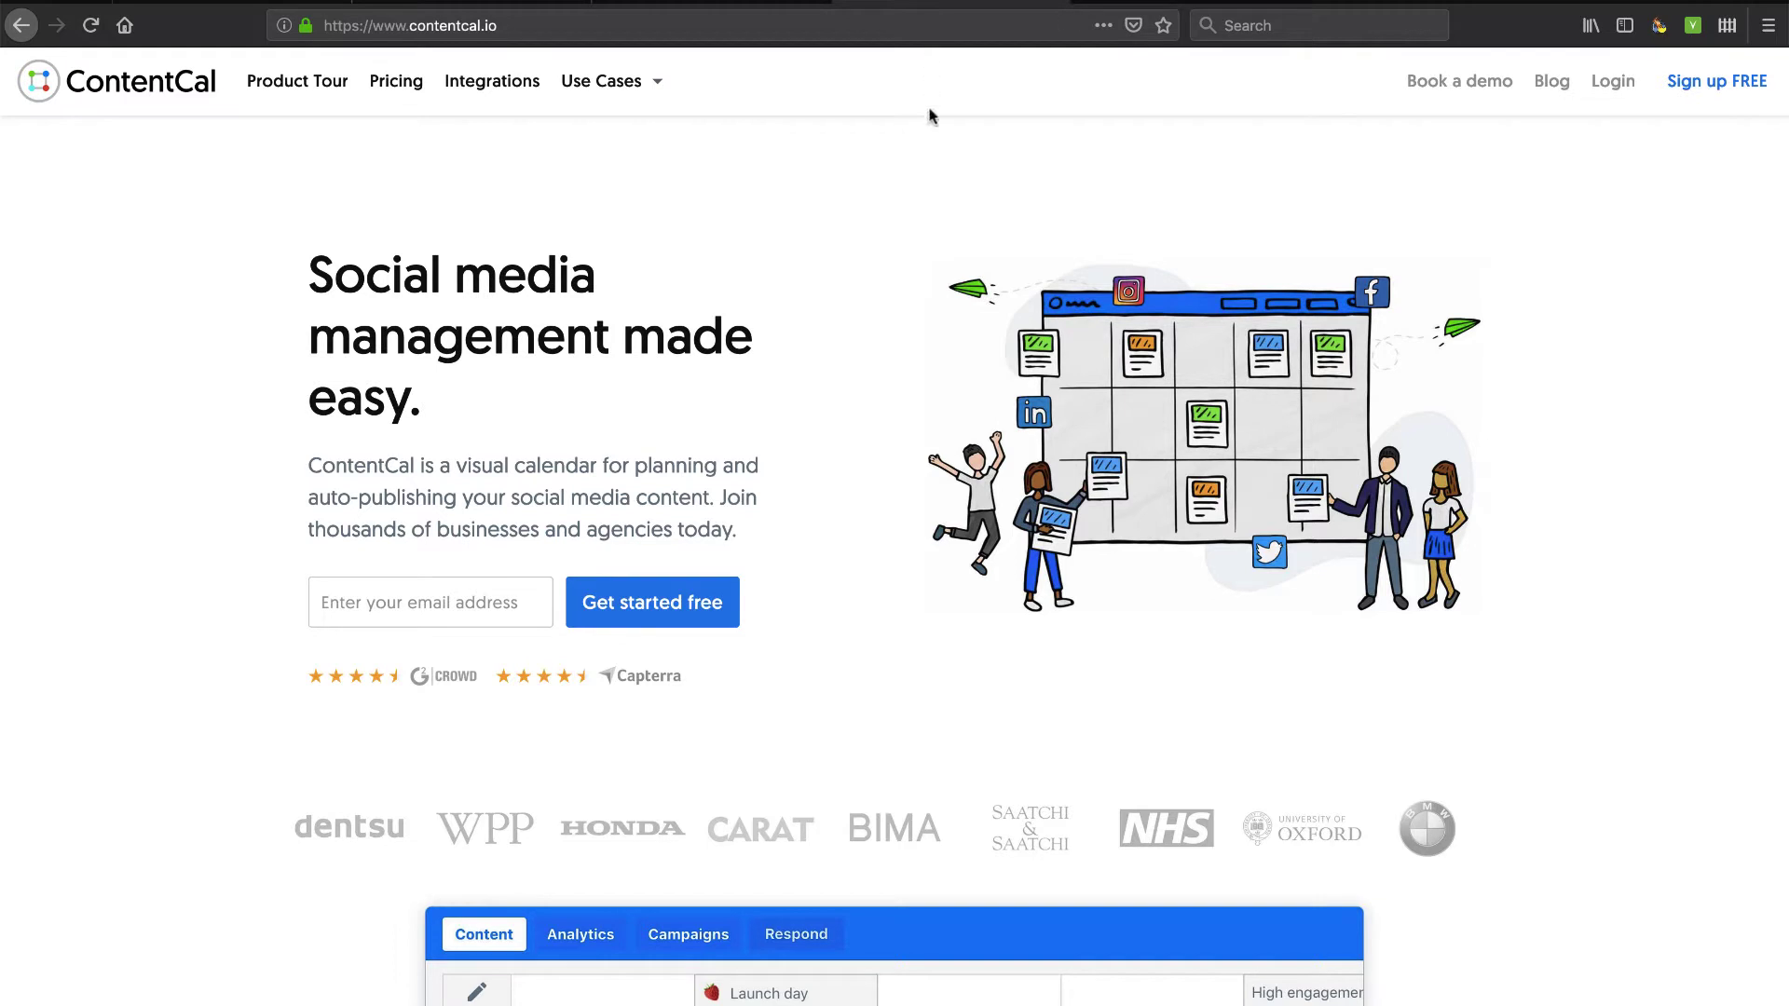
Switch to the Twitter tab and scroll down through its page.
{"action": "left_click", "coordinate": [729, 2]}
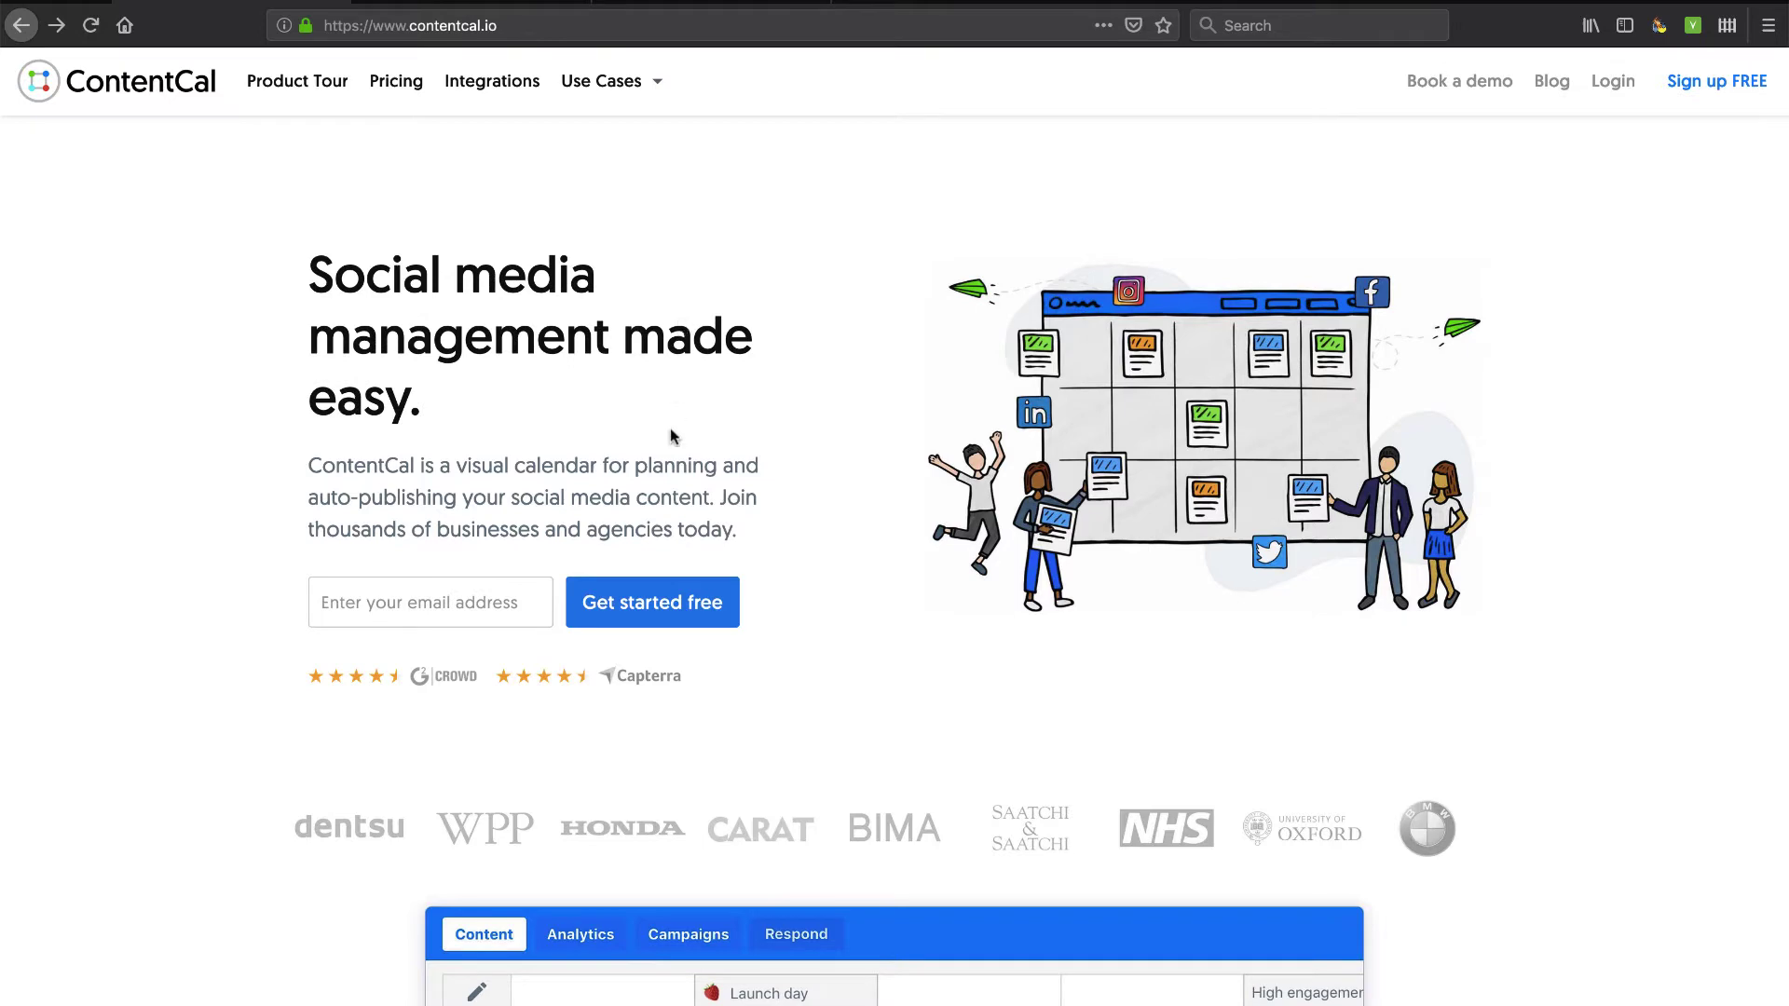
{"action": "scroll", "coordinate": [670, 436], "scroll_direction": "down", "scroll_amount": 3}
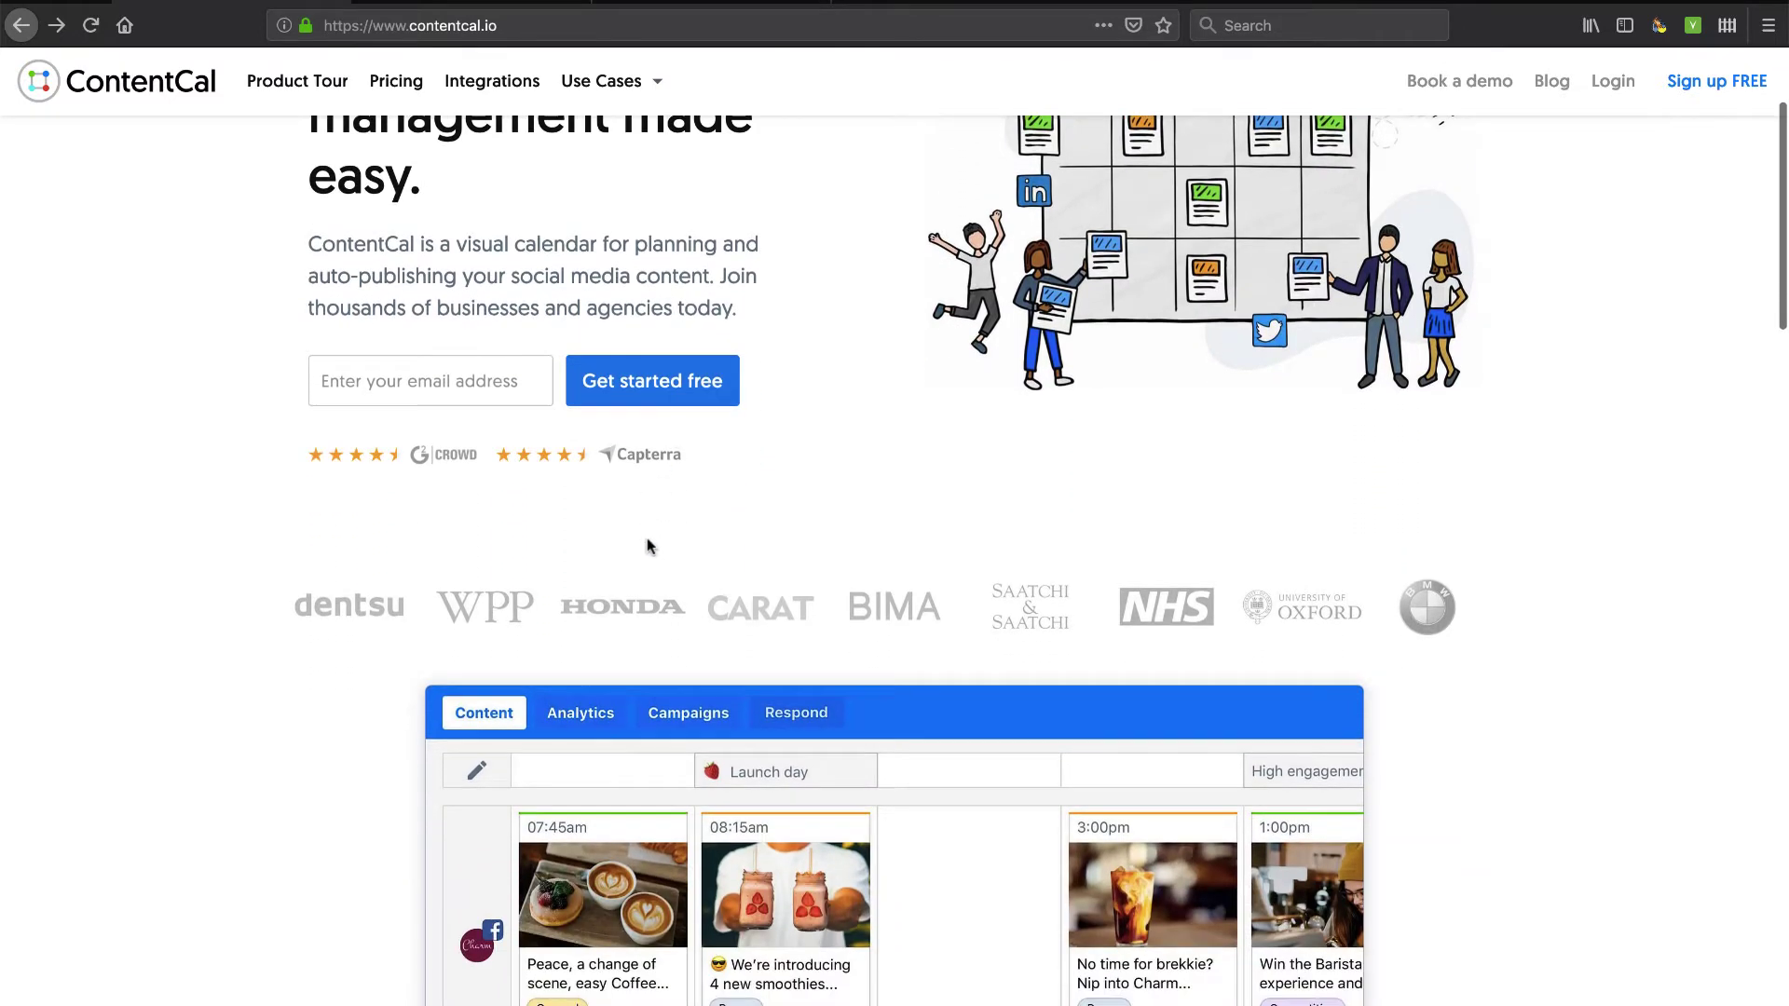
{"action": "scroll", "coordinate": [646, 544], "scroll_direction": "down", "scroll_amount": 6}
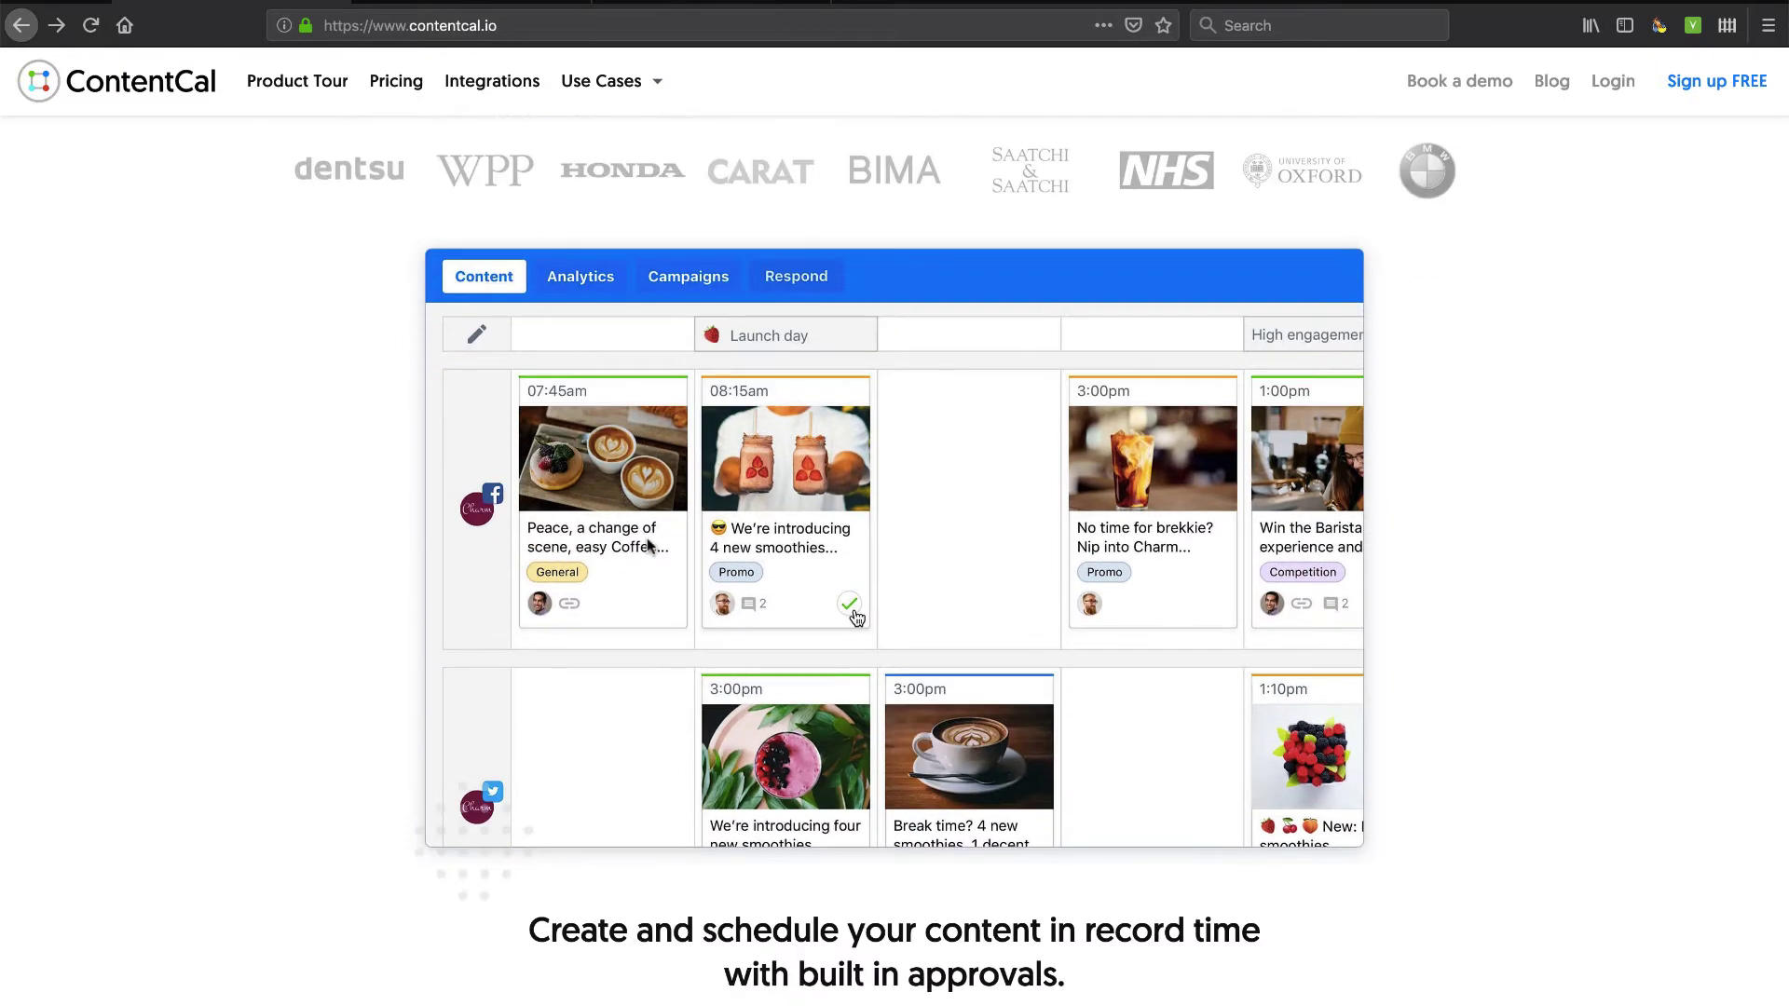
{"action": "scroll", "coordinate": [648, 540], "scroll_direction": "down", "scroll_amount": 1}
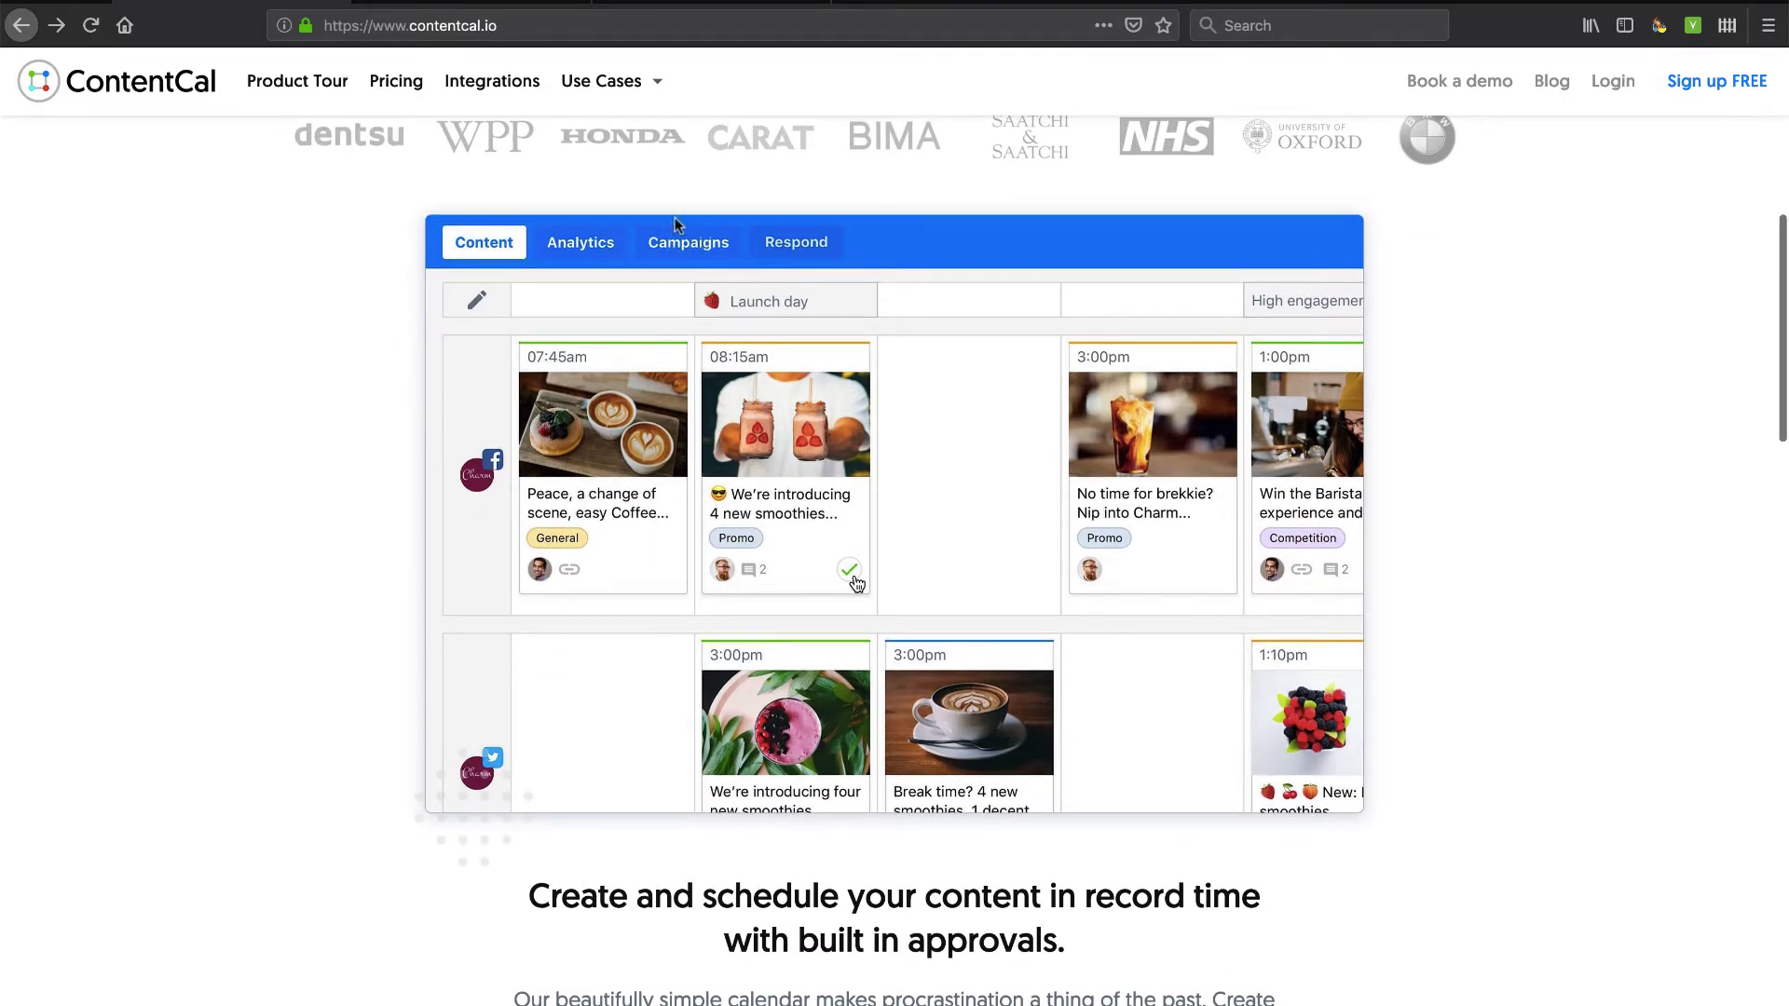
{"action": "scroll", "coordinate": [714, 448], "scroll_direction": "down", "scroll_amount": 5}
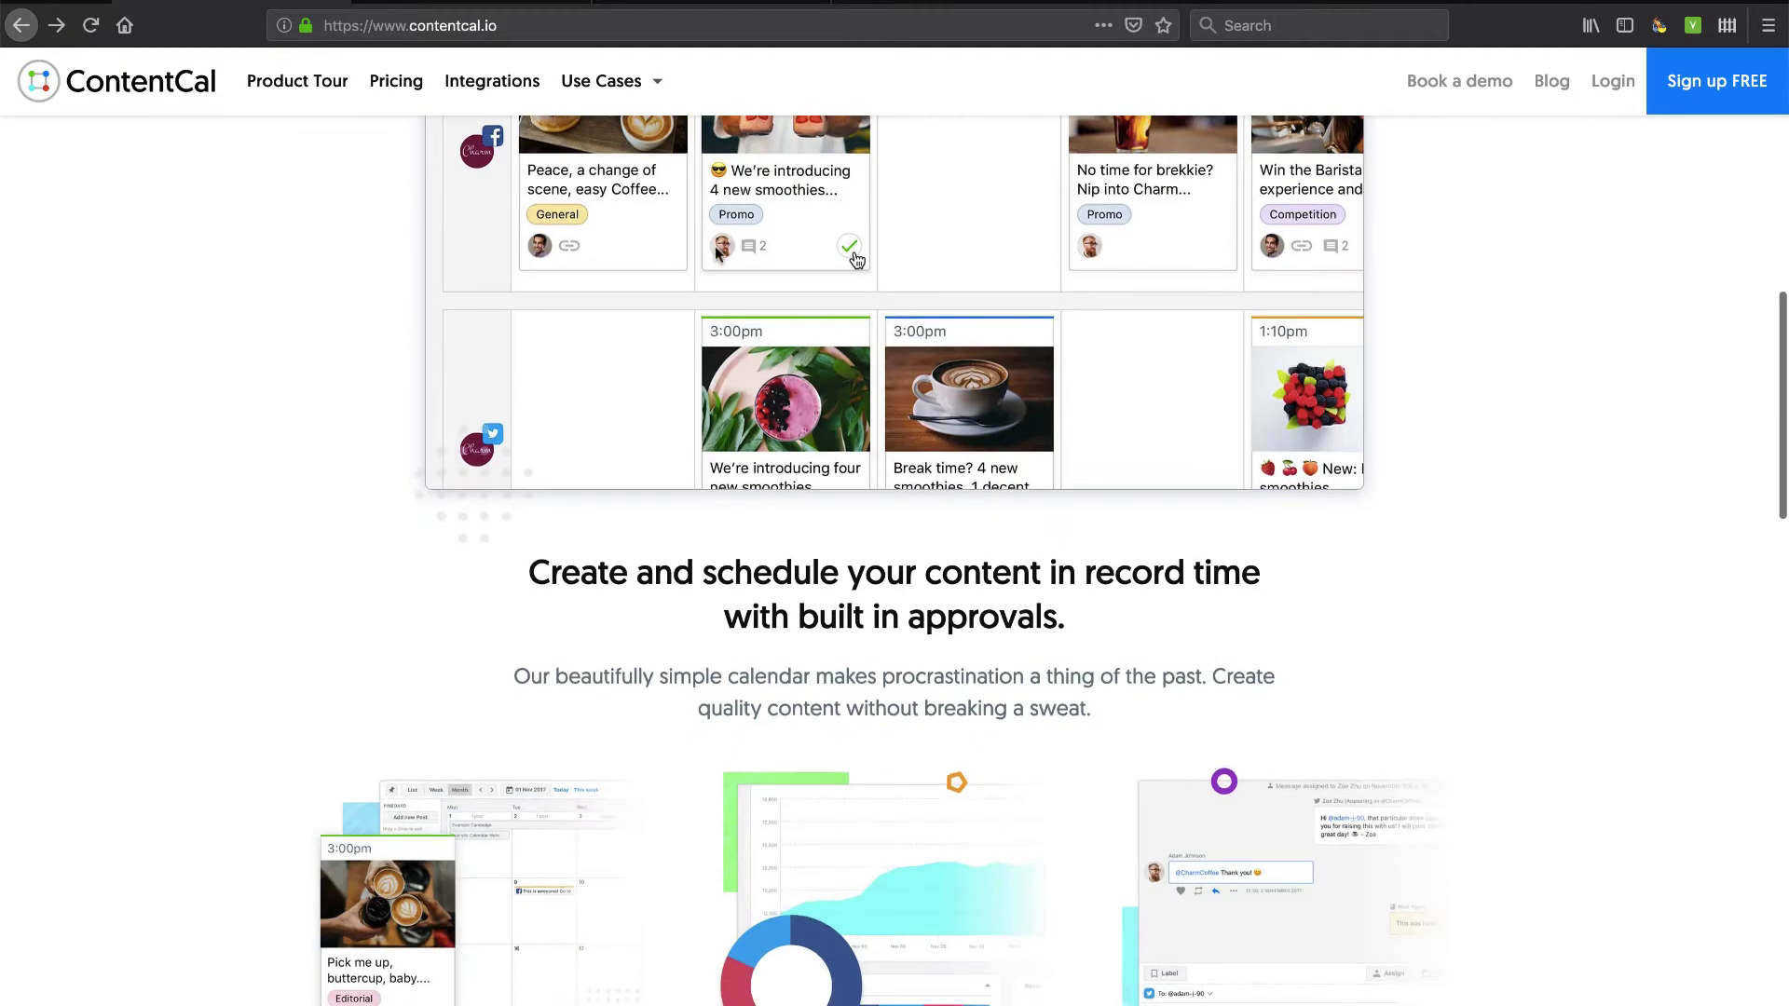
{"action": "scroll", "coordinate": [714, 448], "scroll_direction": "down", "scroll_amount": 4}
{"action": "scroll", "coordinate": [418, 582], "scroll_direction": "down", "scroll_amount": 3}
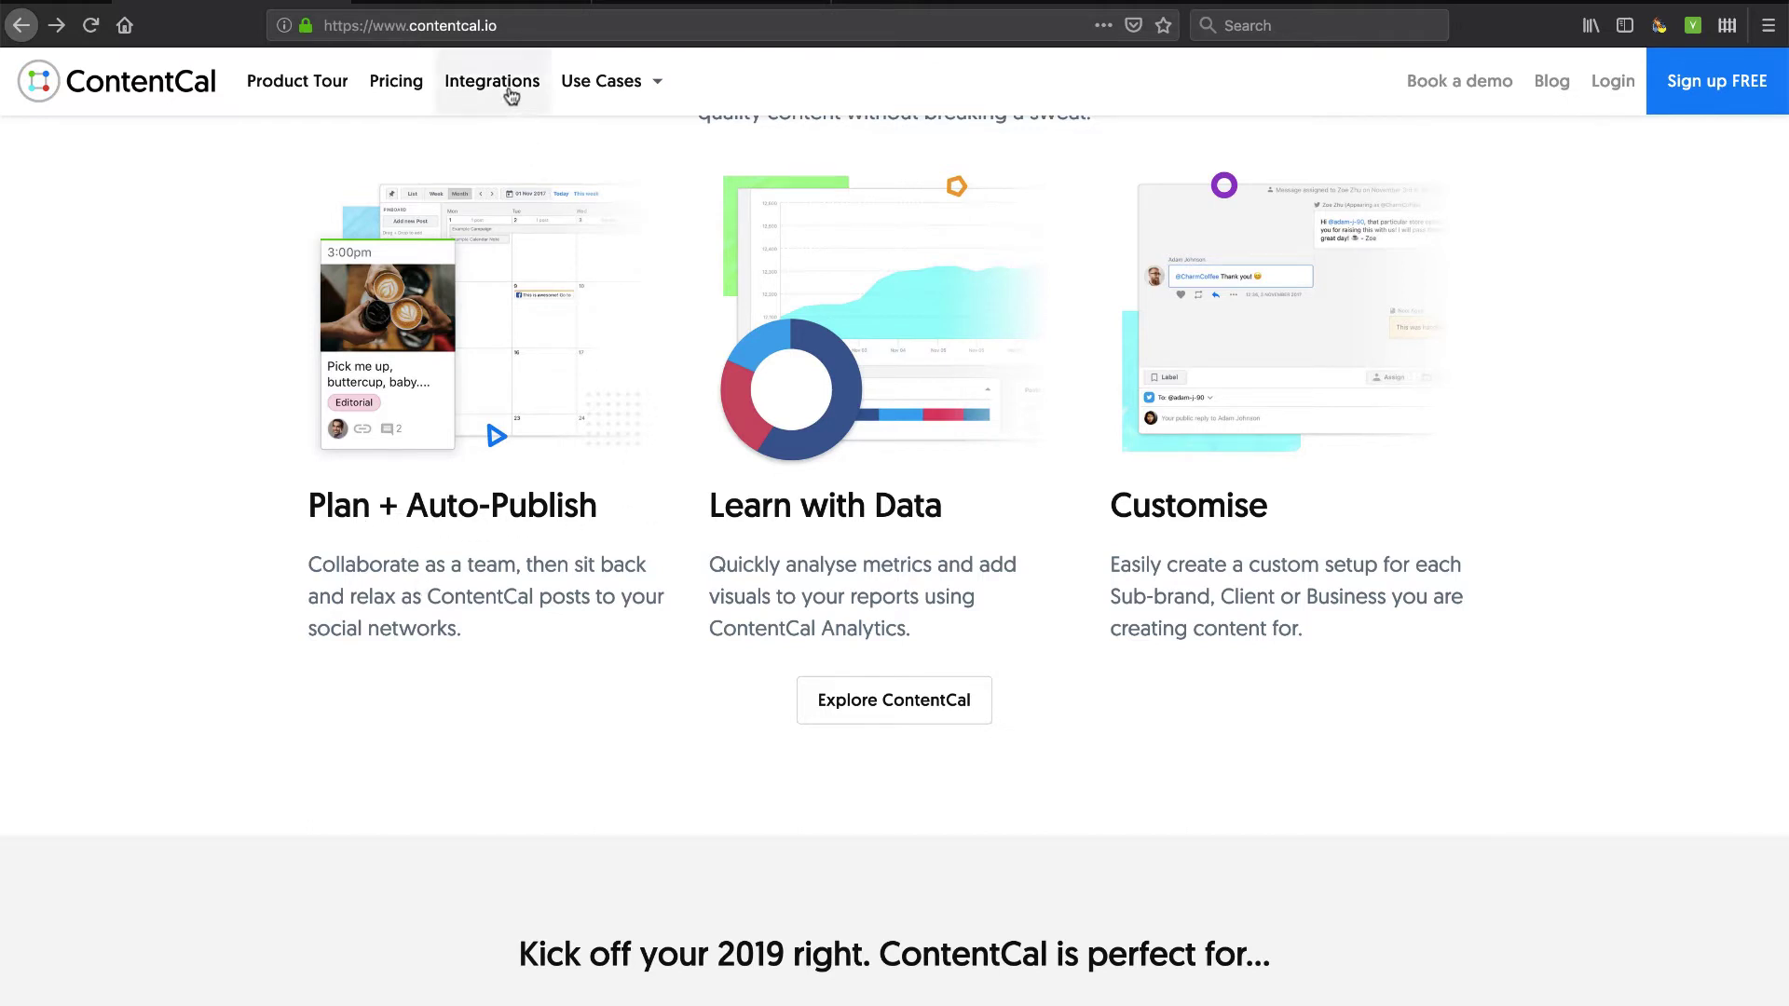
Browse ContentCal's Integrations page, scrolling through the supported integrations.
{"action": "left_click", "coordinate": [501, 97]}
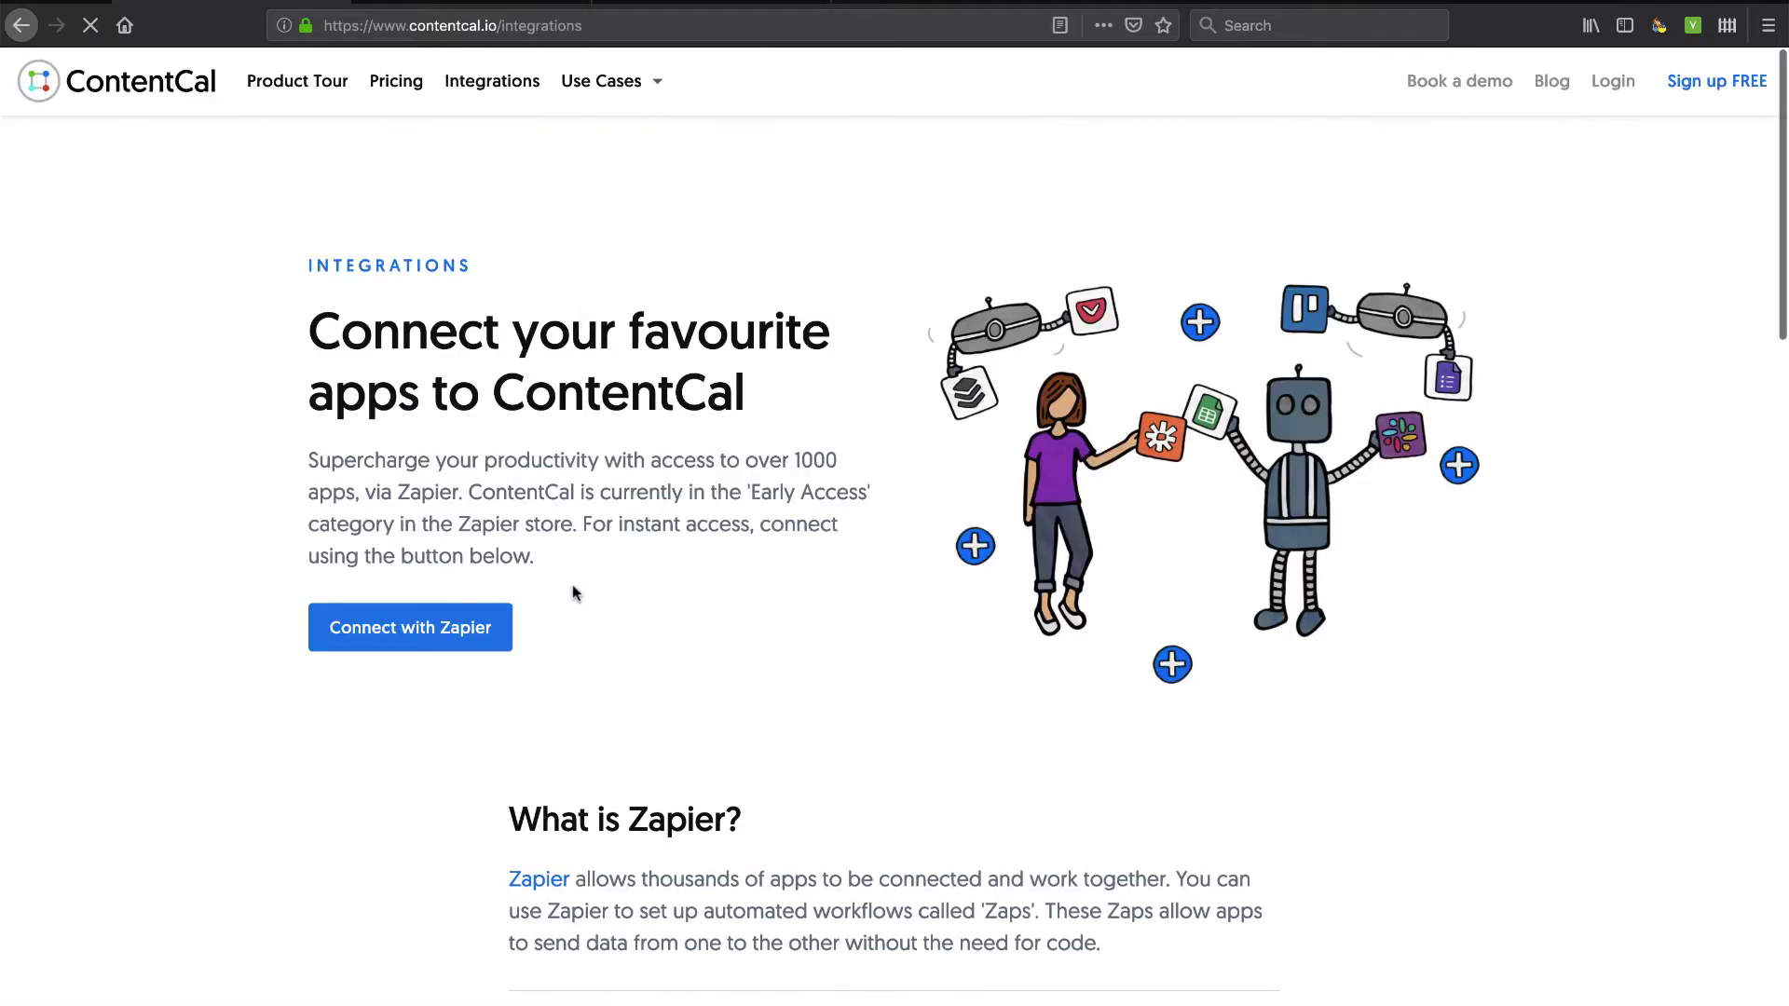
{"action": "scroll", "coordinate": [549, 661], "scroll_direction": "down", "scroll_amount": 3}
{"action": "scroll", "coordinate": [550, 664], "scroll_direction": "down", "scroll_amount": 5}
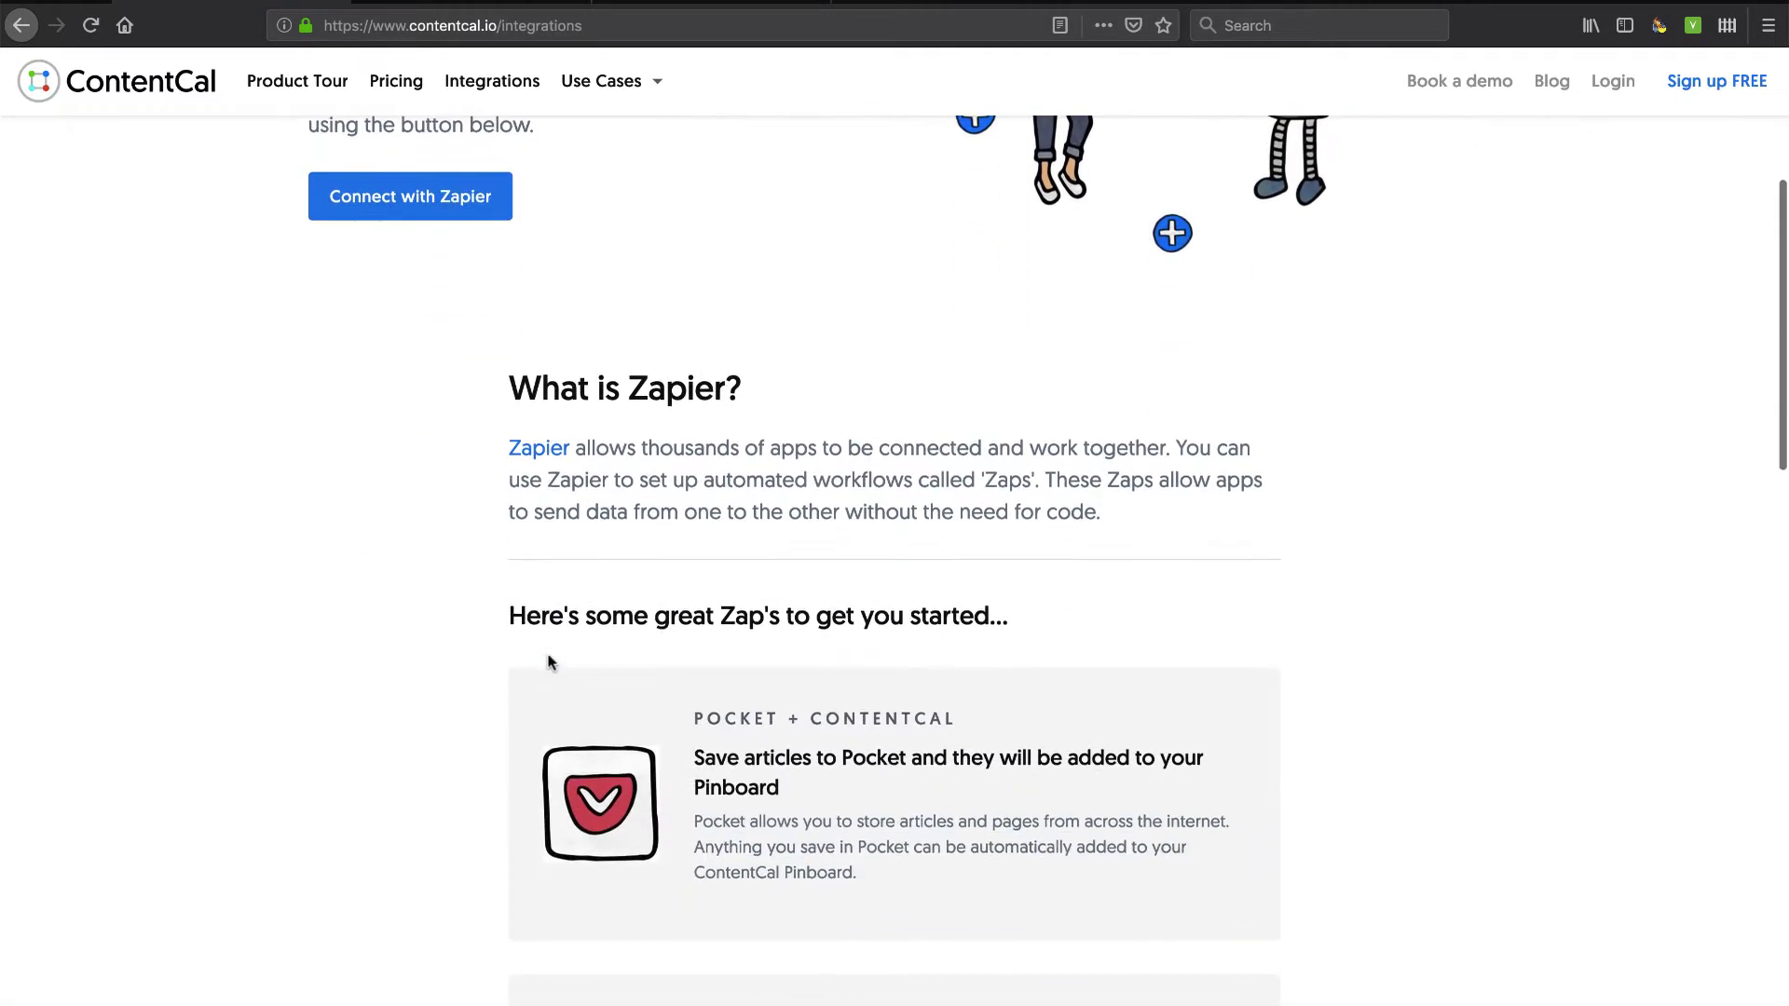
{"action": "scroll", "coordinate": [693, 738], "scroll_direction": "down", "scroll_amount": 6}
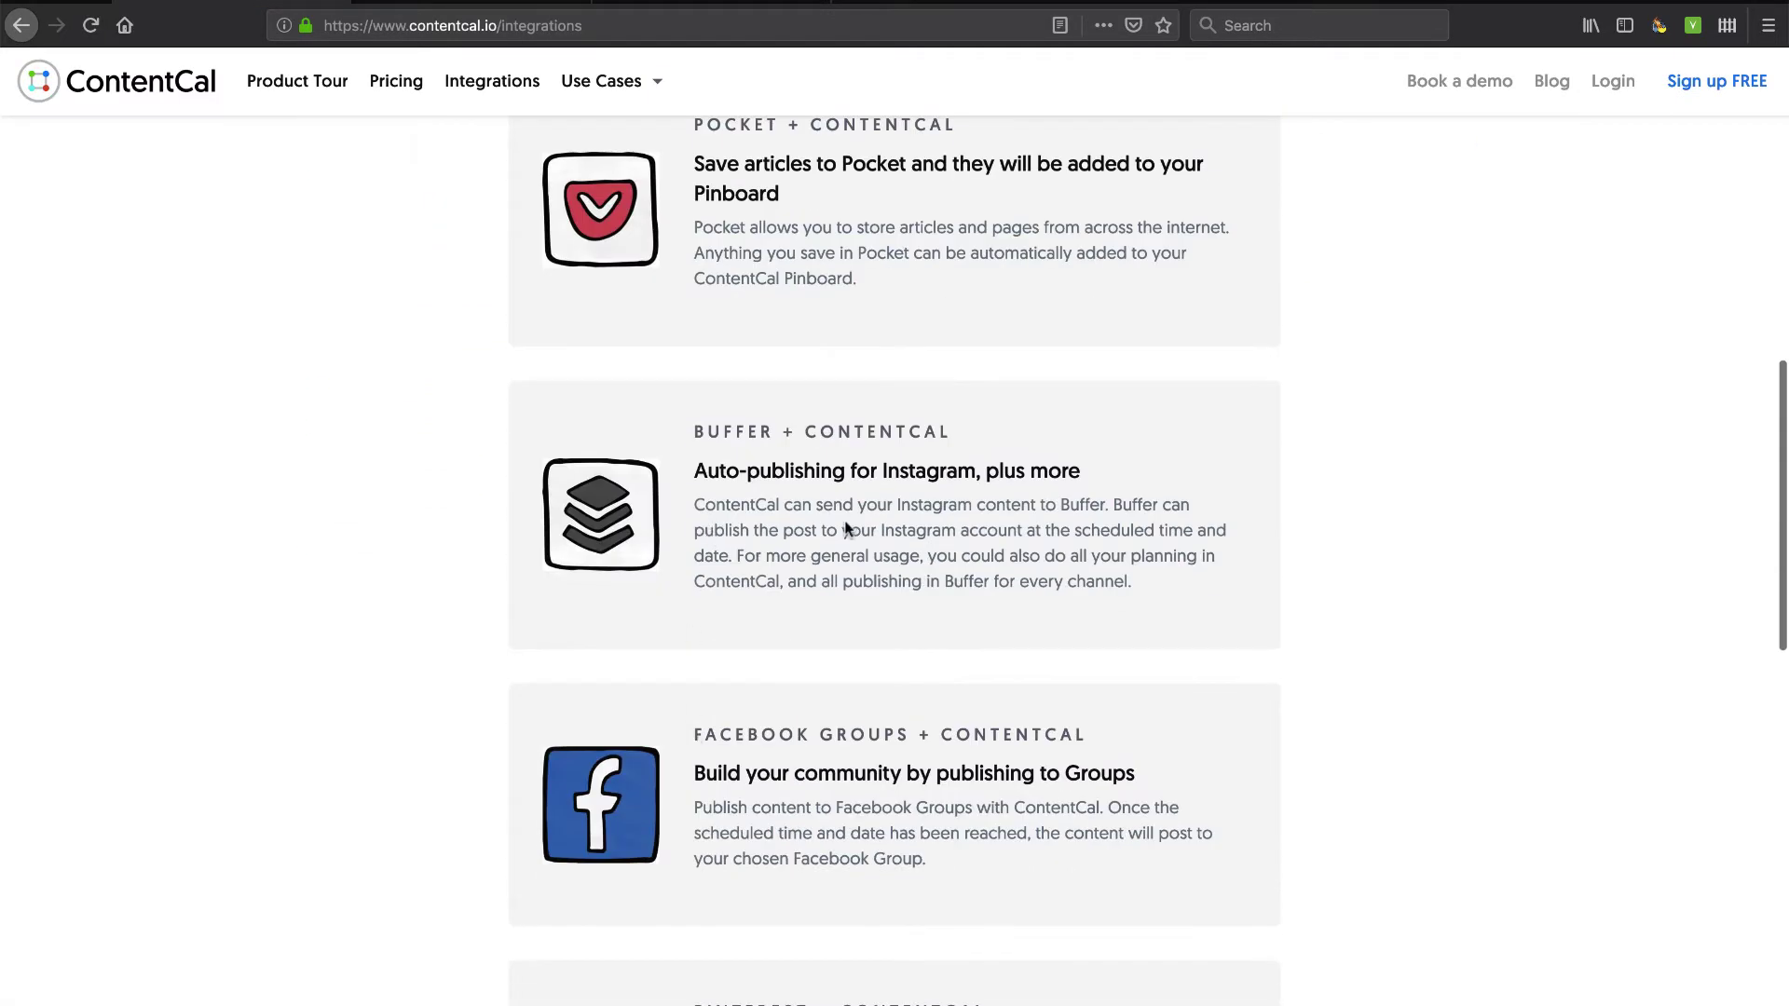
{"action": "scroll", "coordinate": [887, 599], "scroll_direction": "down", "scroll_amount": 5}
{"action": "scroll", "coordinate": [887, 759], "scroll_direction": "down", "scroll_amount": 5}
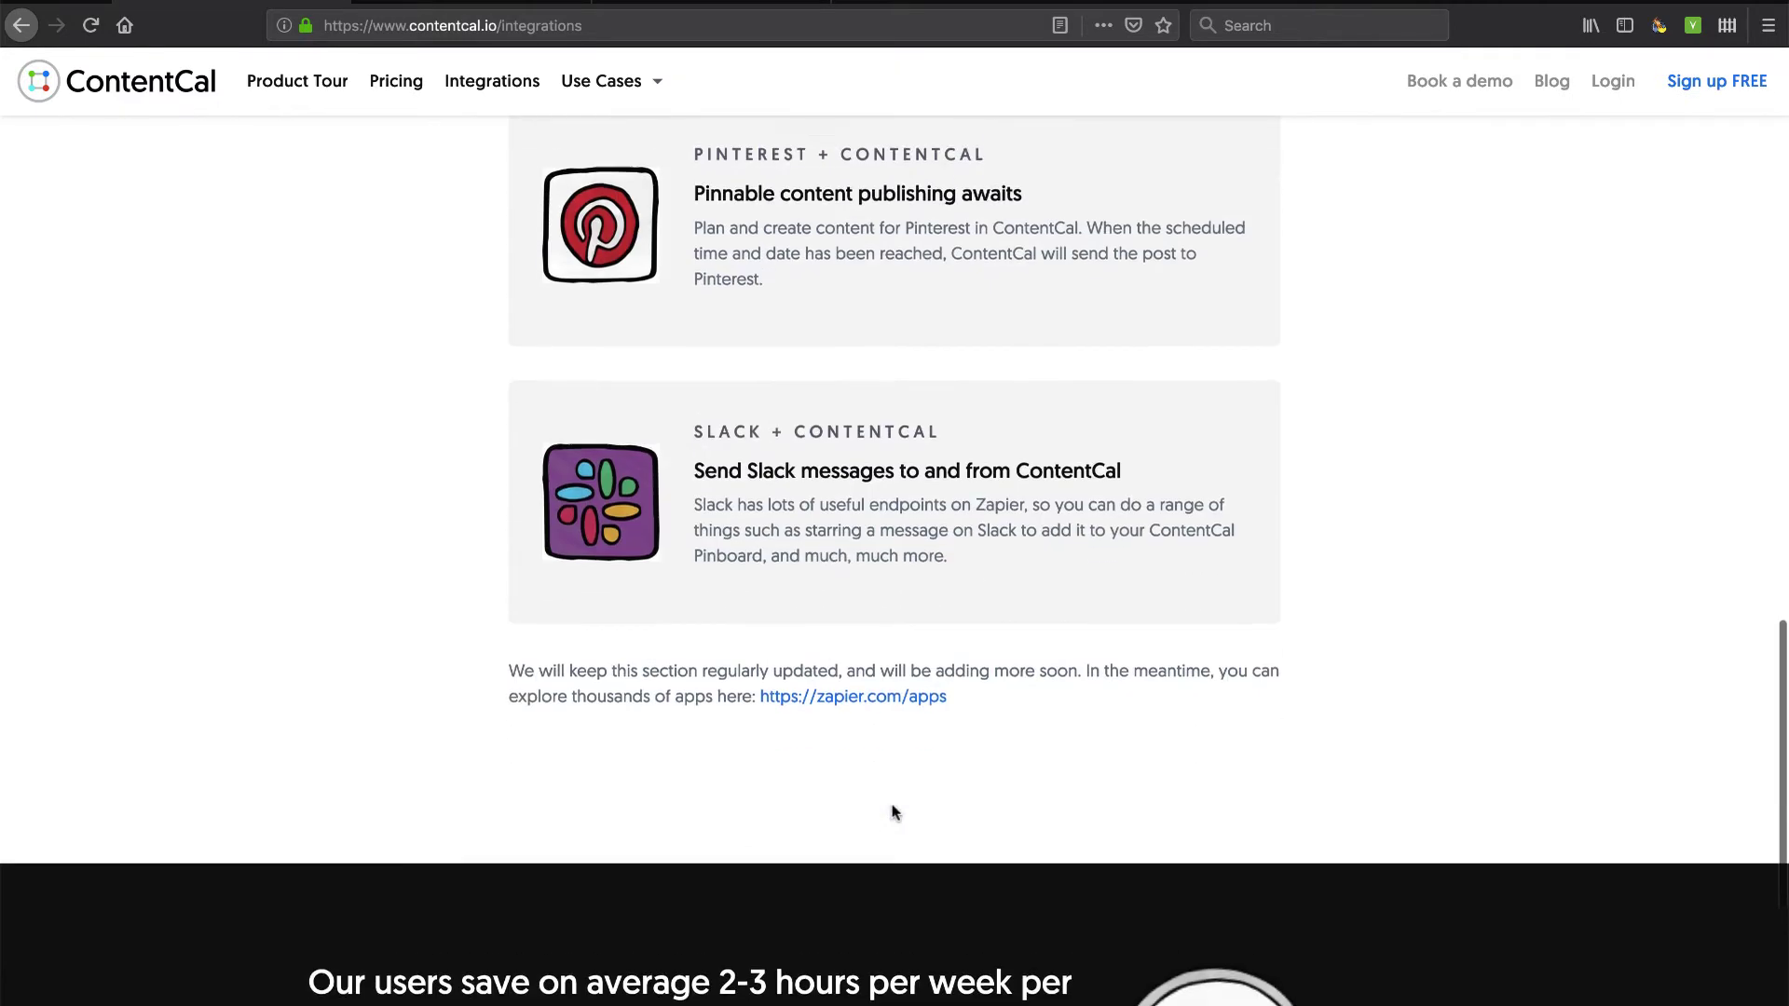
{"action": "scroll", "coordinate": [891, 813], "scroll_direction": "up", "scroll_amount": 15}
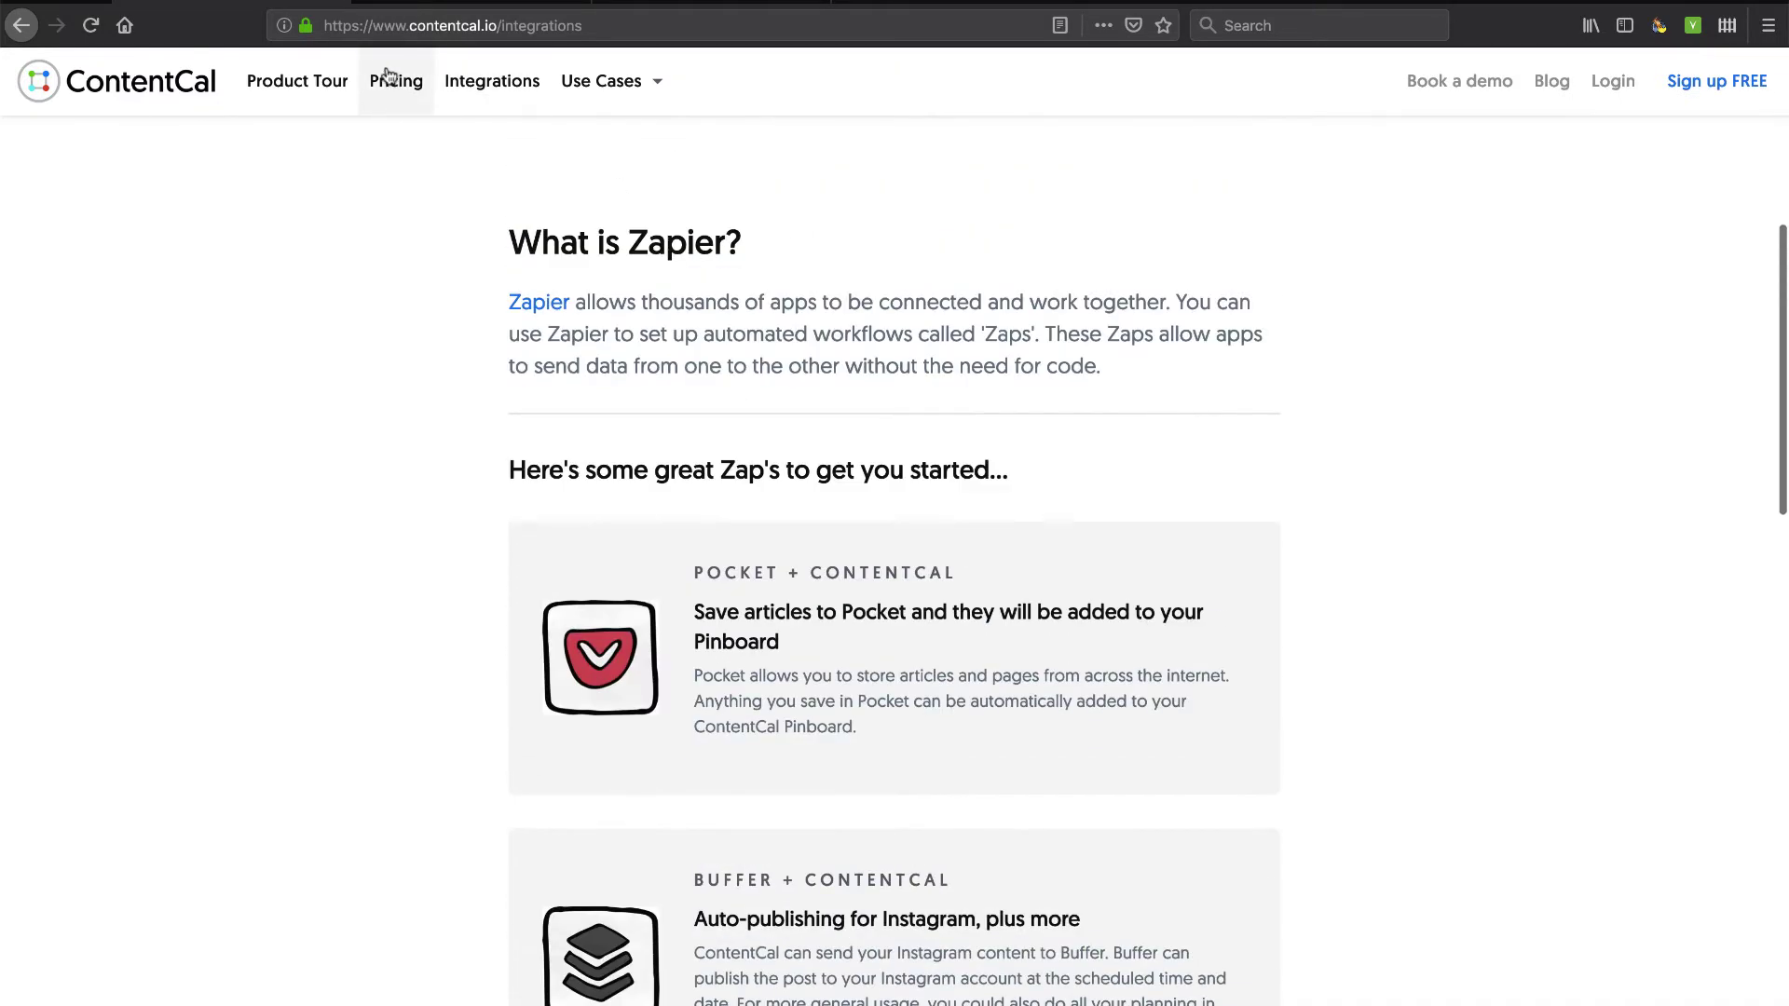
Compare the pricing plans for individuals, teams and agencies, then go to the Product Tour page.
{"action": "left_click", "coordinate": [390, 78]}
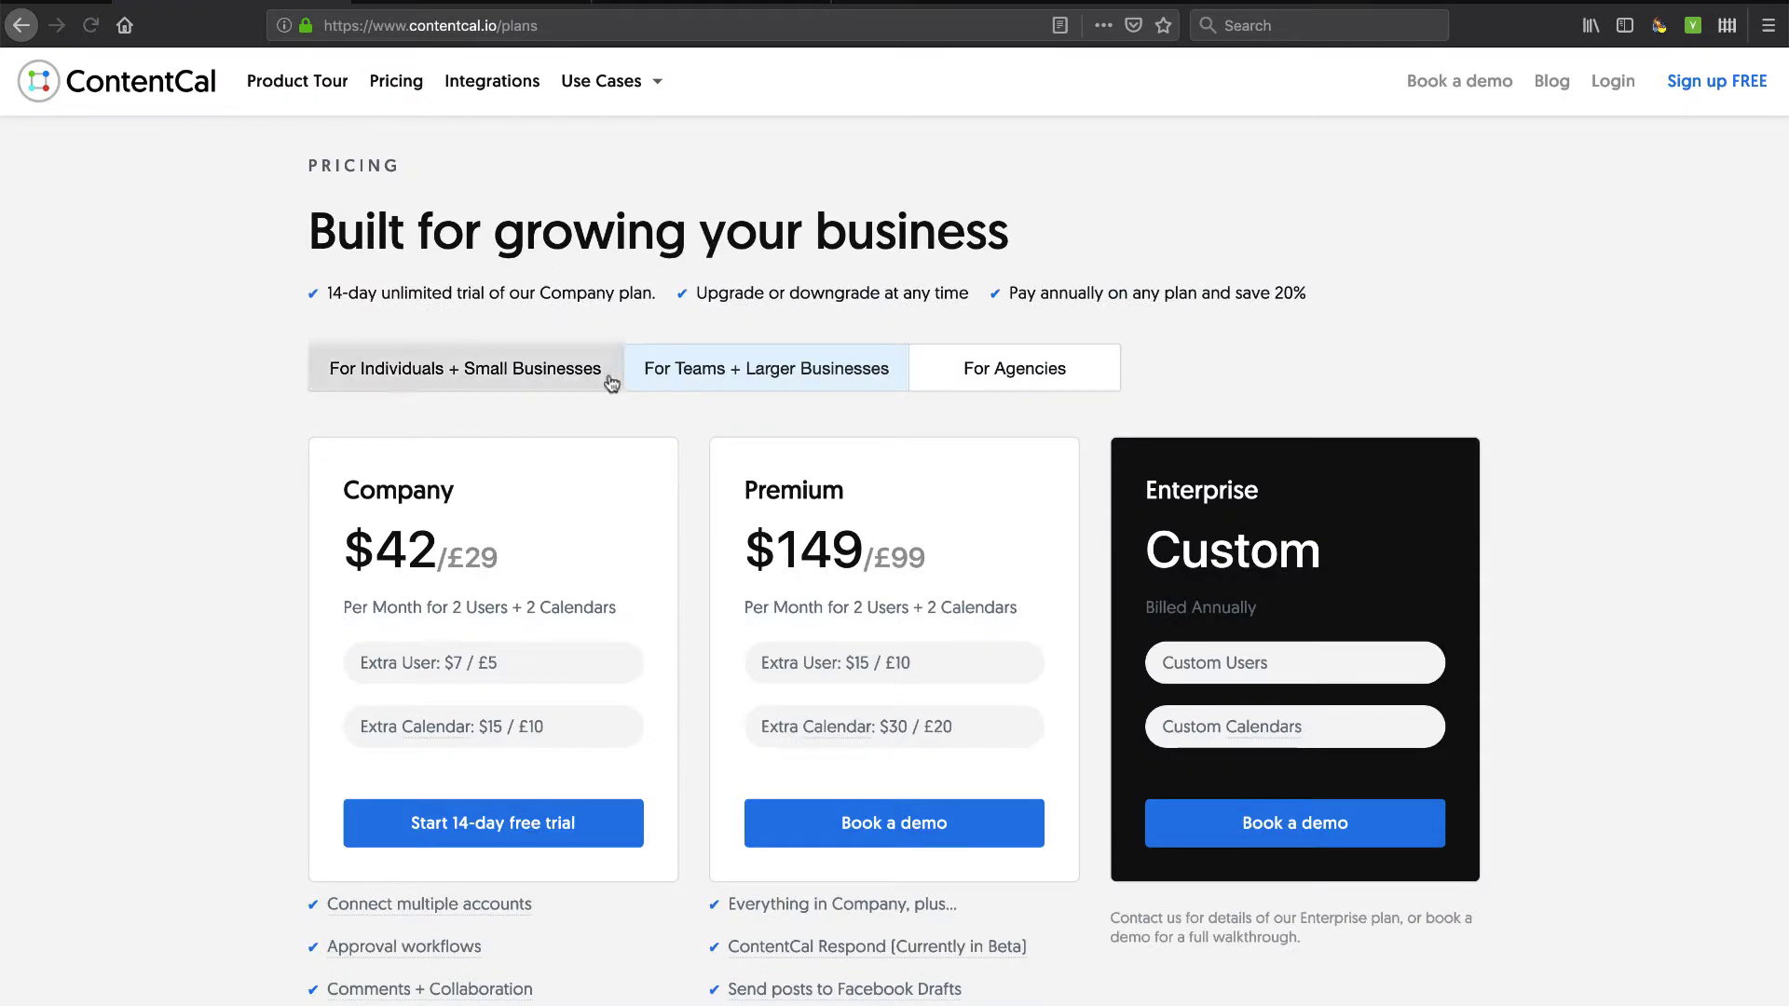
{"action": "left_click", "coordinate": [486, 377]}
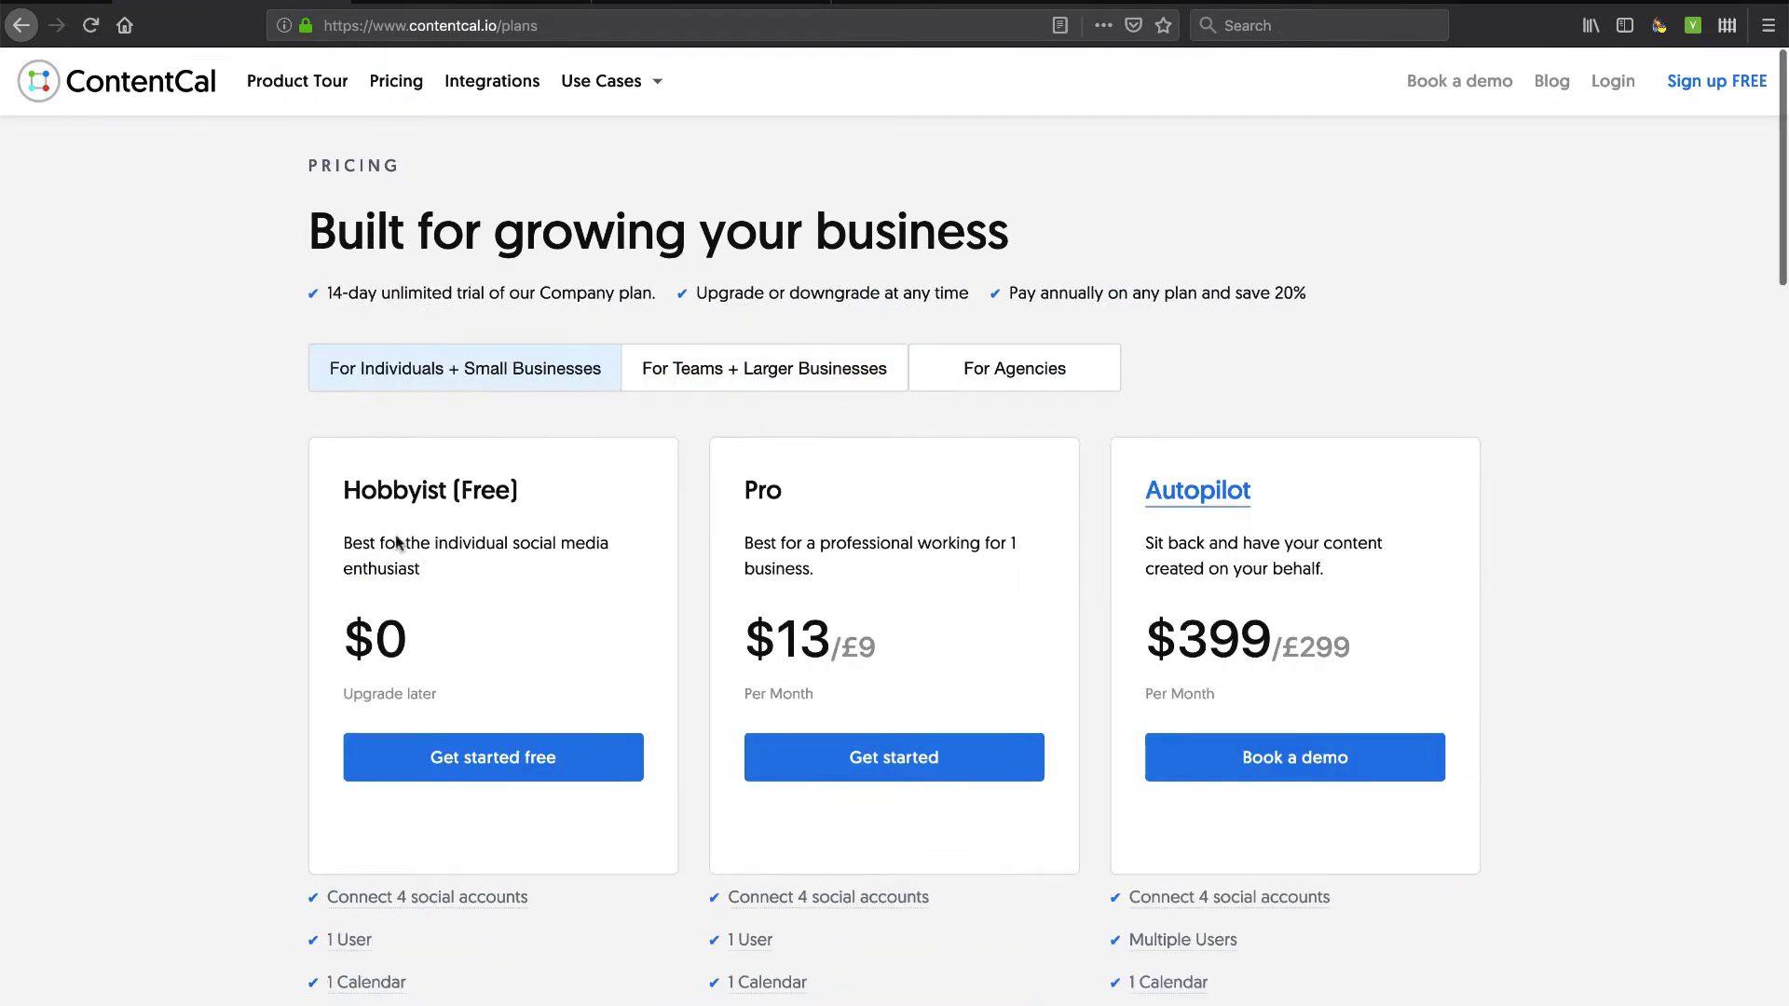
{"action": "scroll", "coordinate": [401, 559], "scroll_direction": "down", "scroll_amount": 5}
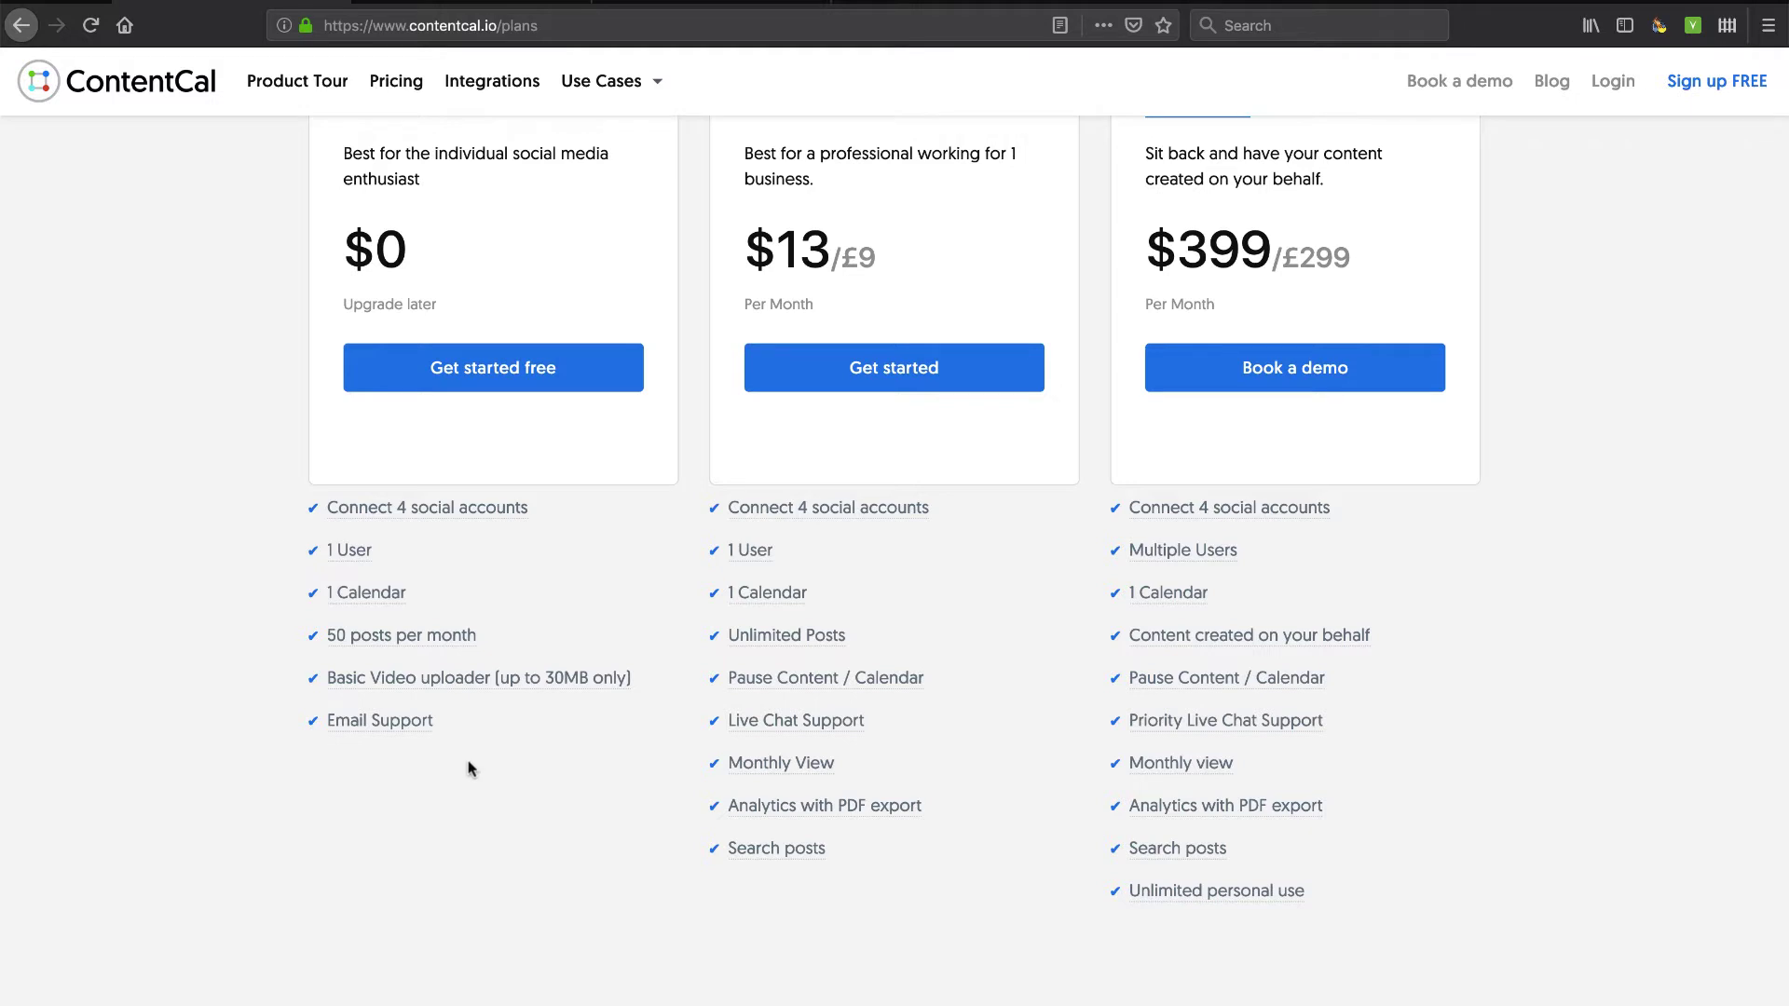
{"action": "scroll", "coordinate": [490, 811], "scroll_direction": "up", "scroll_amount": 2}
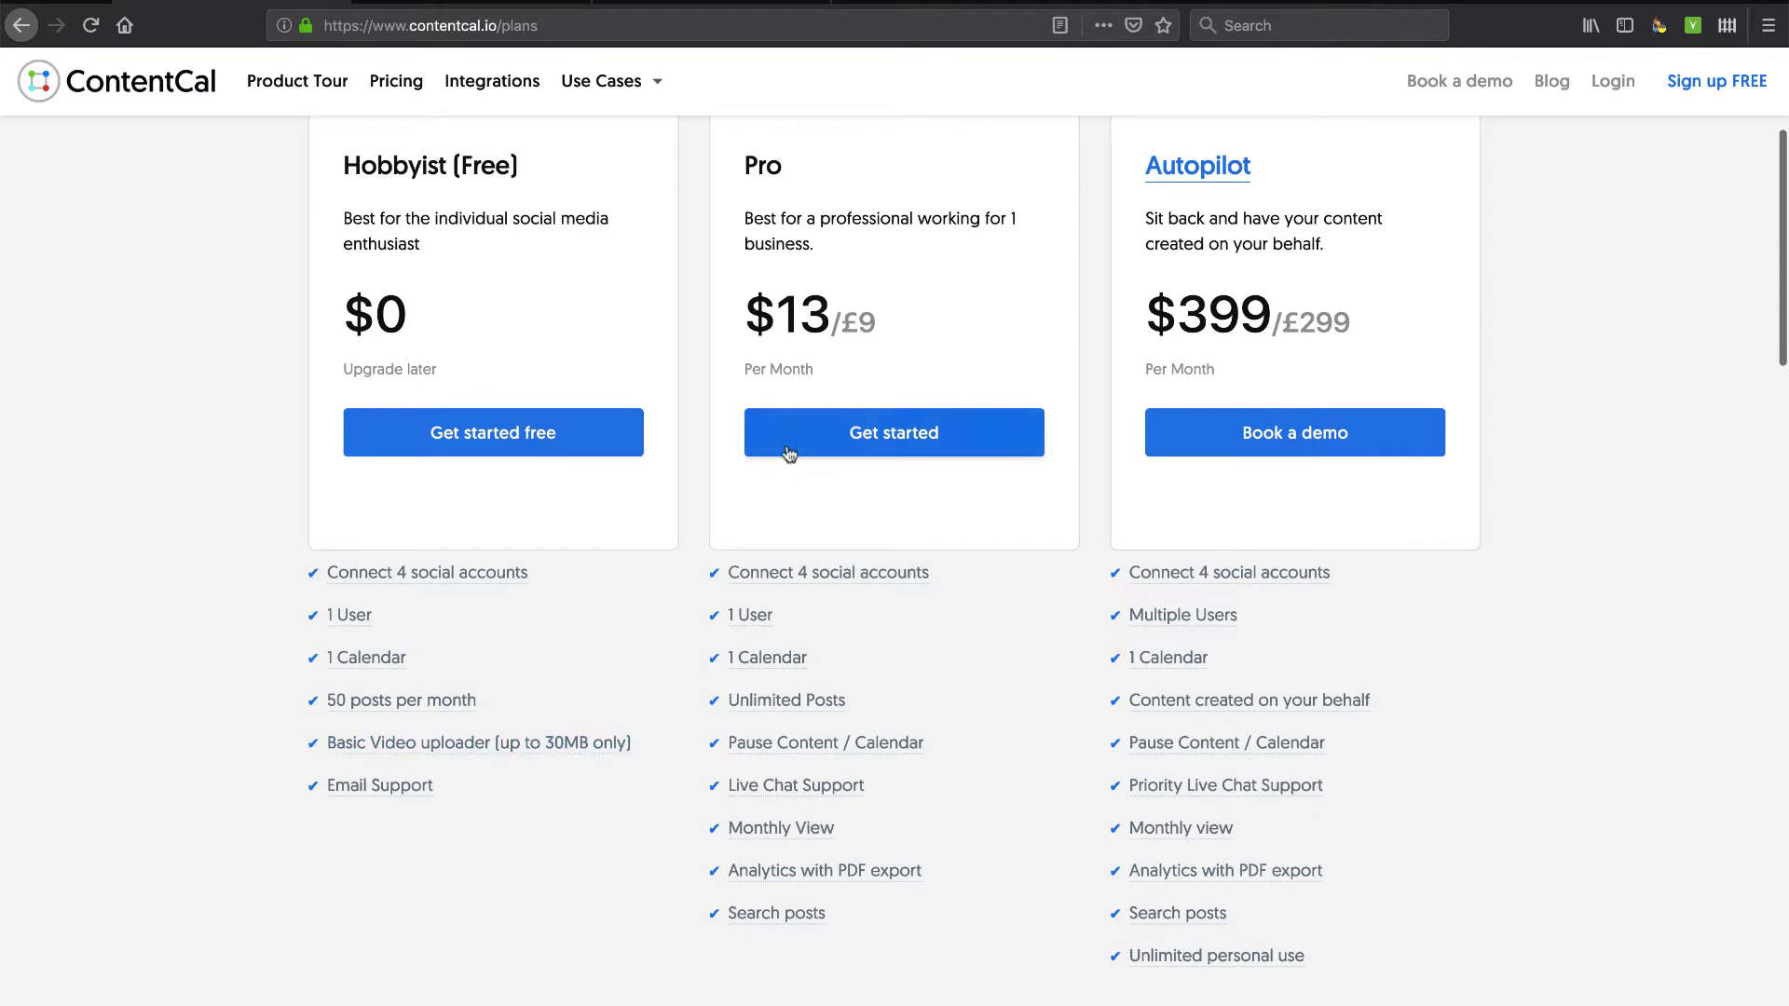
{"action": "scroll", "coordinate": [847, 326], "scroll_direction": "up", "scroll_amount": 3}
{"action": "left_click", "coordinate": [805, 291]}
{"action": "left_click", "coordinate": [1027, 272]}
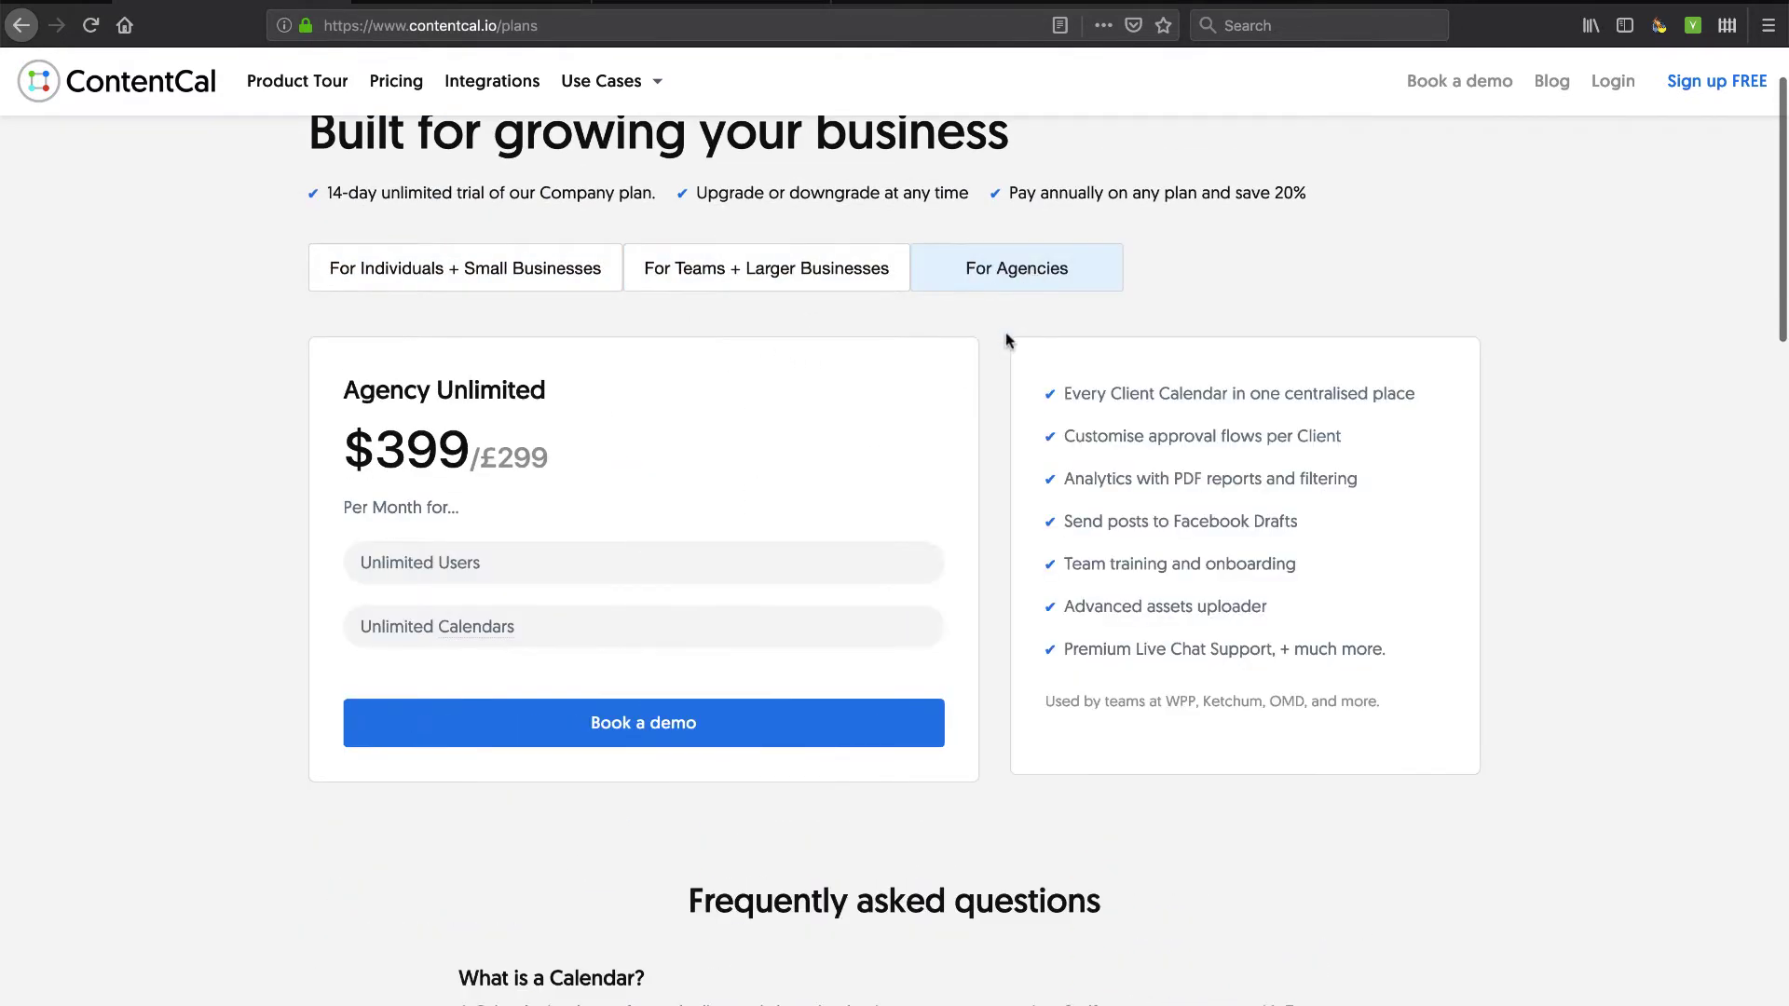
{"action": "scroll", "coordinate": [925, 404], "scroll_direction": "up", "scroll_amount": 1}
{"action": "left_click", "coordinate": [300, 82]}
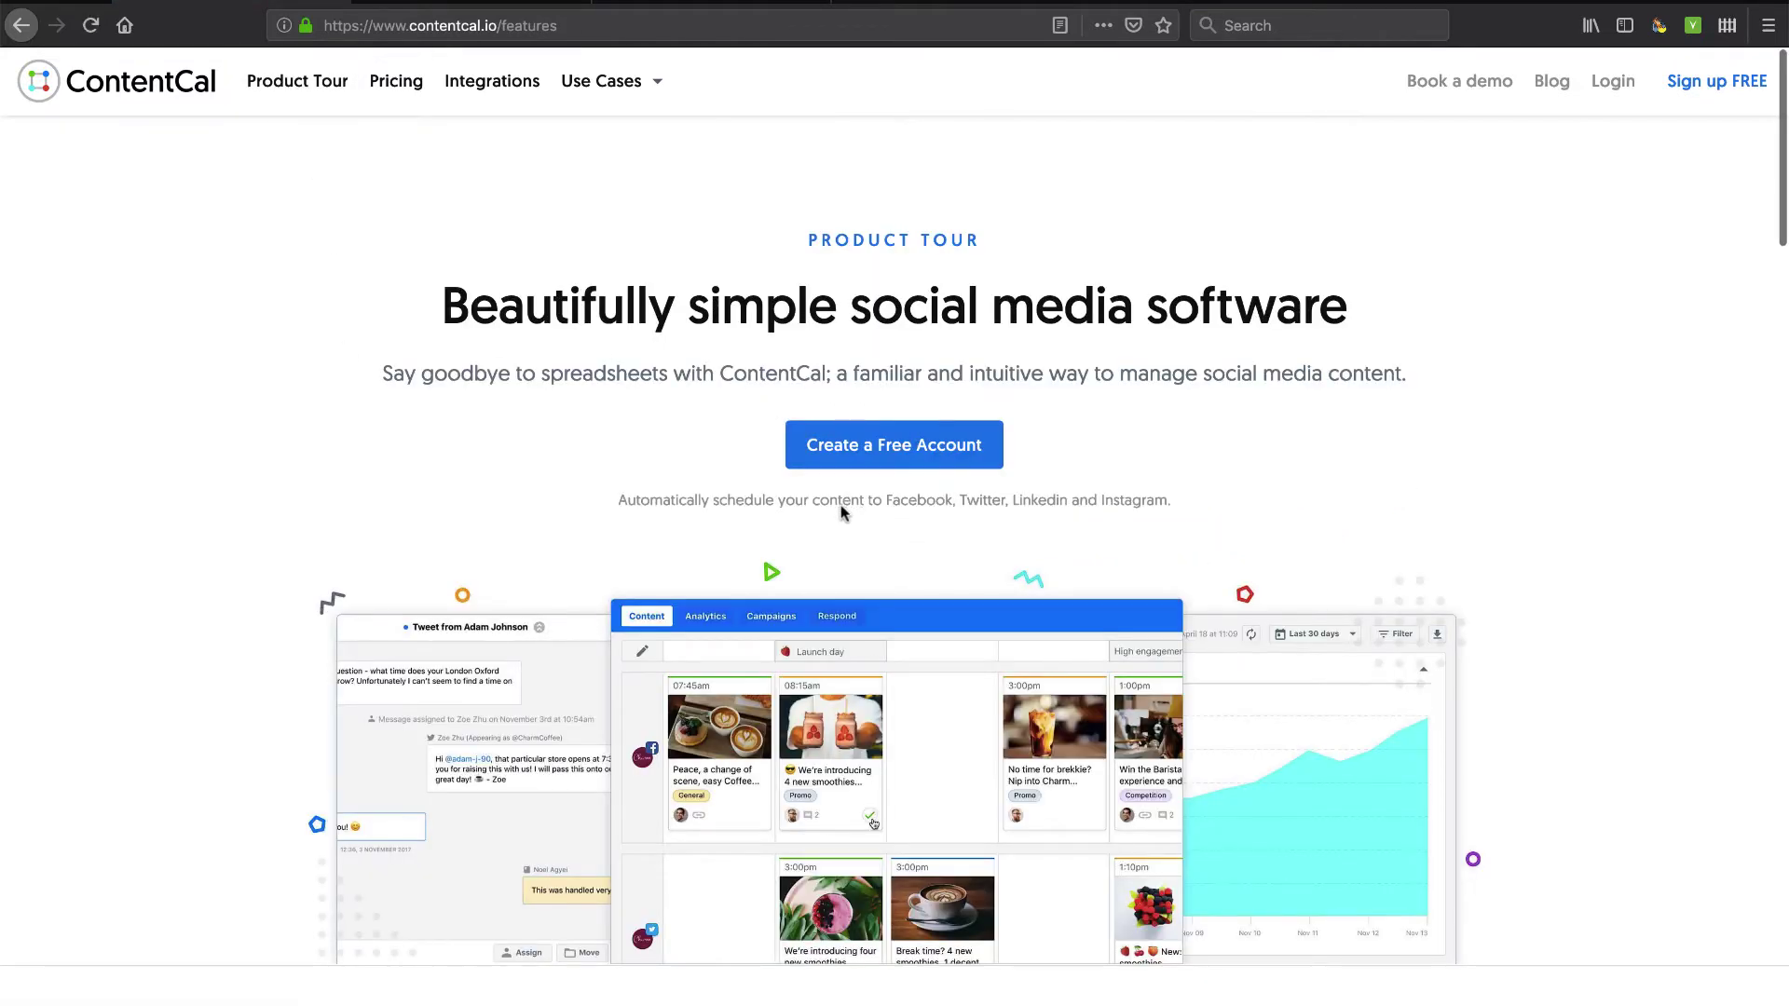
Start a free account and enter the user's first and last name.
{"action": "left_click", "coordinate": [887, 449]}
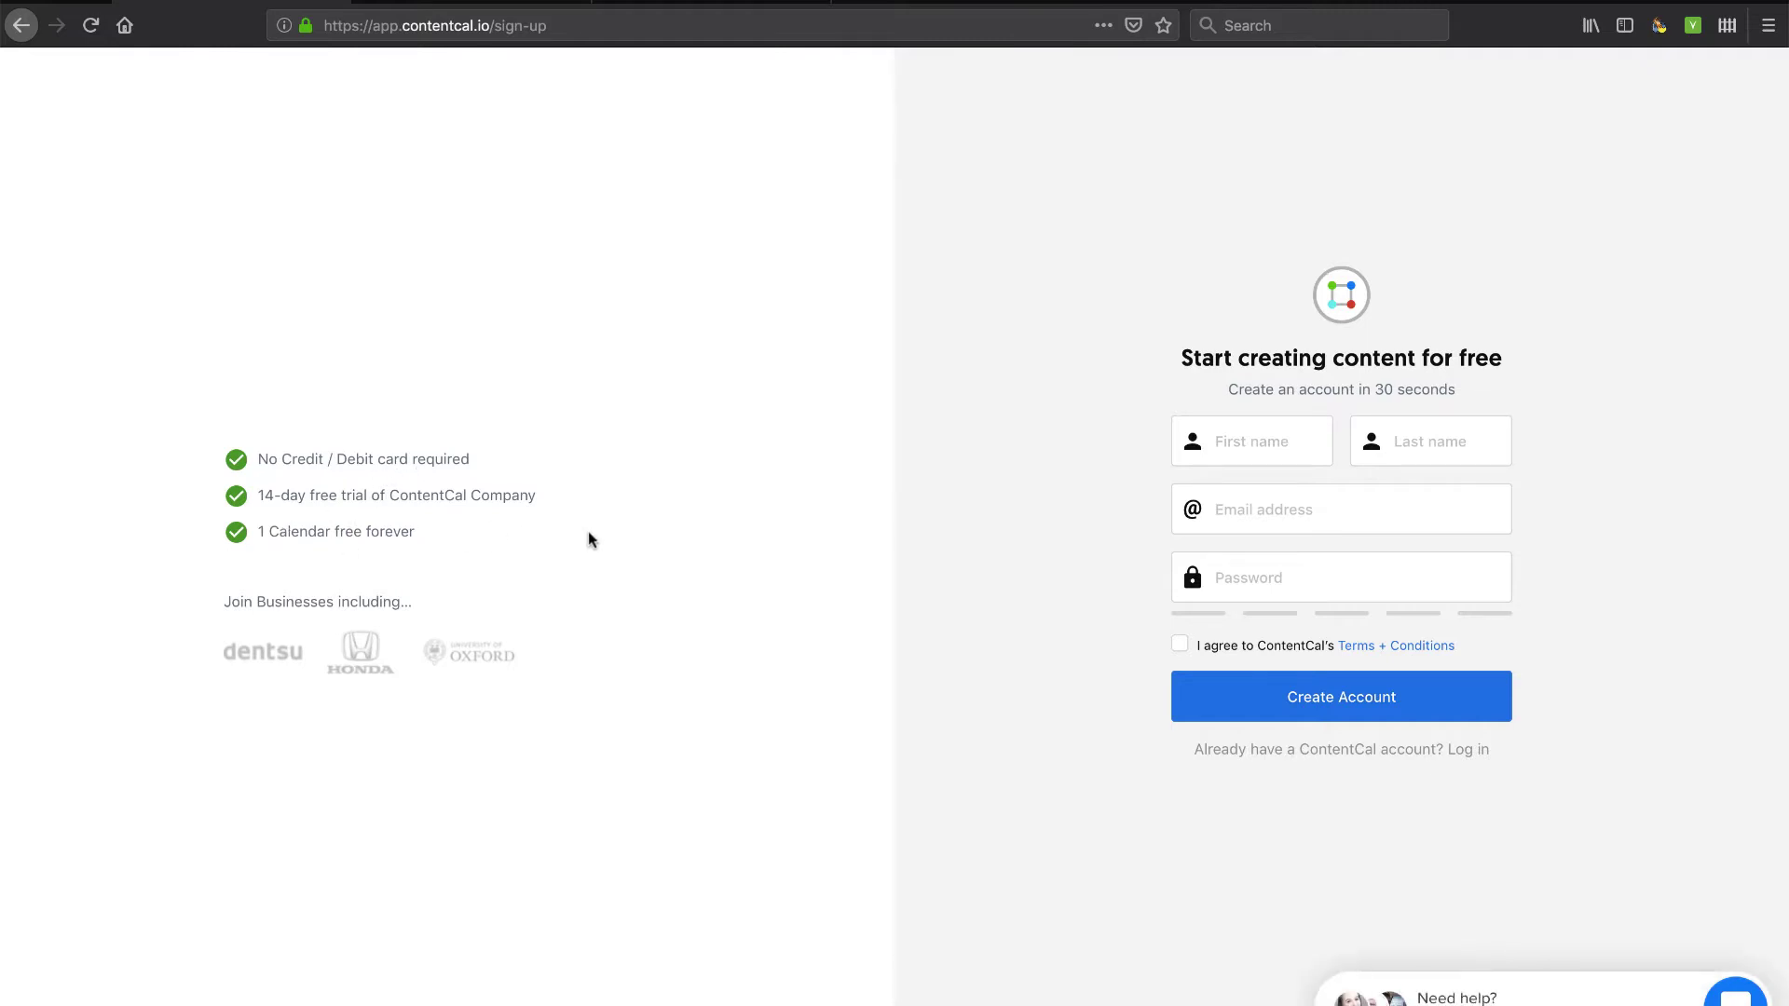
{"action": "left_click", "coordinate": [1245, 444]}
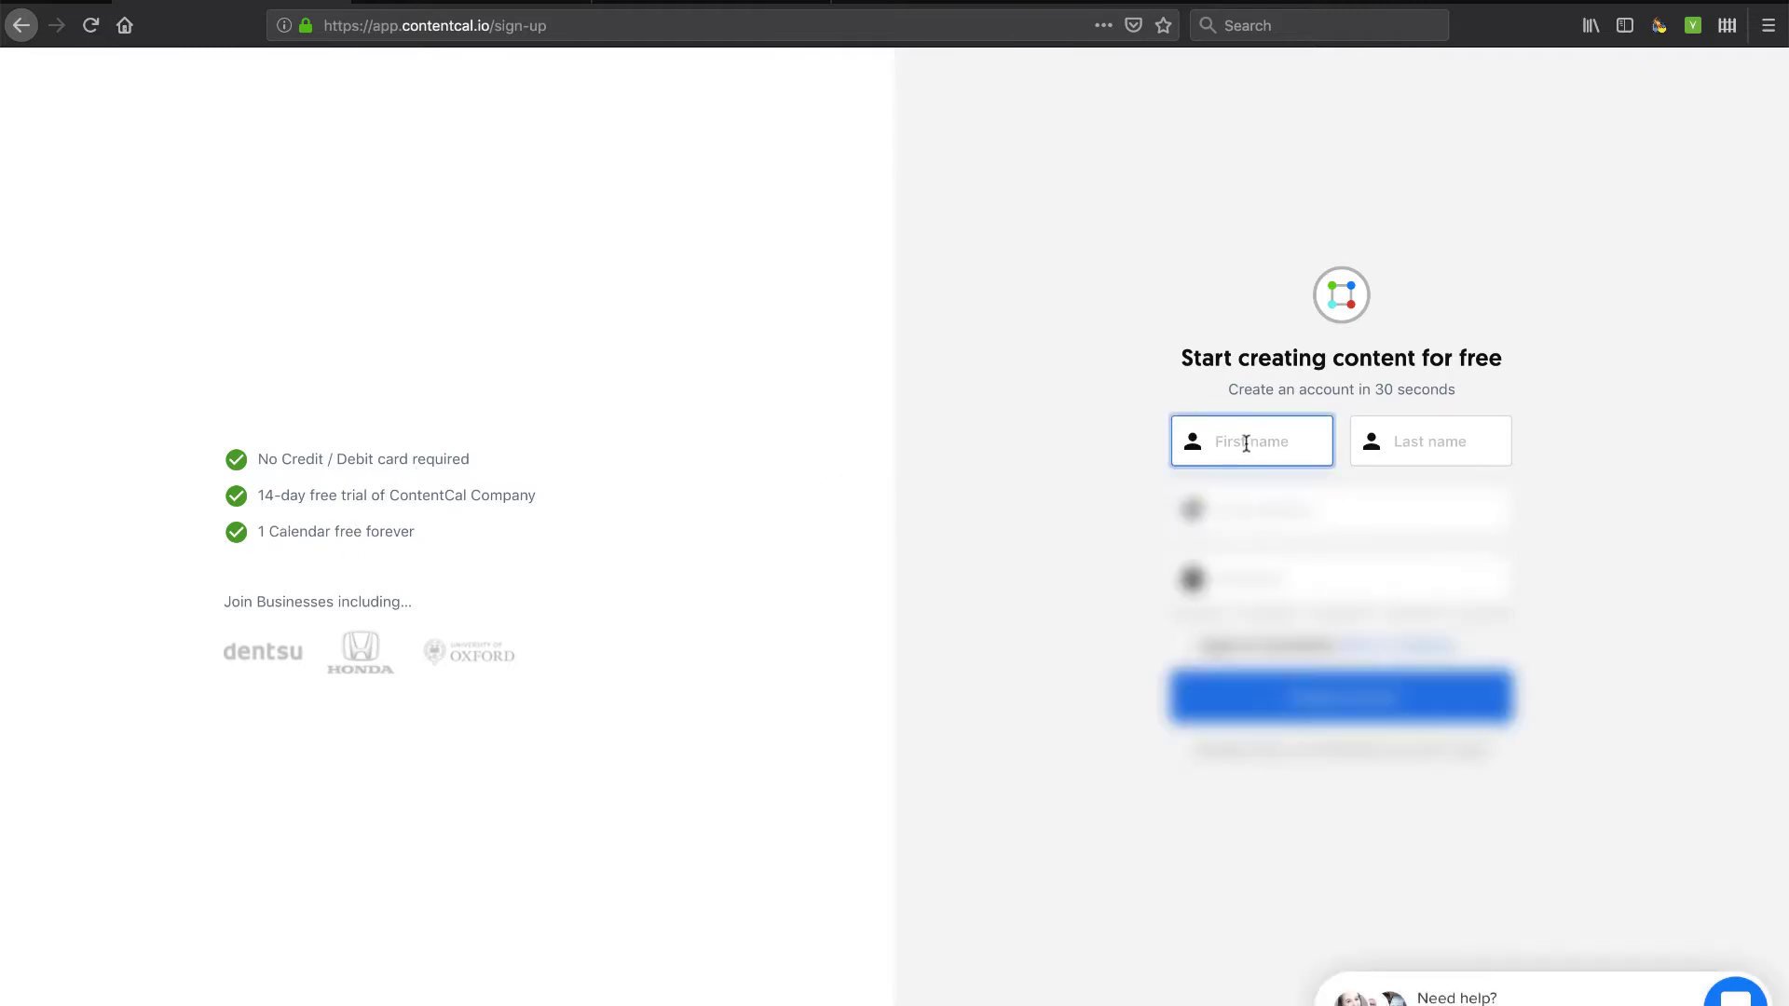
{"action": "left_click", "coordinate": [1430, 441]}
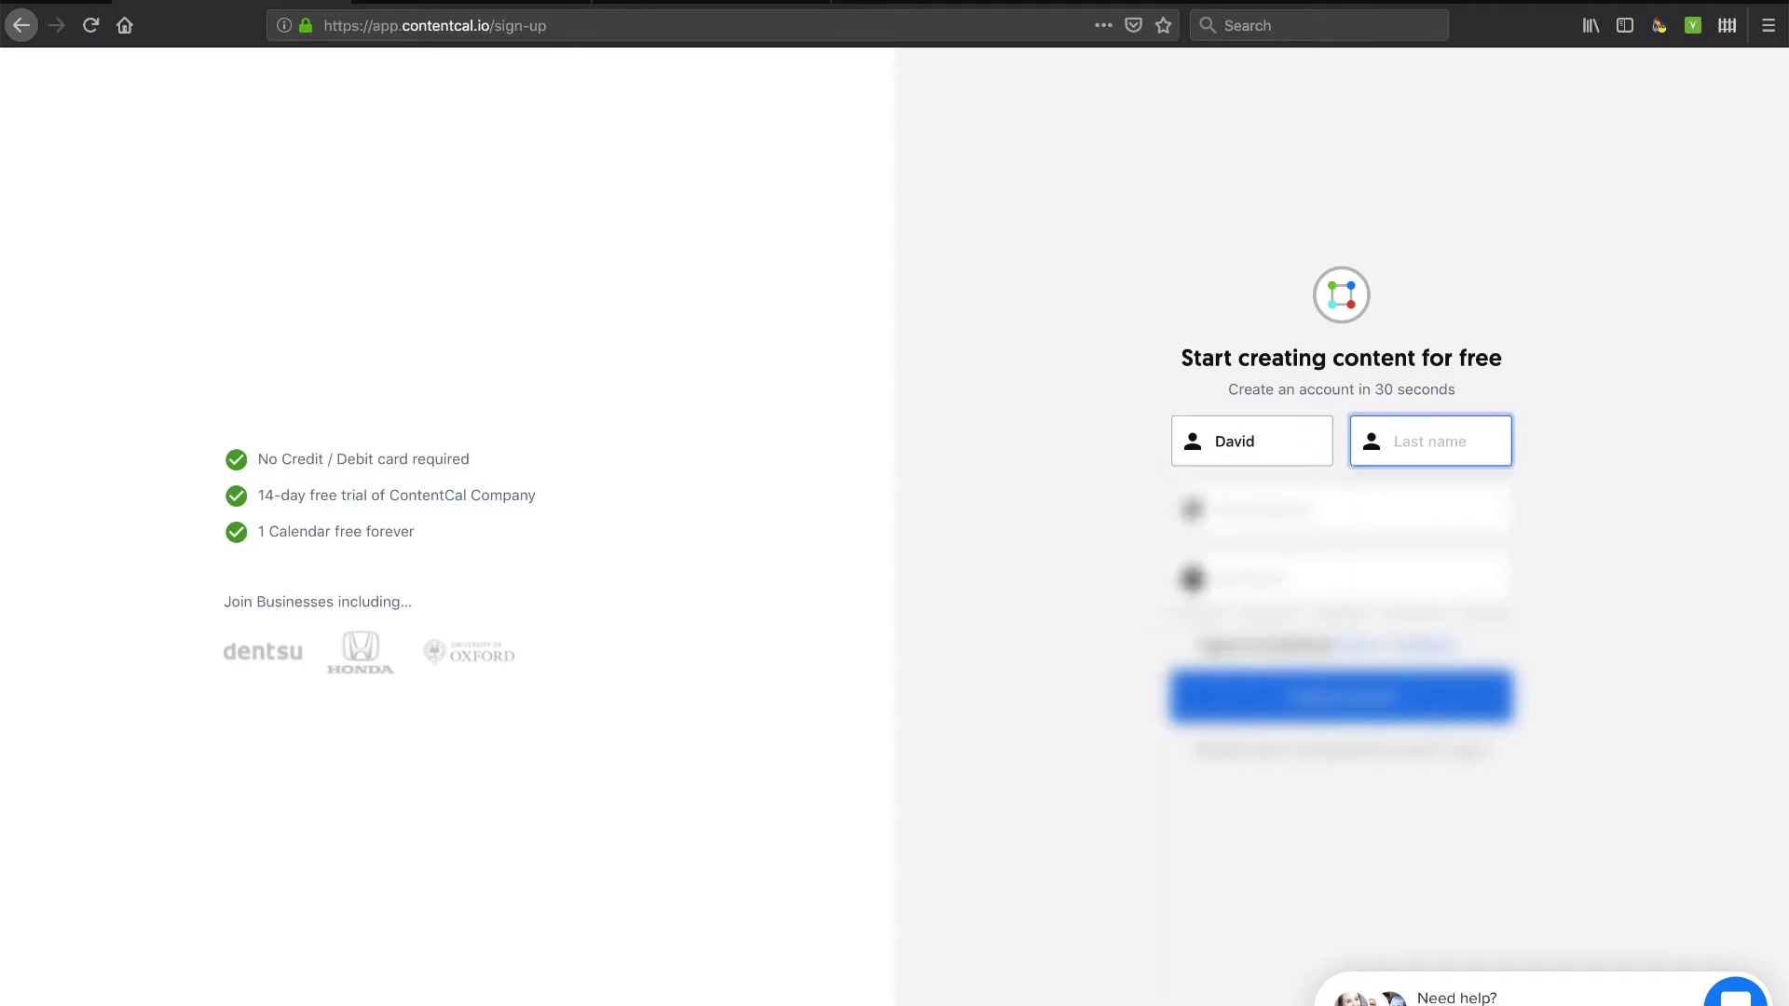
Fill in the user's e-mail address and a password, and accept the terms.
{"action": "key", "text": "Tab"}
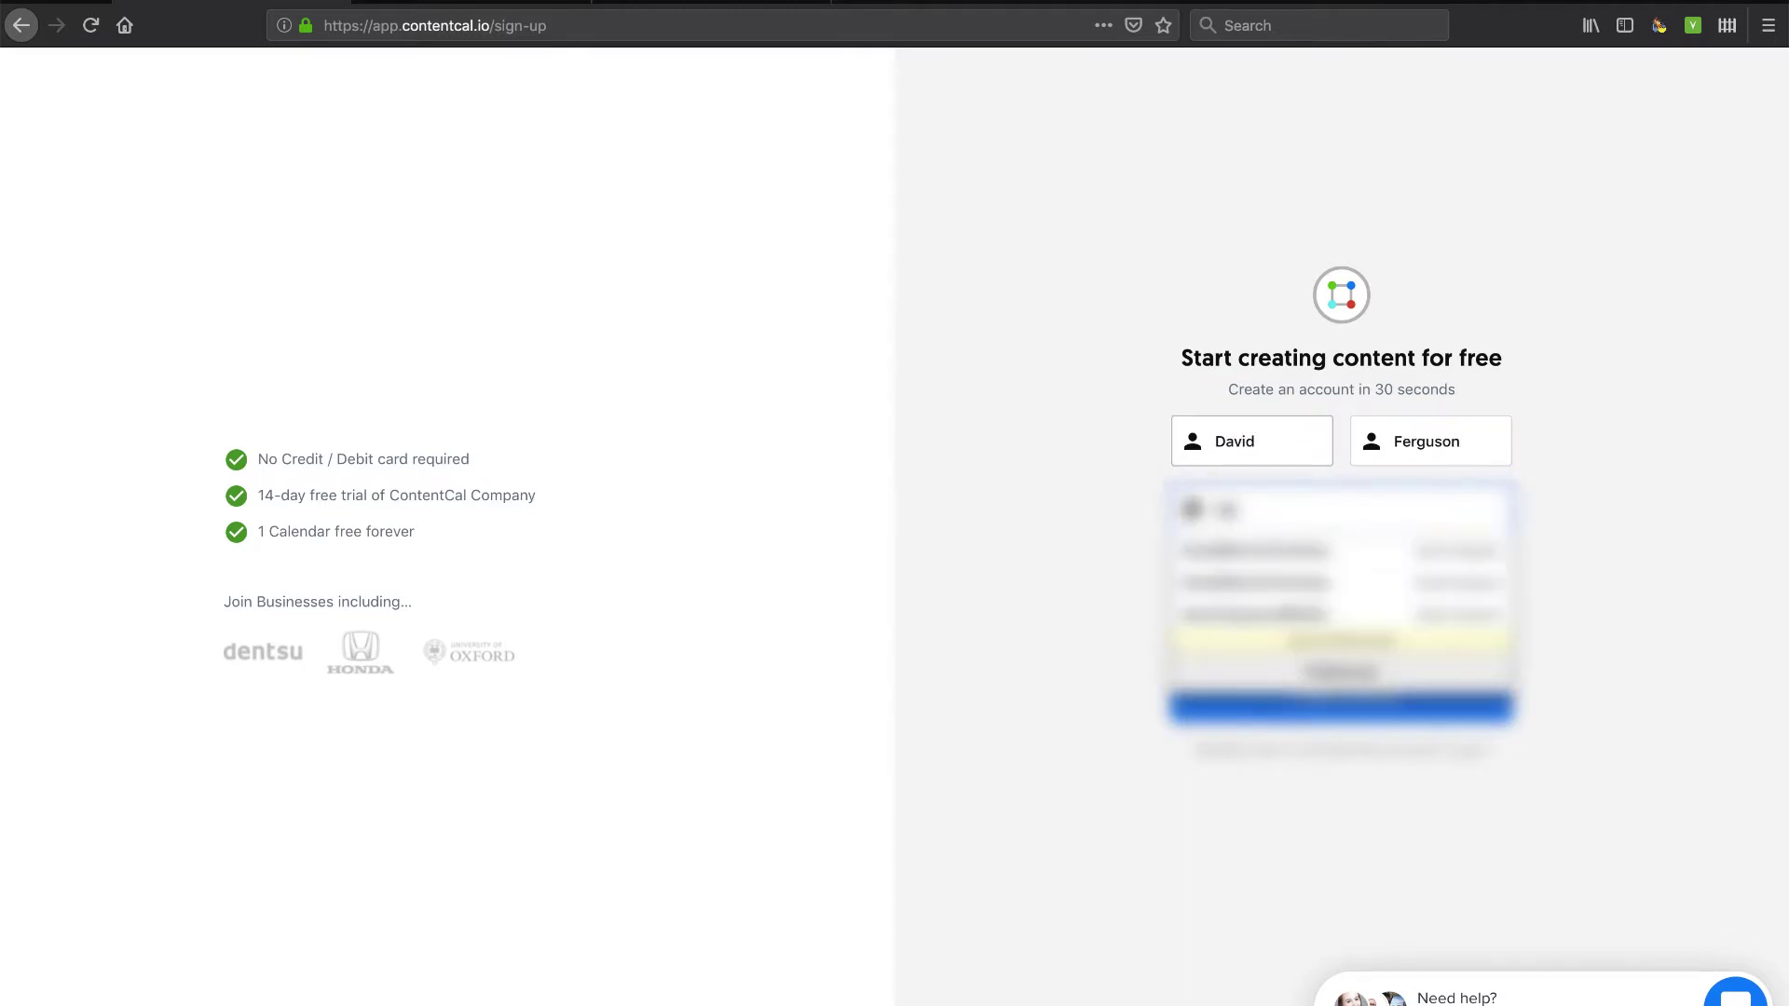
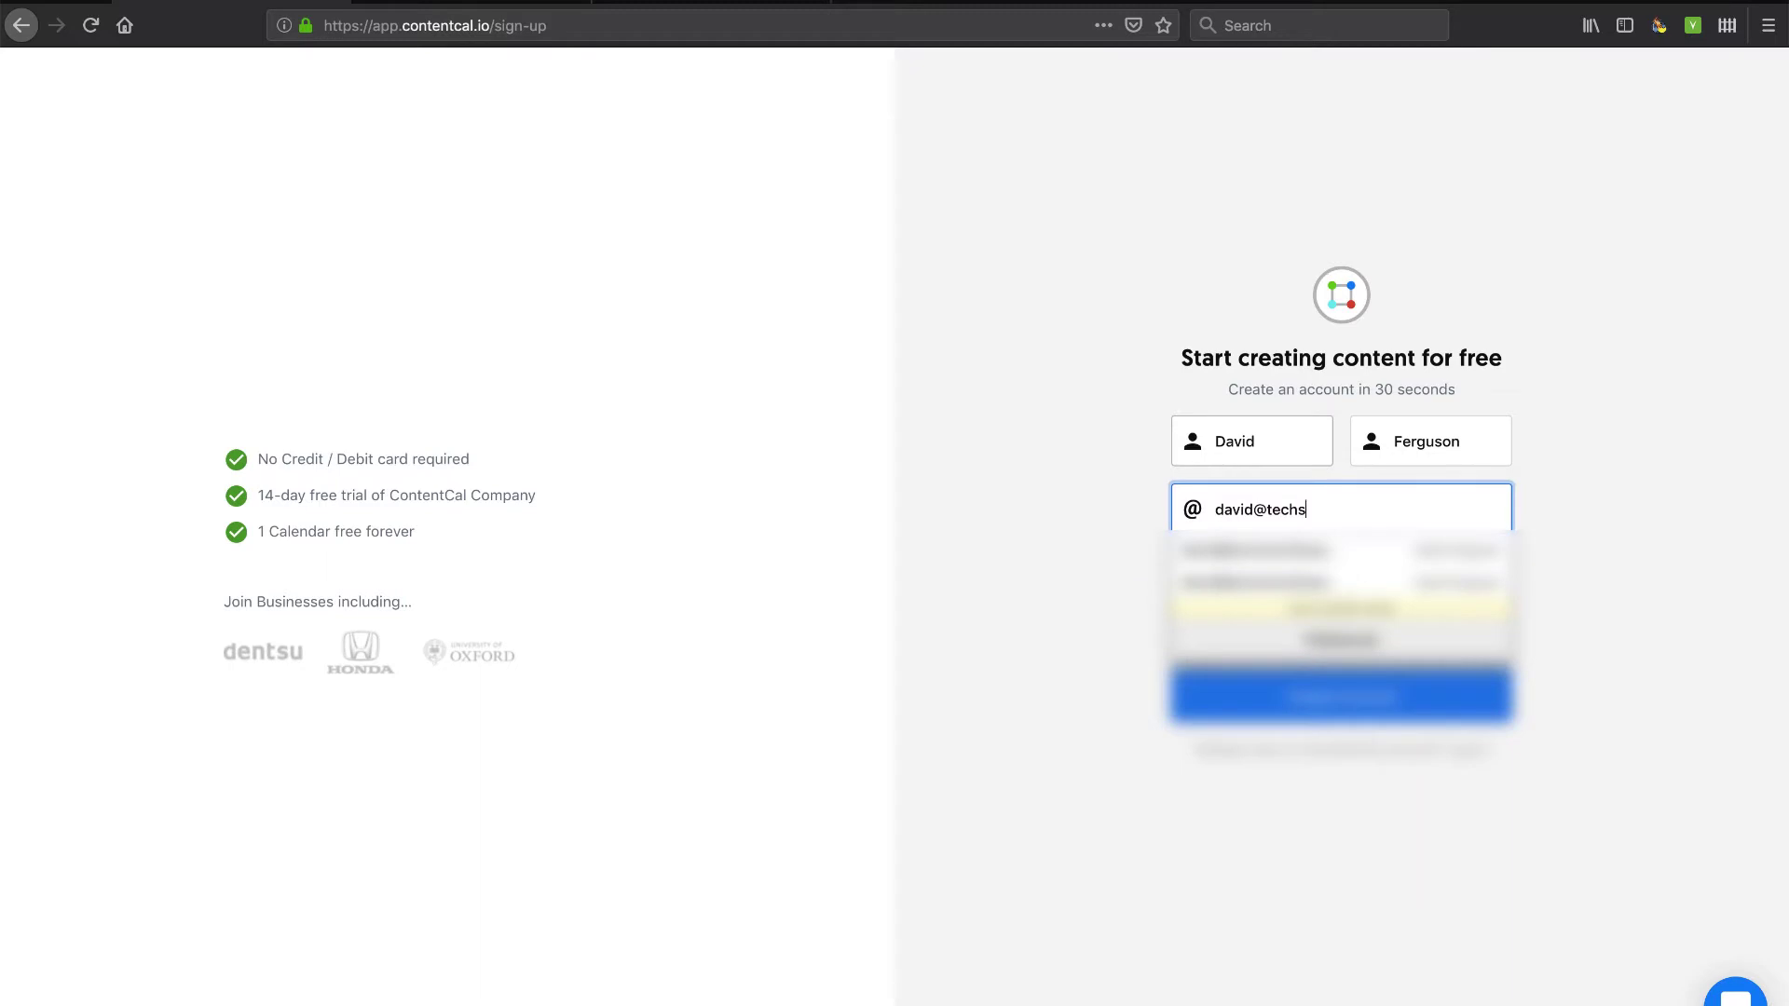
{"action": "key", "text": "Tab"}
{"action": "type", "text": "••••••••"}
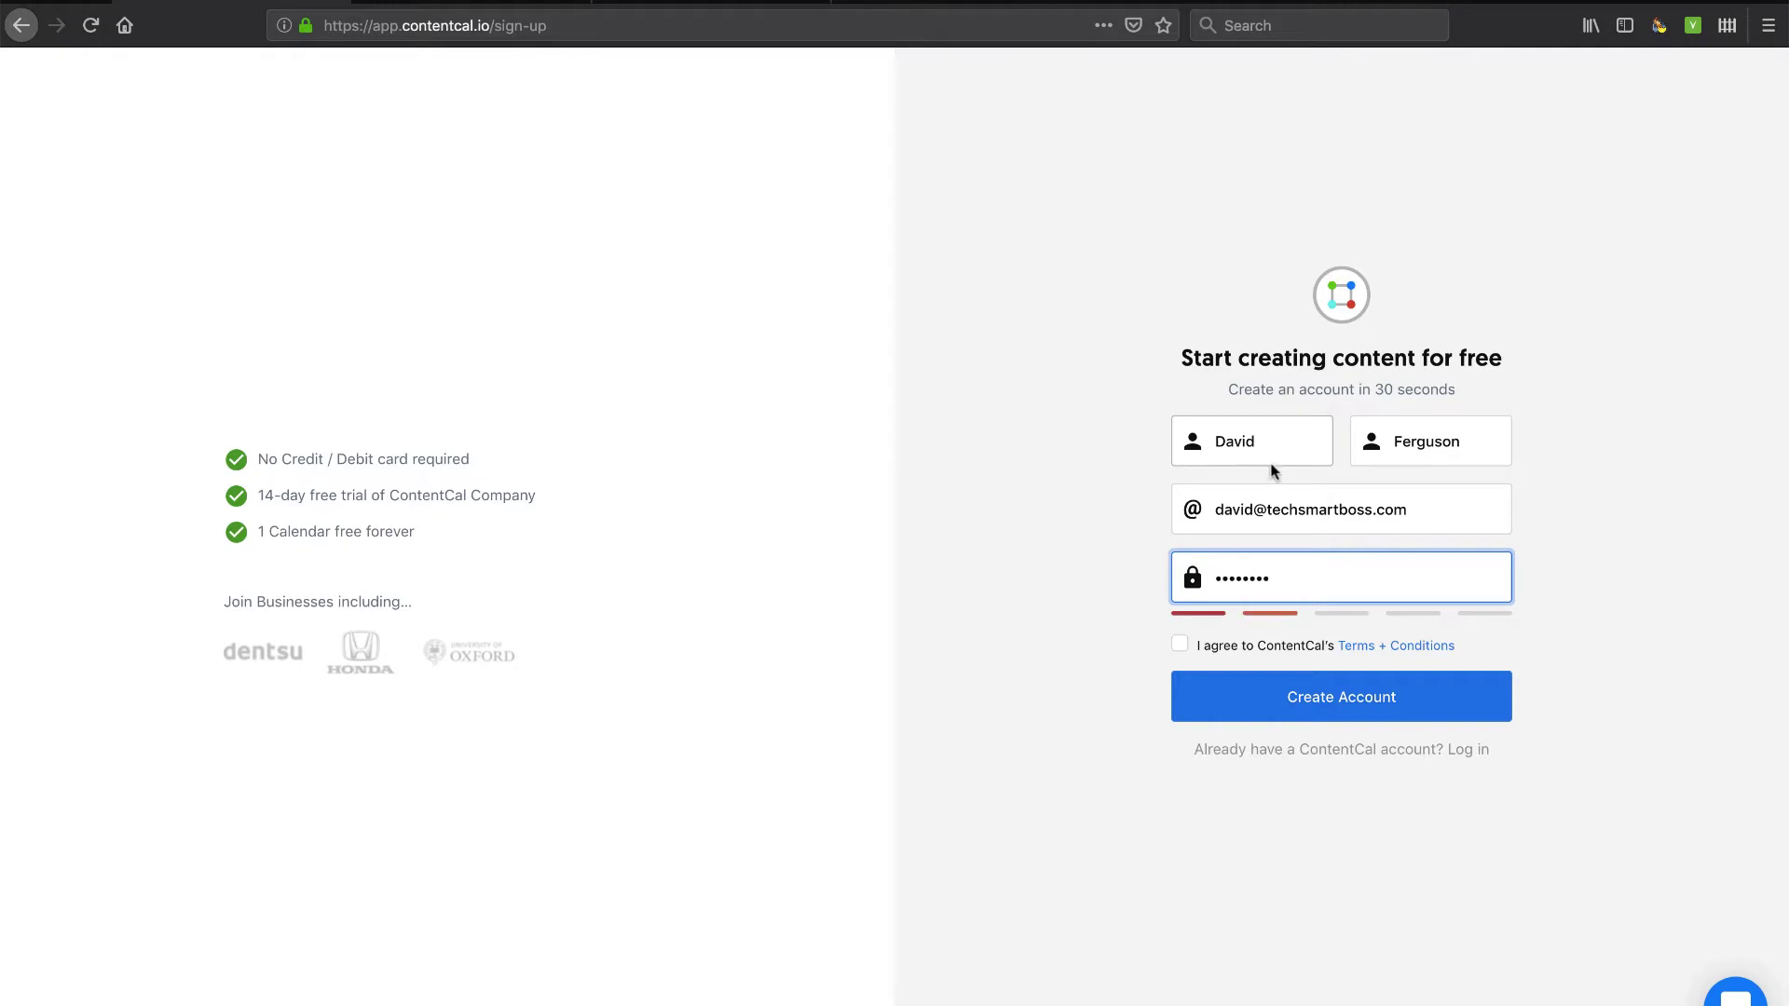
{"action": "left_click", "coordinate": [1180, 645]}
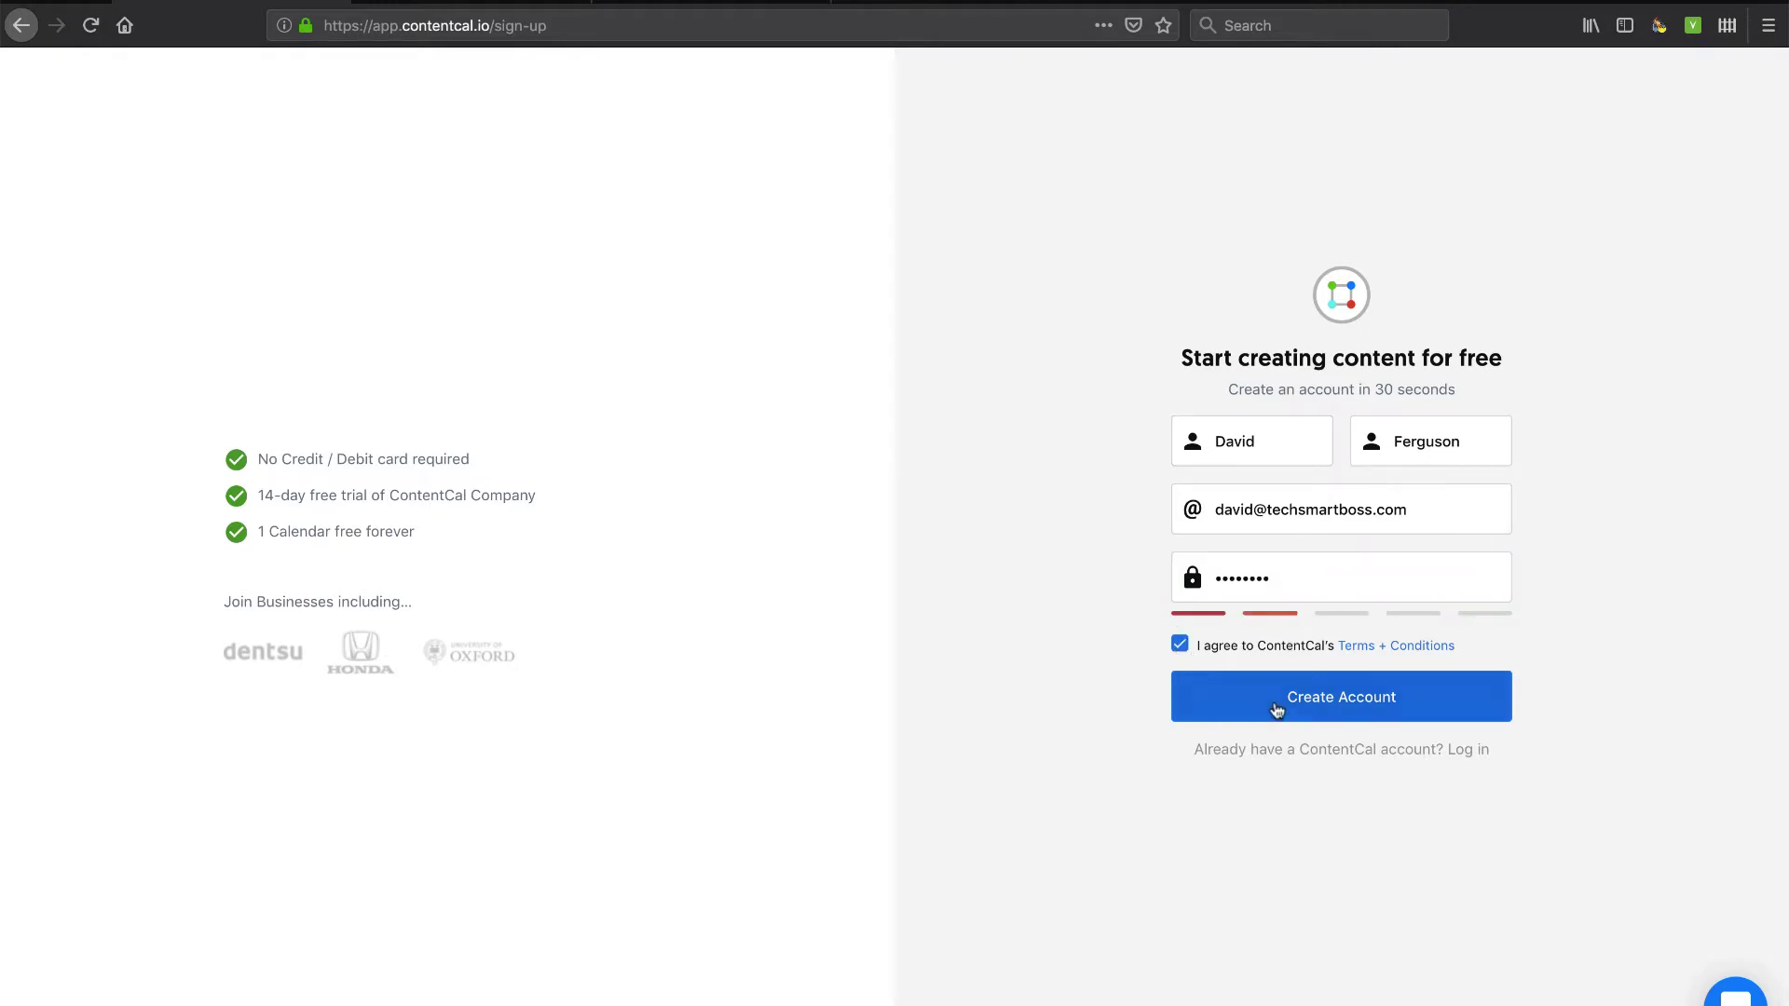
Submit the sign-up and rename 'My Organisation' to 'Tech Smart Boss' on the dashboard.
{"action": "left_click", "coordinate": [1325, 704]}
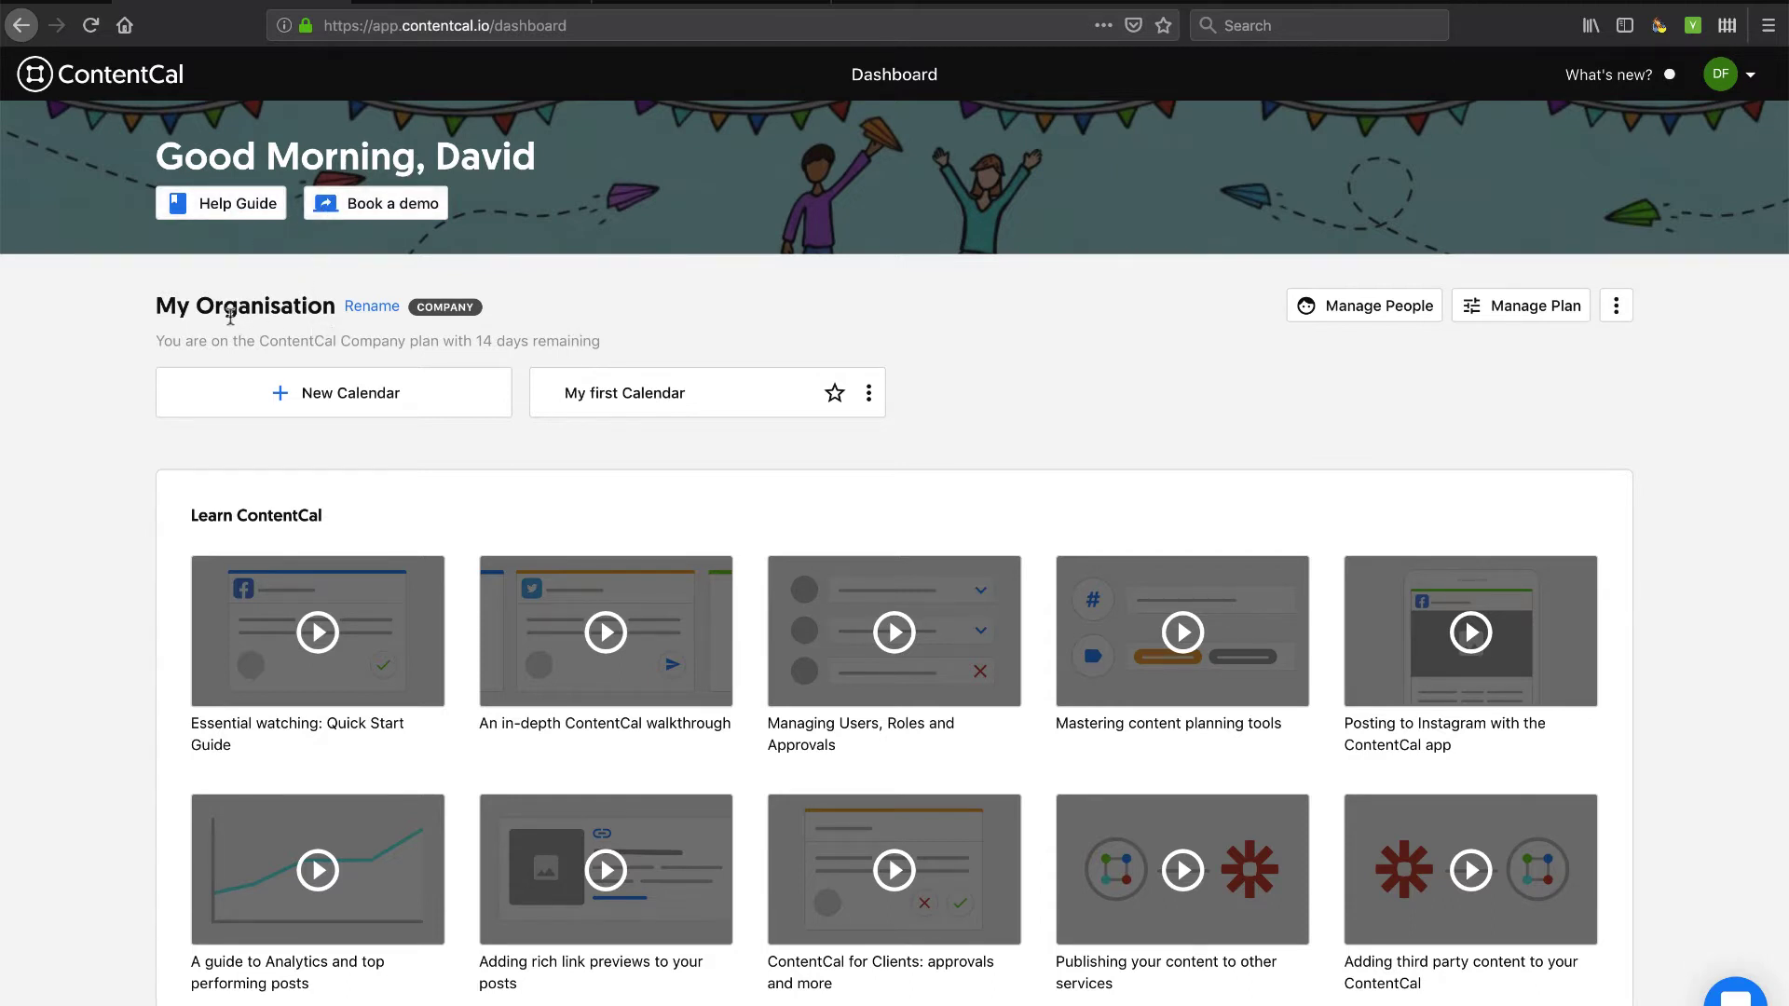
{"action": "left_click", "coordinate": [372, 306]}
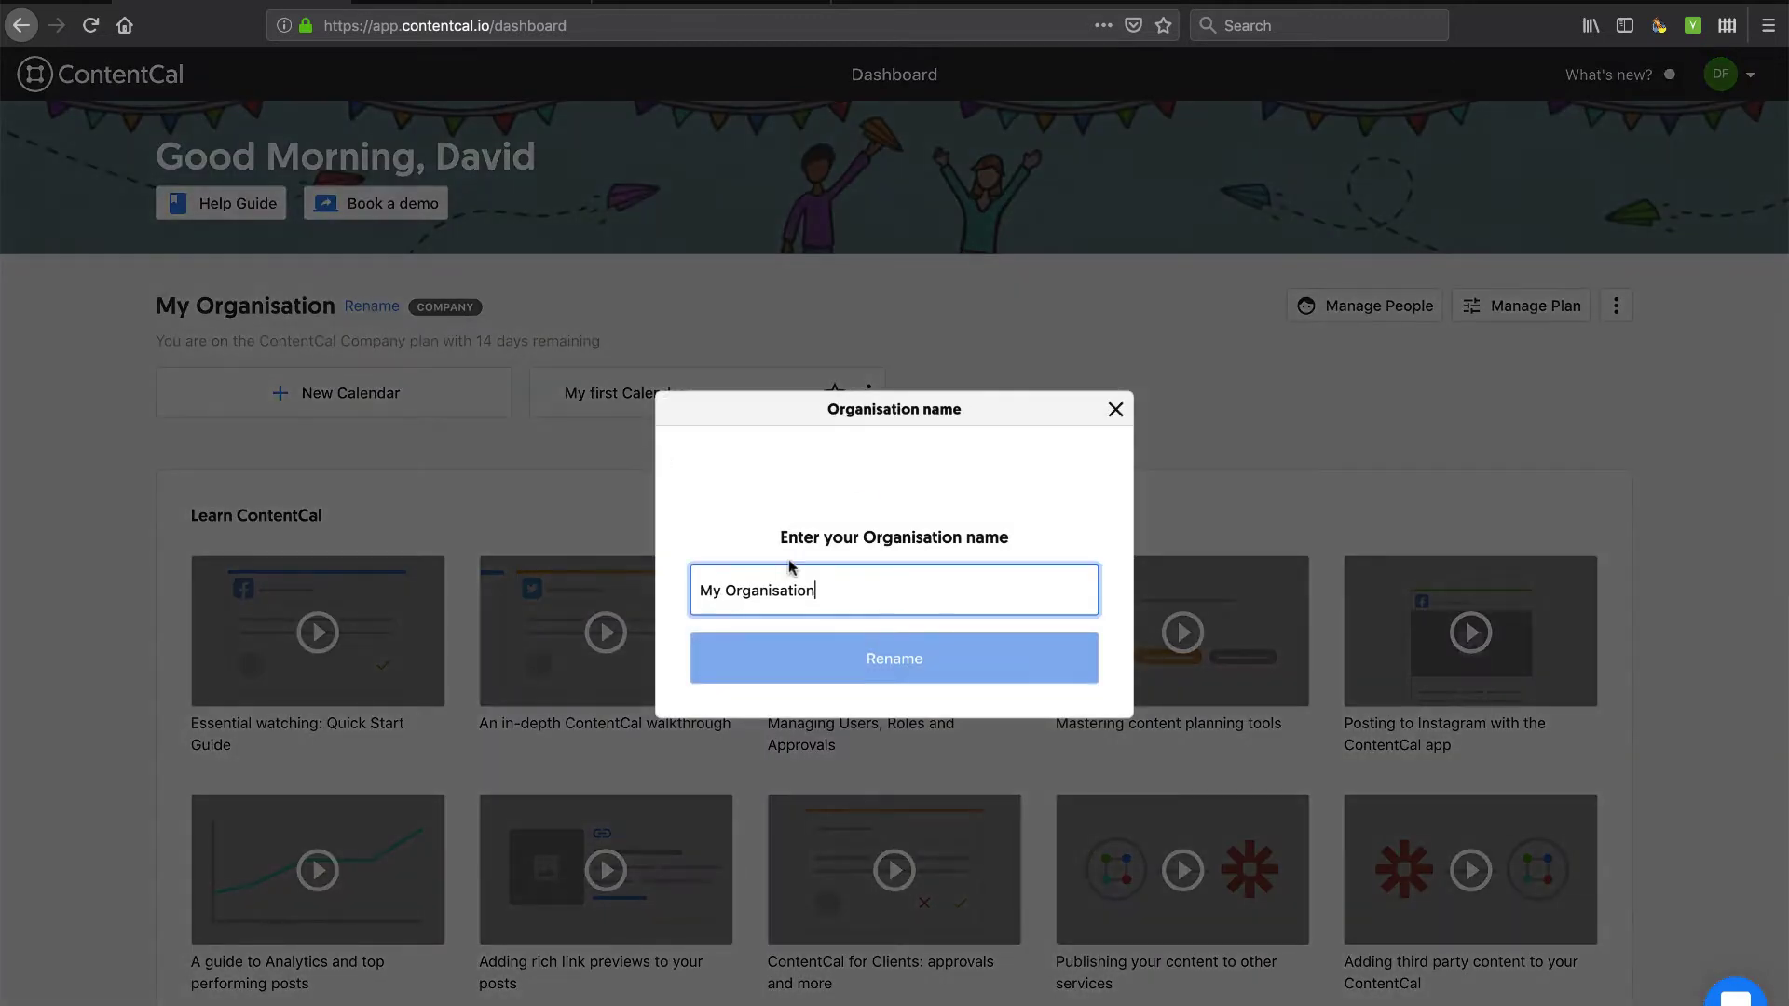
{"action": "left_click_drag", "start_coordinate": [829, 584], "coordinate": [677, 583]}
{"action": "type", "text": "Tech Smart Boss"}
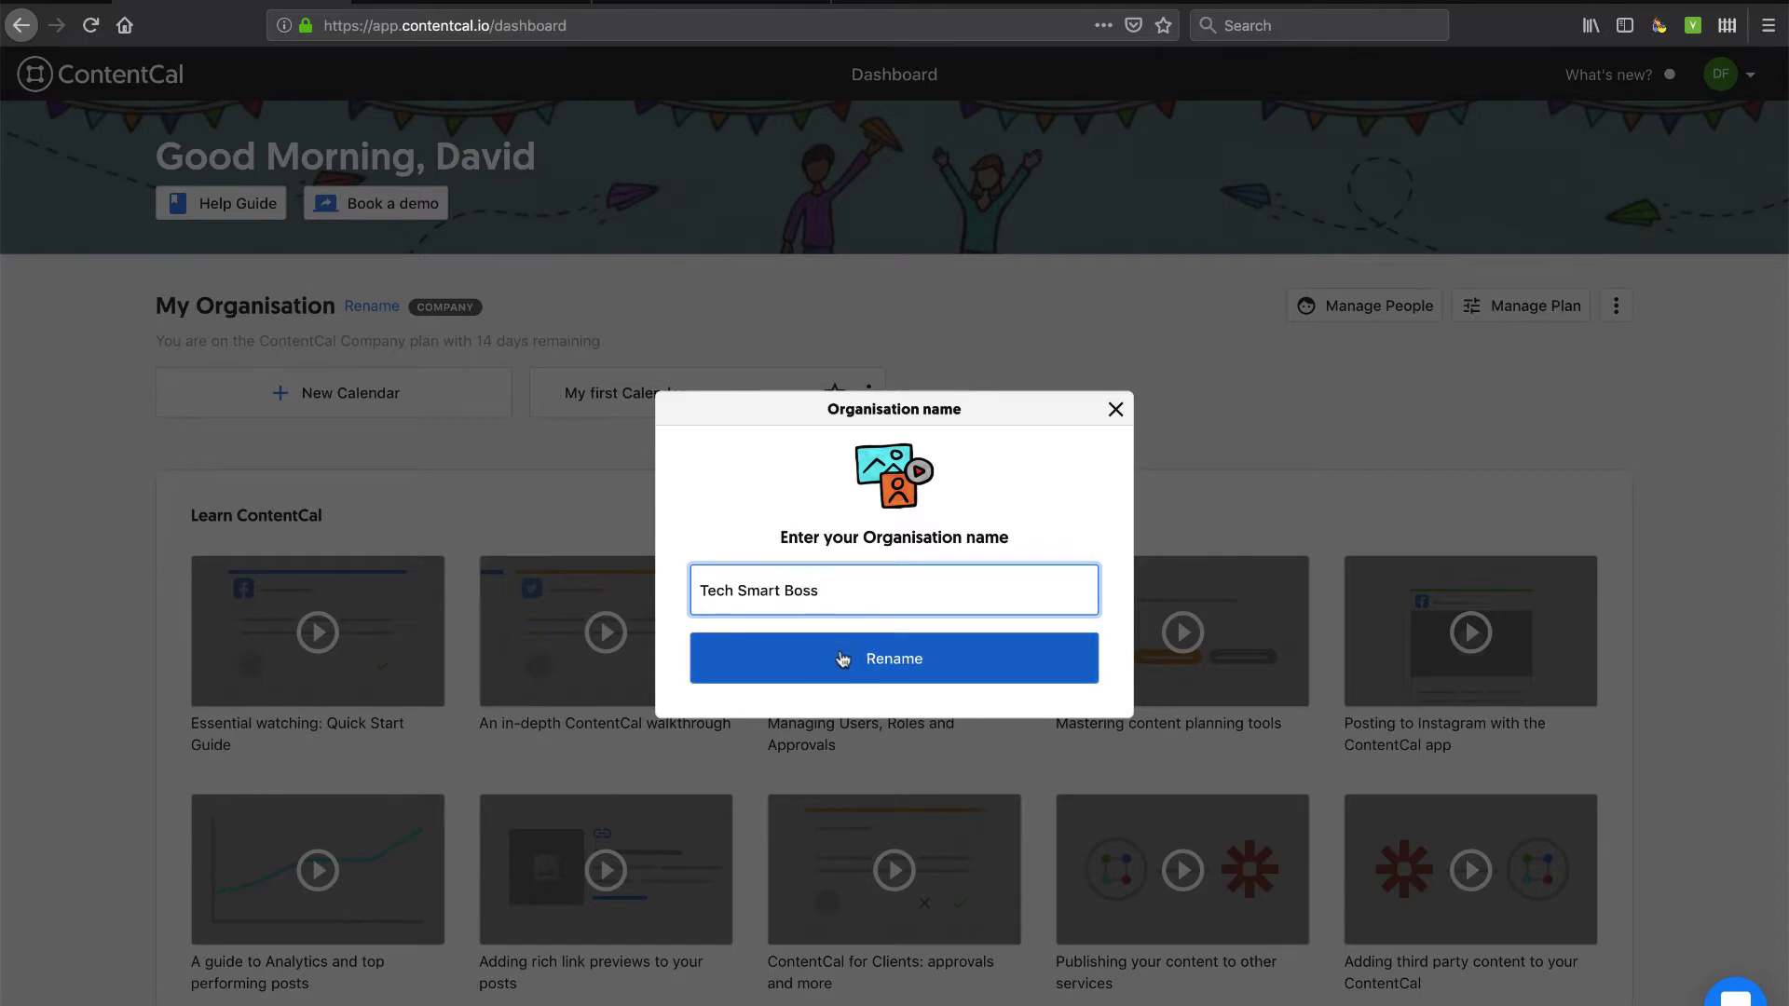
{"action": "left_click", "coordinate": [851, 659]}
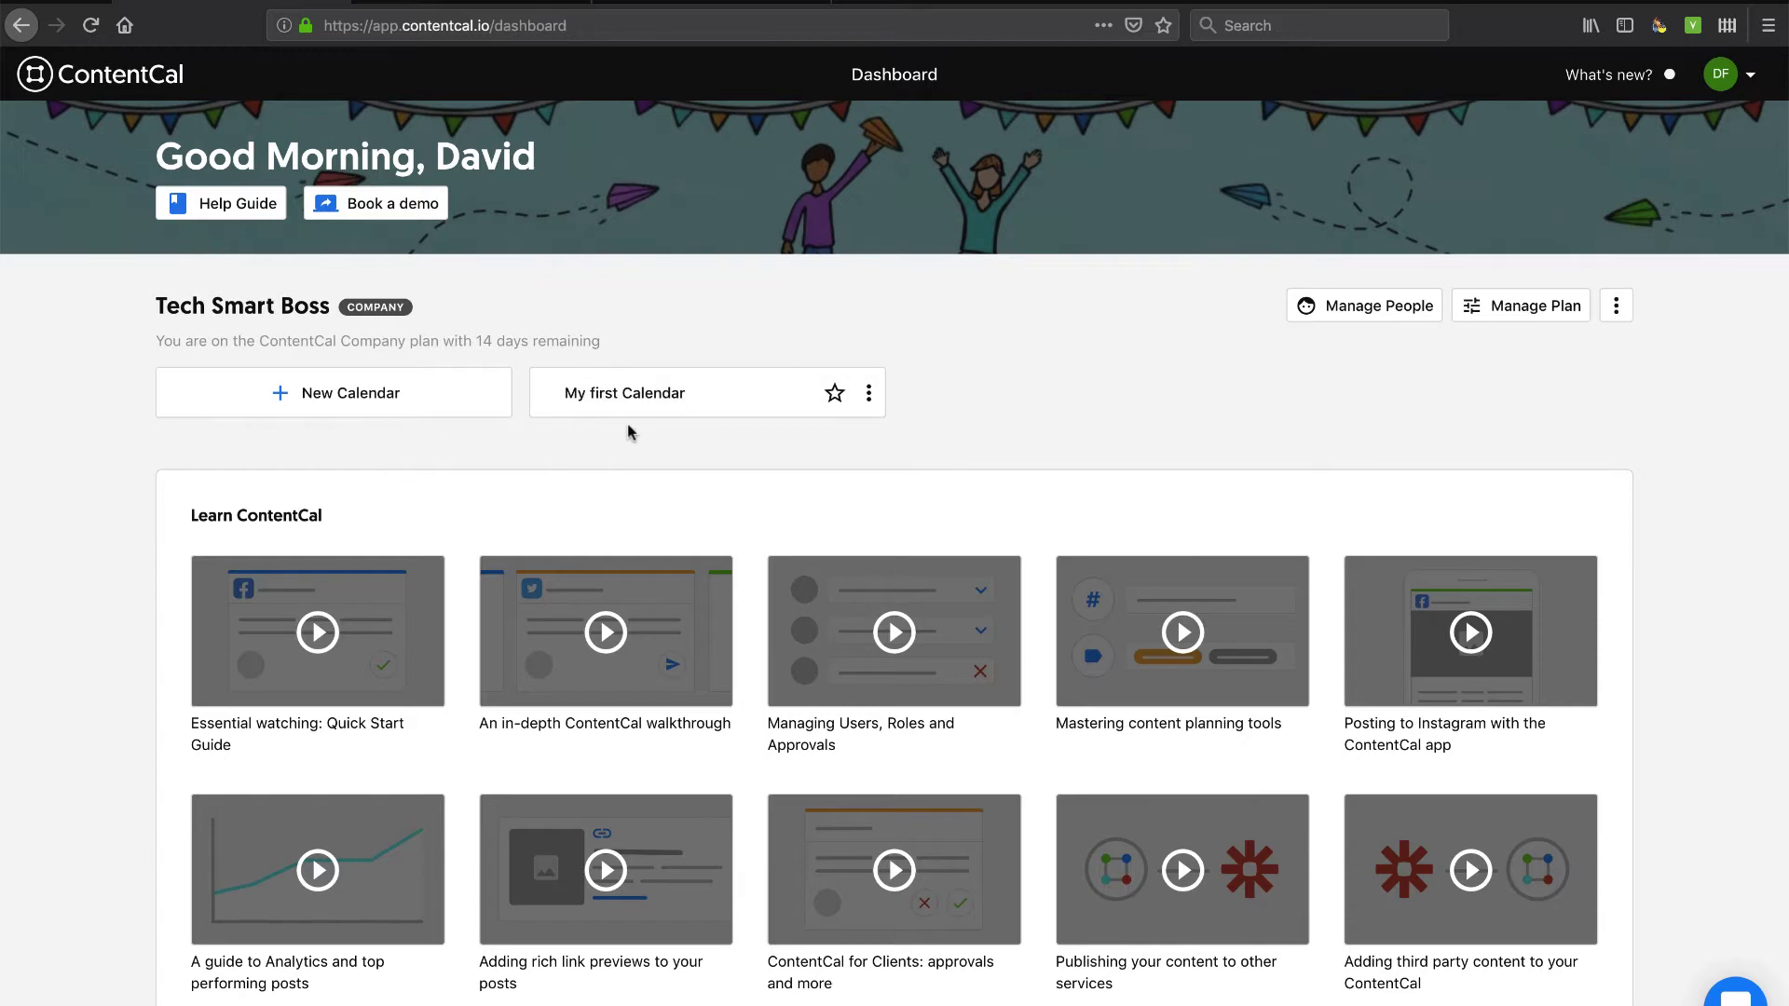
{"action": "scroll", "coordinate": [628, 431], "scroll_direction": "down", "scroll_amount": 2}
{"action": "scroll", "coordinate": [628, 431], "scroll_direction": "up", "scroll_amount": 1}
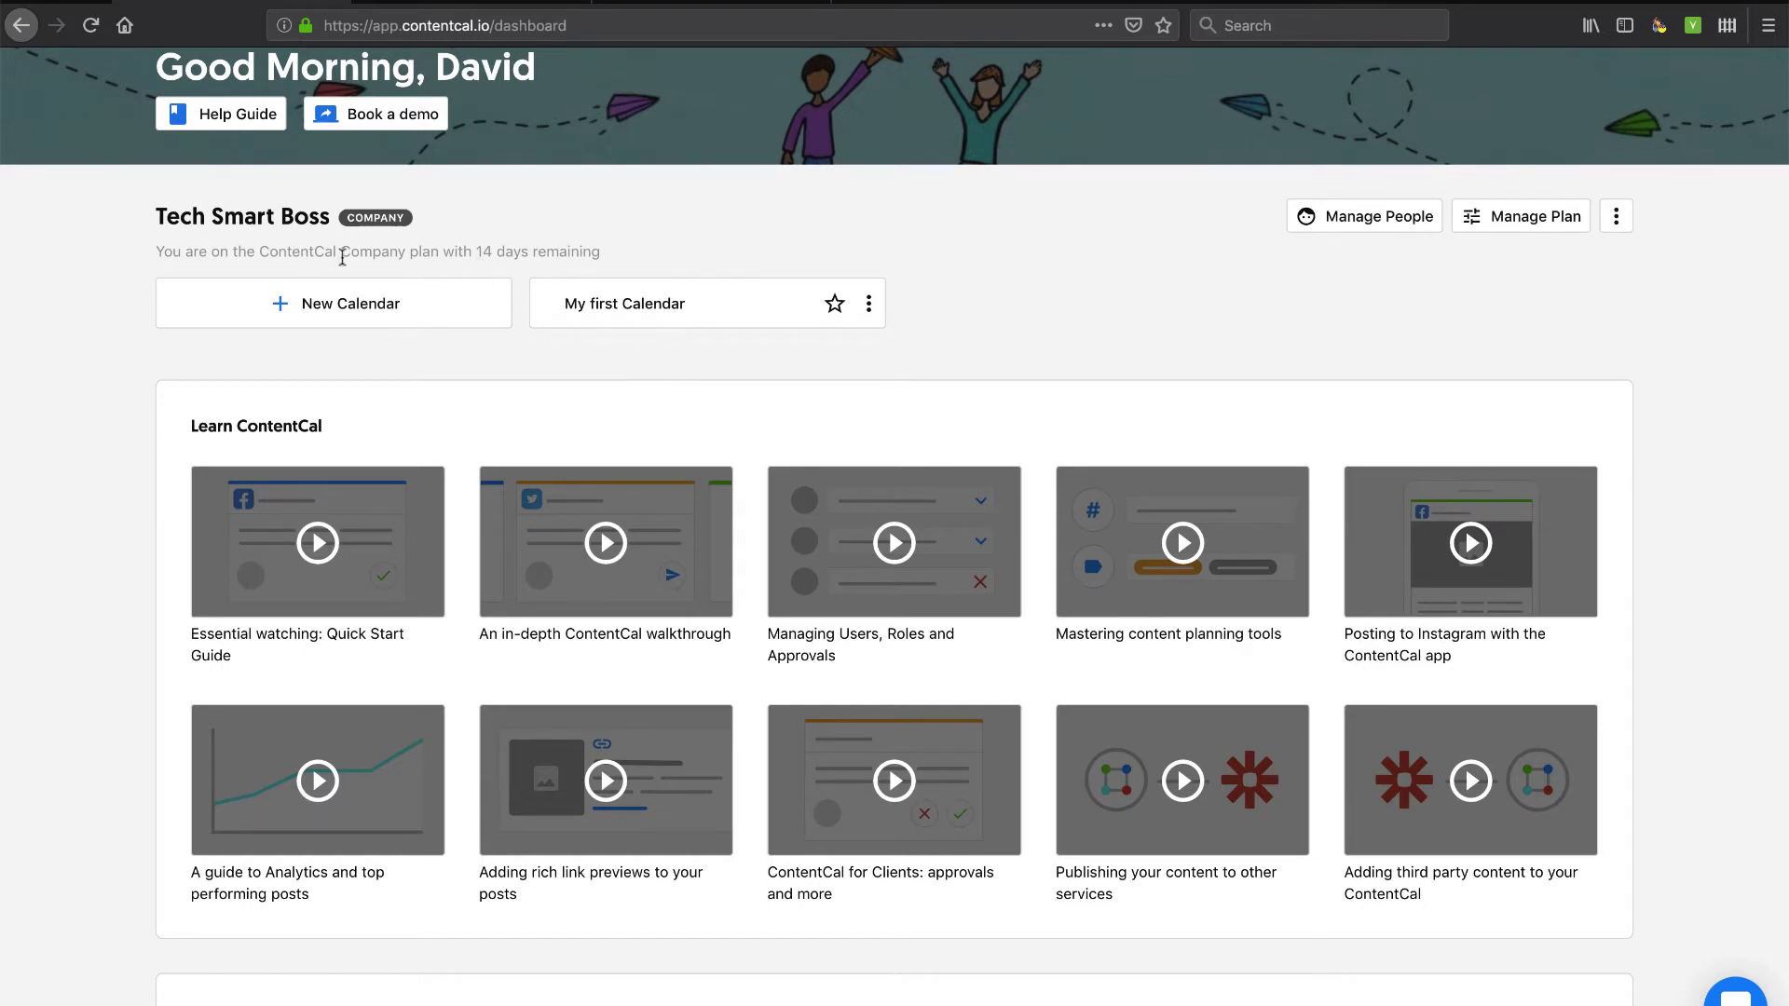
{"action": "left_click_drag", "start_coordinate": [341, 252], "coordinate": [443, 255]}
{"action": "left_click", "coordinate": [443, 254]}
{"action": "scroll", "coordinate": [546, 421], "scroll_direction": "down", "scroll_amount": 3}
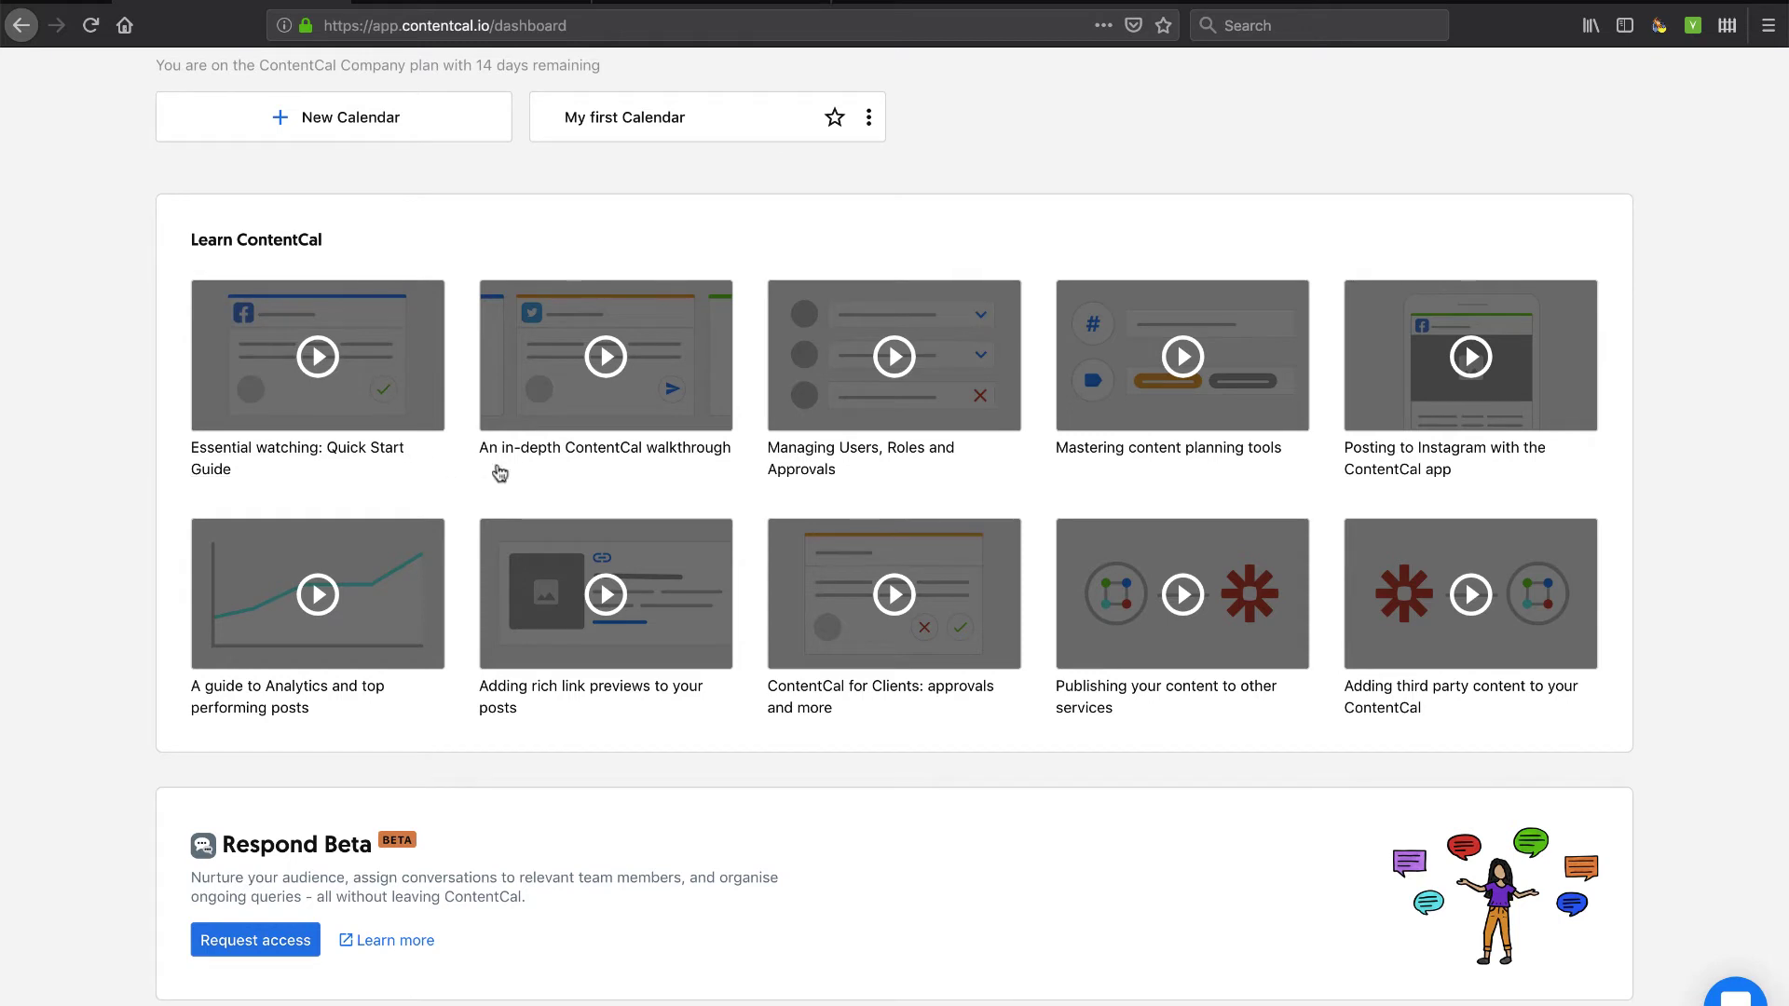
{"action": "scroll", "coordinate": [619, 595], "scroll_direction": "down", "scroll_amount": 1}
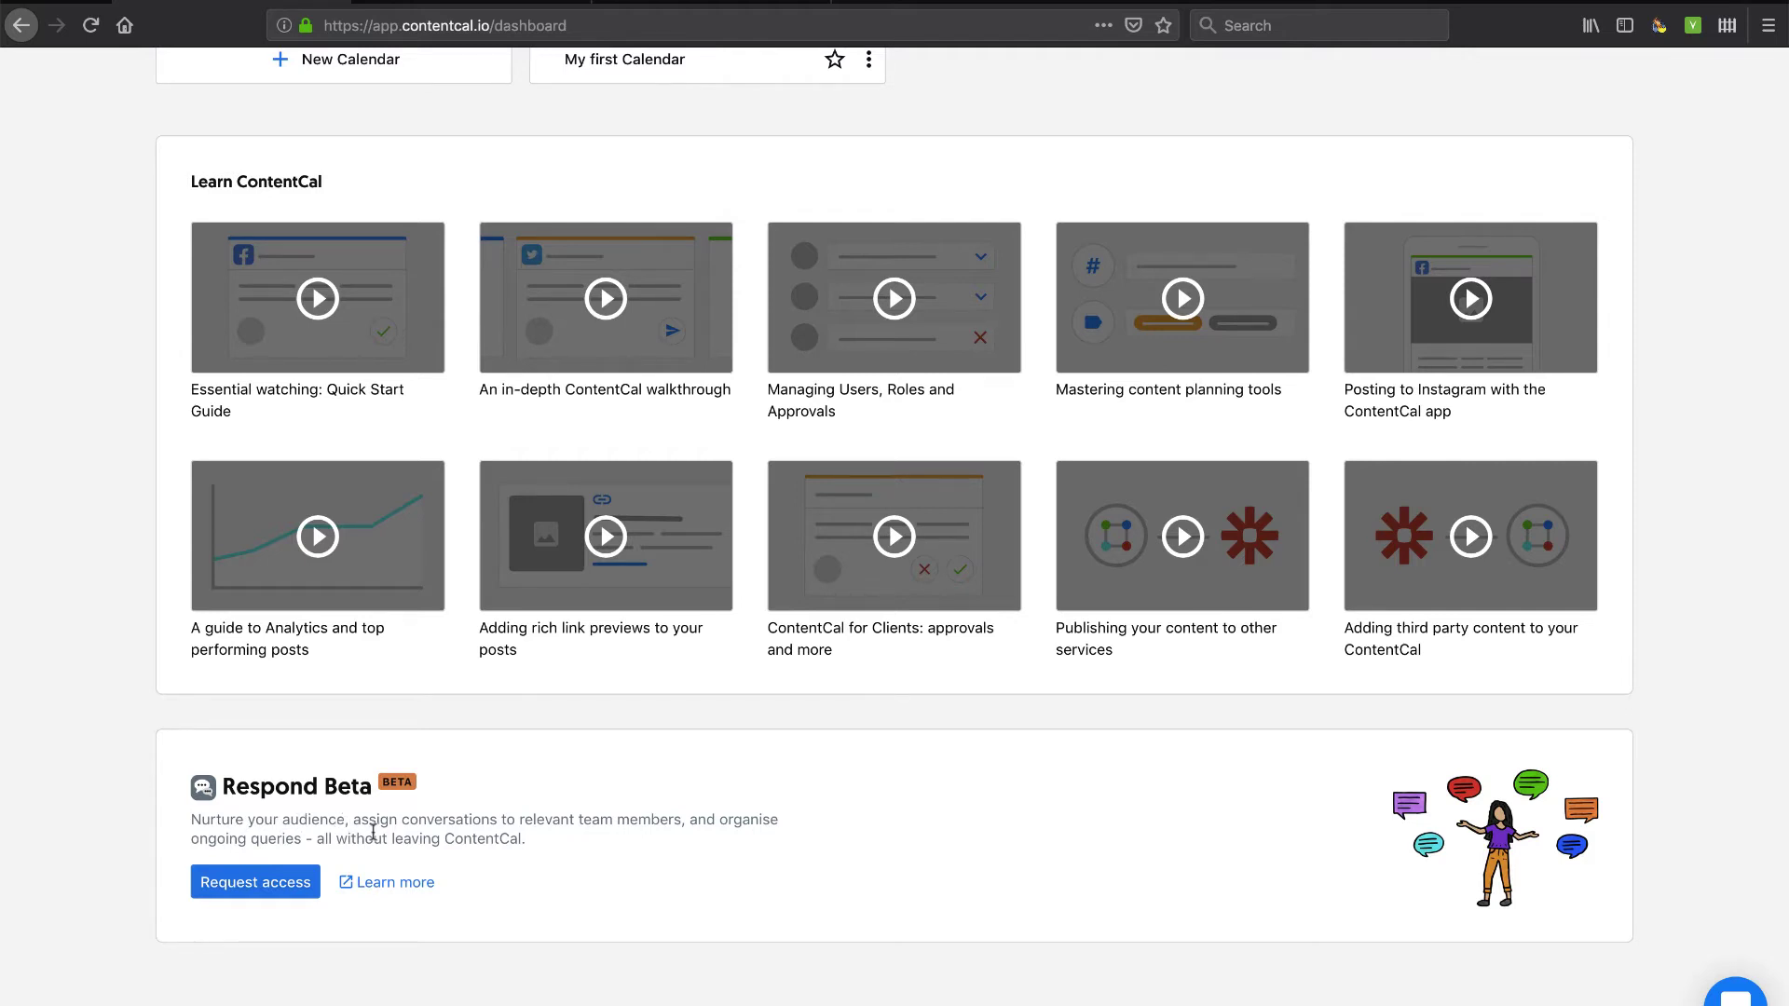
{"action": "left_click_drag", "start_coordinate": [206, 819], "coordinate": [614, 821]}
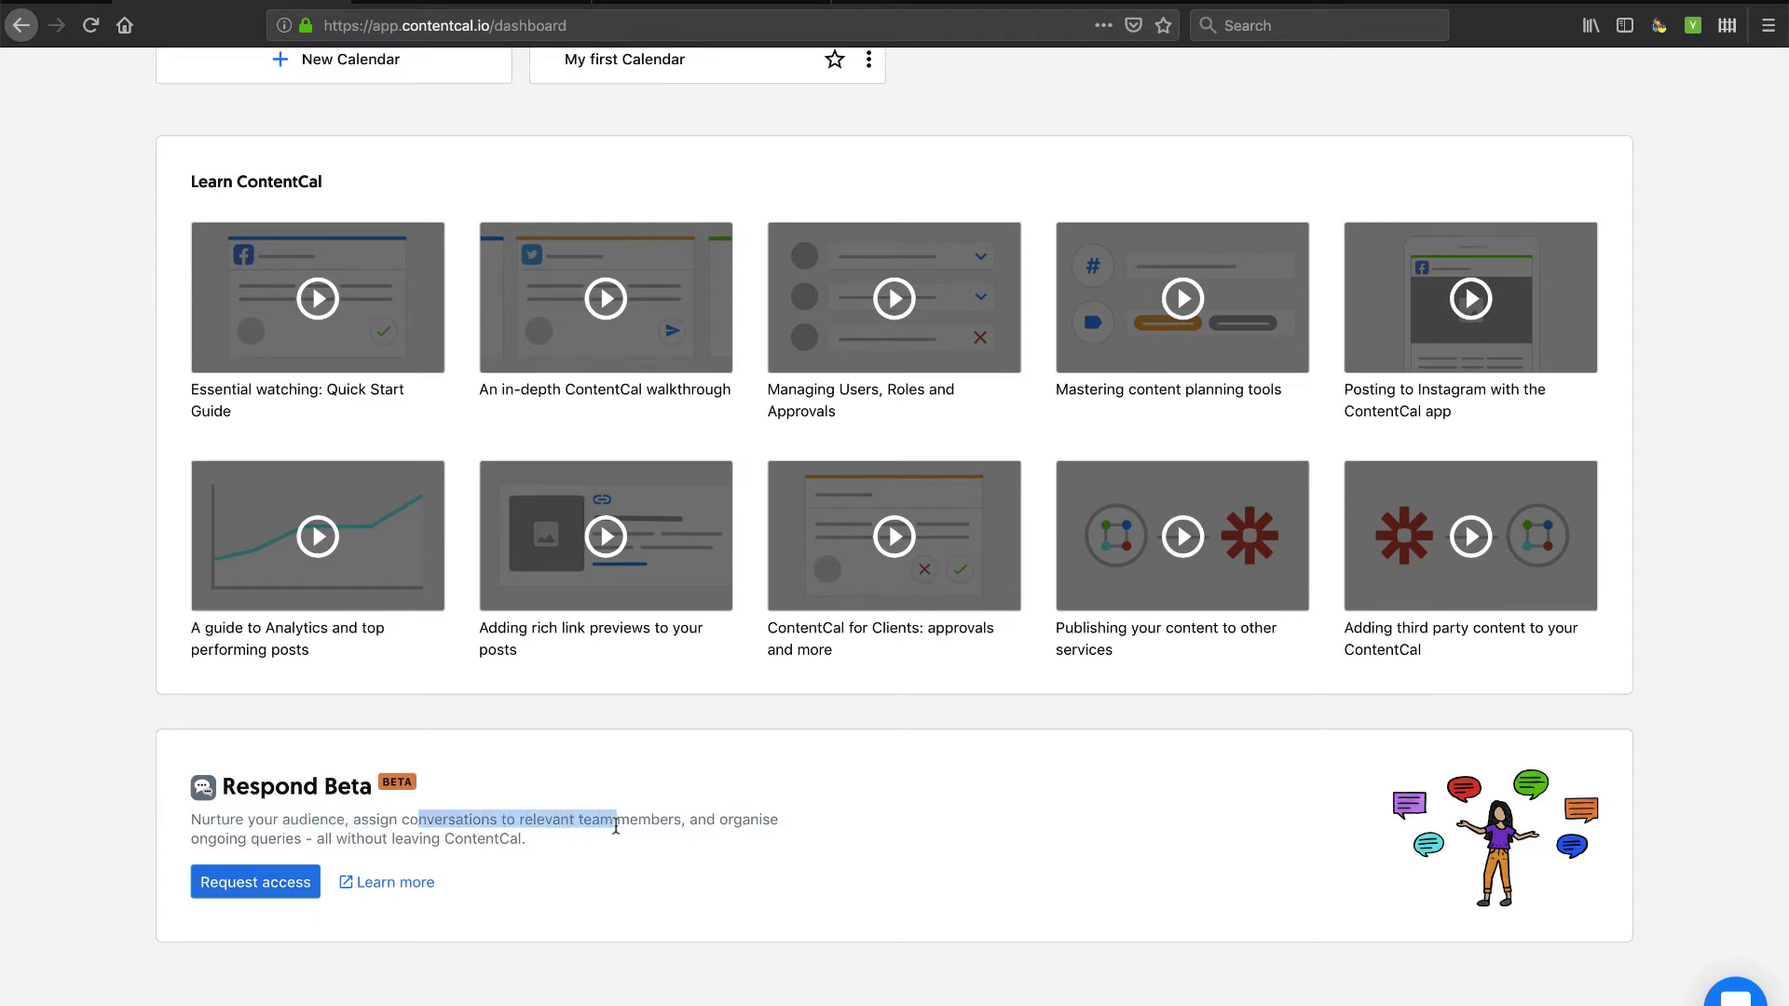
{"action": "left_click_drag", "start_coordinate": [501, 819], "coordinate": [684, 841]}
{"action": "scroll", "coordinate": [690, 848], "scroll_direction": "up", "scroll_amount": 2}
{"action": "scroll", "coordinate": [691, 853], "scroll_direction": "down", "scroll_amount": 1}
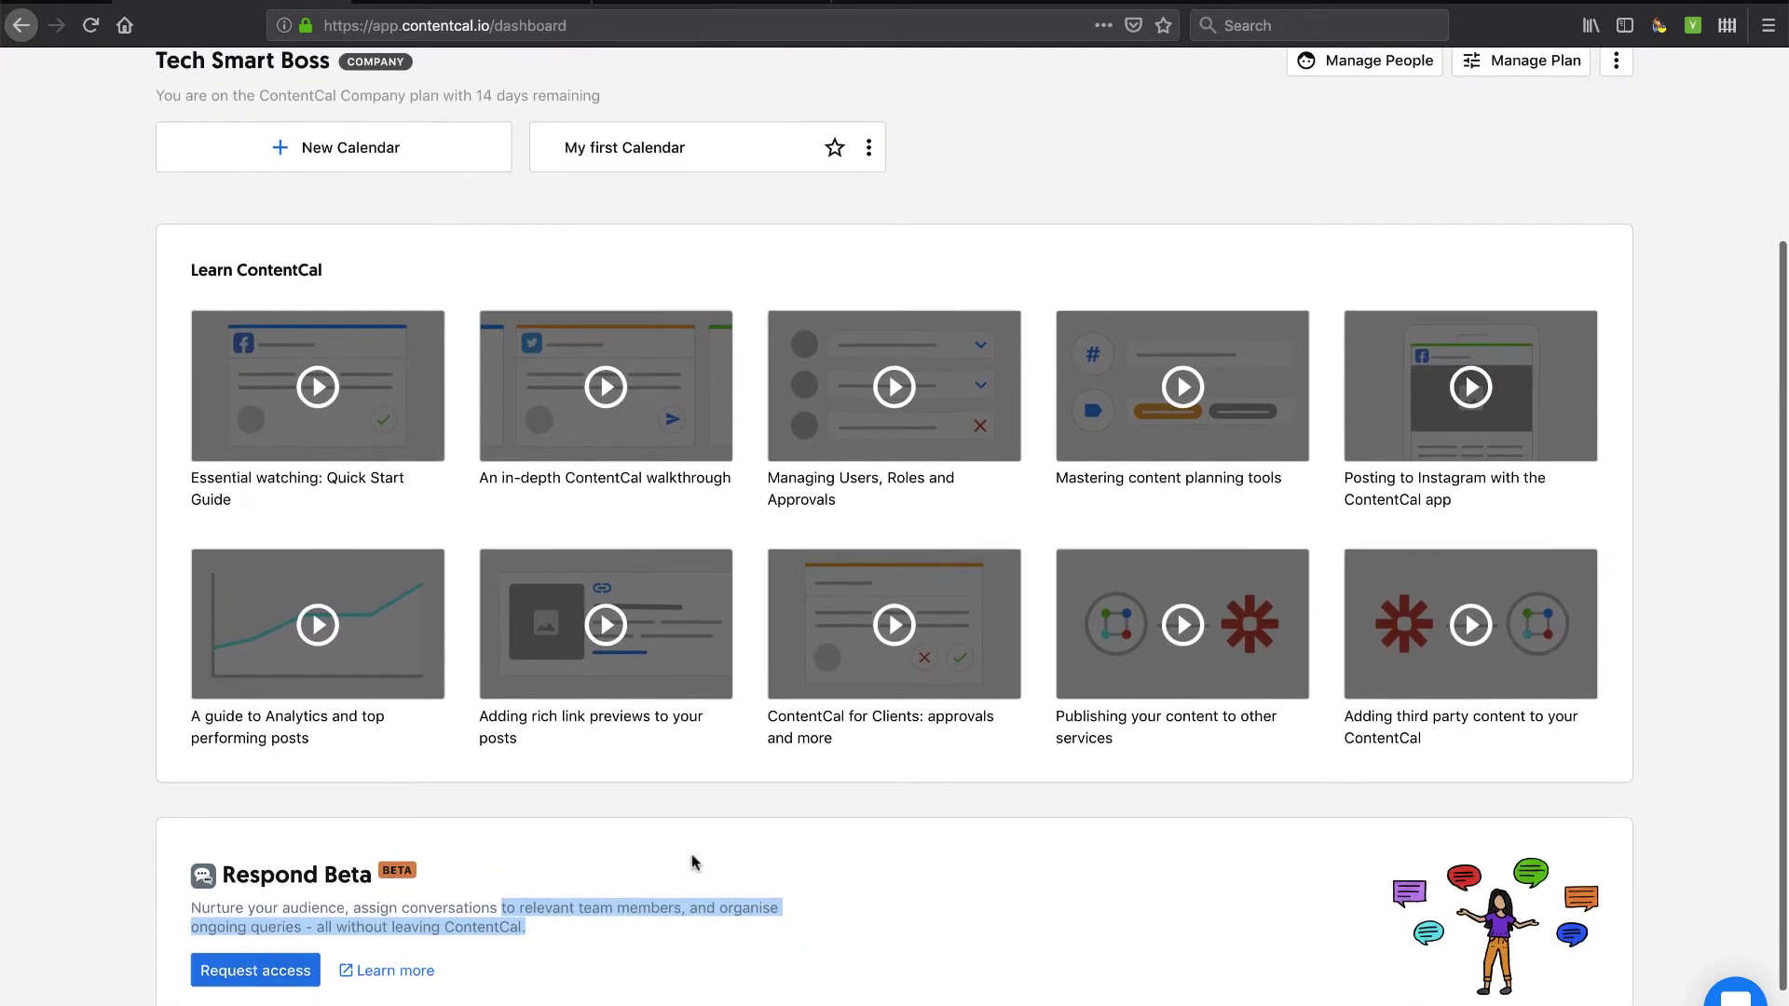
{"action": "scroll", "coordinate": [691, 853], "scroll_direction": "up", "scroll_amount": 3}
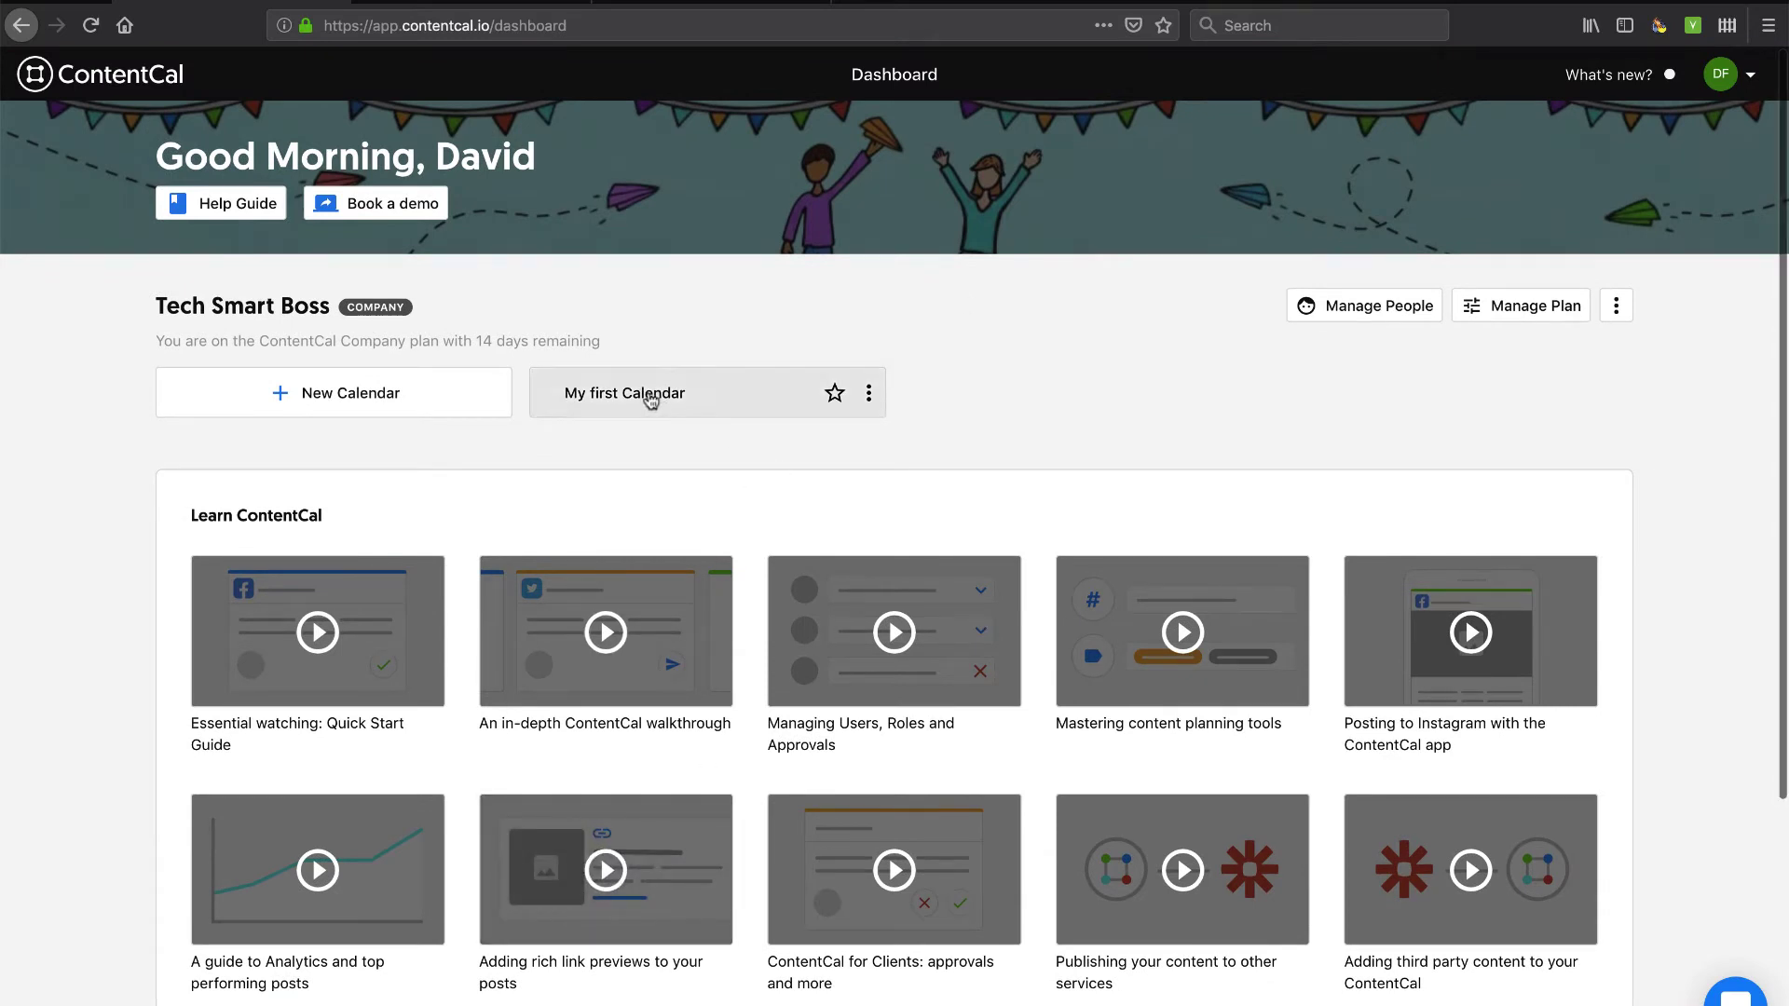
Open Profile from the DF avatar menu and review its notification and date/time preferences.
{"action": "left_click", "coordinate": [1734, 86]}
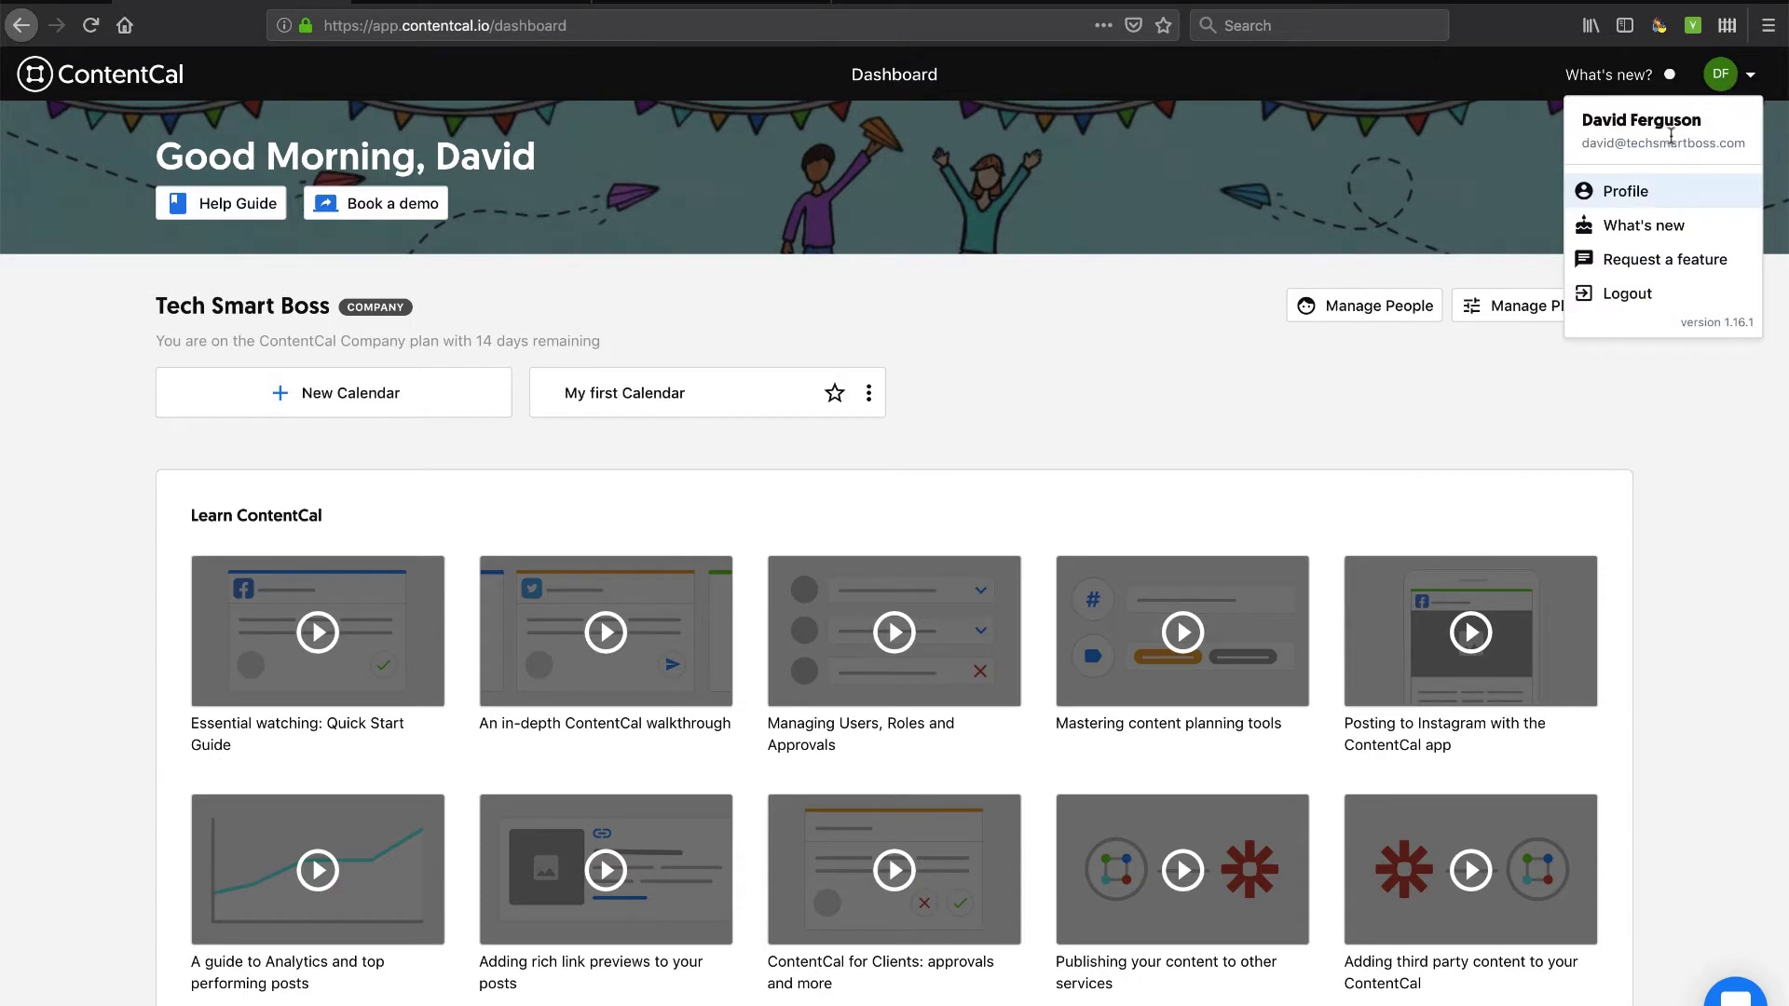
{"action": "left_click", "coordinate": [1625, 191]}
{"action": "scroll", "coordinate": [874, 600], "scroll_direction": "down", "scroll_amount": 5}
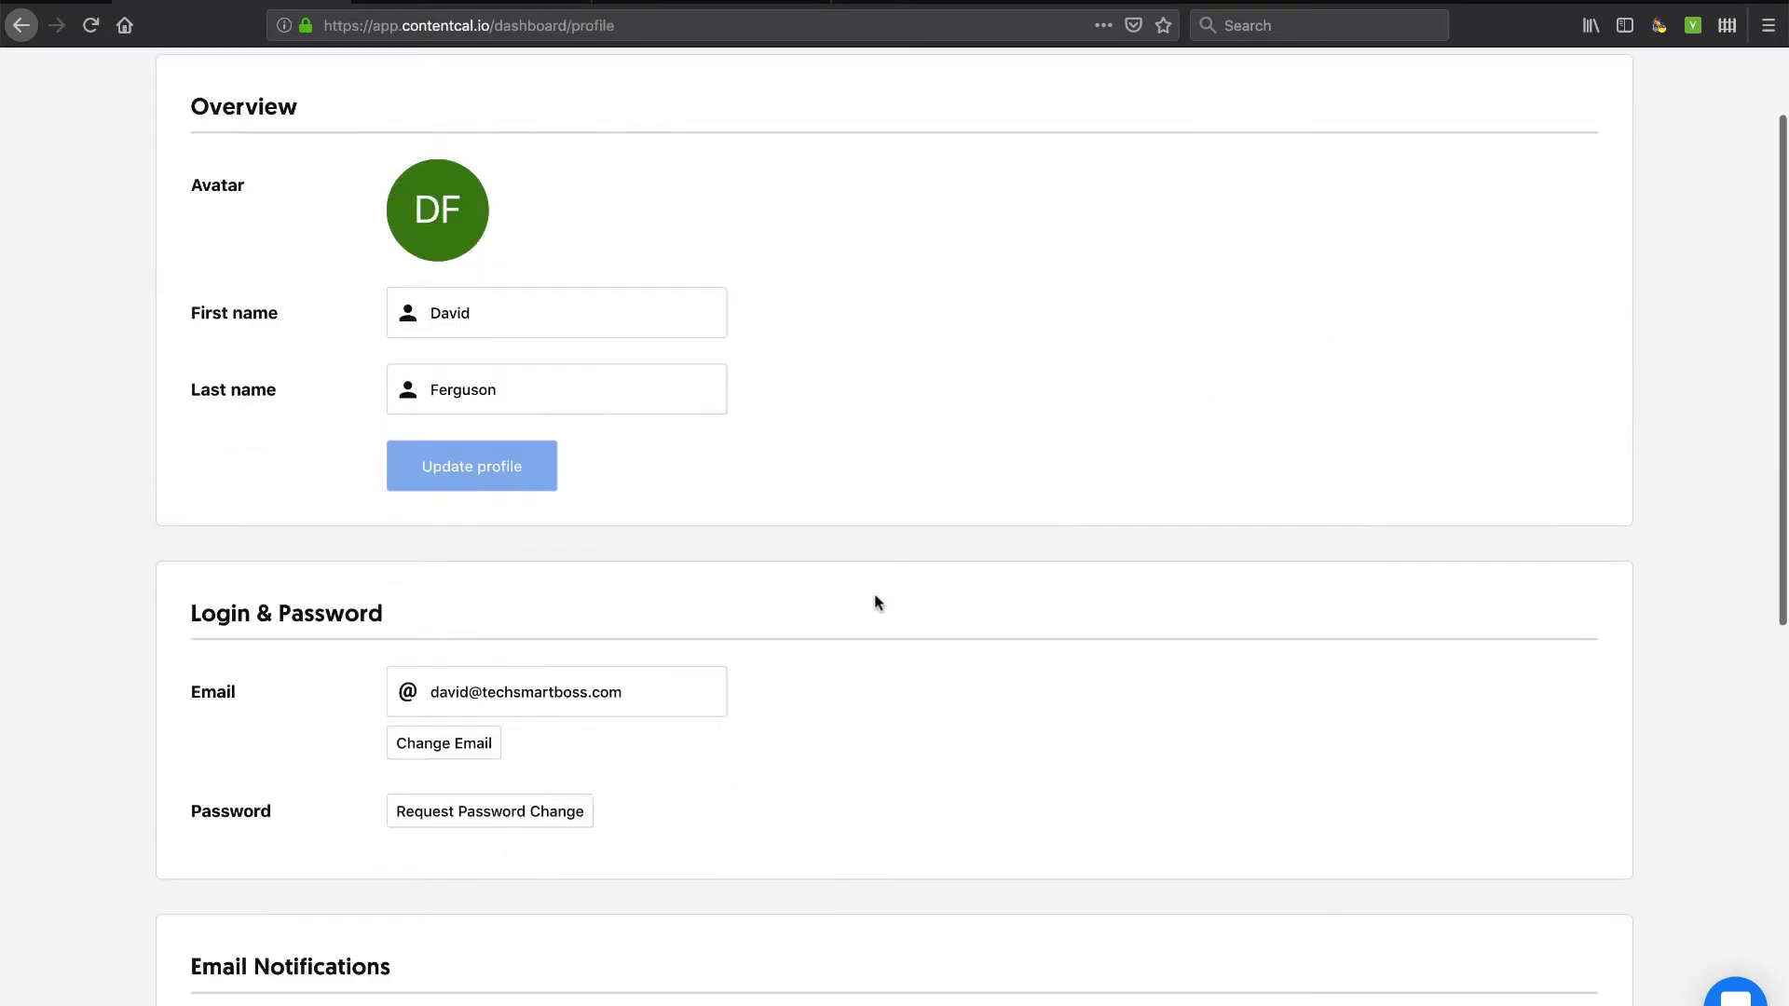
{"action": "scroll", "coordinate": [874, 601], "scroll_direction": "down", "scroll_amount": 5}
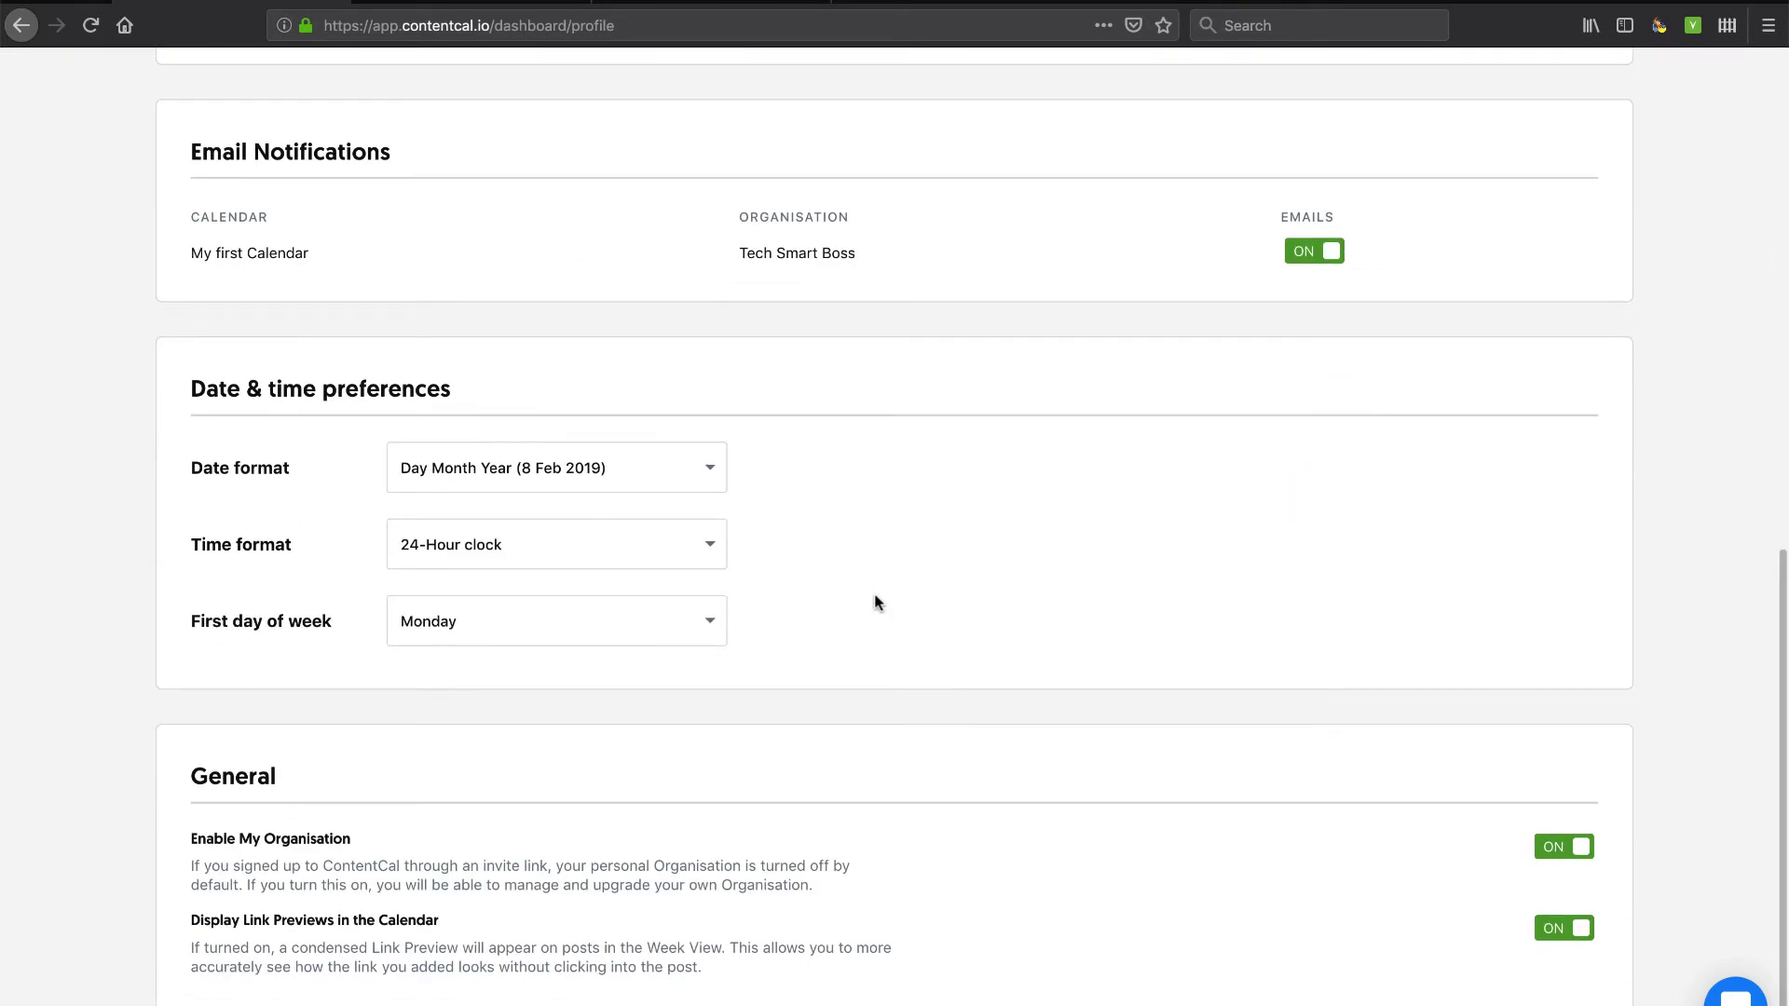
{"action": "scroll", "coordinate": [307, 382], "scroll_direction": "up", "scroll_amount": 10}
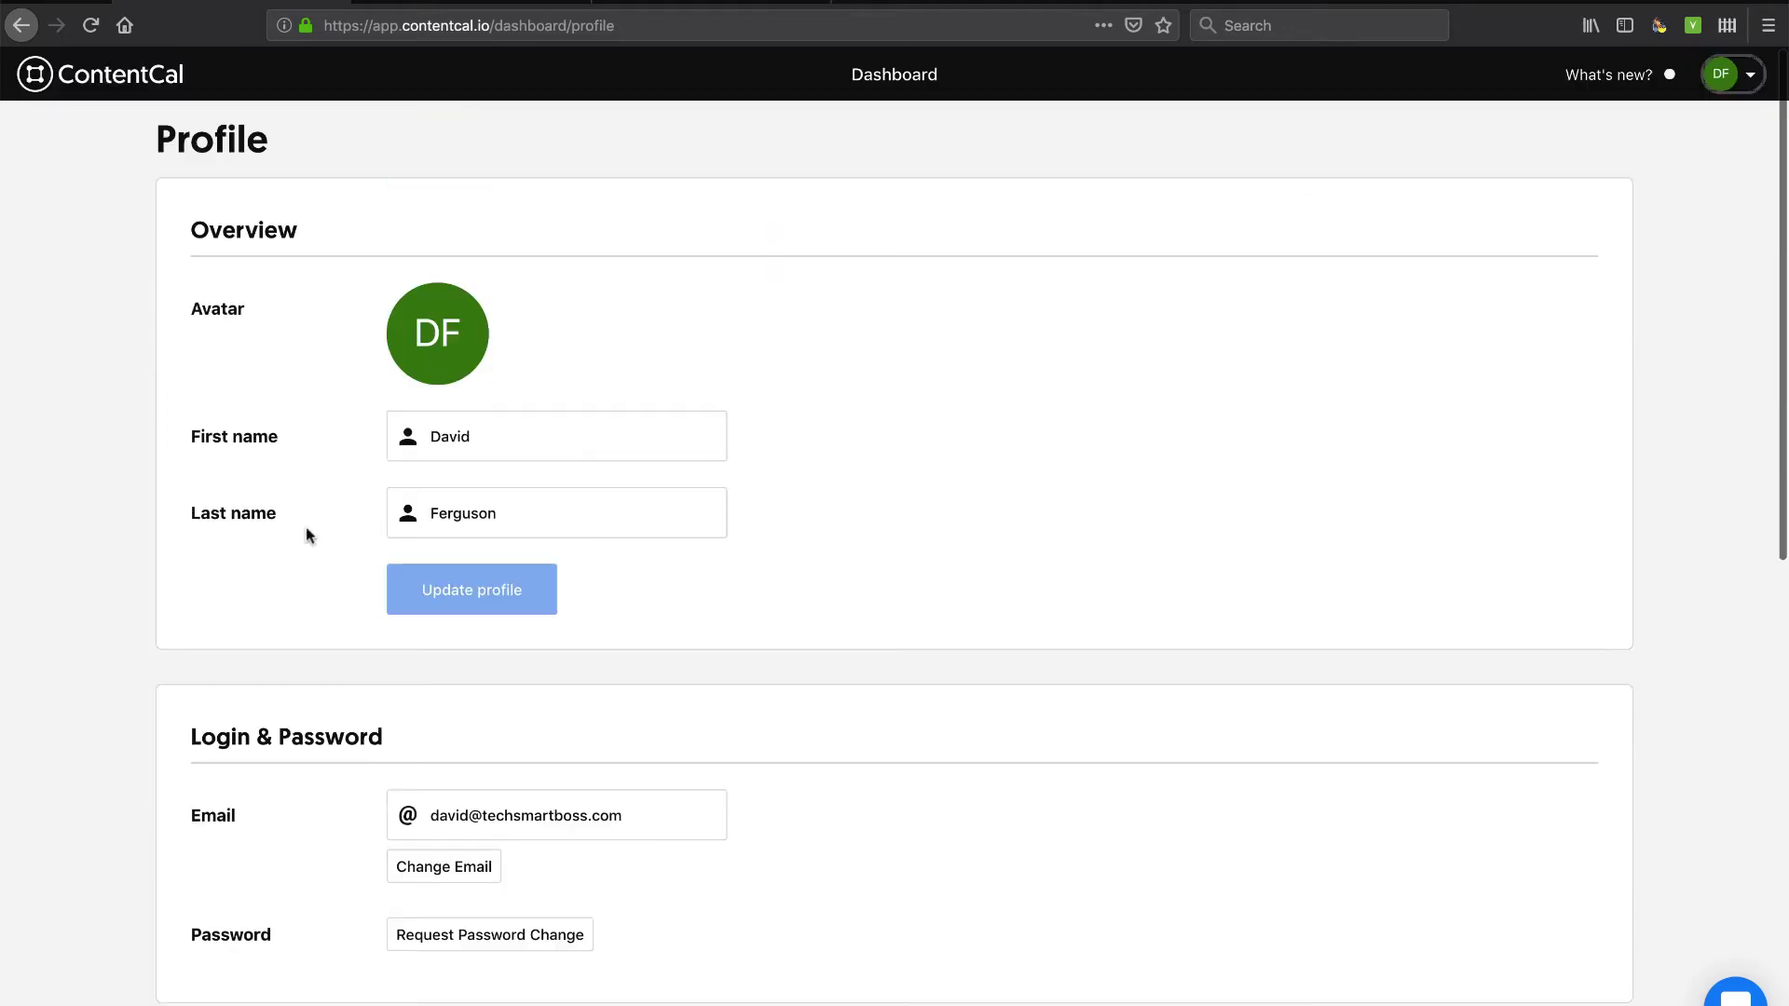
Return to the dashboard, open My first Calendar and step through all introduction slides.
{"action": "left_click", "coordinate": [103, 74]}
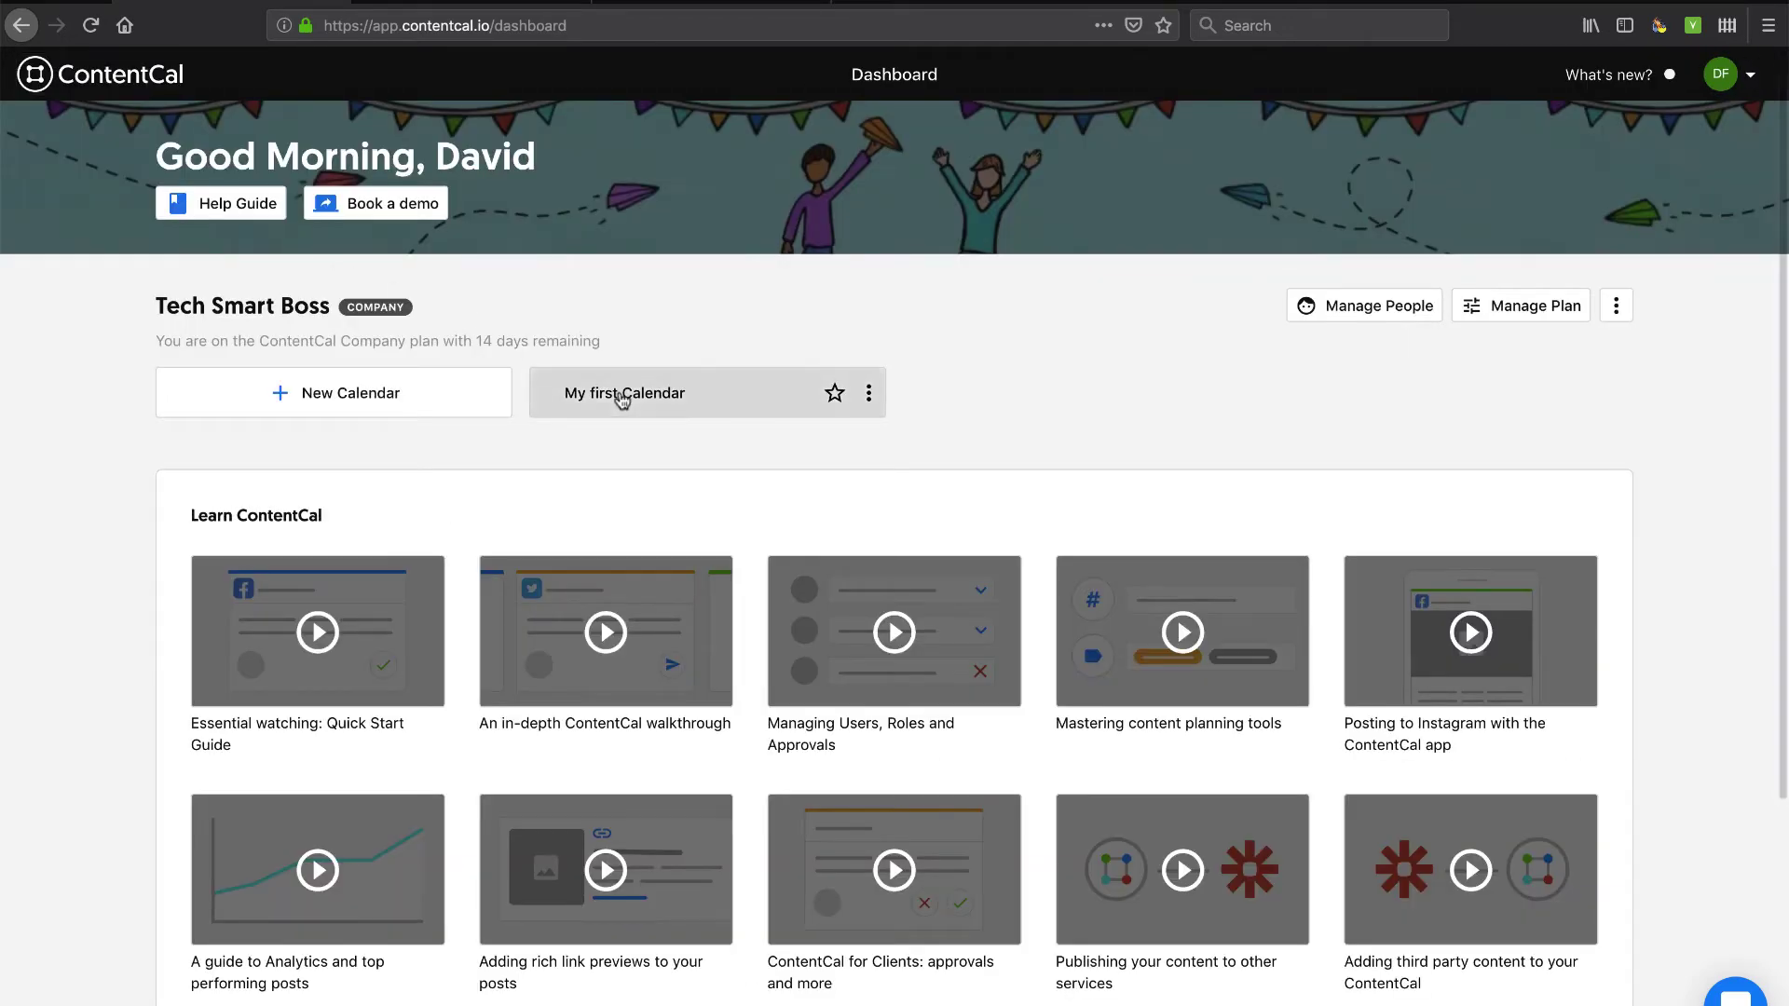
{"action": "left_click", "coordinate": [621, 396]}
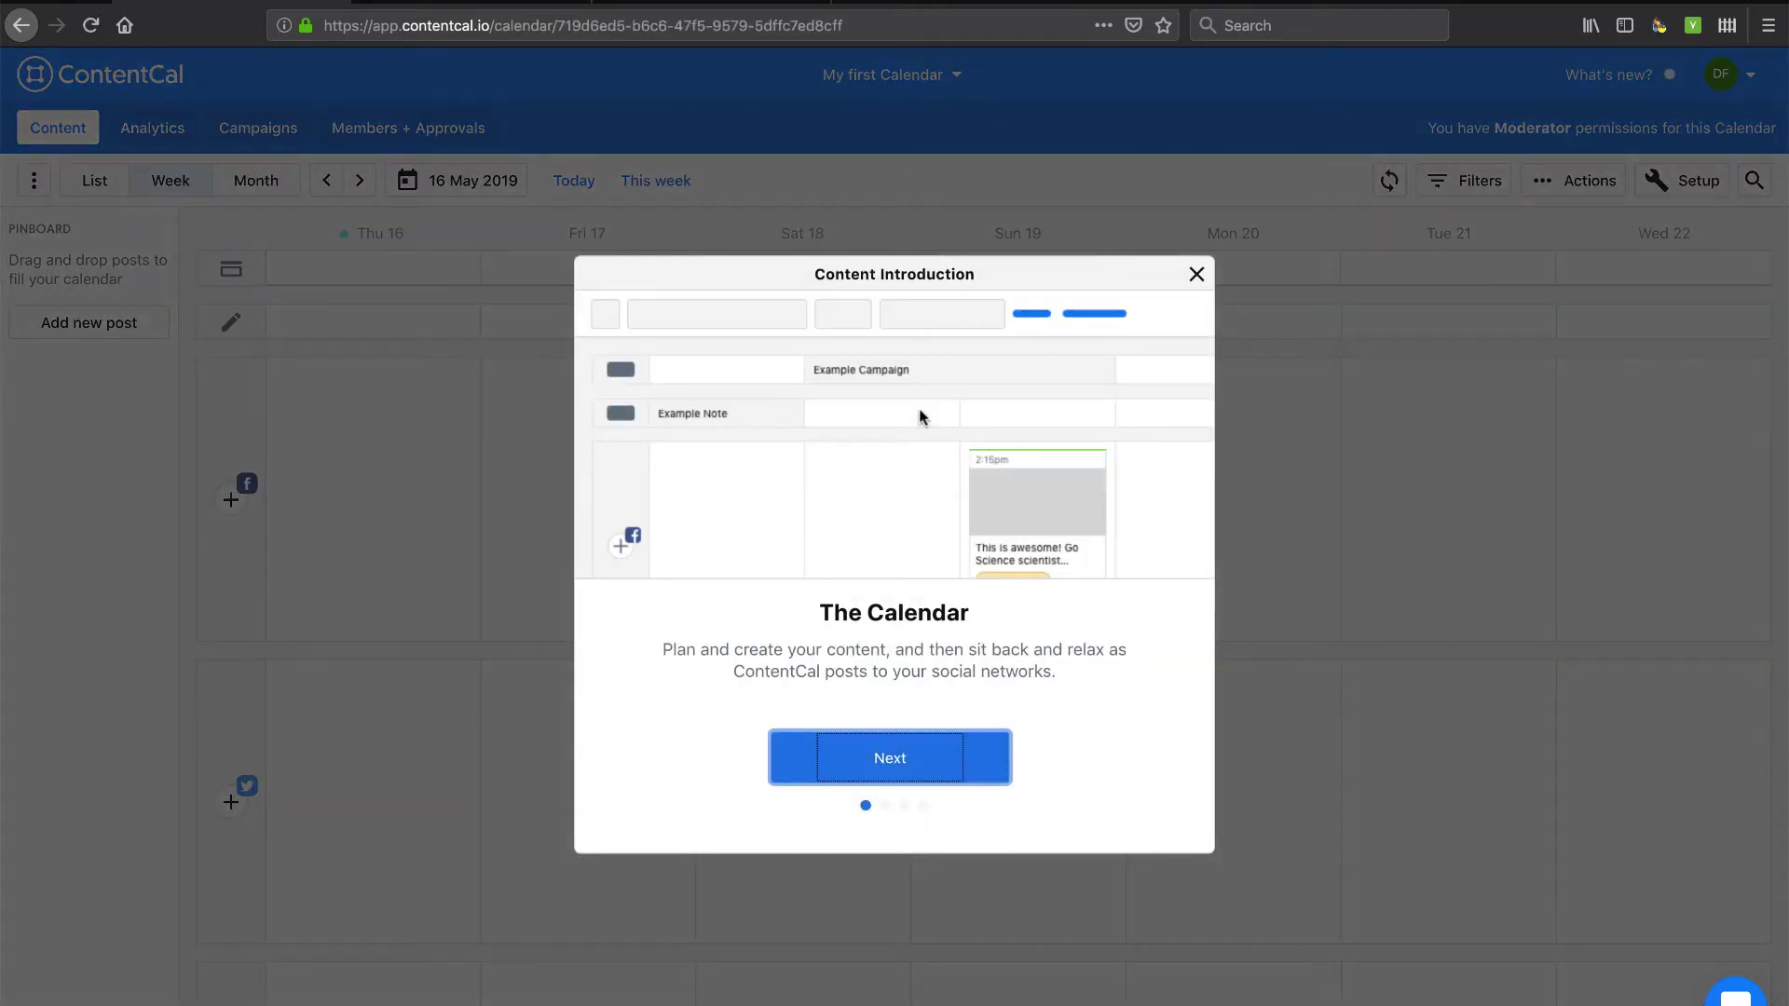
{"action": "left_click", "coordinate": [922, 778]}
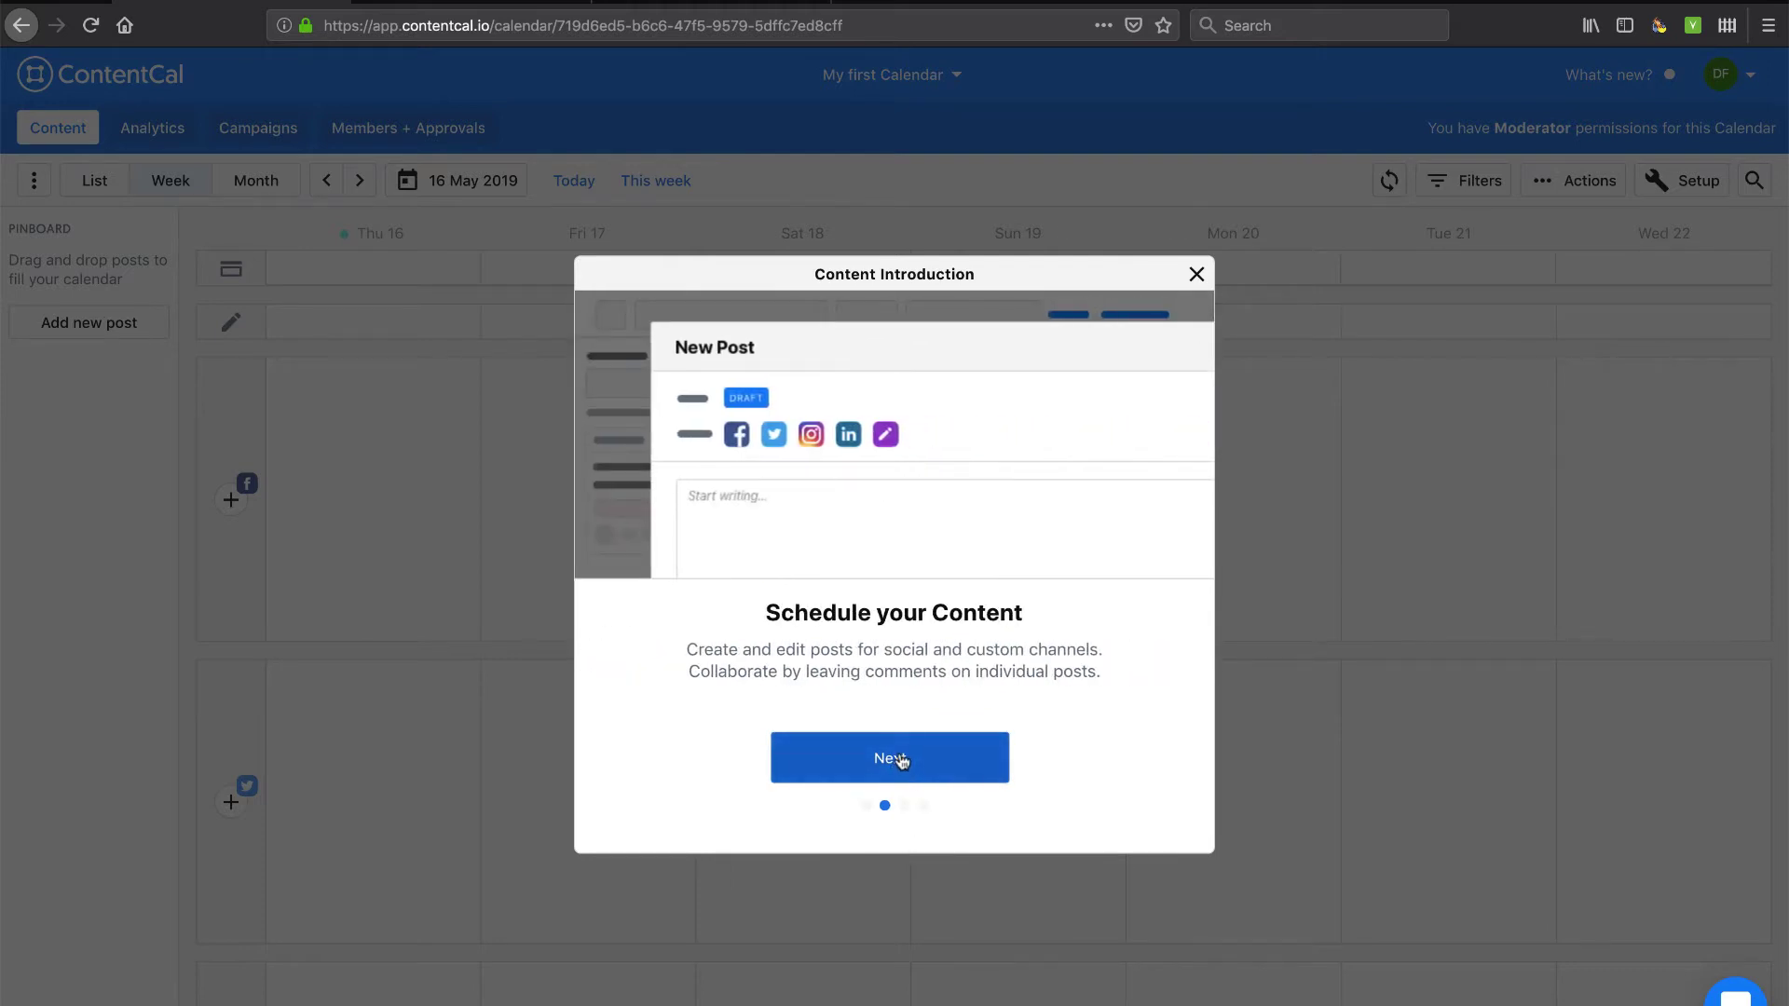
{"action": "left_click", "coordinate": [899, 762]}
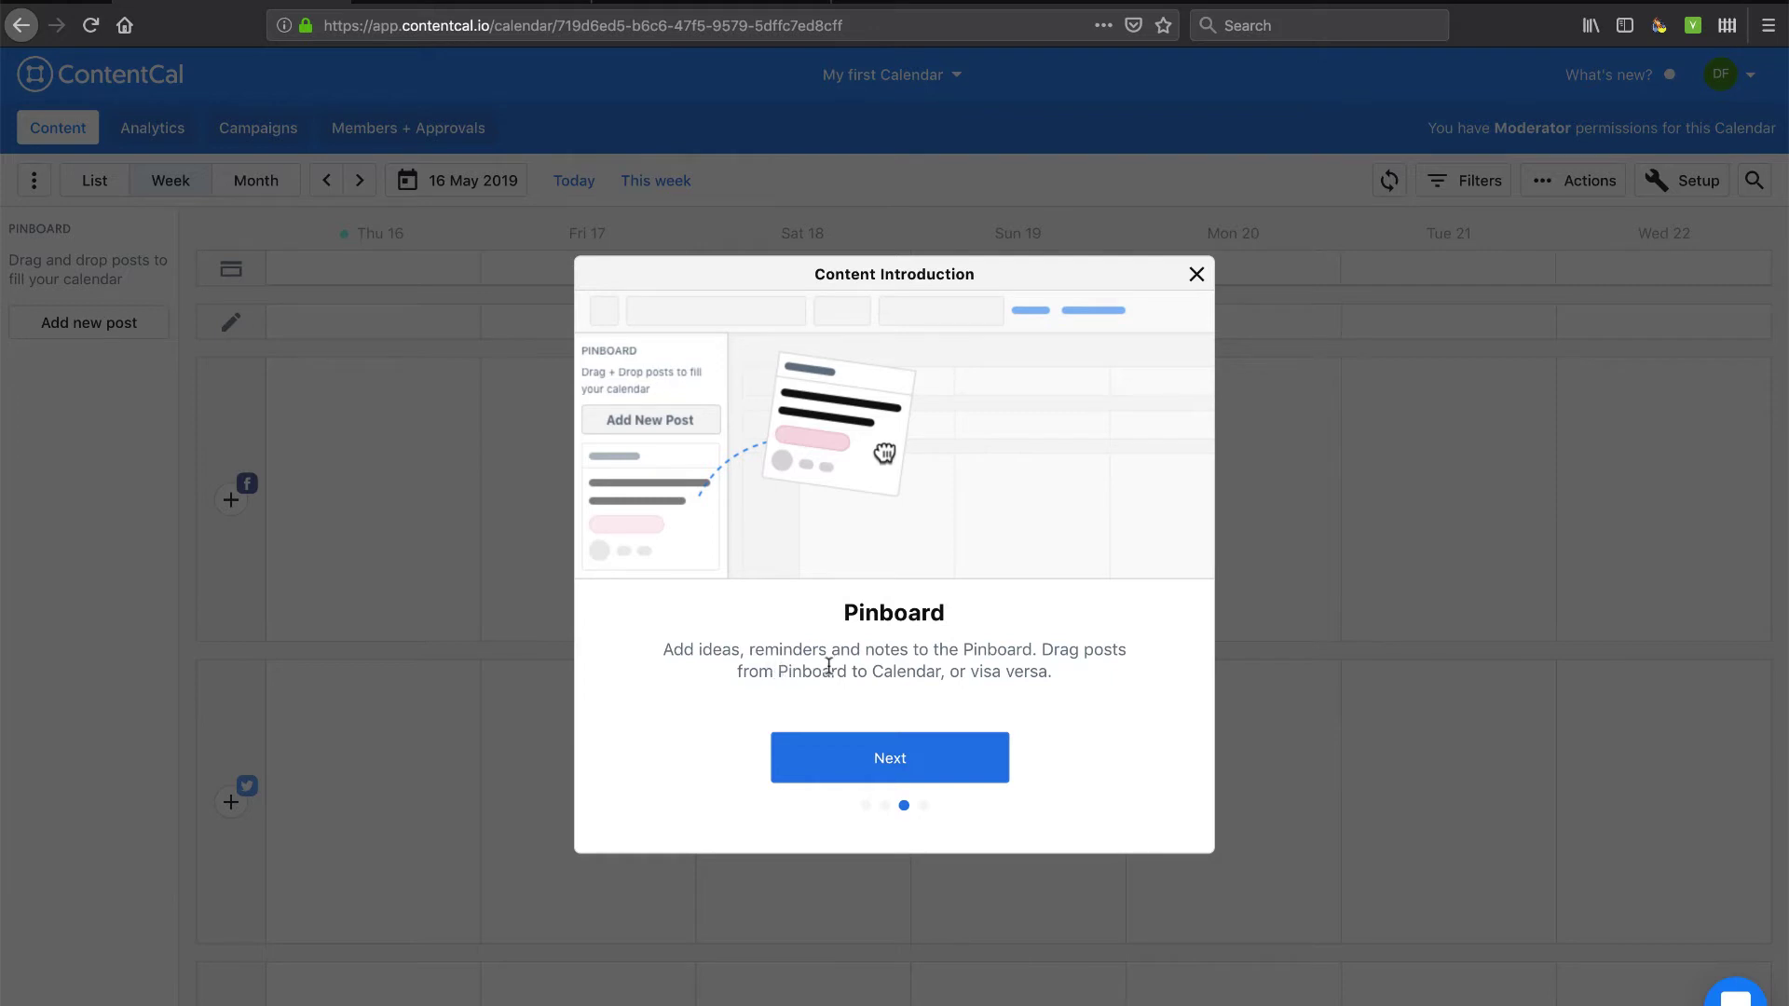
{"action": "left_click", "coordinate": [905, 766]}
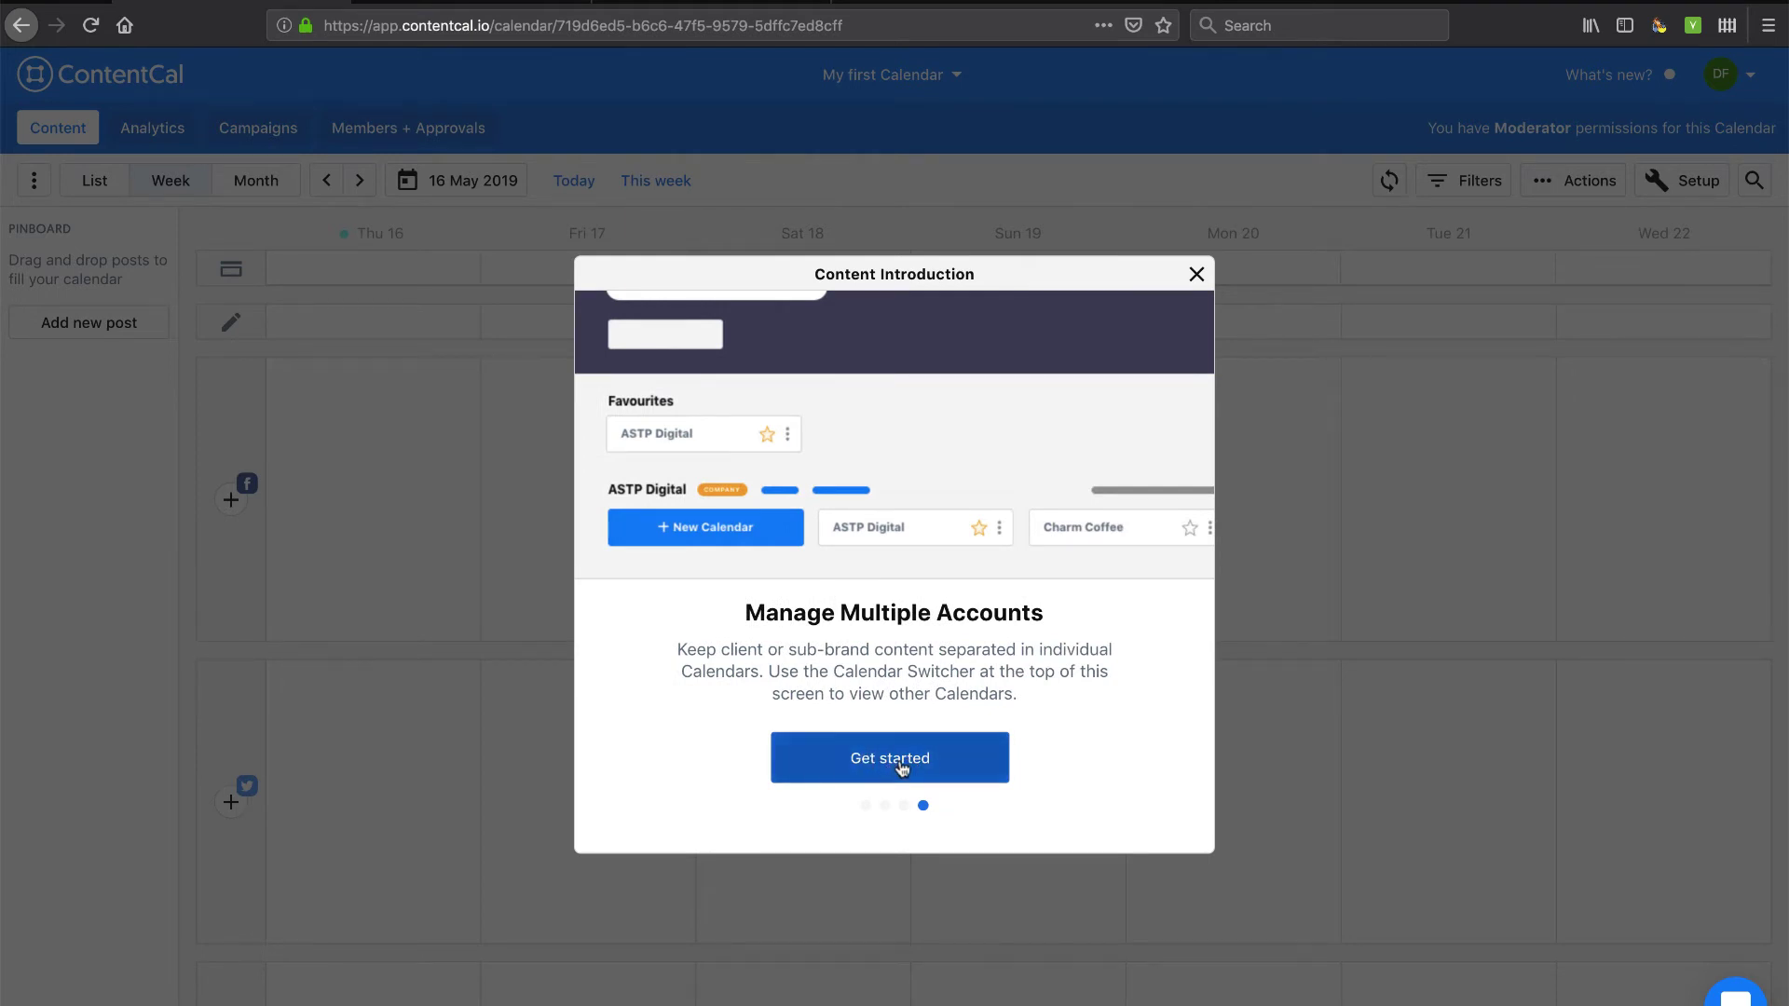
{"action": "left_click", "coordinate": [896, 762]}
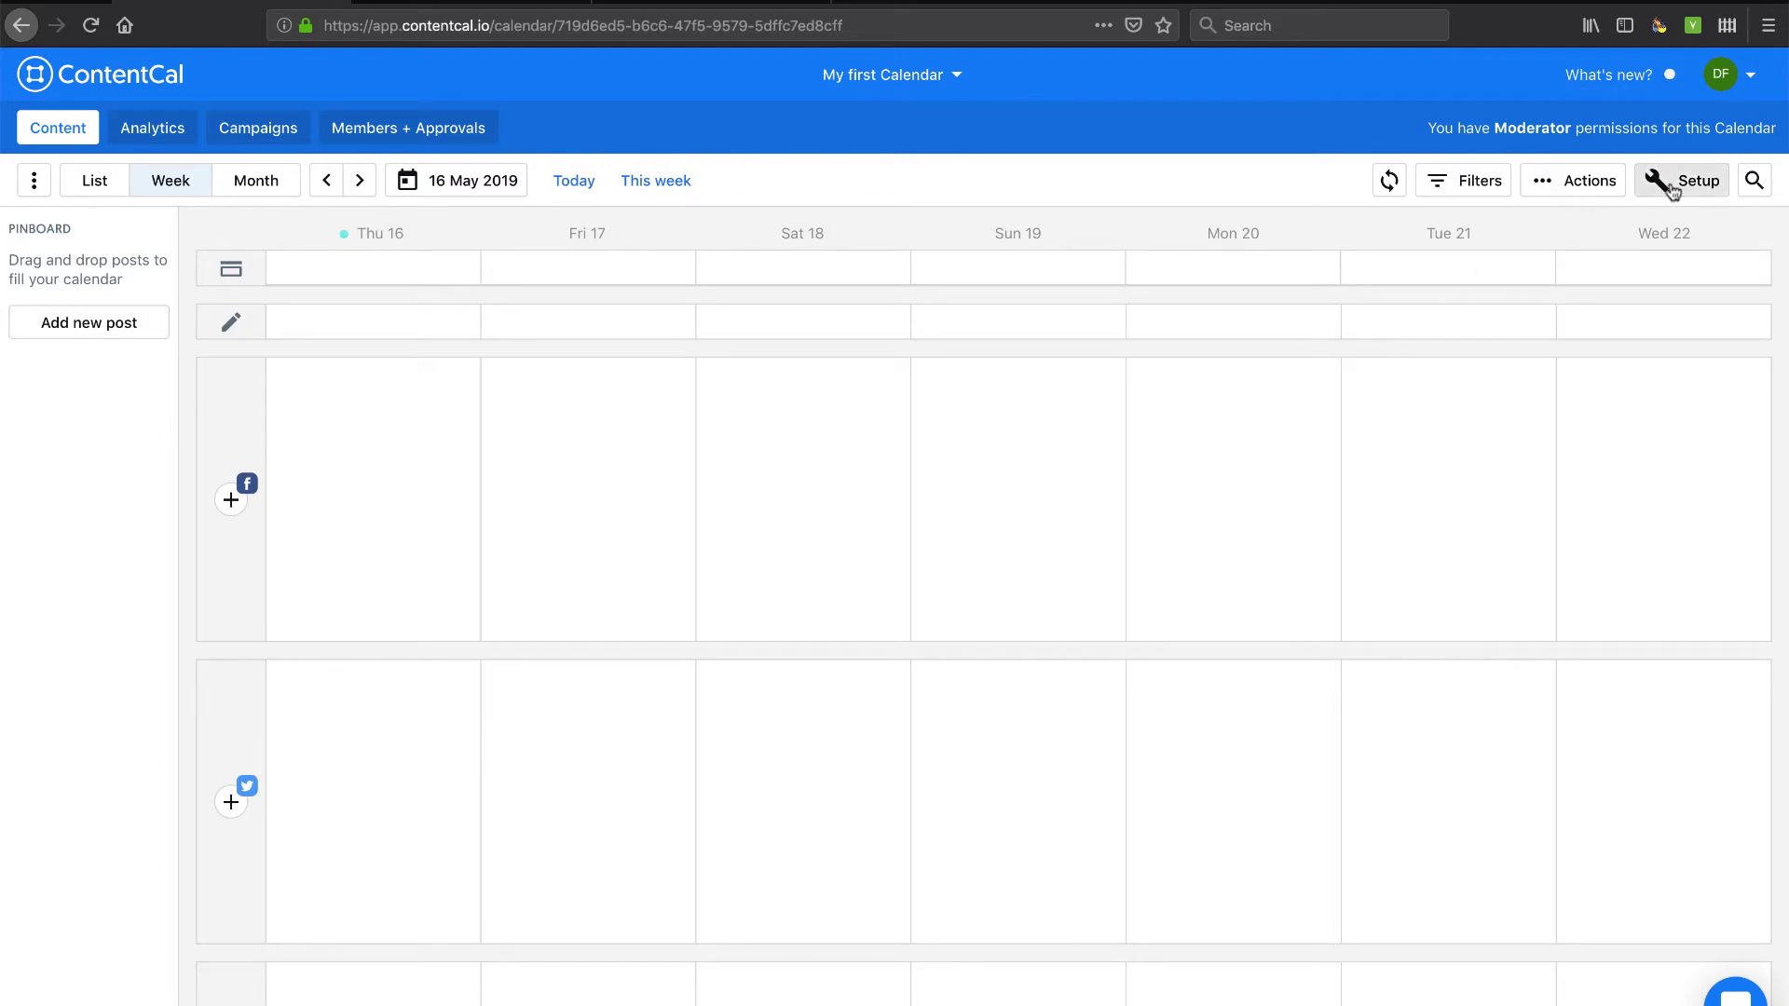
Open the calendar Setup and connect the Twitter channel by authorizing the ContentCal app.
{"action": "left_click", "coordinate": [1672, 190]}
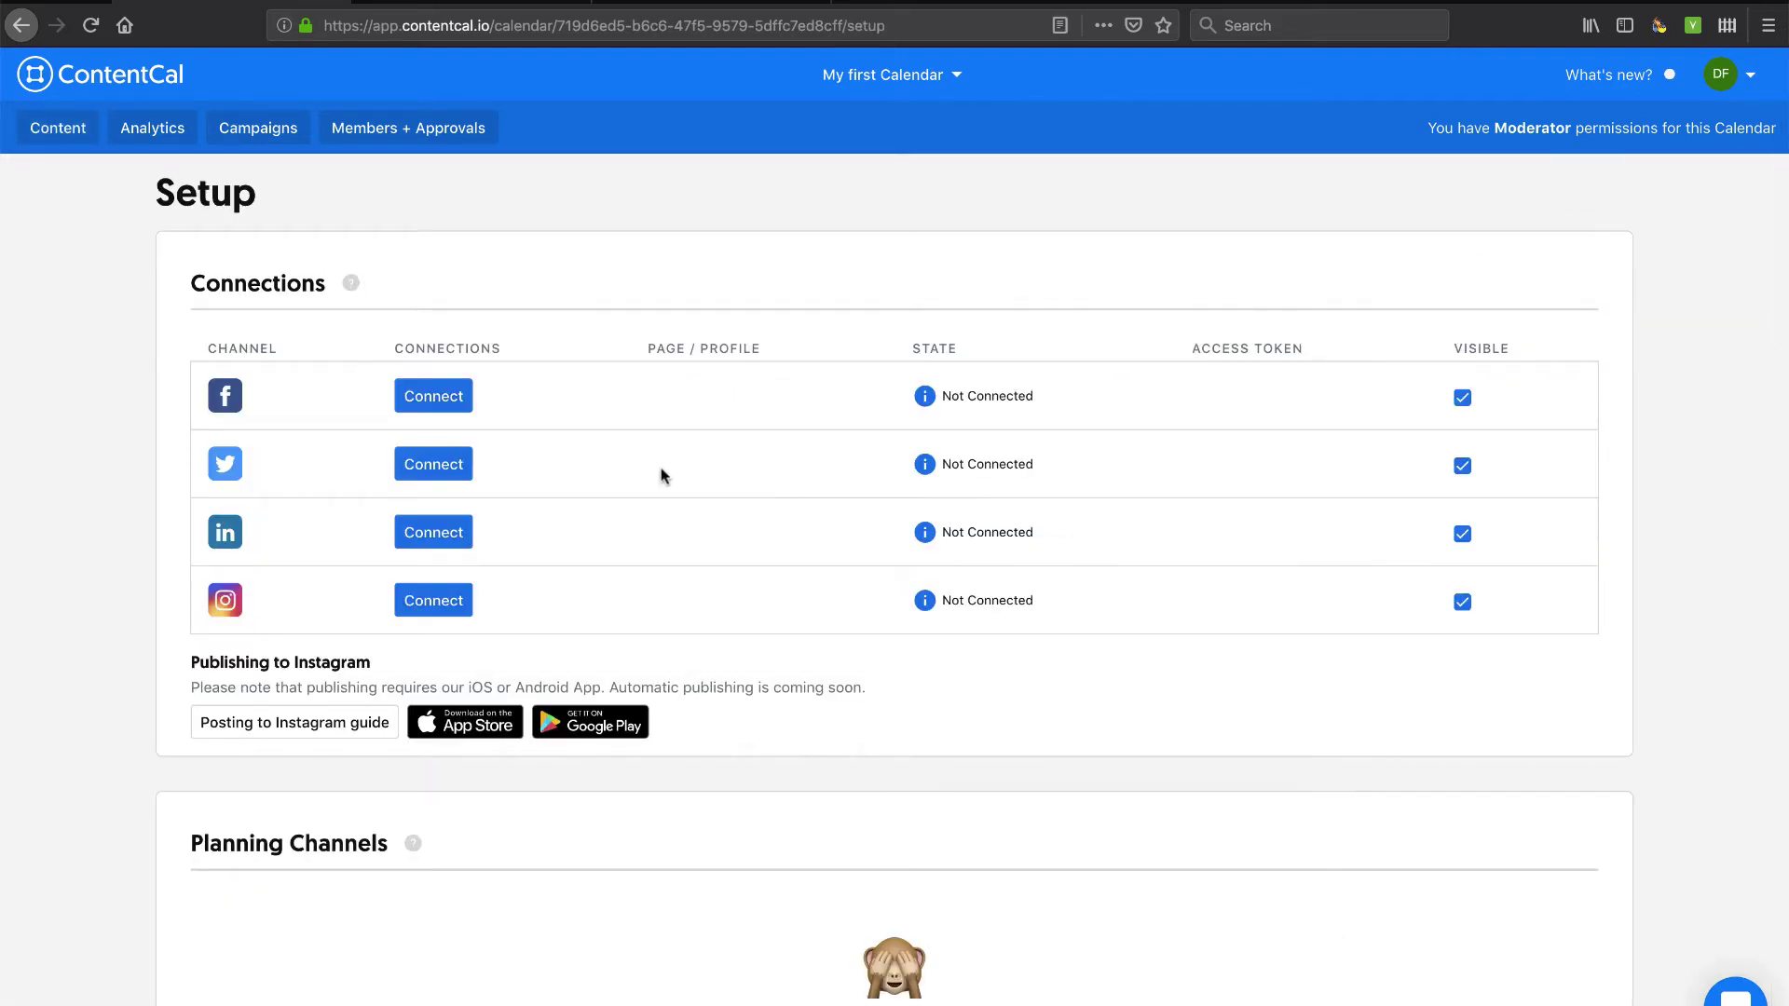
{"action": "scroll", "coordinate": [661, 476], "scroll_direction": "down", "scroll_amount": 5}
{"action": "scroll", "coordinate": [660, 476], "scroll_direction": "up", "scroll_amount": 5}
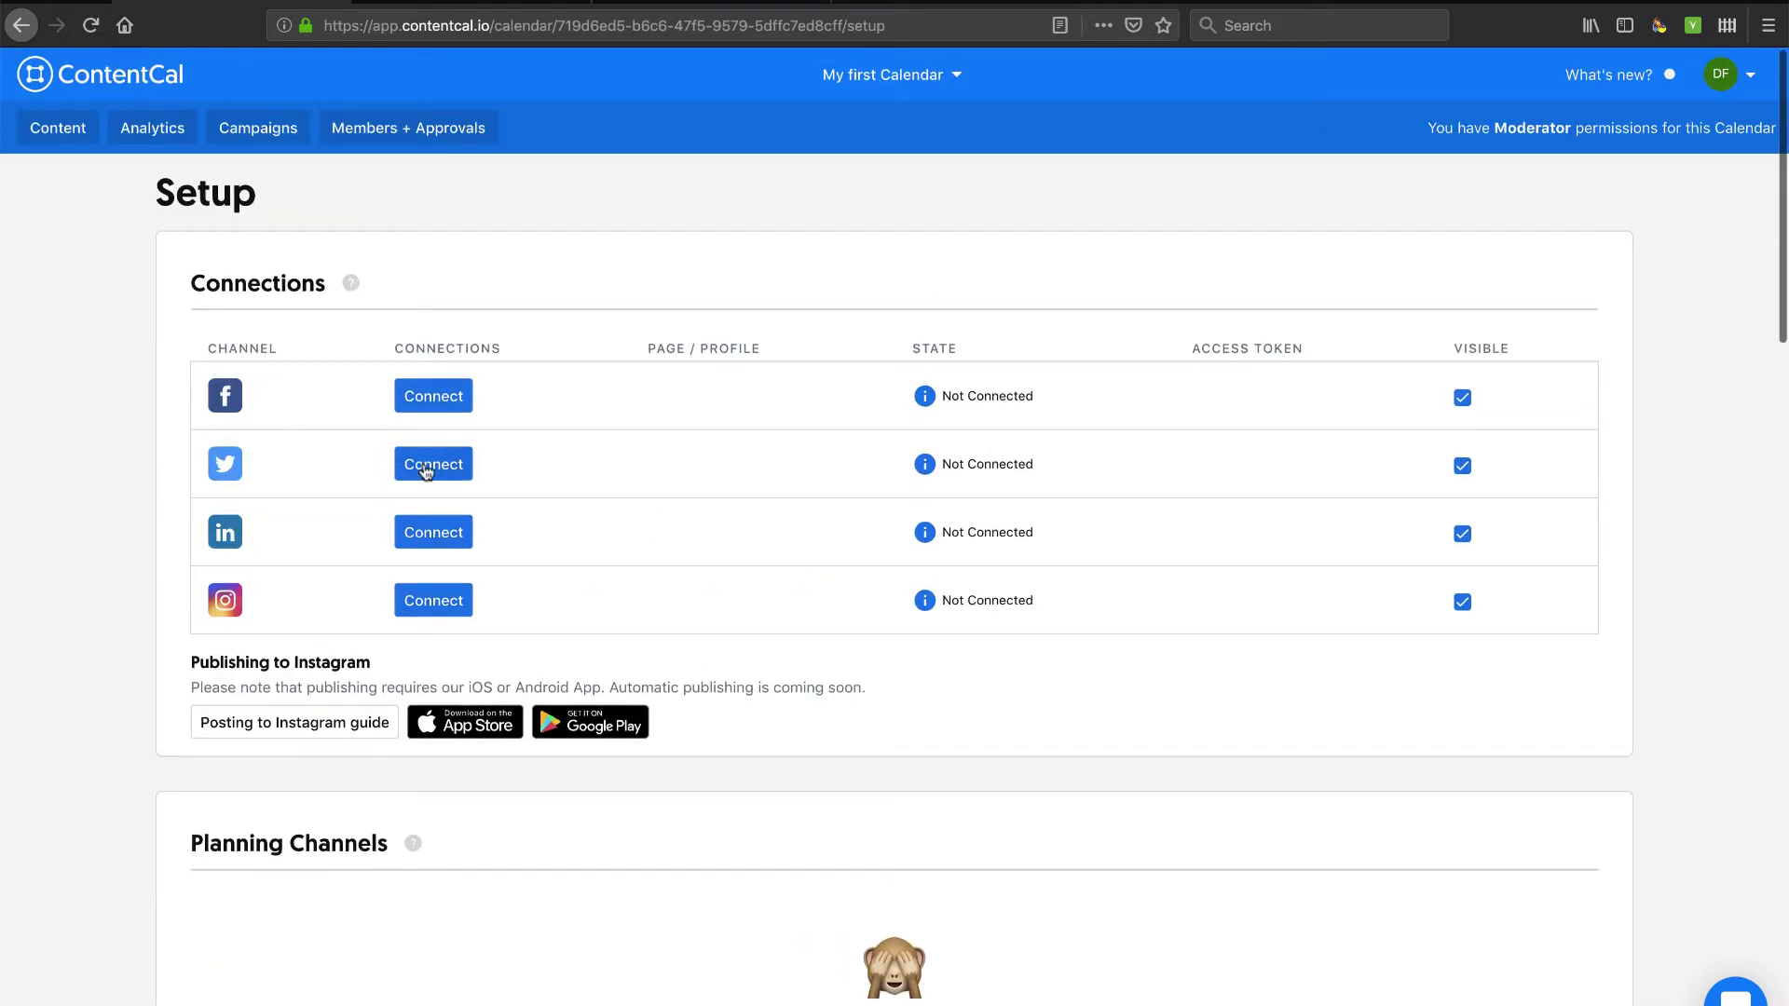
{"action": "left_click", "coordinate": [679, 5]}
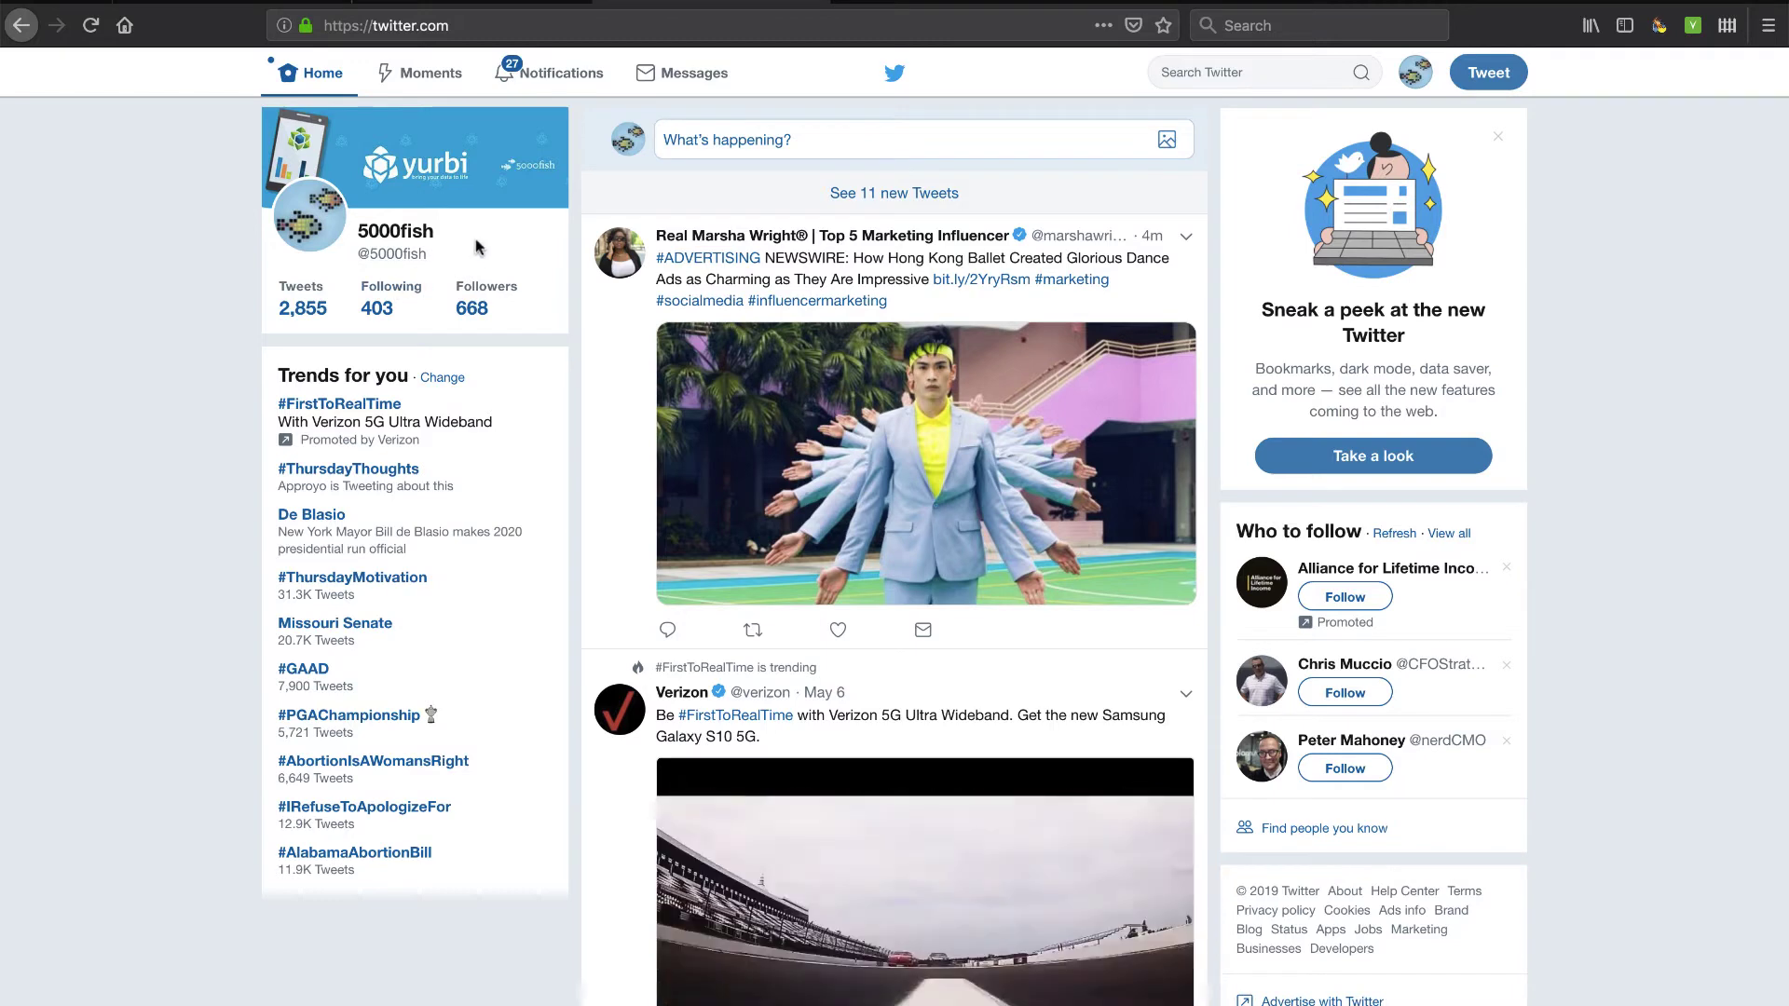
{"action": "left_click", "coordinate": [232, 3]}
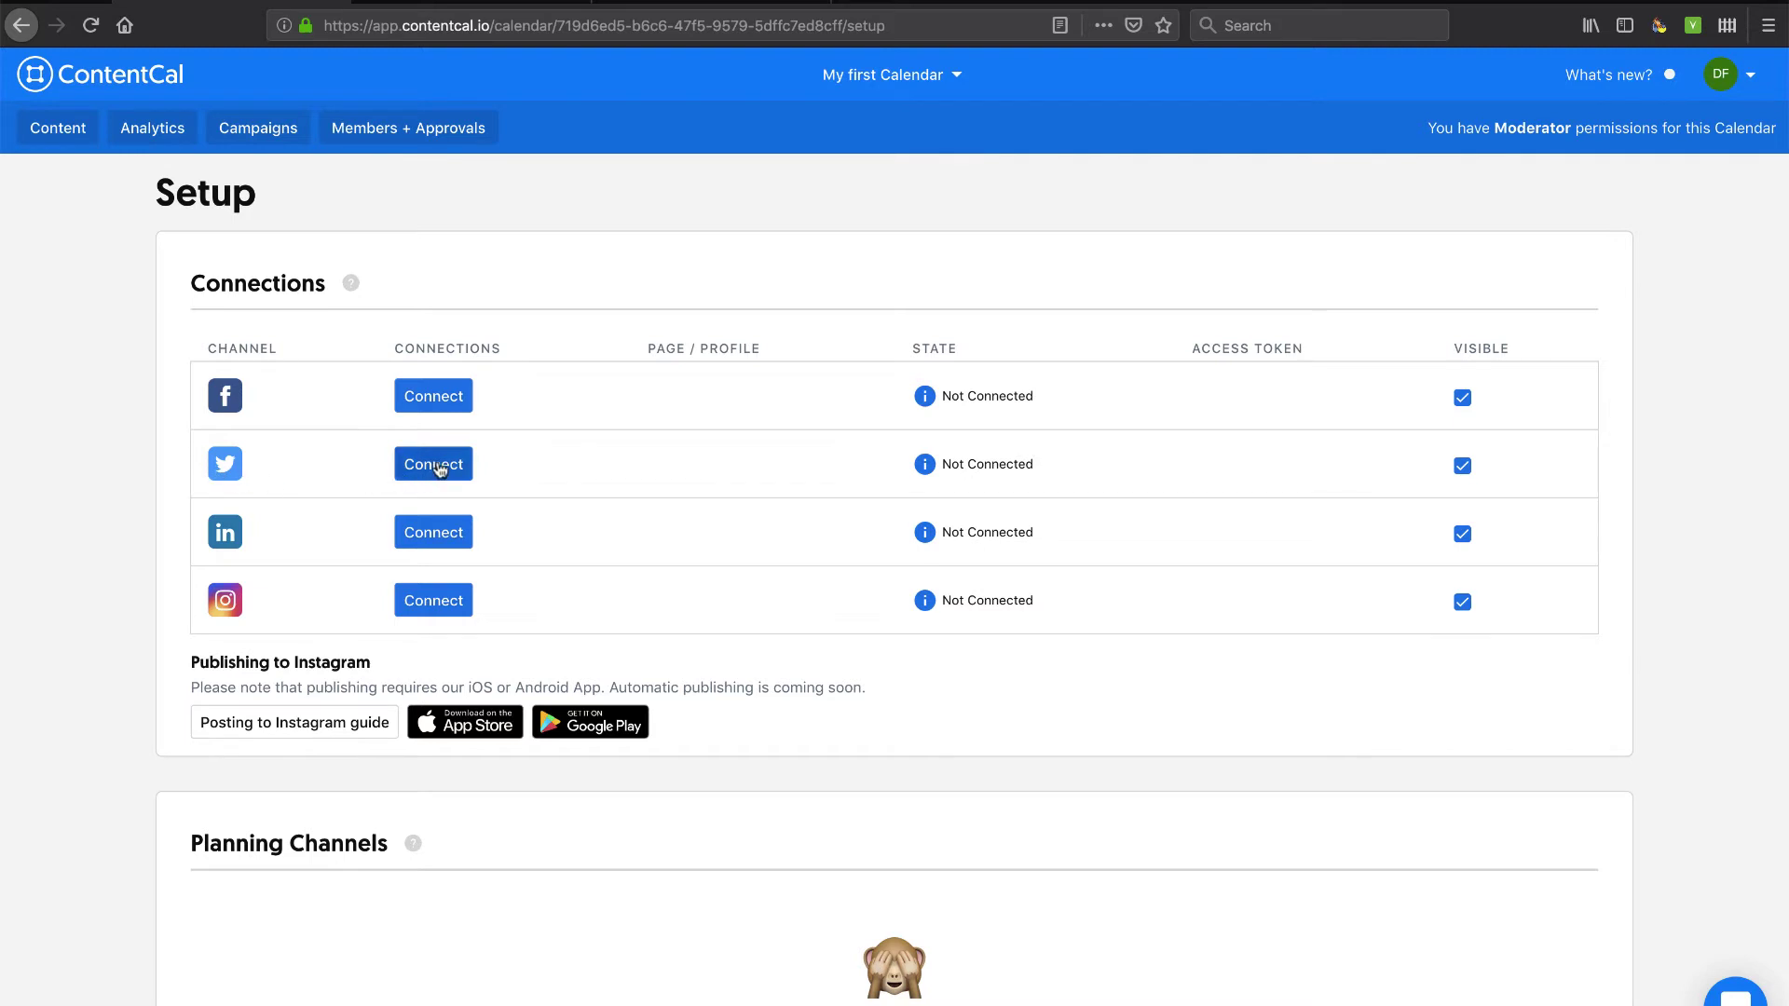
{"action": "left_click", "coordinate": [438, 465]}
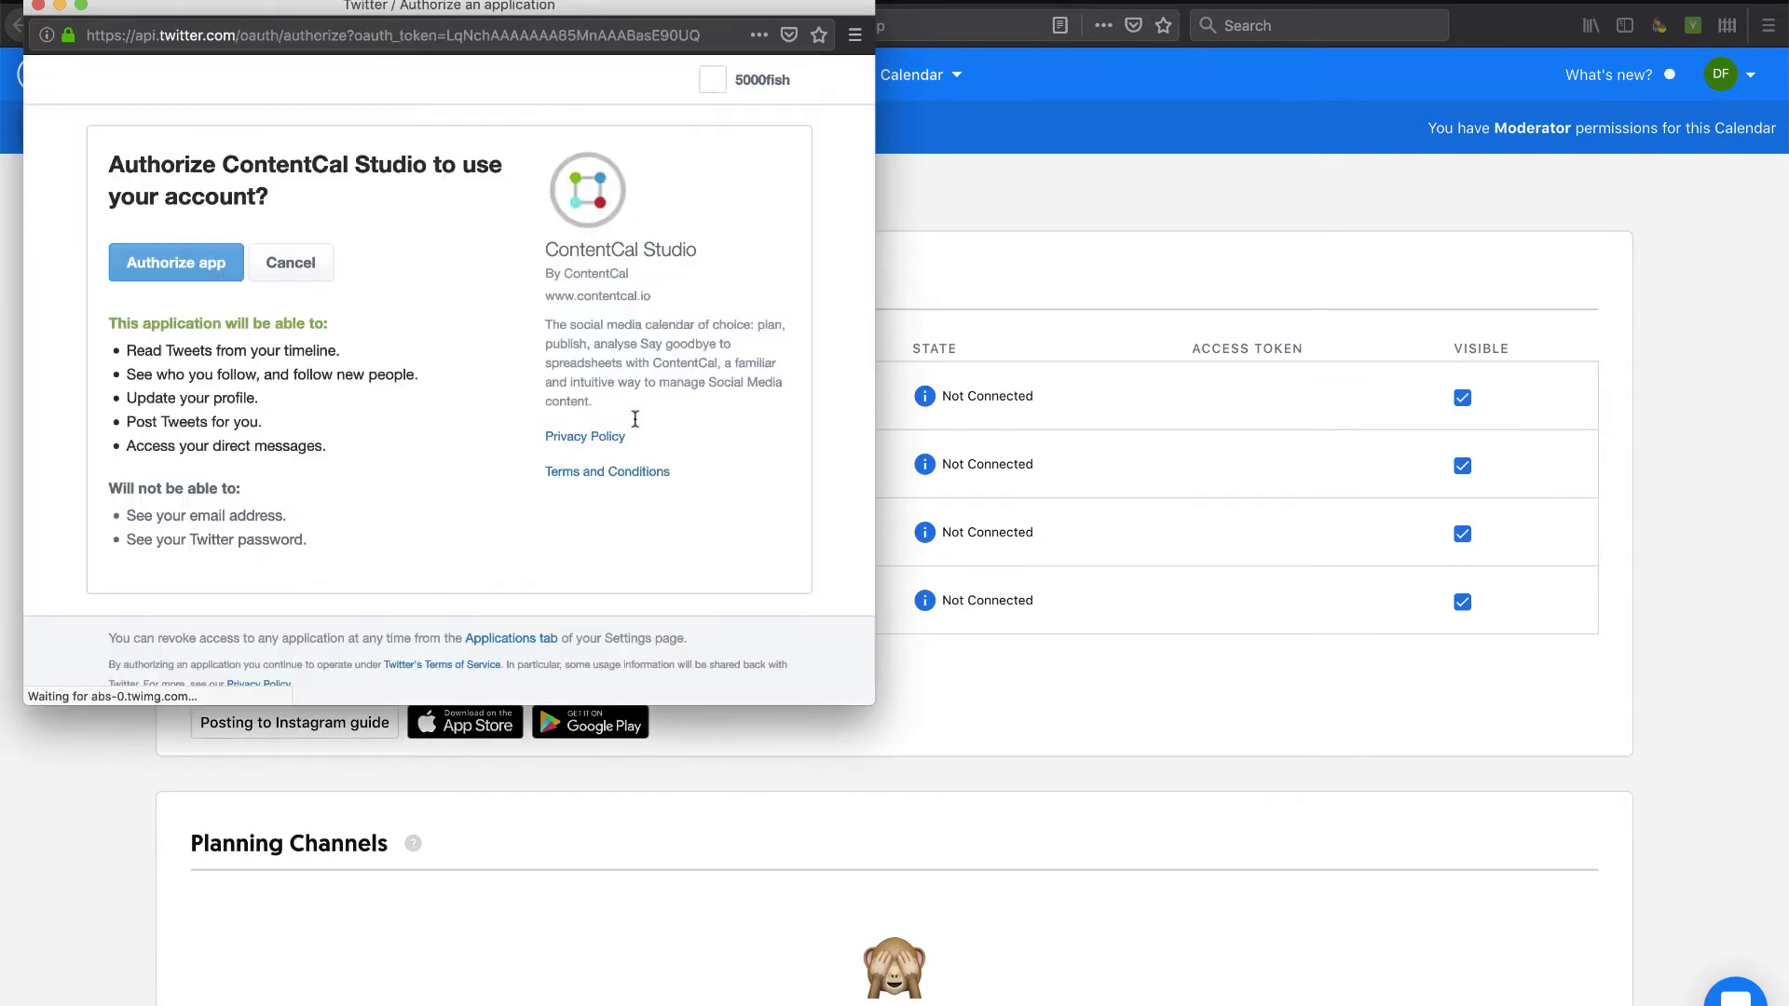
{"action": "left_click", "coordinate": [172, 265]}
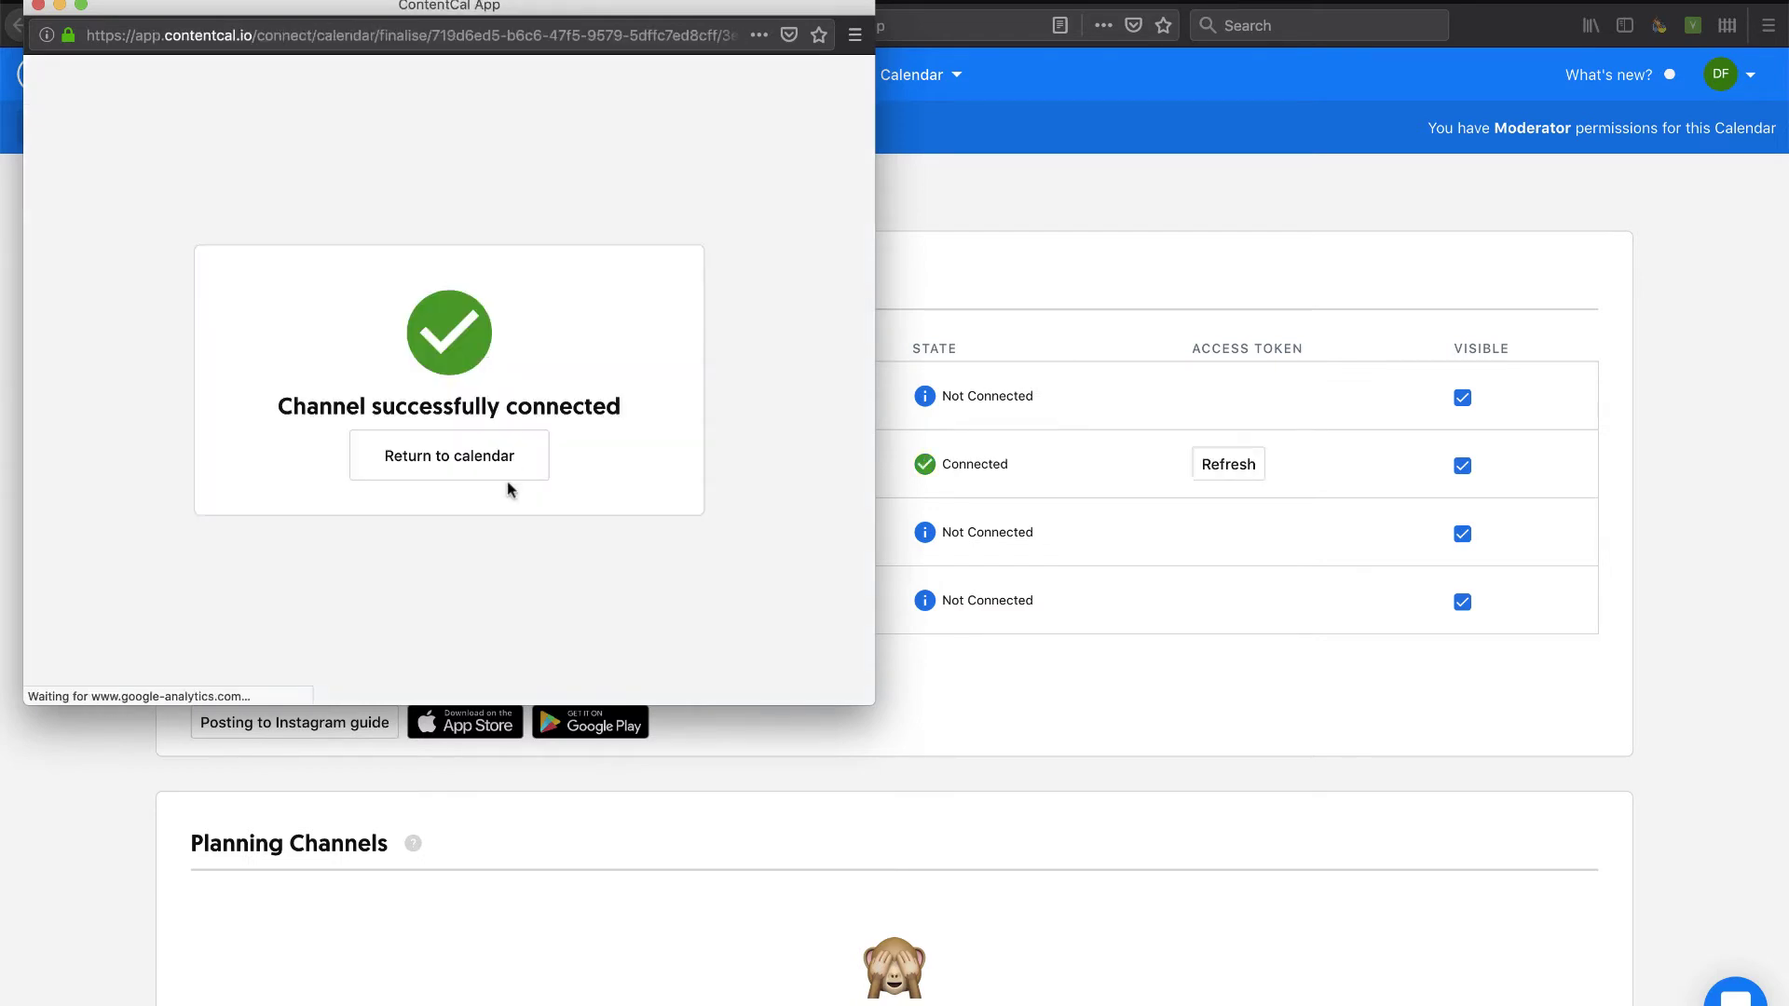
{"action": "left_click", "coordinate": [449, 457]}
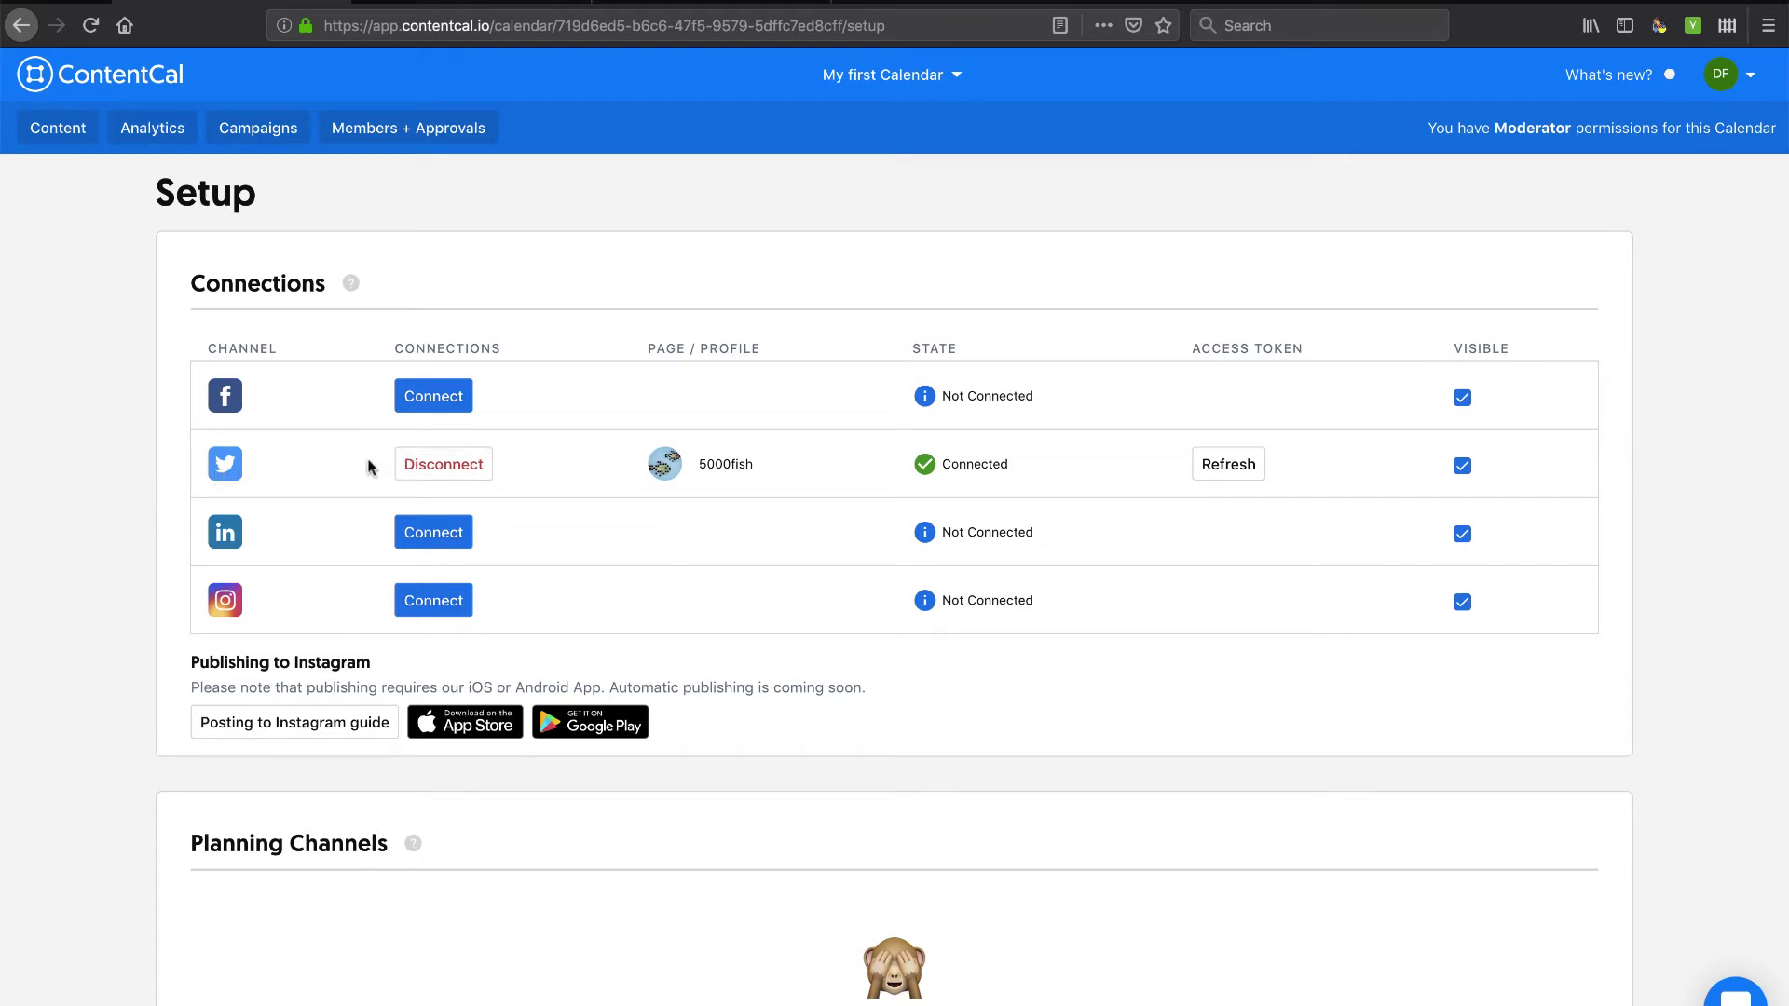
Create a planning channel named 'Event 2019' and set its icon to the store symbol.
{"action": "mouse_move", "coordinate": [350, 285]}
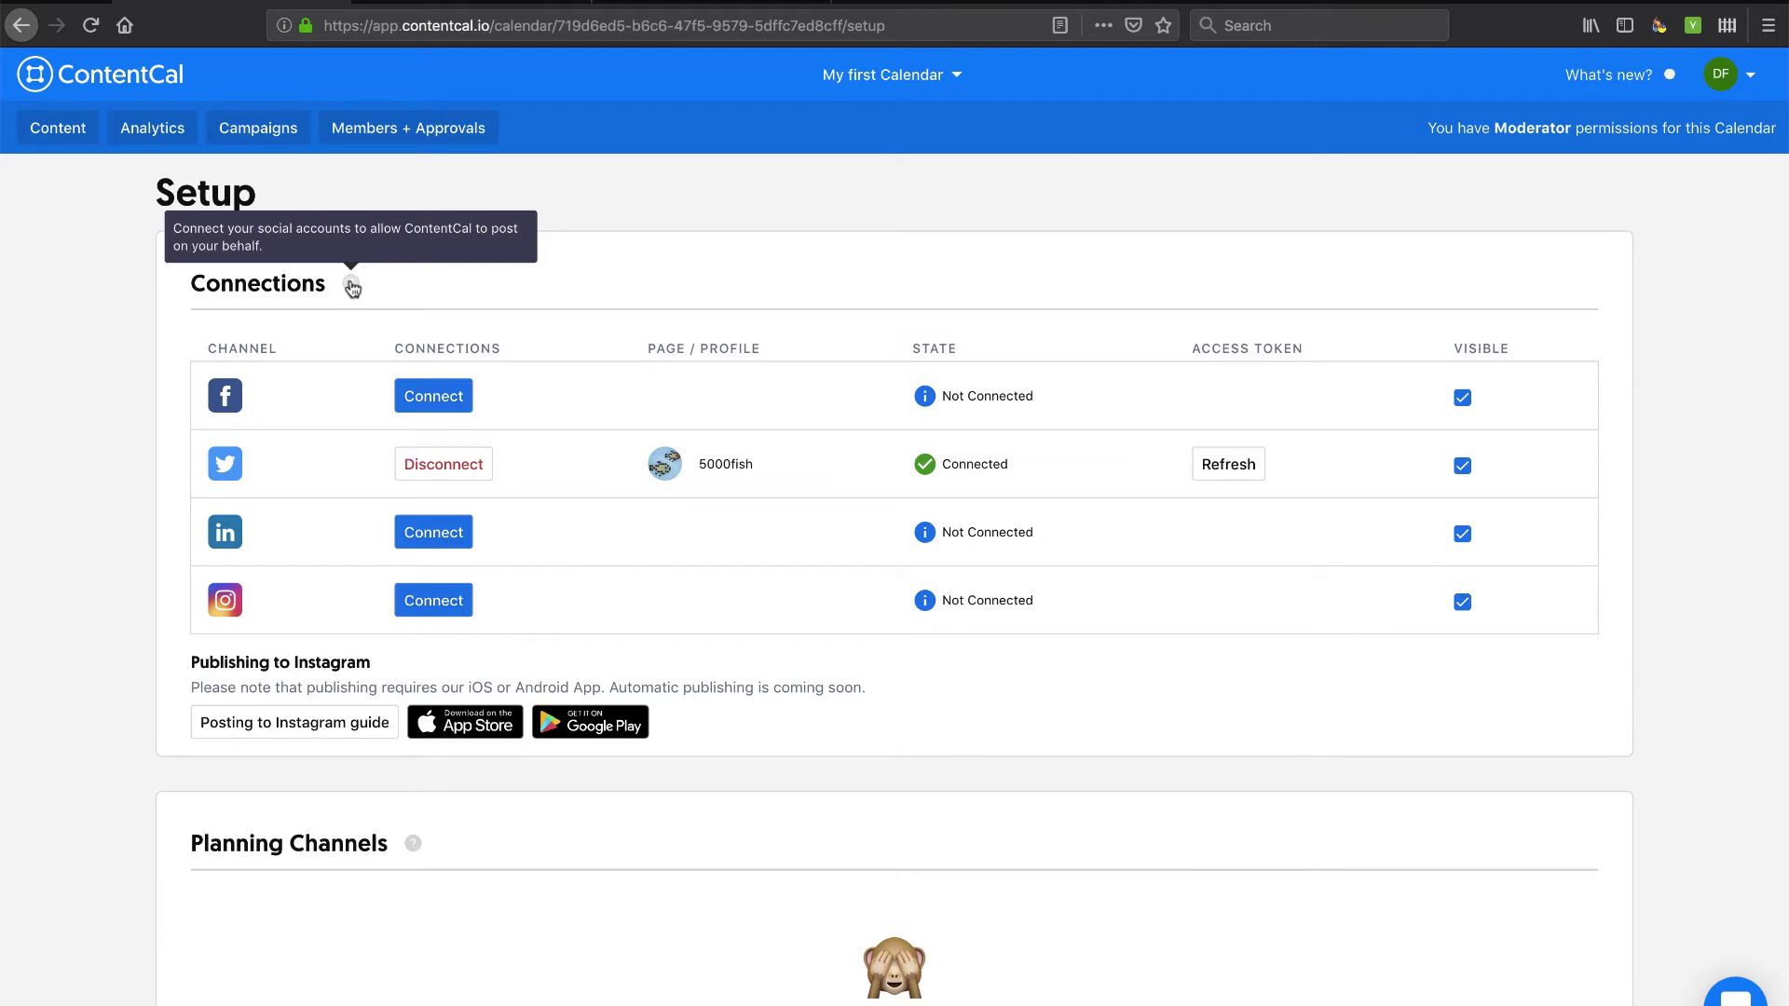
{"action": "scroll", "coordinate": [491, 323], "scroll_direction": "down", "scroll_amount": 5}
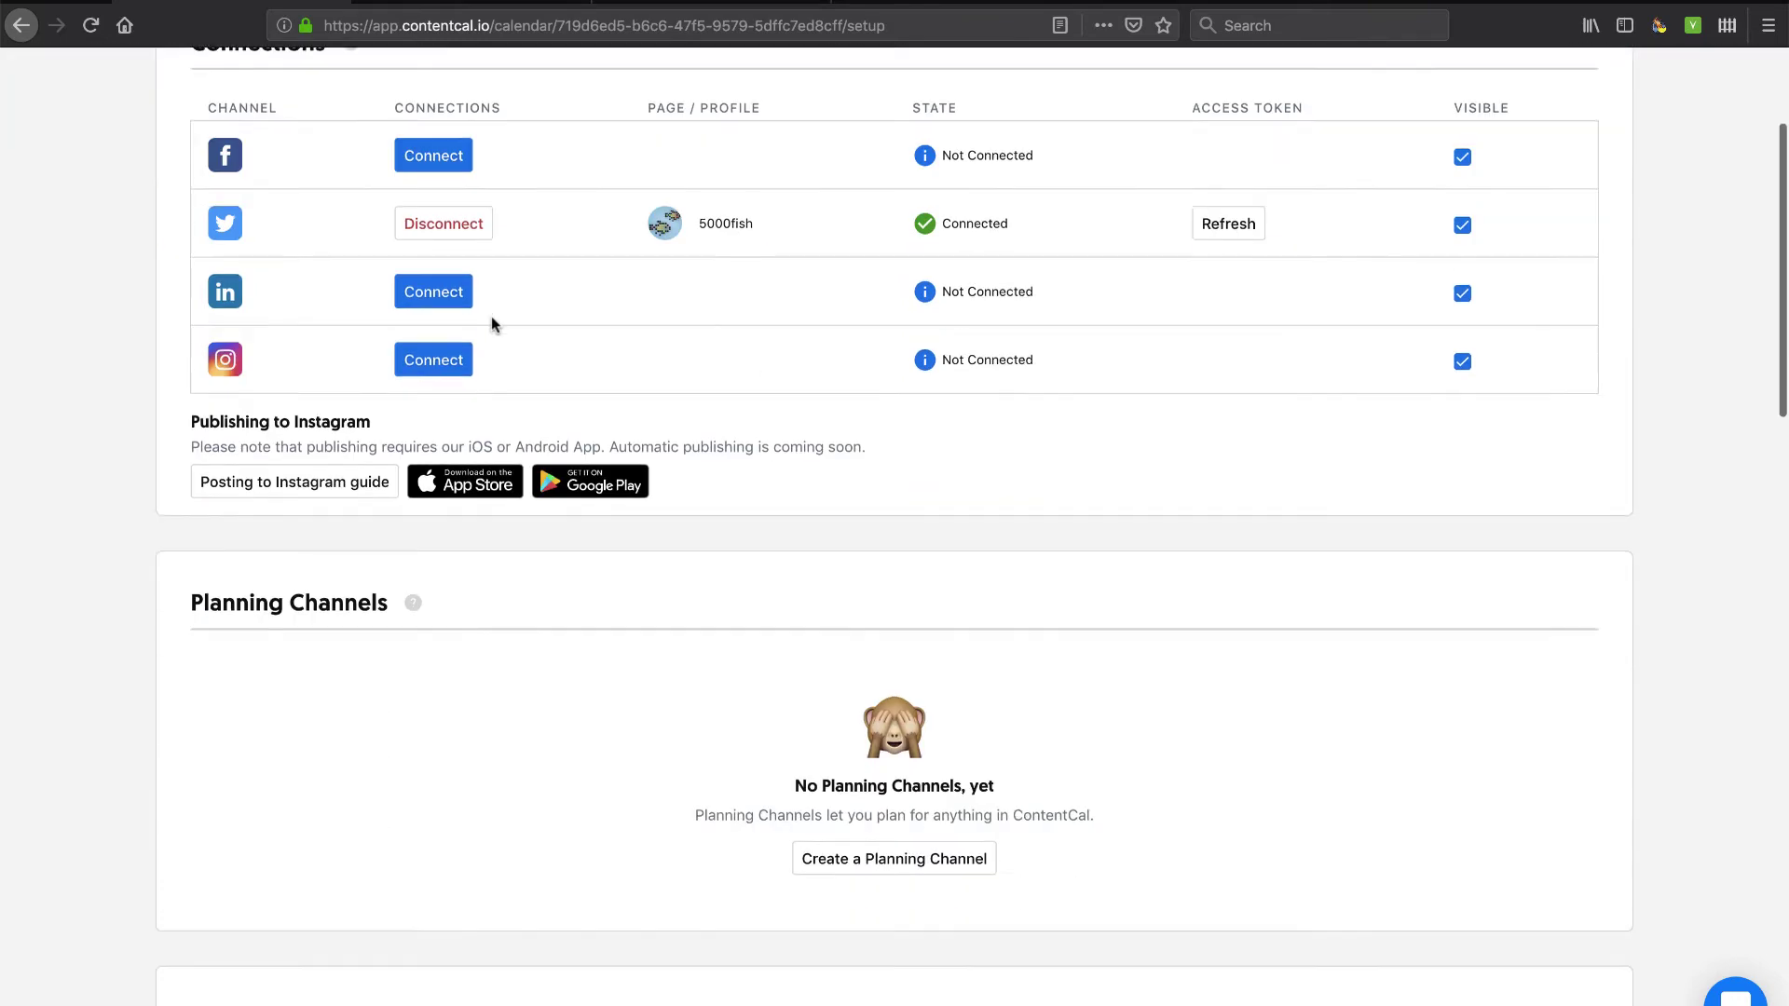
{"action": "scroll", "coordinate": [491, 324], "scroll_direction": "up", "scroll_amount": 4}
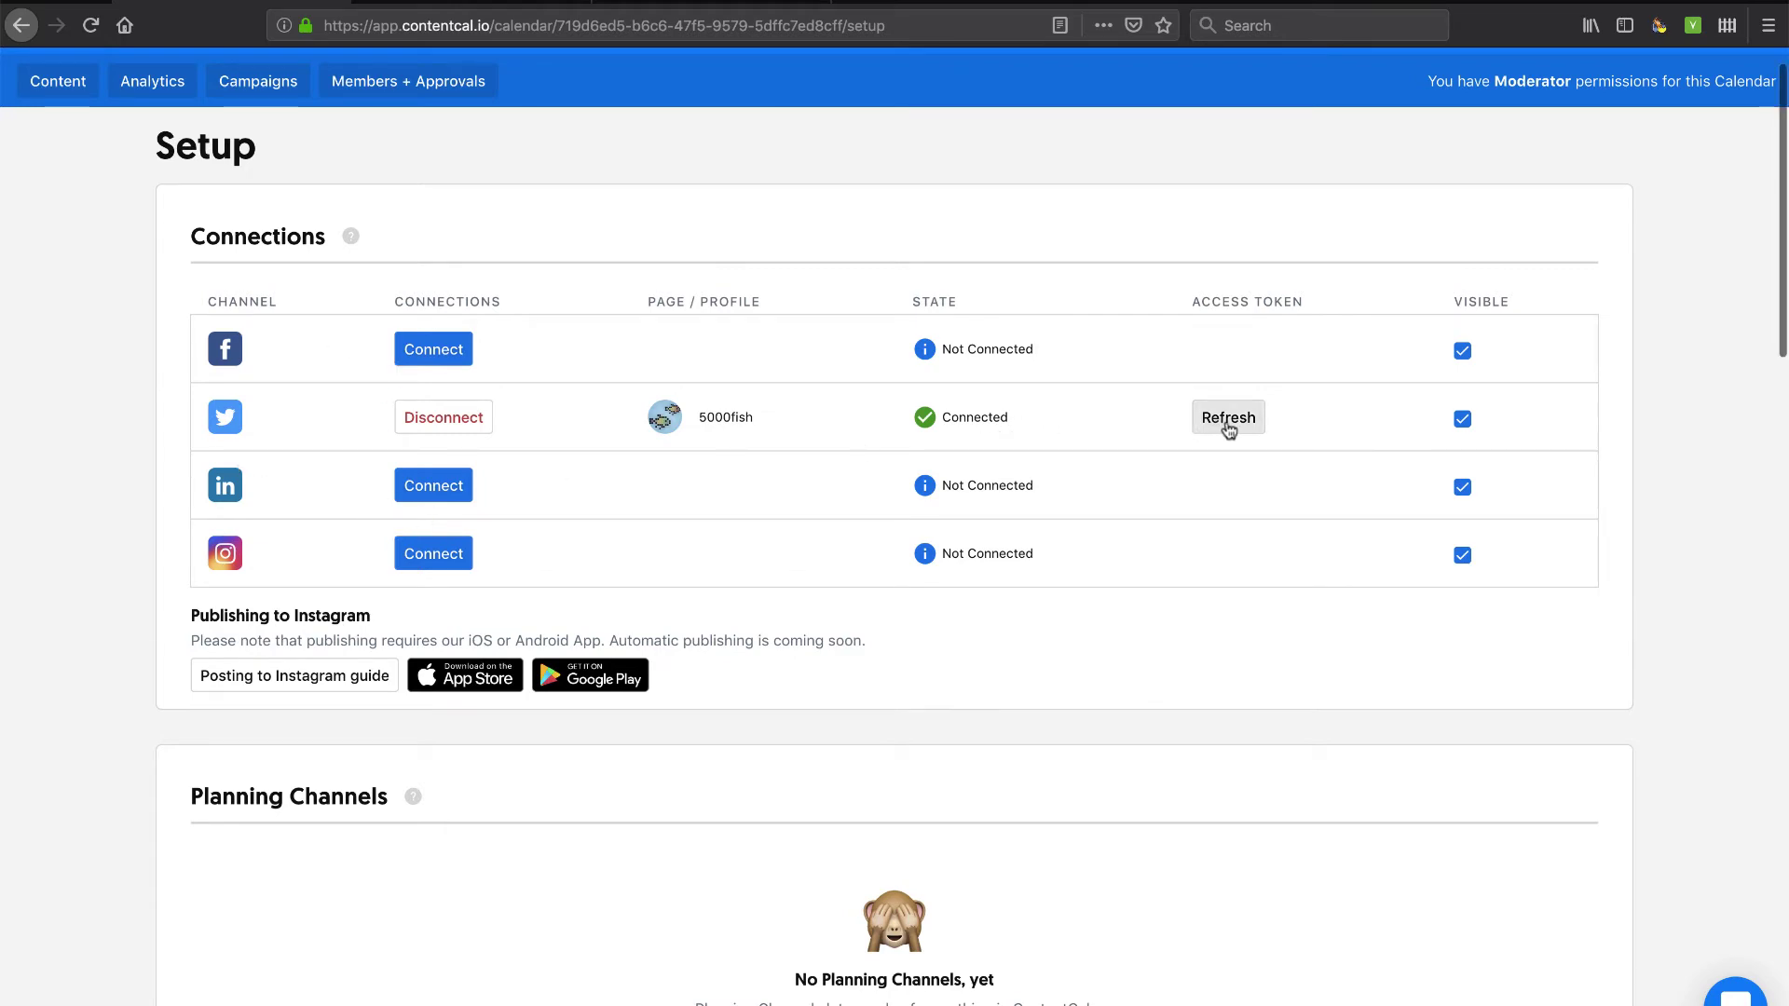
{"action": "scroll", "coordinate": [894, 514], "scroll_direction": "down", "scroll_amount": 5}
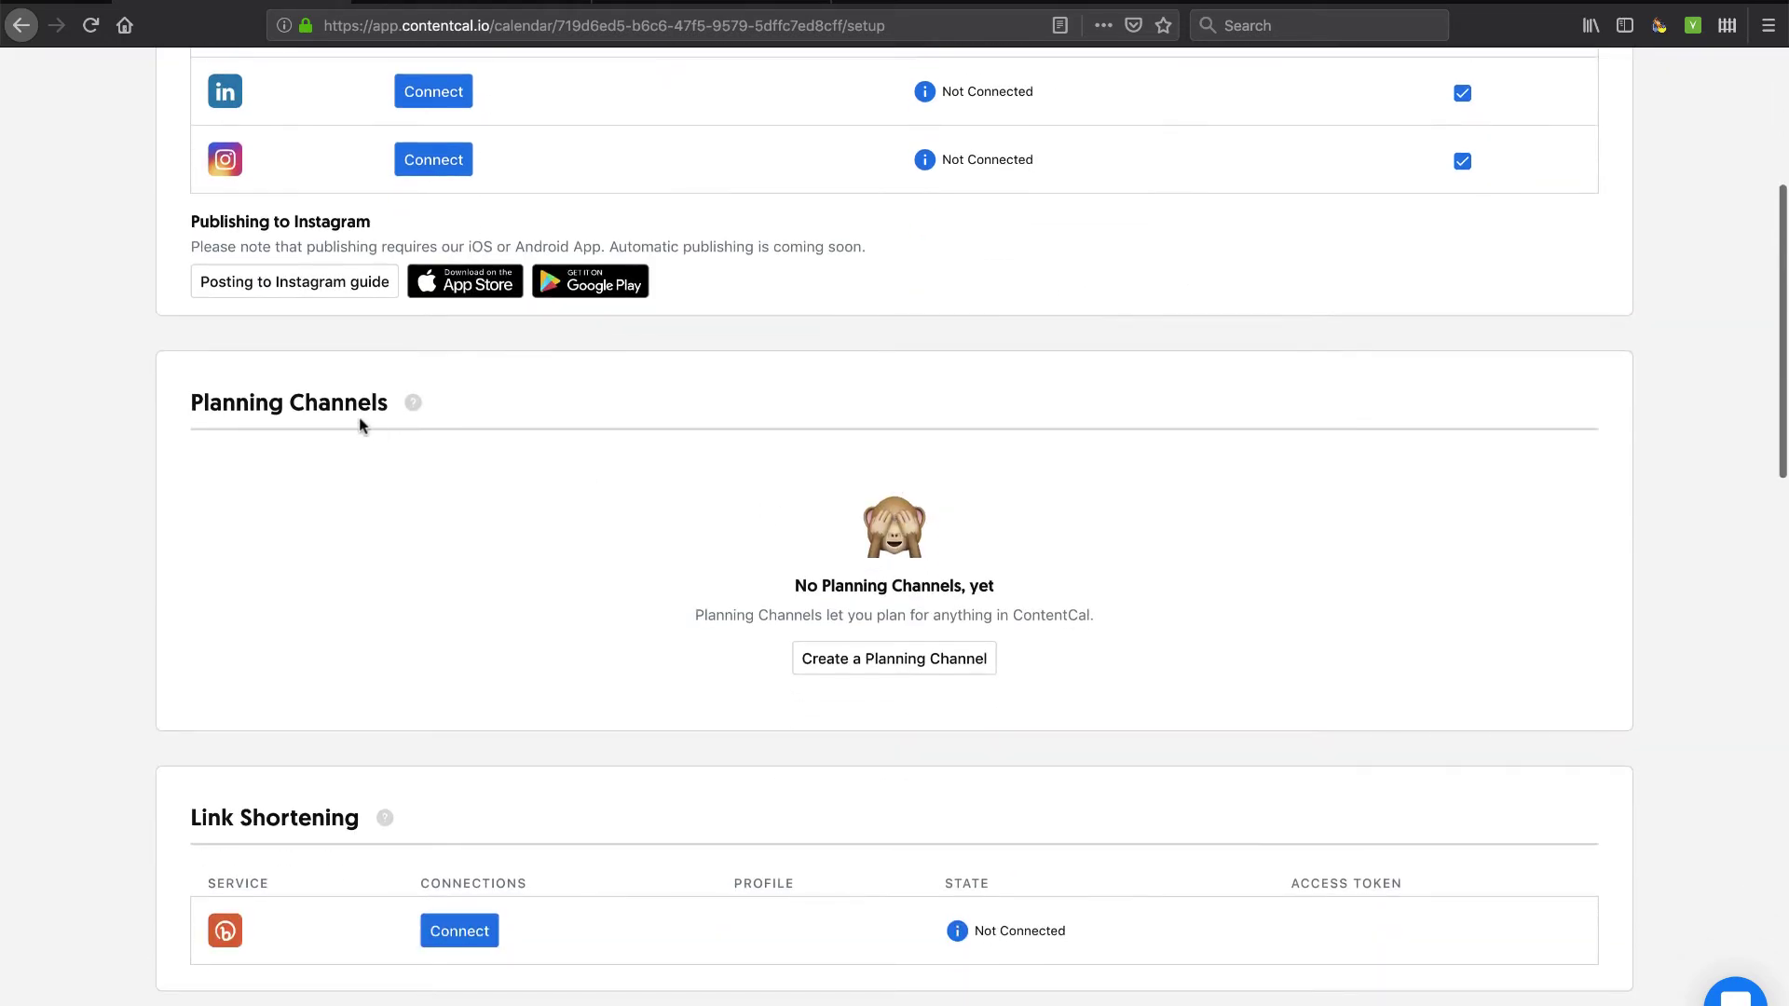
{"action": "left_click", "coordinate": [899, 663]}
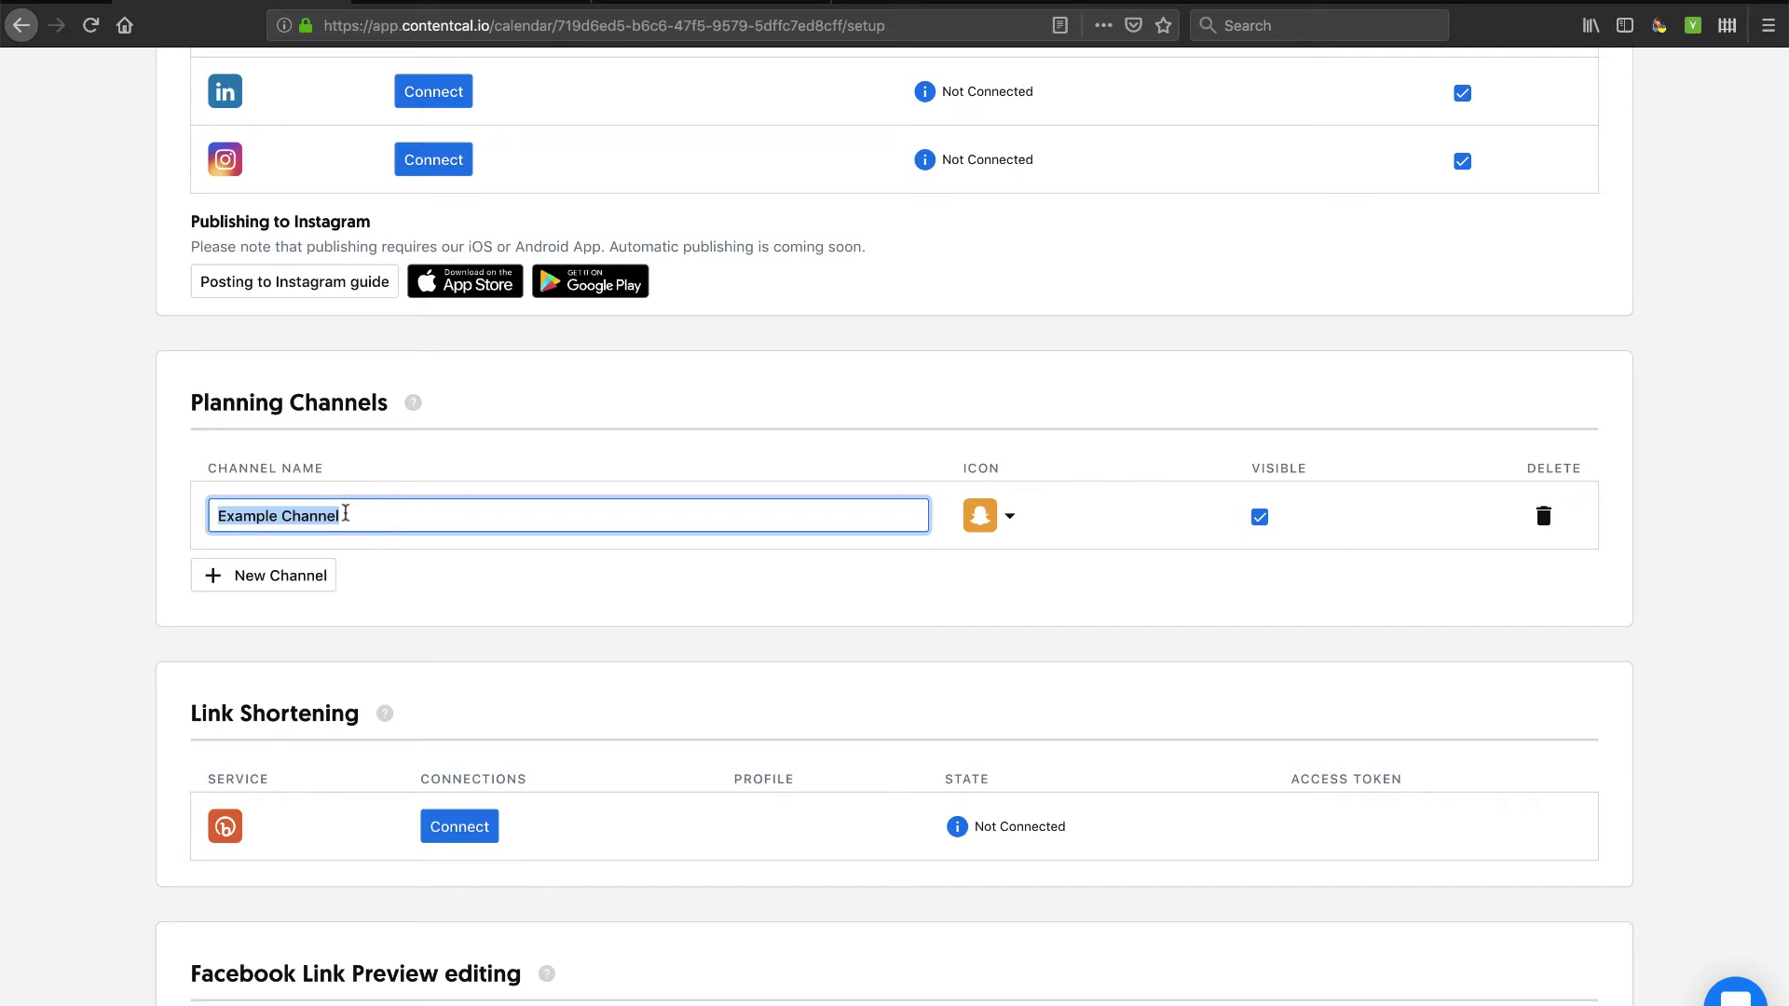
{"action": "type", "text": "E"}
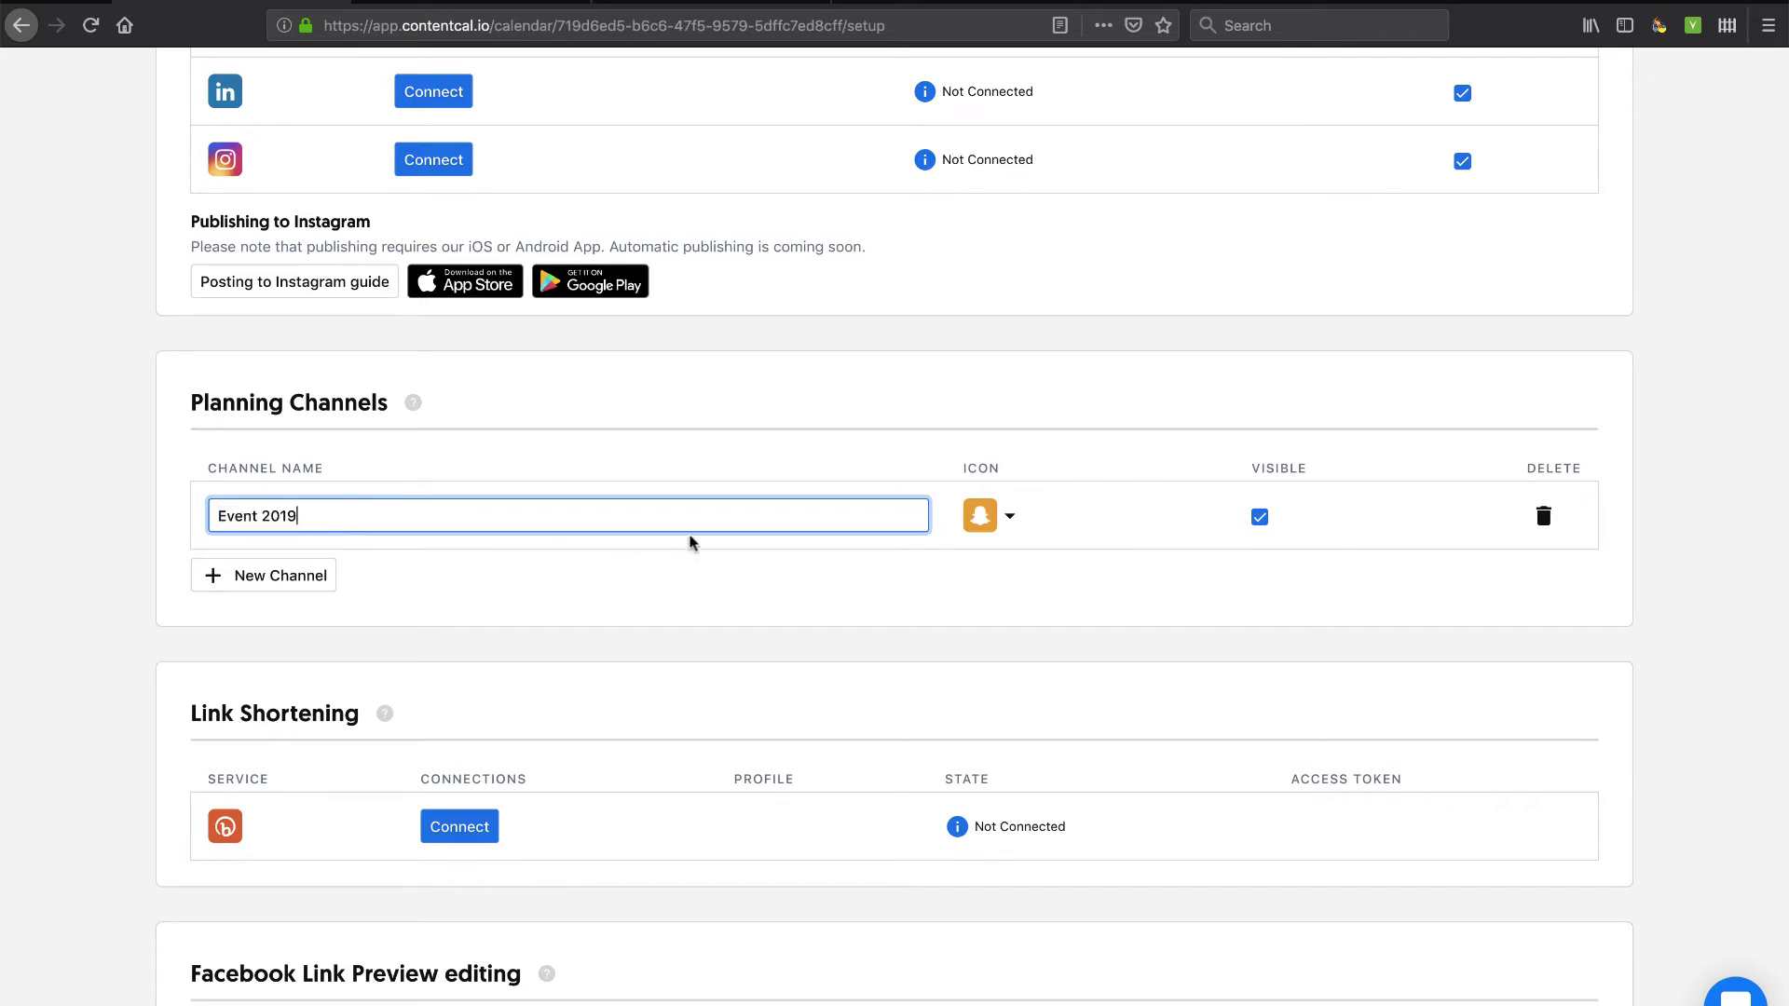
{"action": "type", "text": "vent 2019"}
{"action": "left_click", "coordinate": [771, 548]}
{"action": "left_click", "coordinate": [1009, 516]}
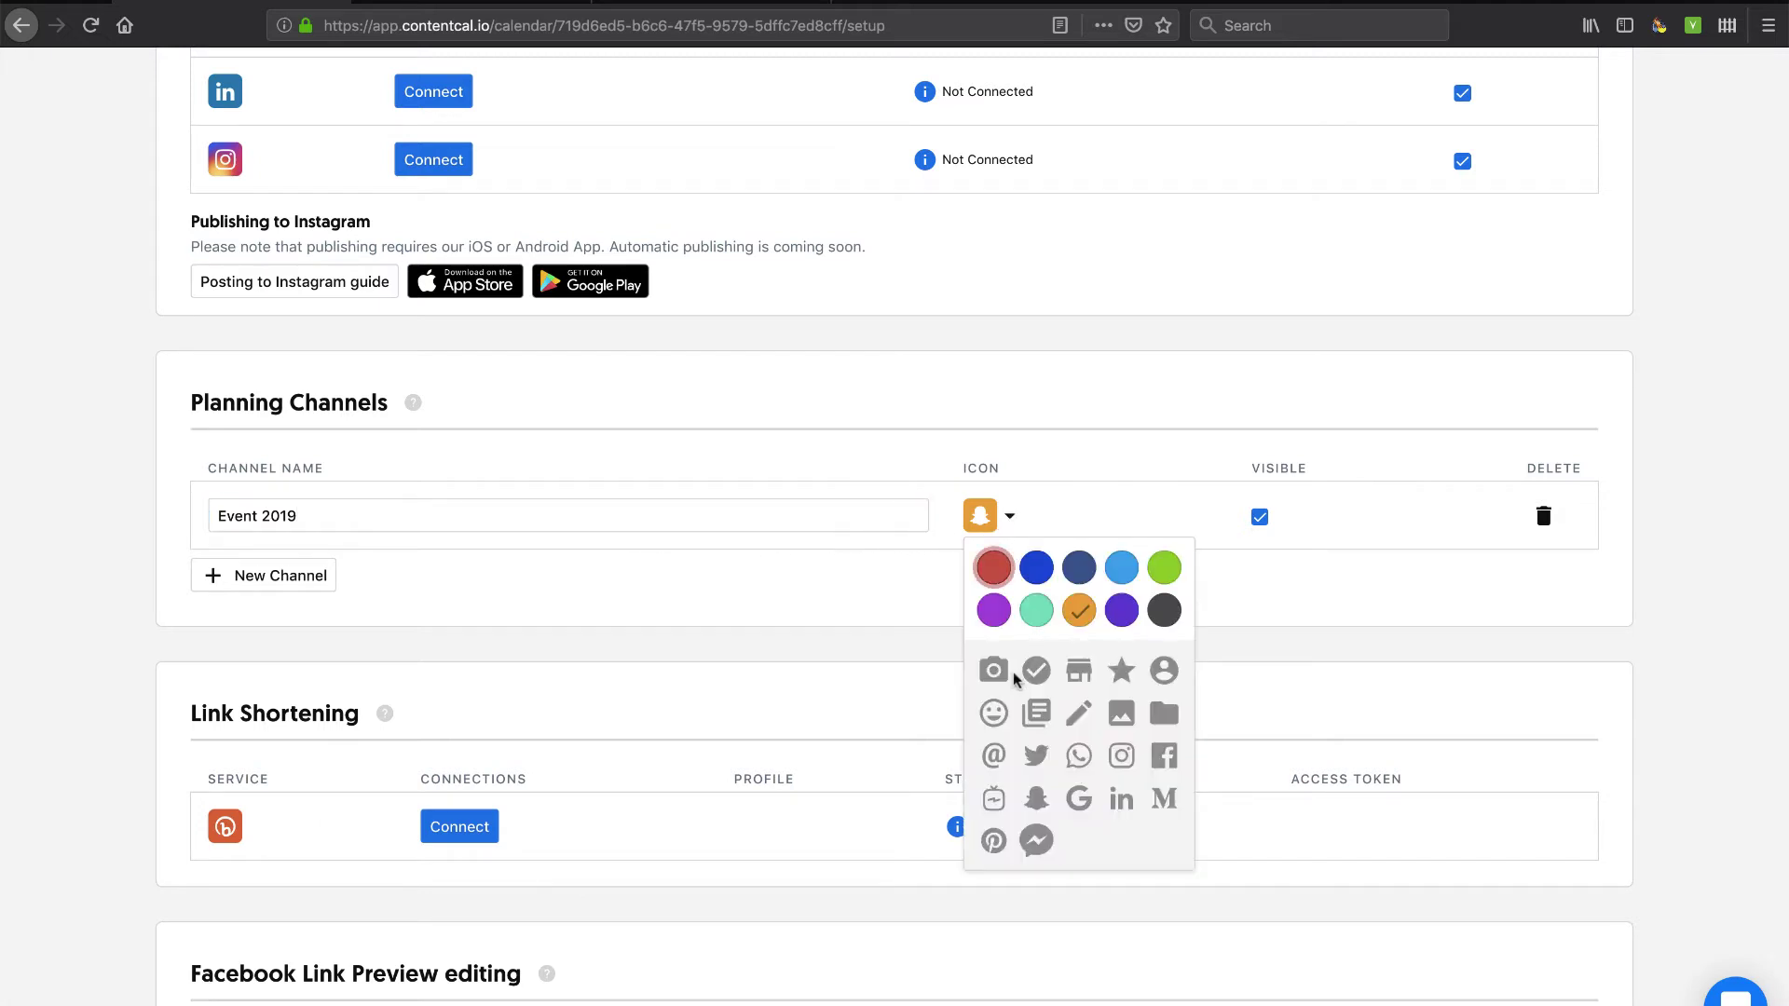
{"action": "left_click", "coordinate": [1078, 670]}
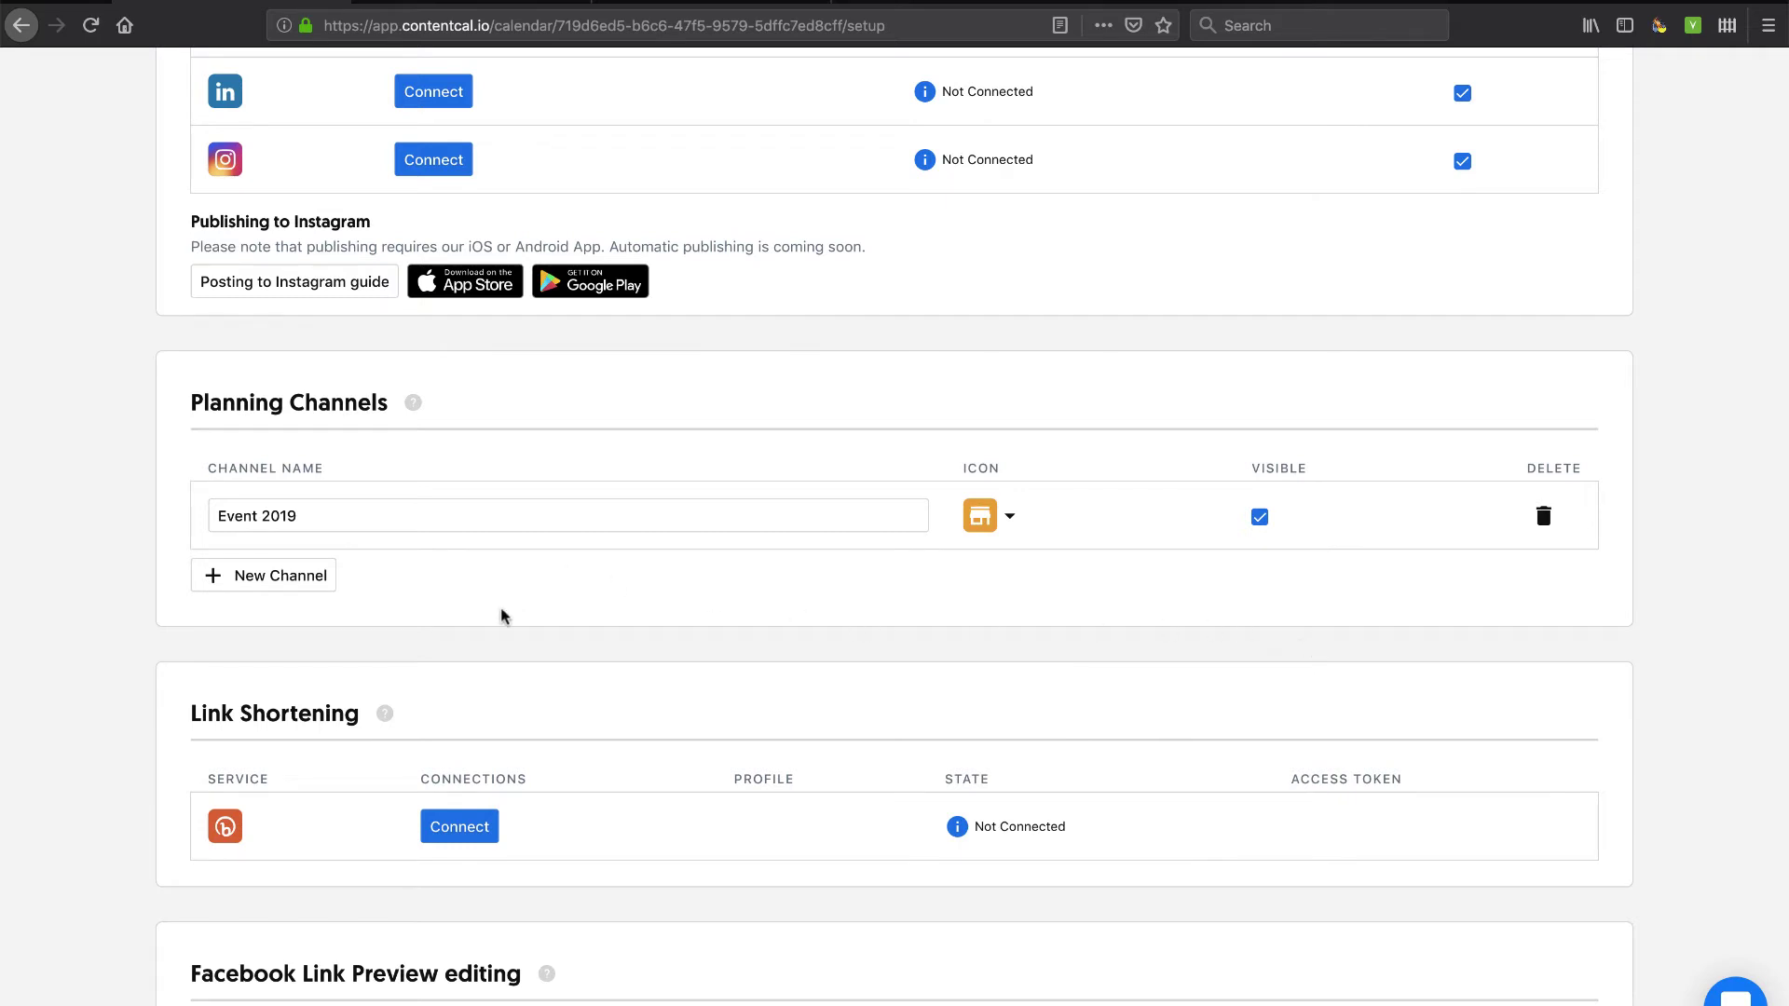
{"action": "mouse_move", "coordinate": [416, 403]}
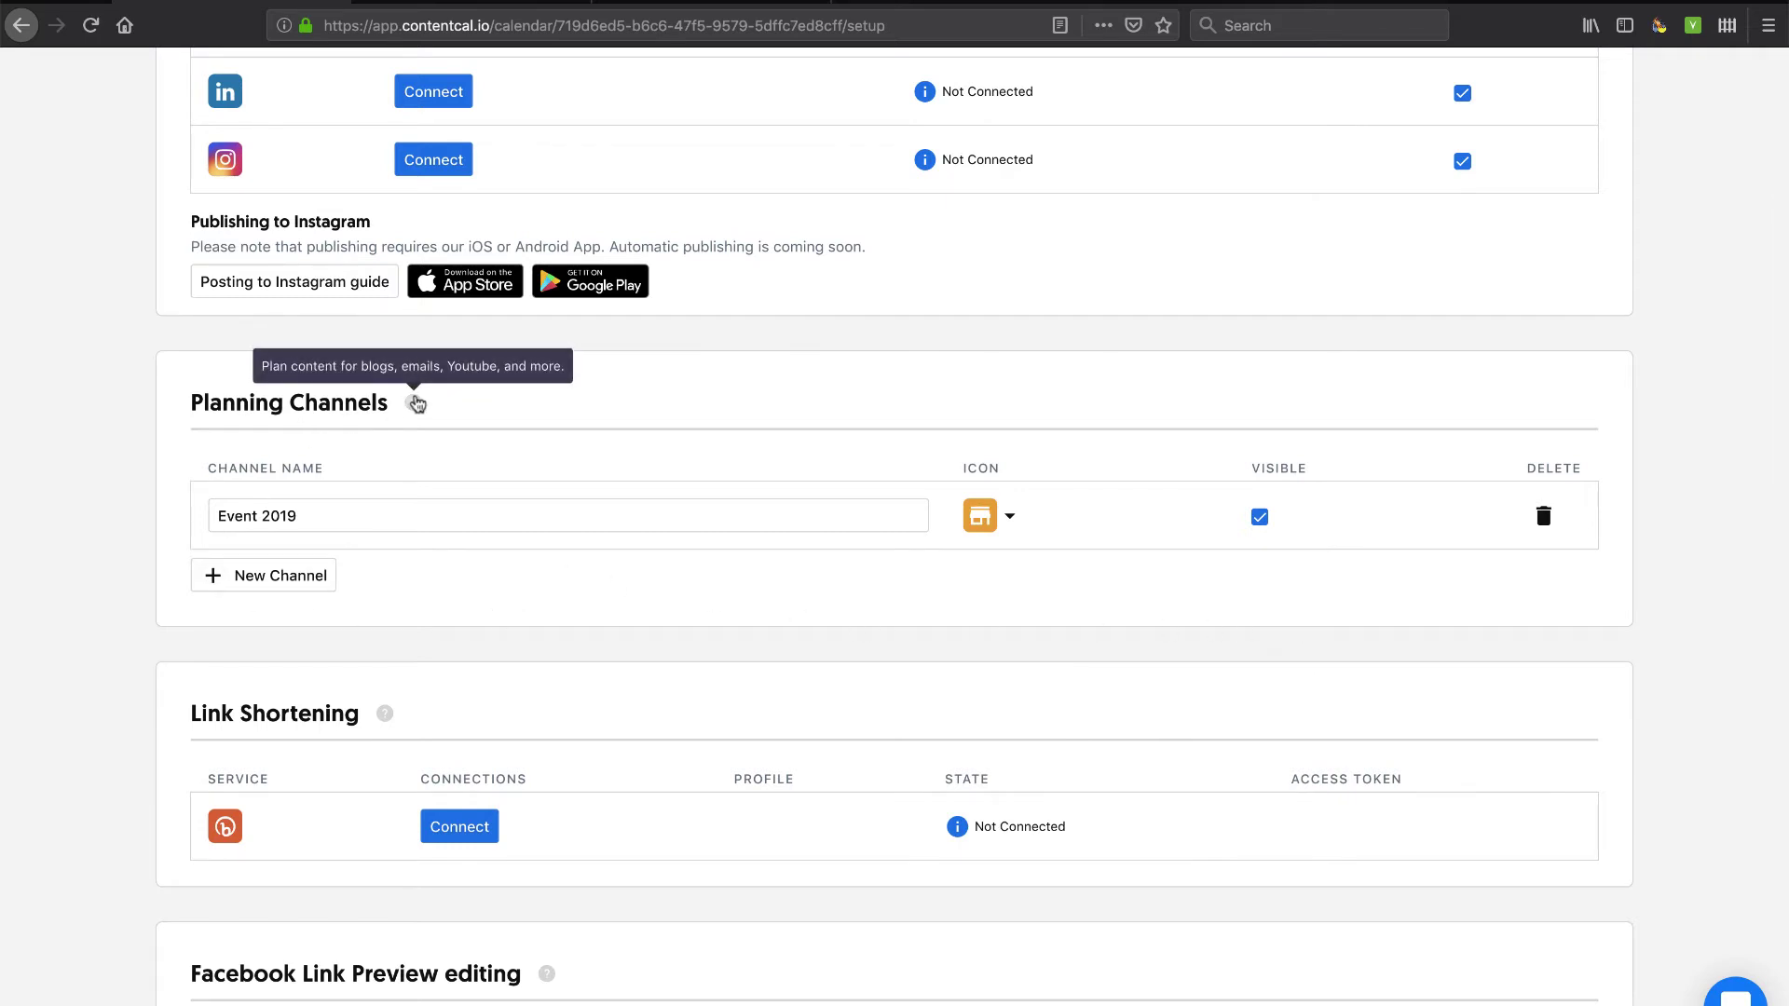
Scroll to Category Tags, create a new category and dismiss the welcome message.
{"action": "scroll", "coordinate": [132, 260], "scroll_direction": "up", "scroll_amount": 5}
{"action": "scroll", "coordinate": [131, 260], "scroll_direction": "down", "scroll_amount": 4}
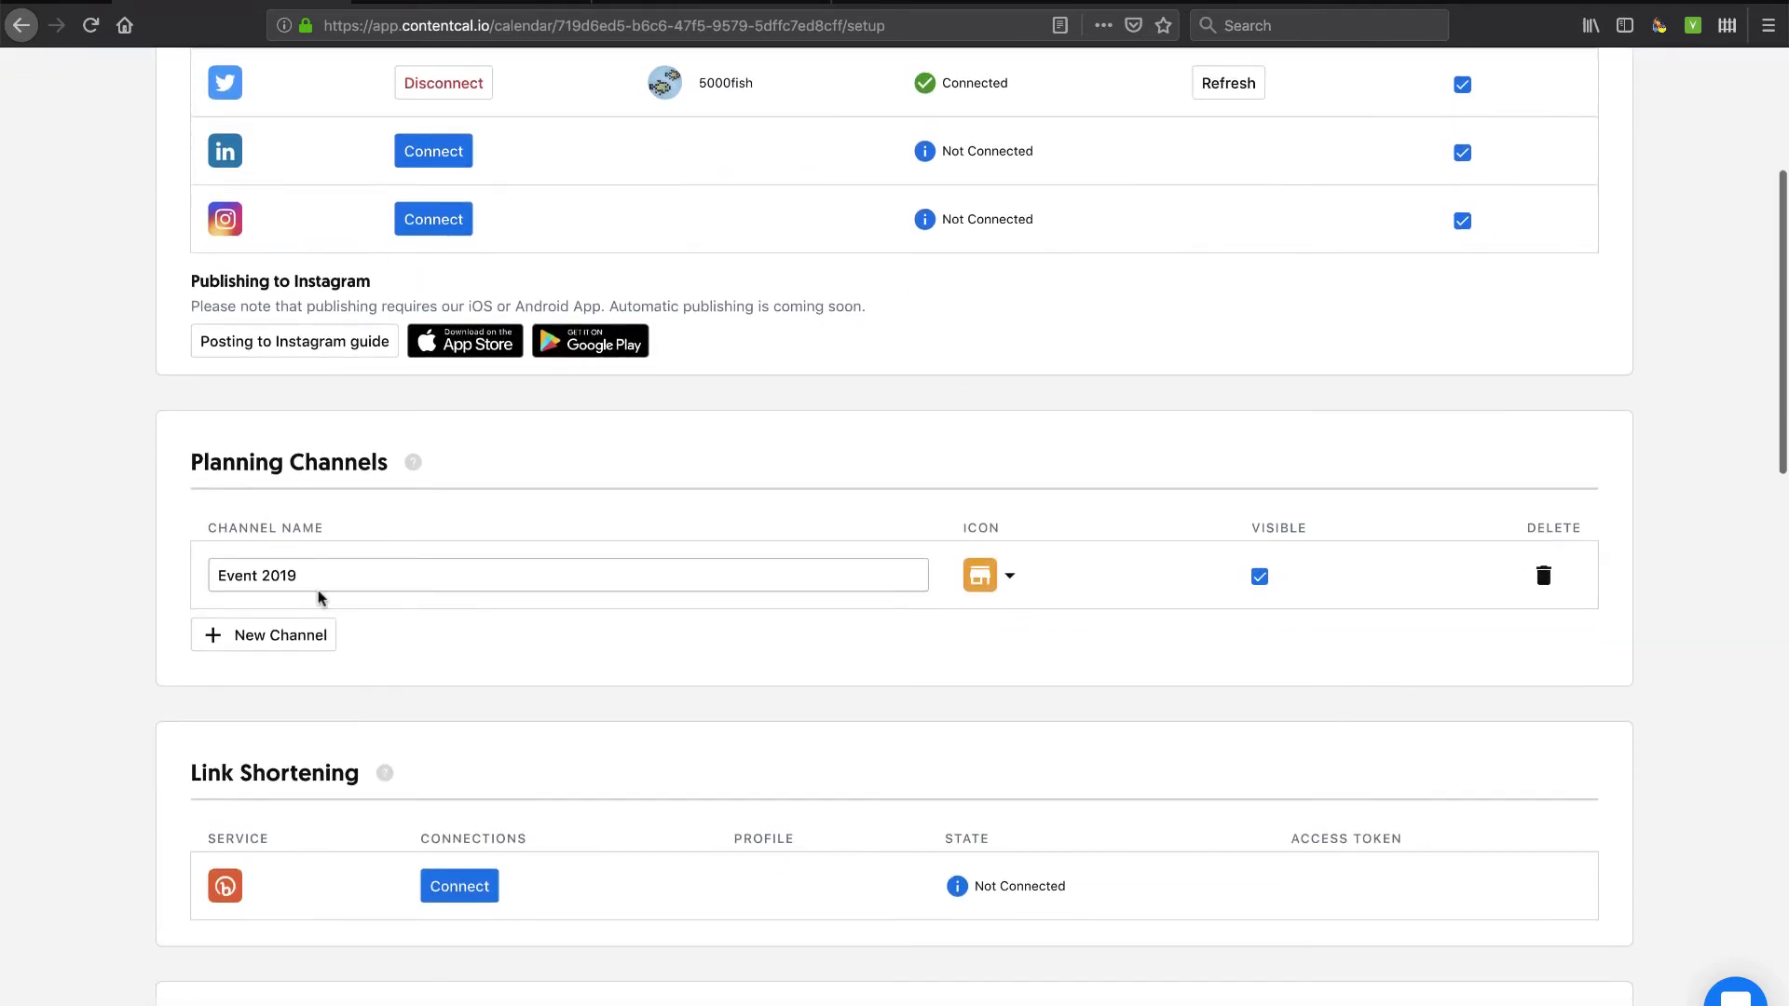
{"action": "scroll", "coordinate": [263, 607], "scroll_direction": "down", "scroll_amount": 2}
{"action": "scroll", "coordinate": [322, 737], "scroll_direction": "down", "scroll_amount": 1}
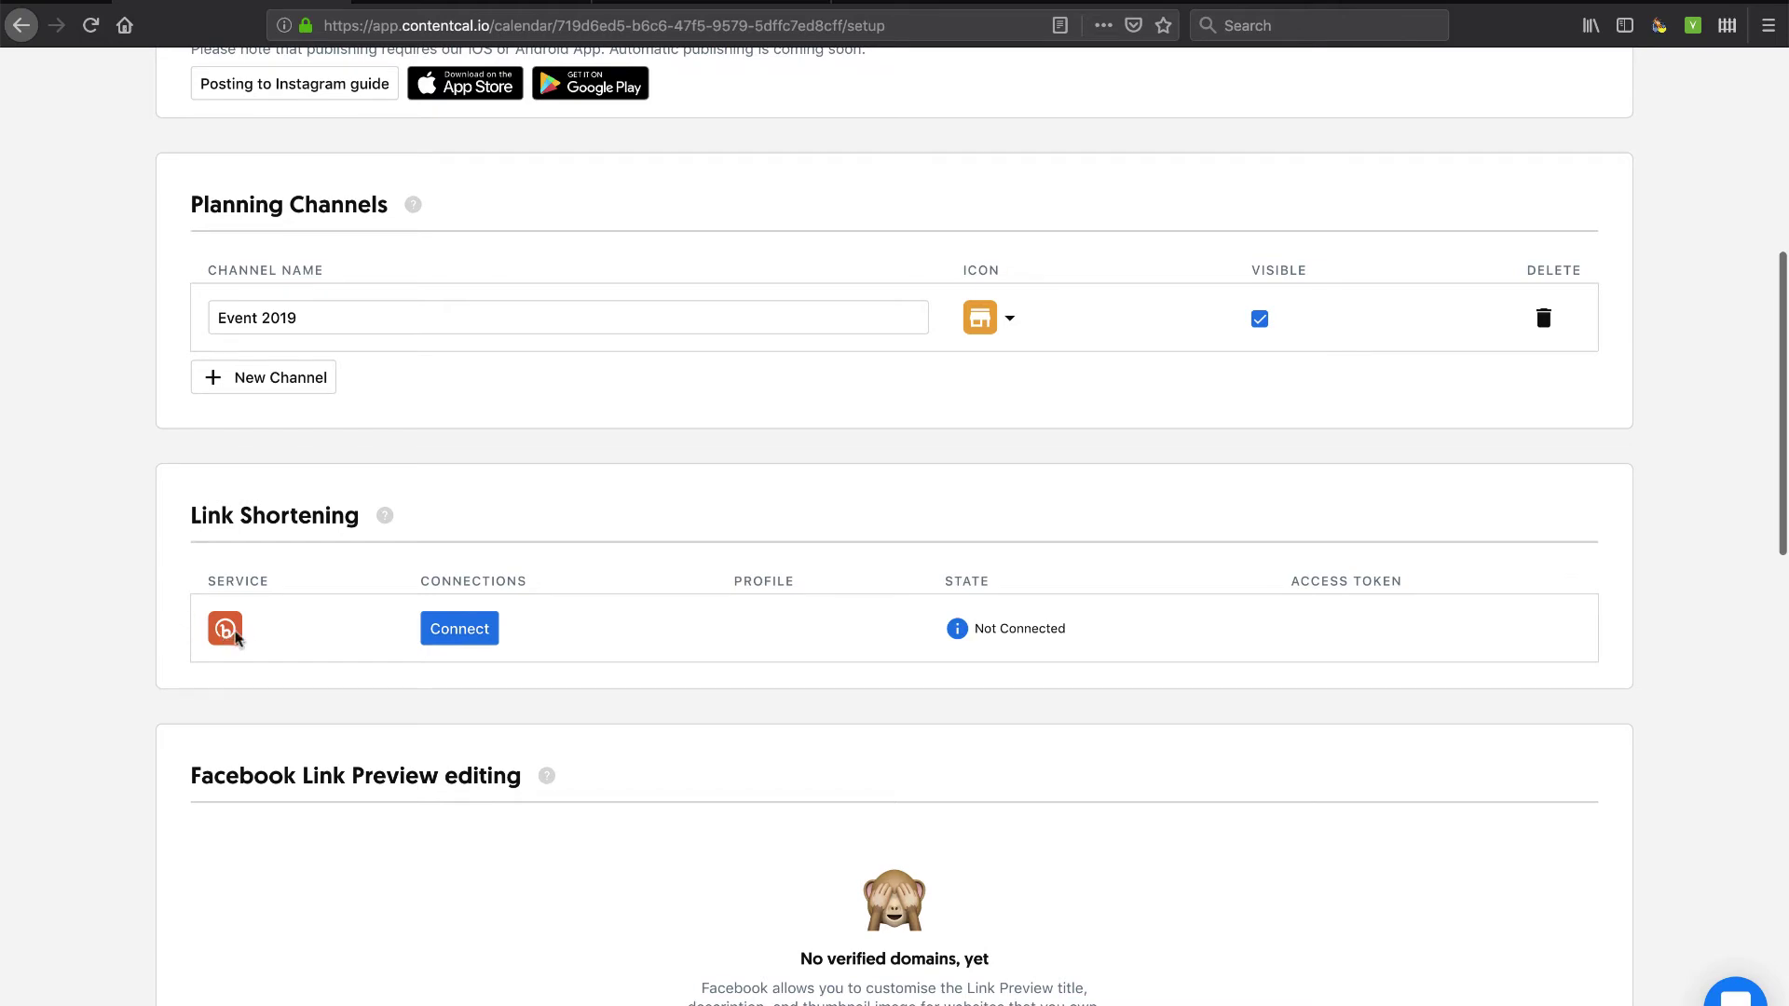
{"action": "scroll", "coordinate": [277, 655], "scroll_direction": "down", "scroll_amount": 3}
{"action": "scroll", "coordinate": [278, 655], "scroll_direction": "down", "scroll_amount": 1}
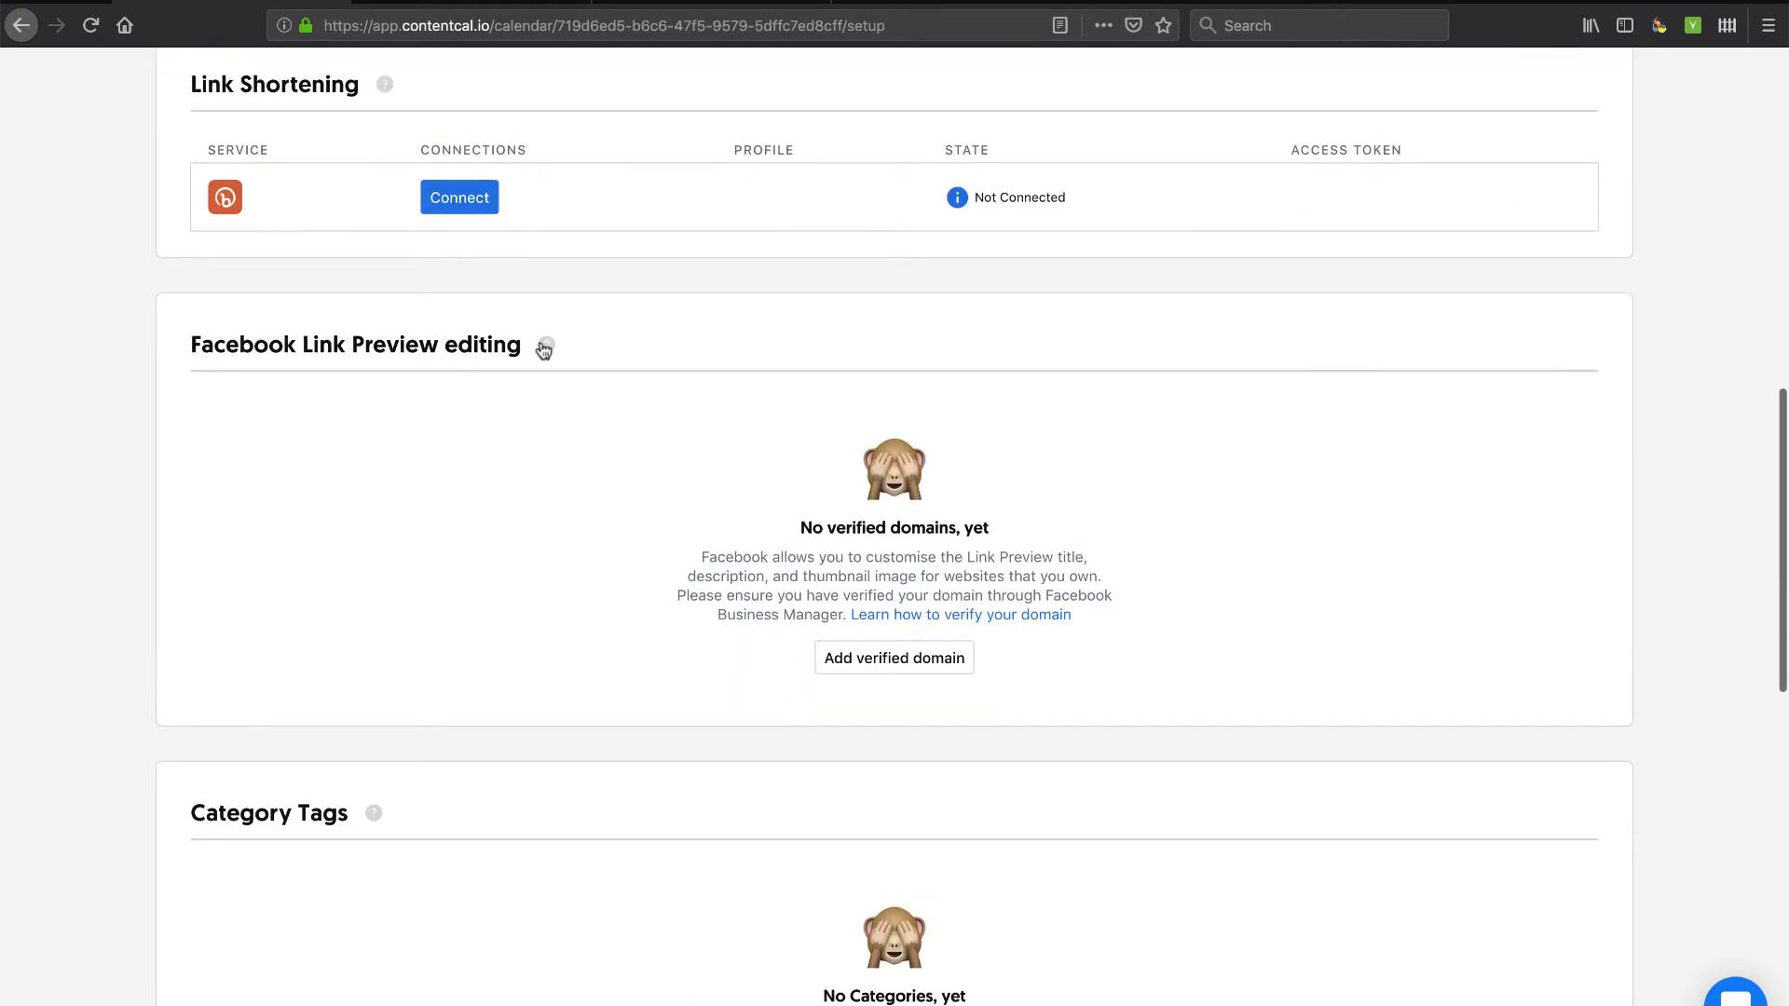
{"action": "mouse_move", "coordinate": [545, 347]}
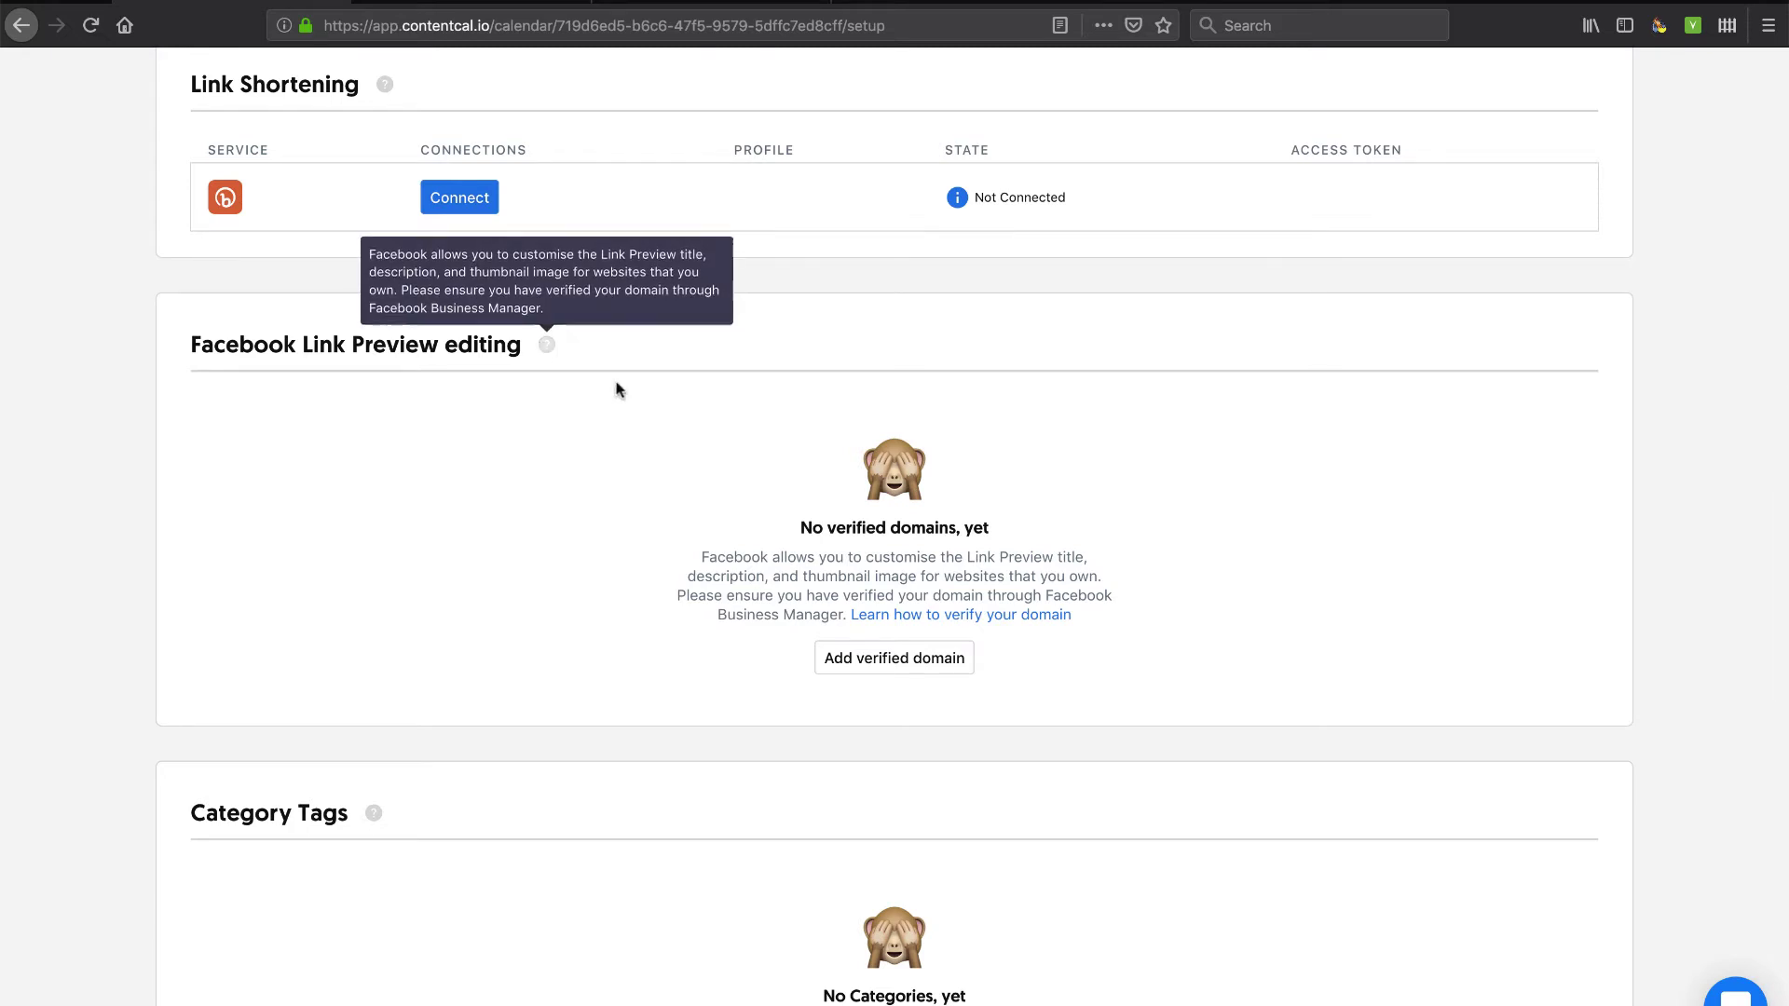
{"action": "scroll", "coordinate": [824, 692], "scroll_direction": "down", "scroll_amount": 4}
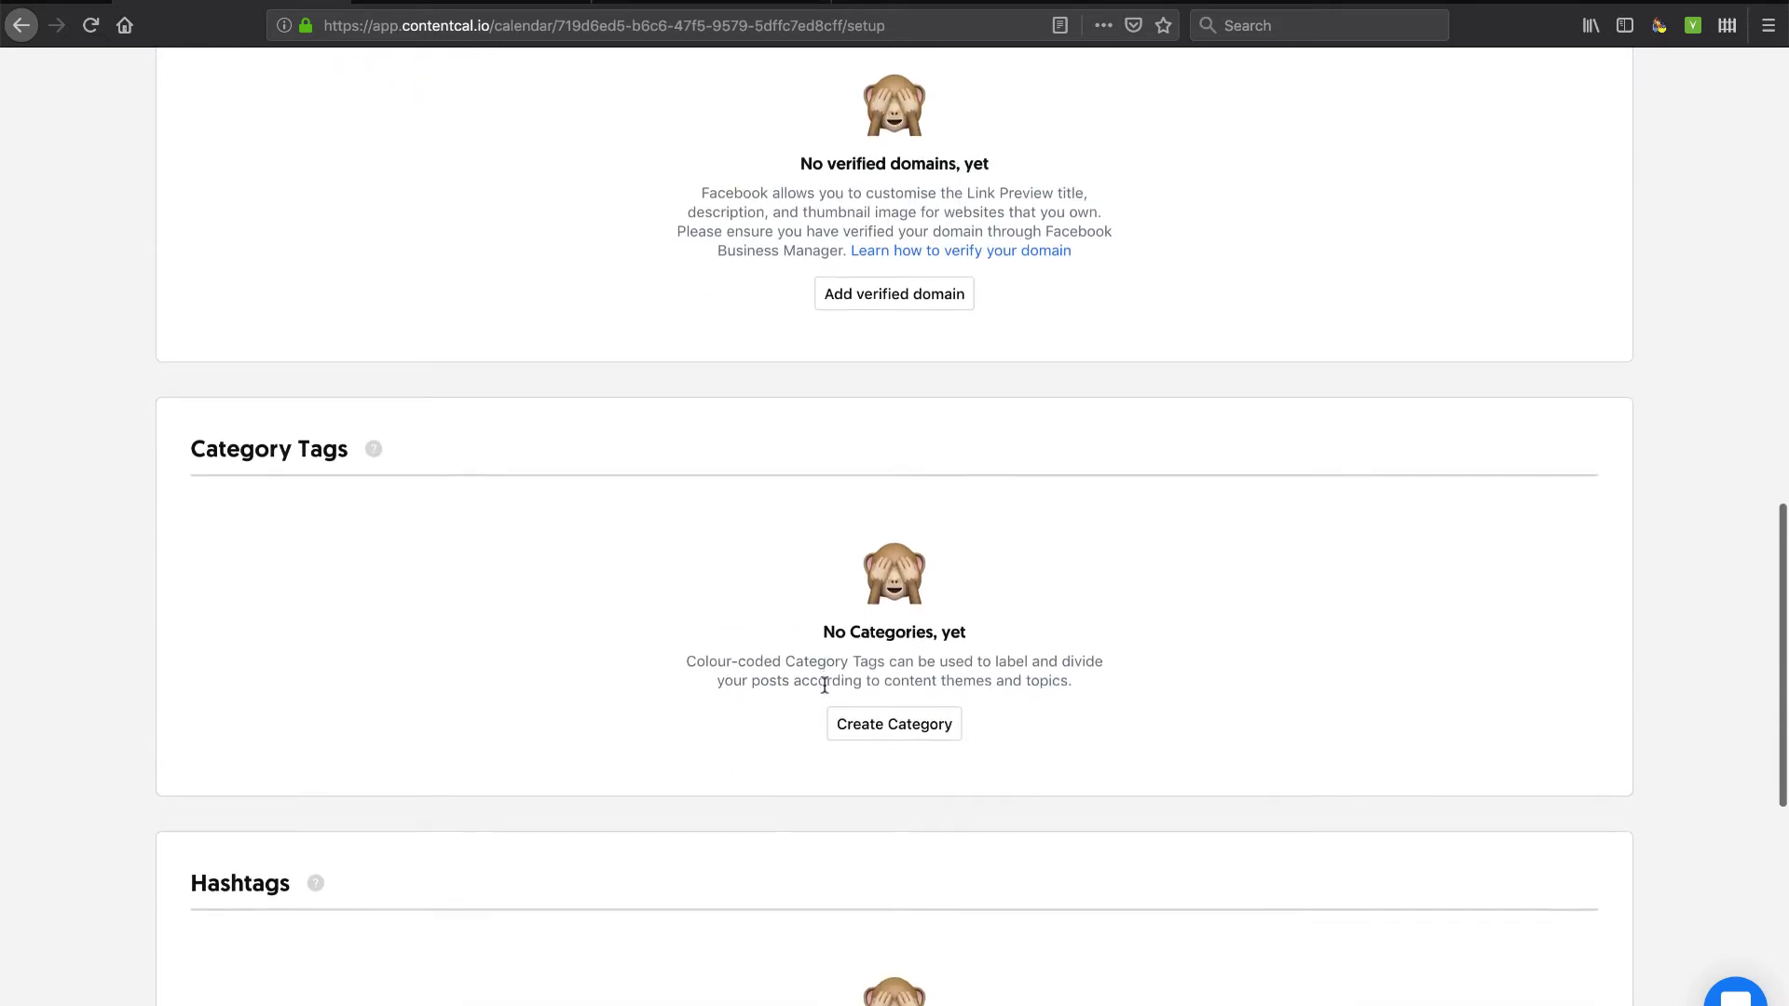
{"action": "left_click", "coordinate": [916, 727]}
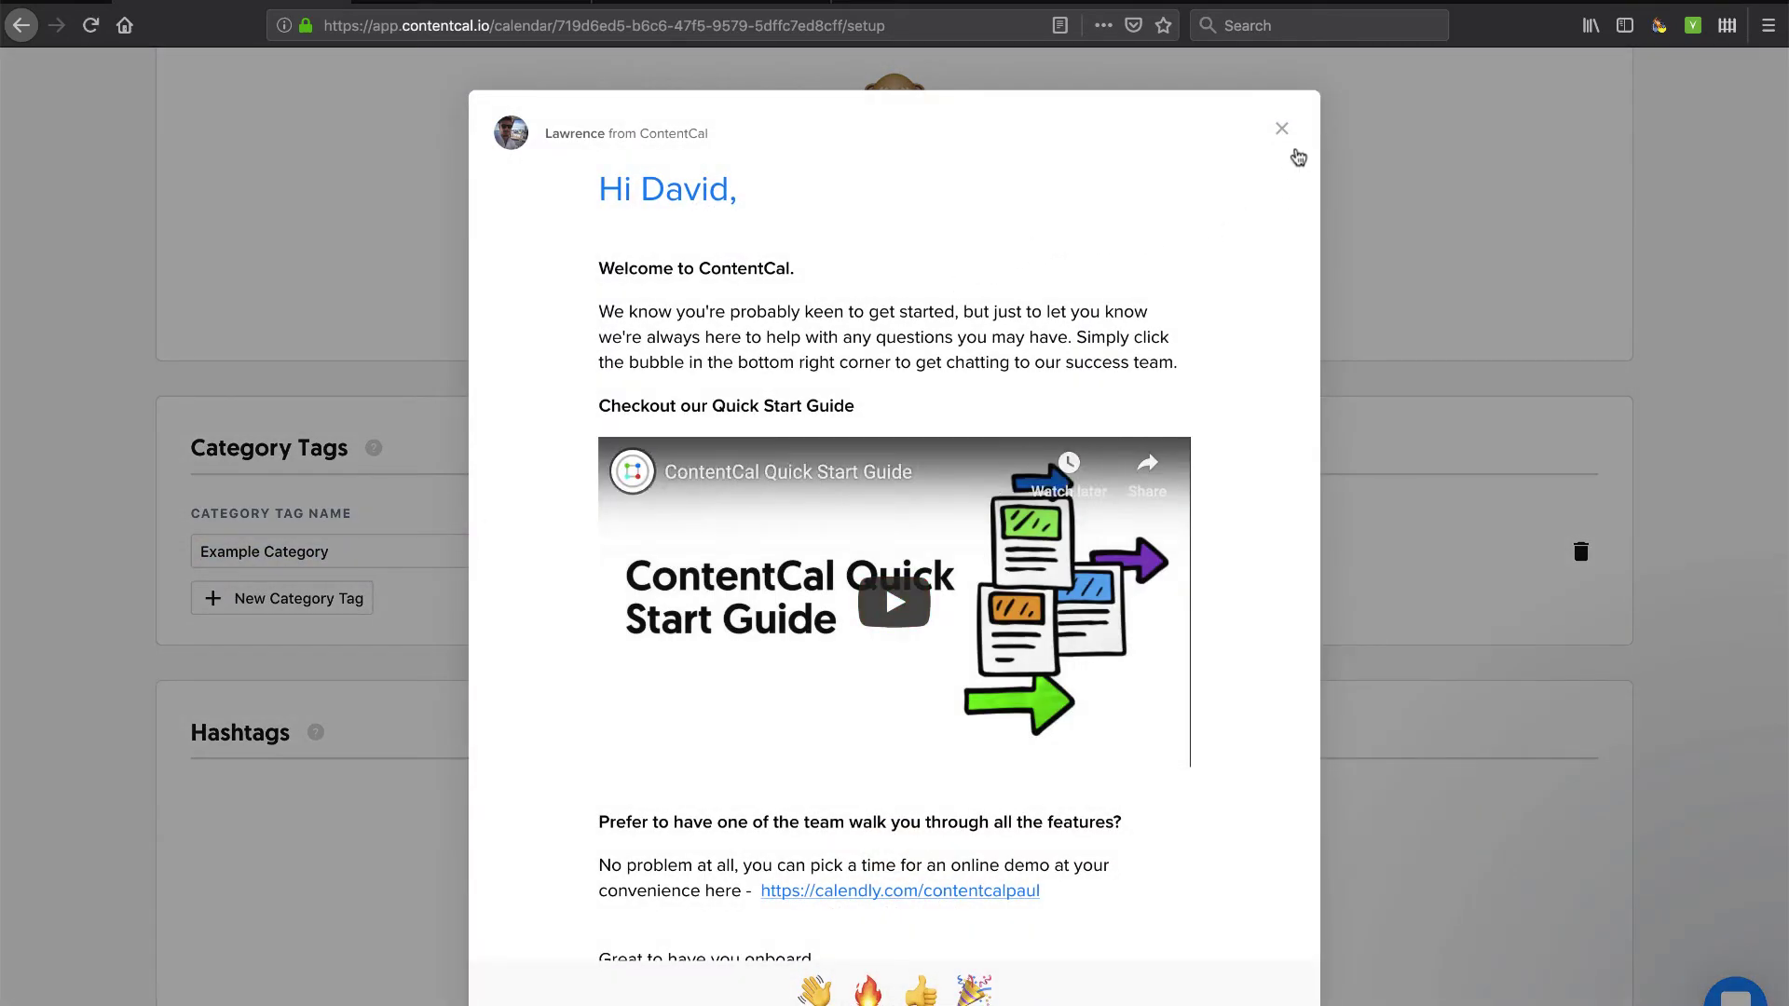
{"action": "left_click", "coordinate": [1284, 132]}
Rename 'Example Category' to 'Self-Service BI'.
{"action": "left_click", "coordinate": [441, 544]}
{"action": "double_click", "coordinate": [442, 543]}
{"action": "left_click", "coordinate": [443, 543]}
{"action": "triple_click", "coordinate": [443, 543]}
{"action": "type", "text": "Self-Service BI"}
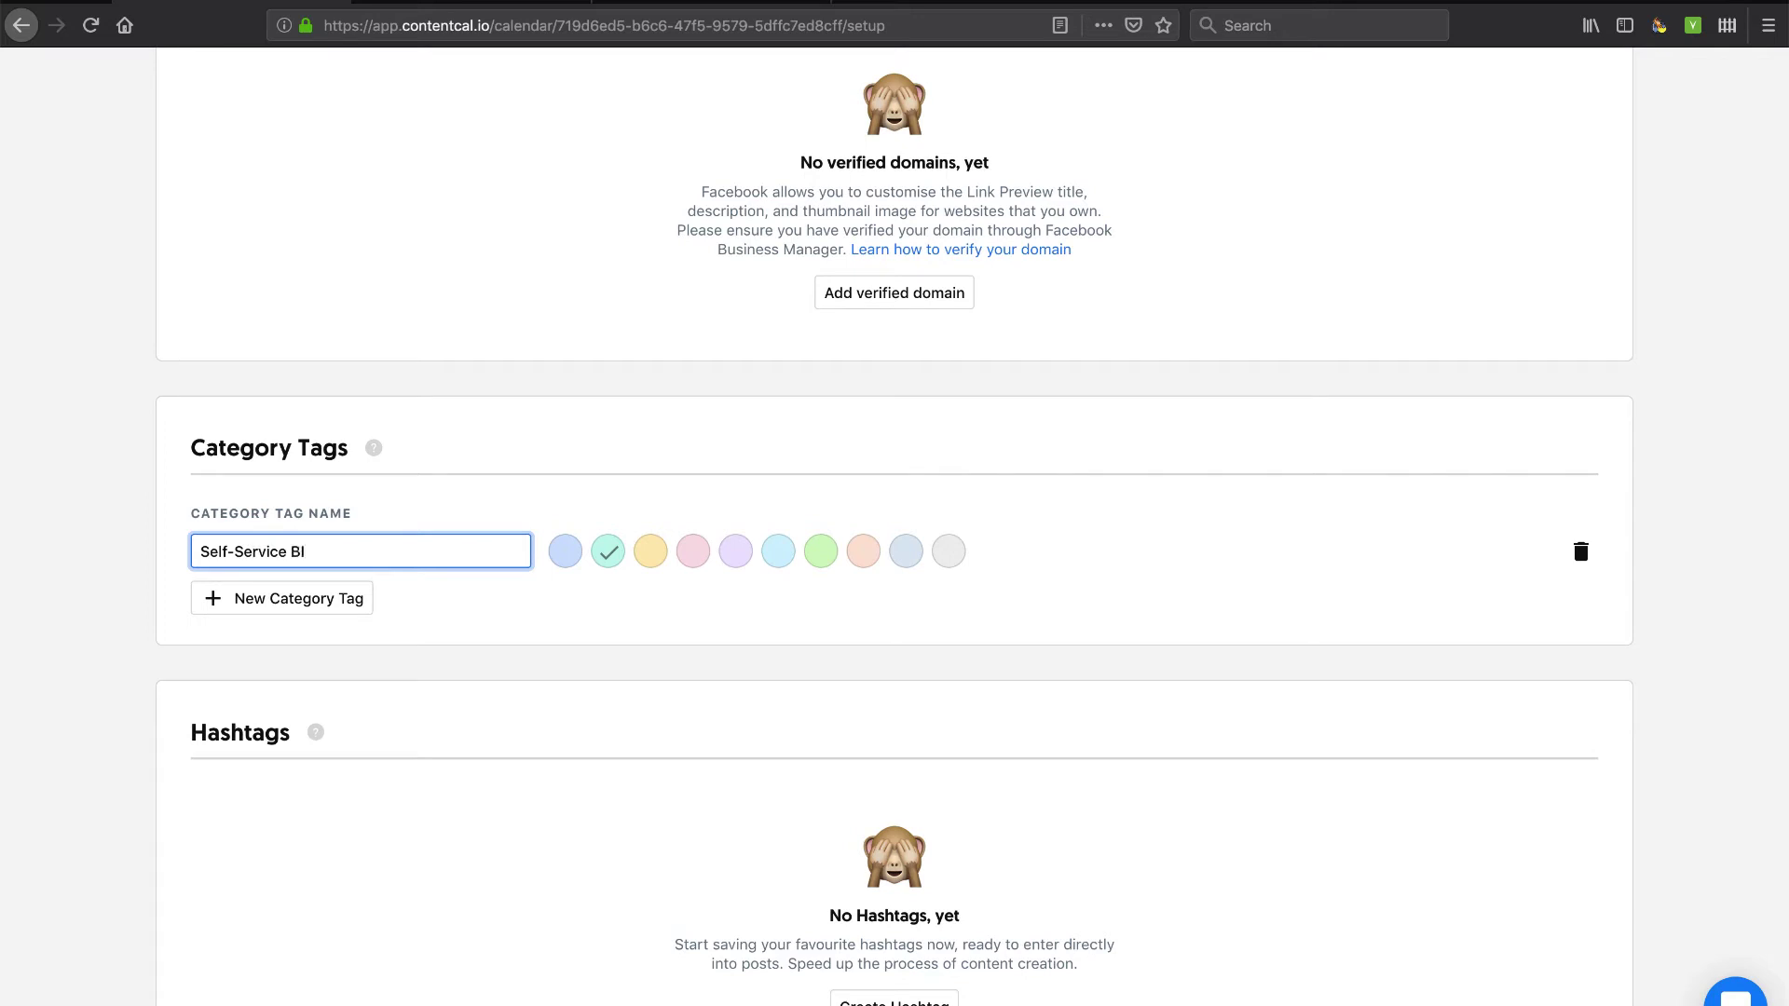
{"action": "left_click", "coordinate": [513, 663]}
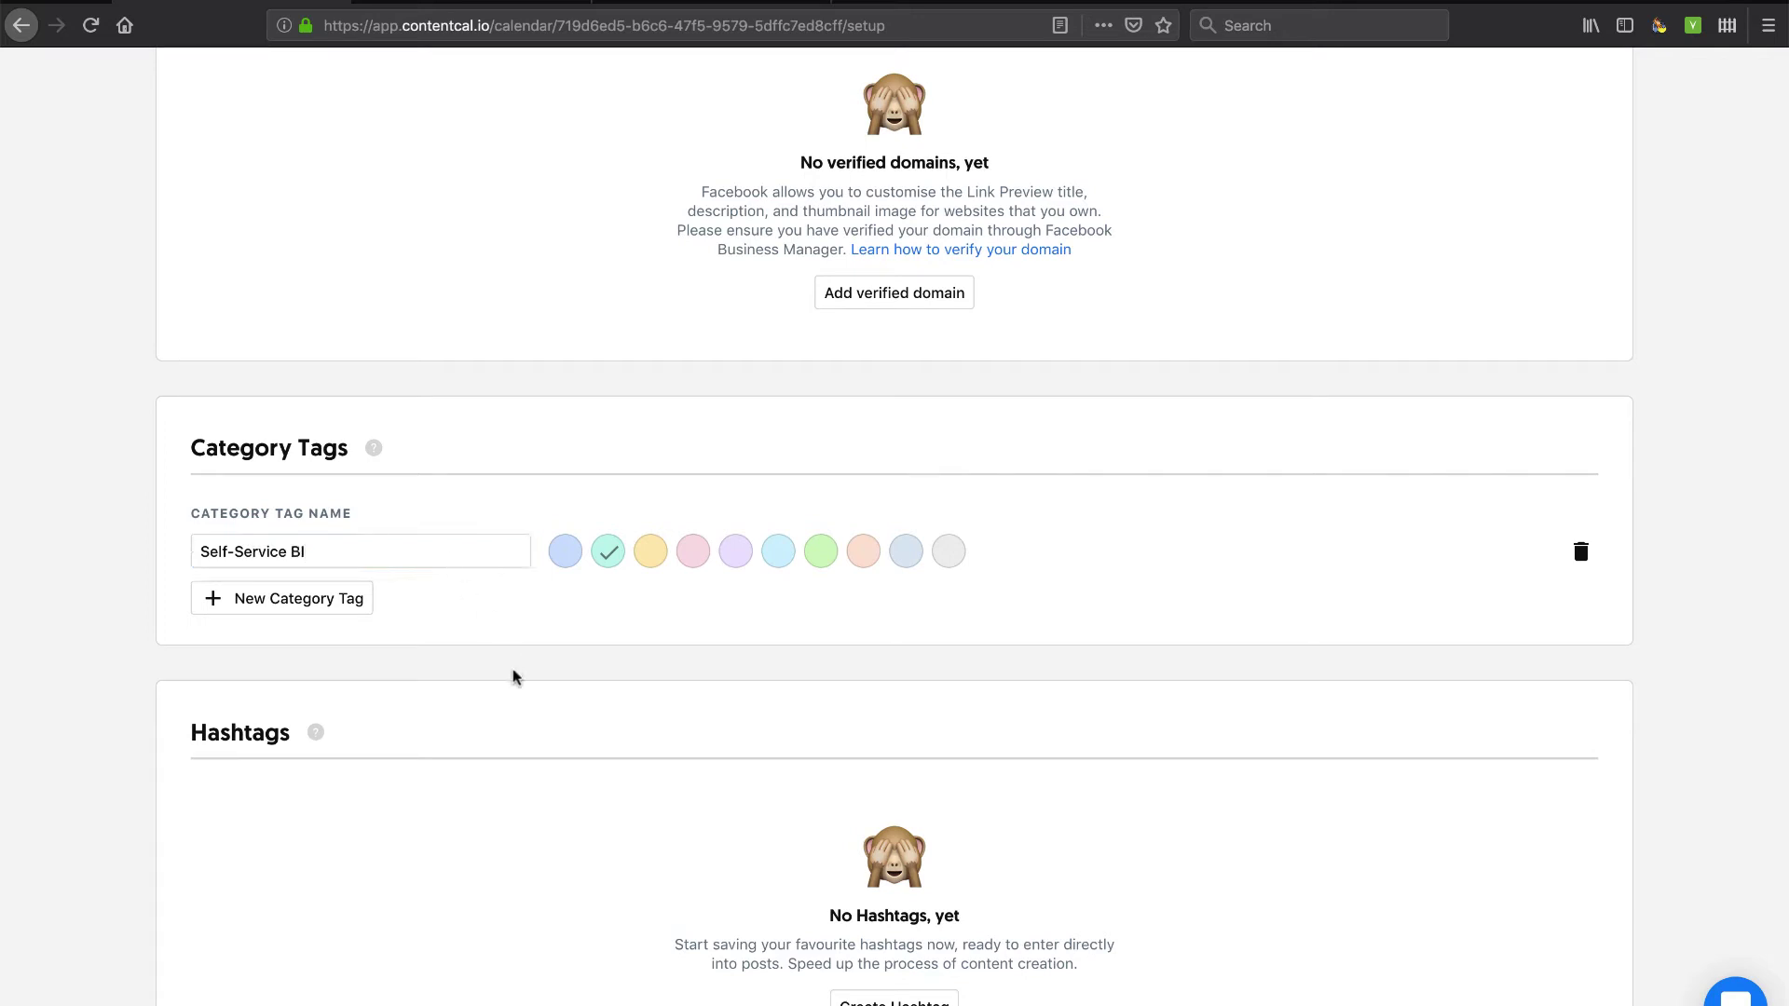
{"action": "scroll", "coordinate": [513, 677], "scroll_direction": "down", "scroll_amount": 3}
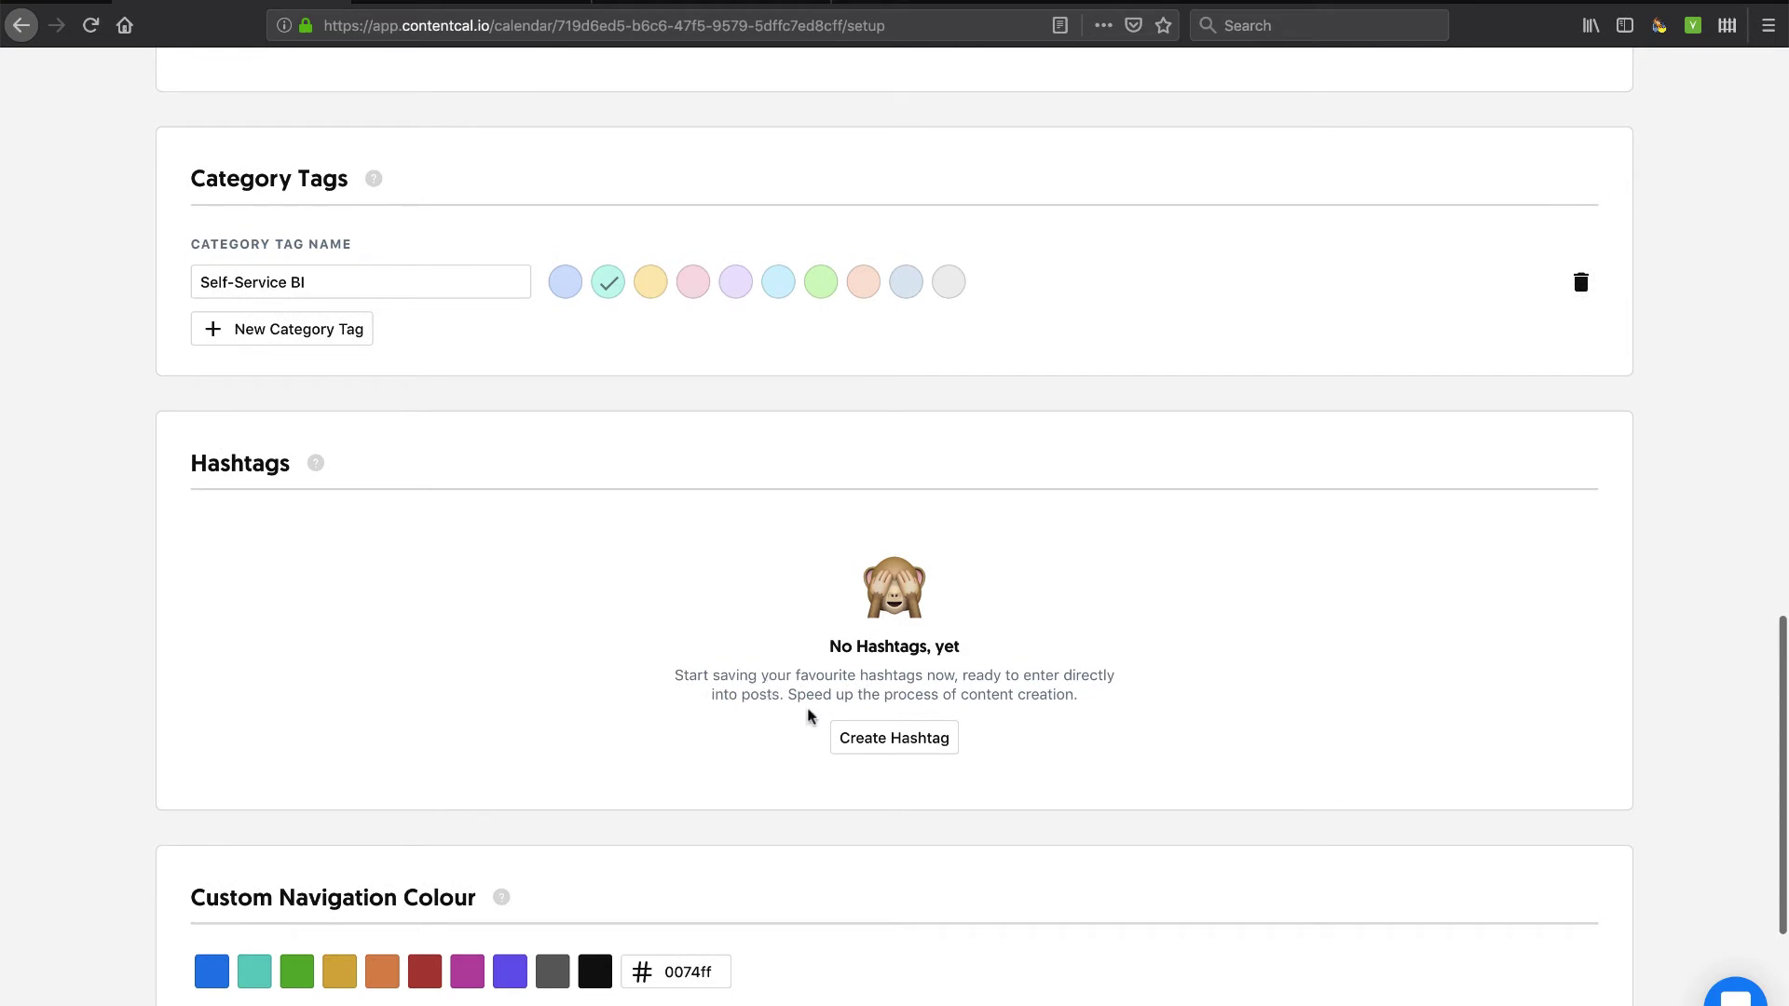
Create a hashtag named 'businessintelligence' in place of 'exampleHashtag'.
{"action": "left_click", "coordinate": [896, 741]}
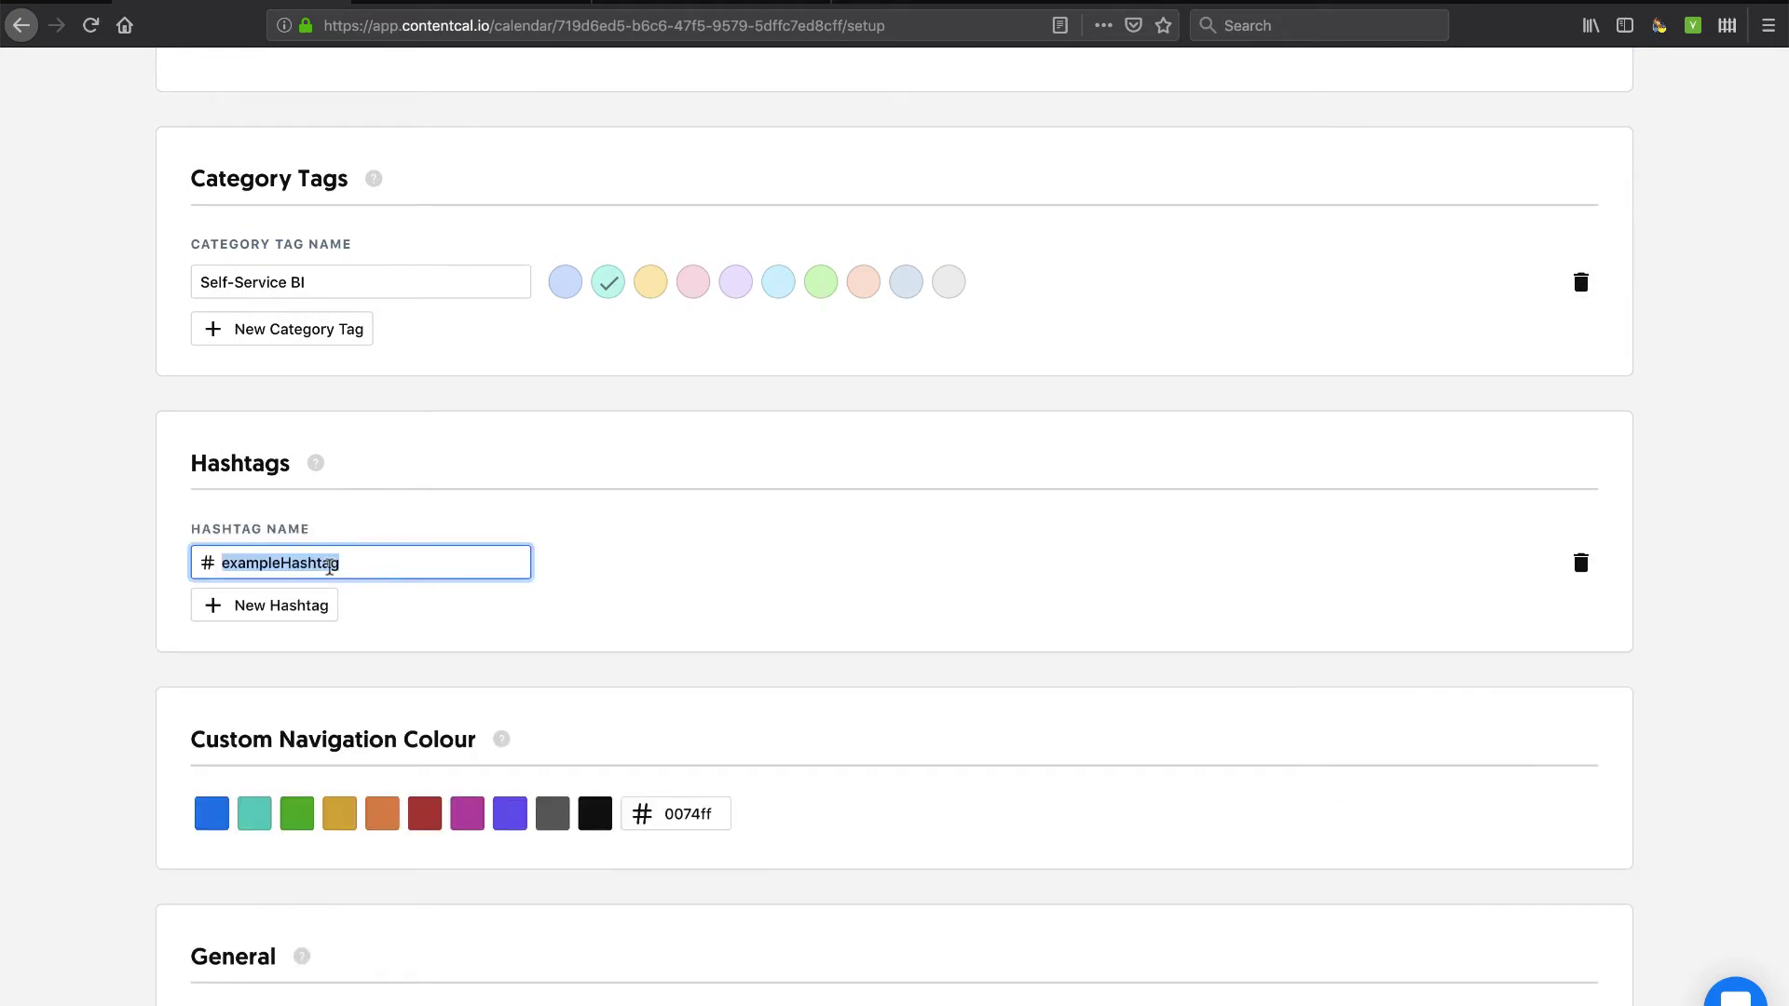
{"action": "type", "text": "bysi"}
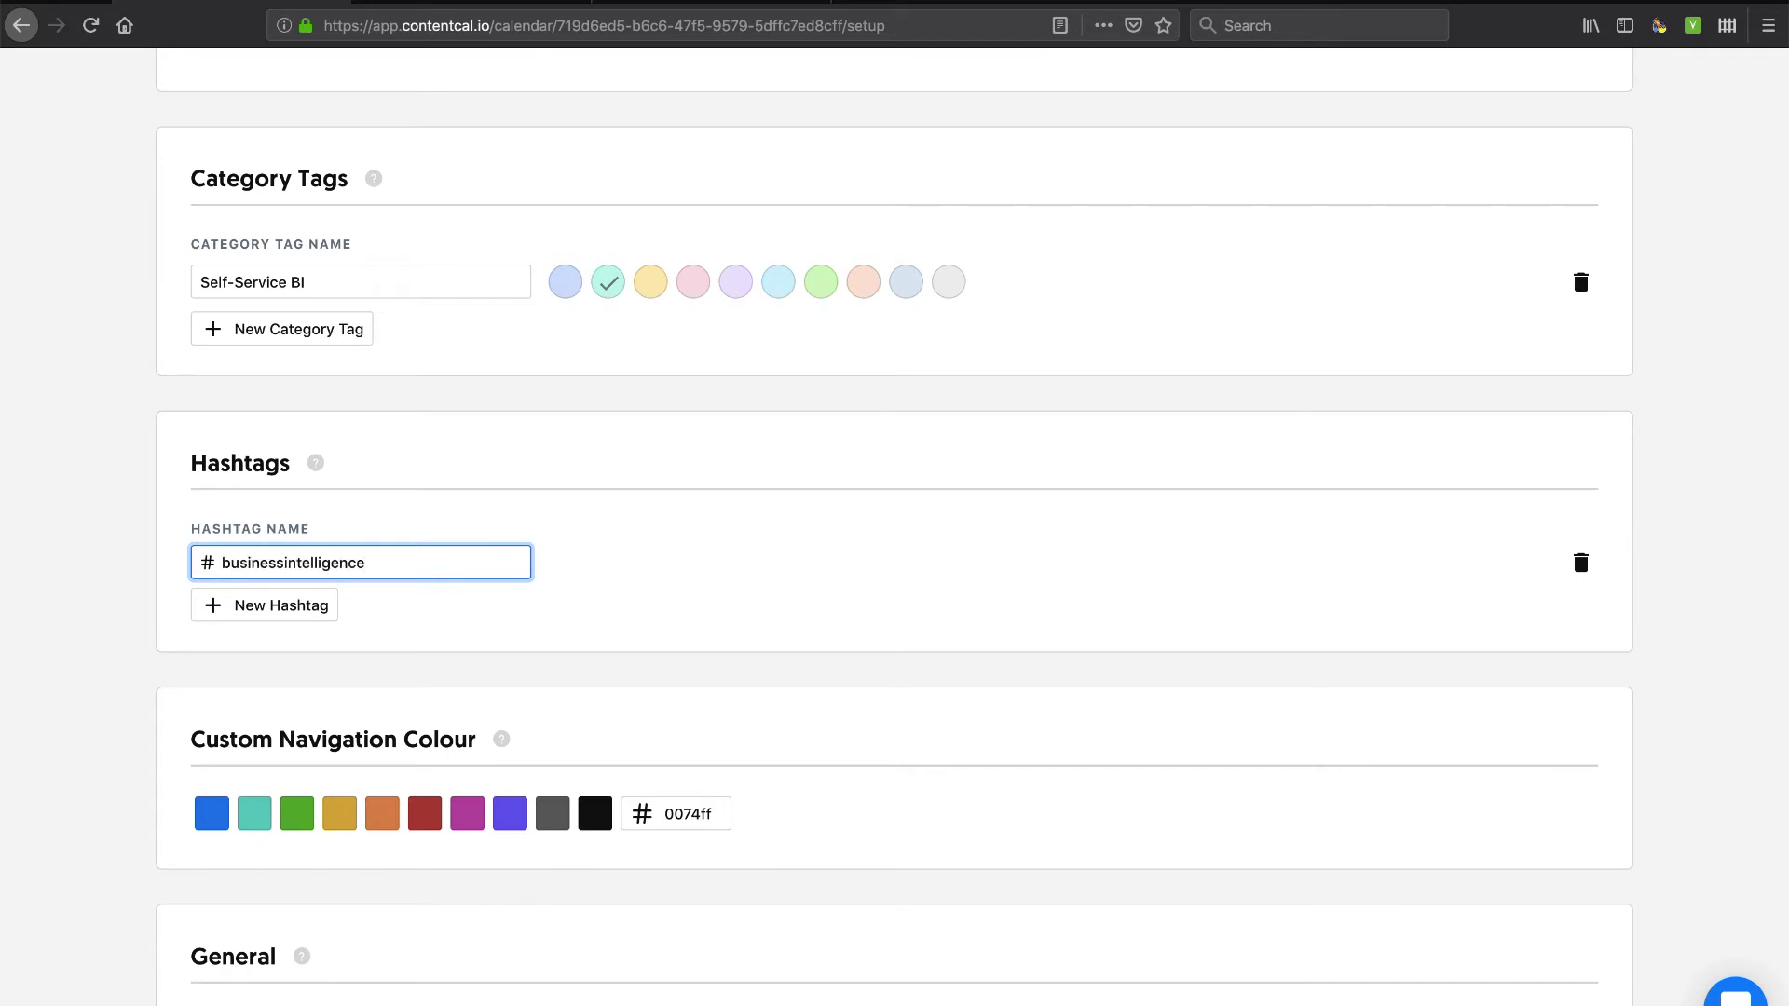
{"action": "left_click", "coordinate": [425, 643]}
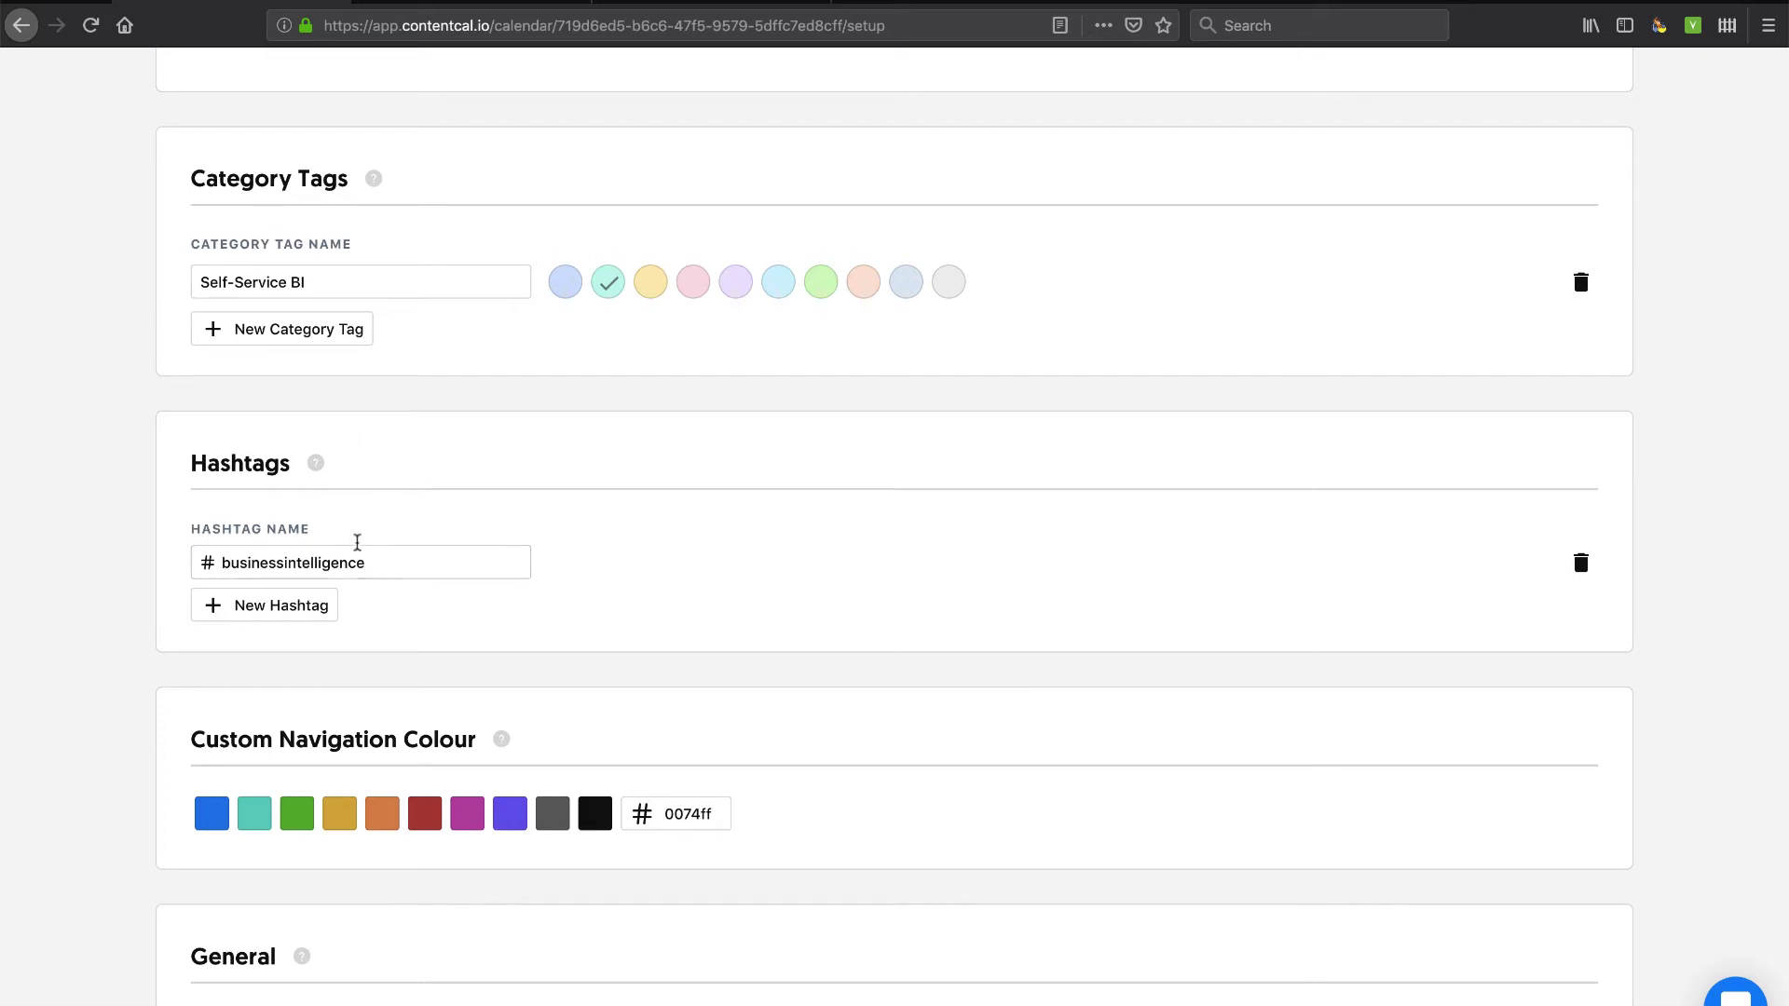
{"action": "left_click", "coordinate": [380, 563]}
{"action": "left_click", "coordinate": [388, 270]}
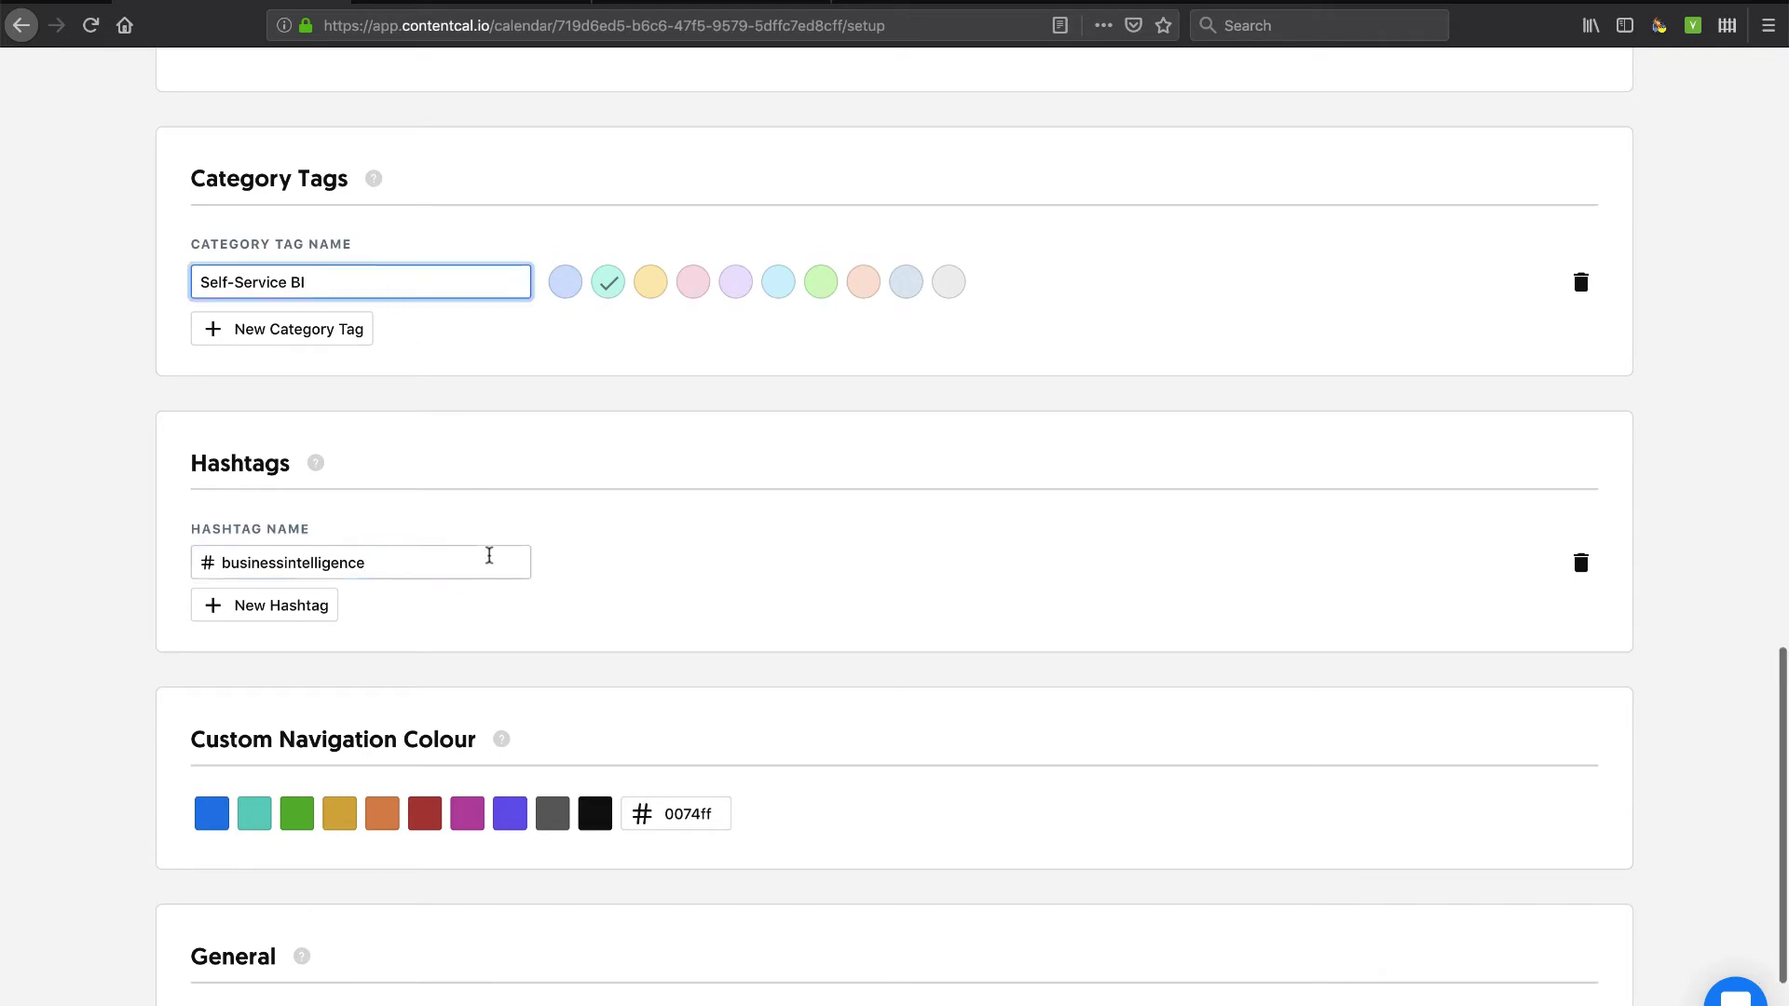
{"action": "scroll", "coordinate": [487, 555], "scroll_direction": "down", "scroll_amount": 5}
{"action": "scroll", "coordinate": [491, 561], "scroll_direction": "up", "scroll_amount": 5}
{"action": "scroll", "coordinate": [491, 561], "scroll_direction": "down", "scroll_amount": 5}
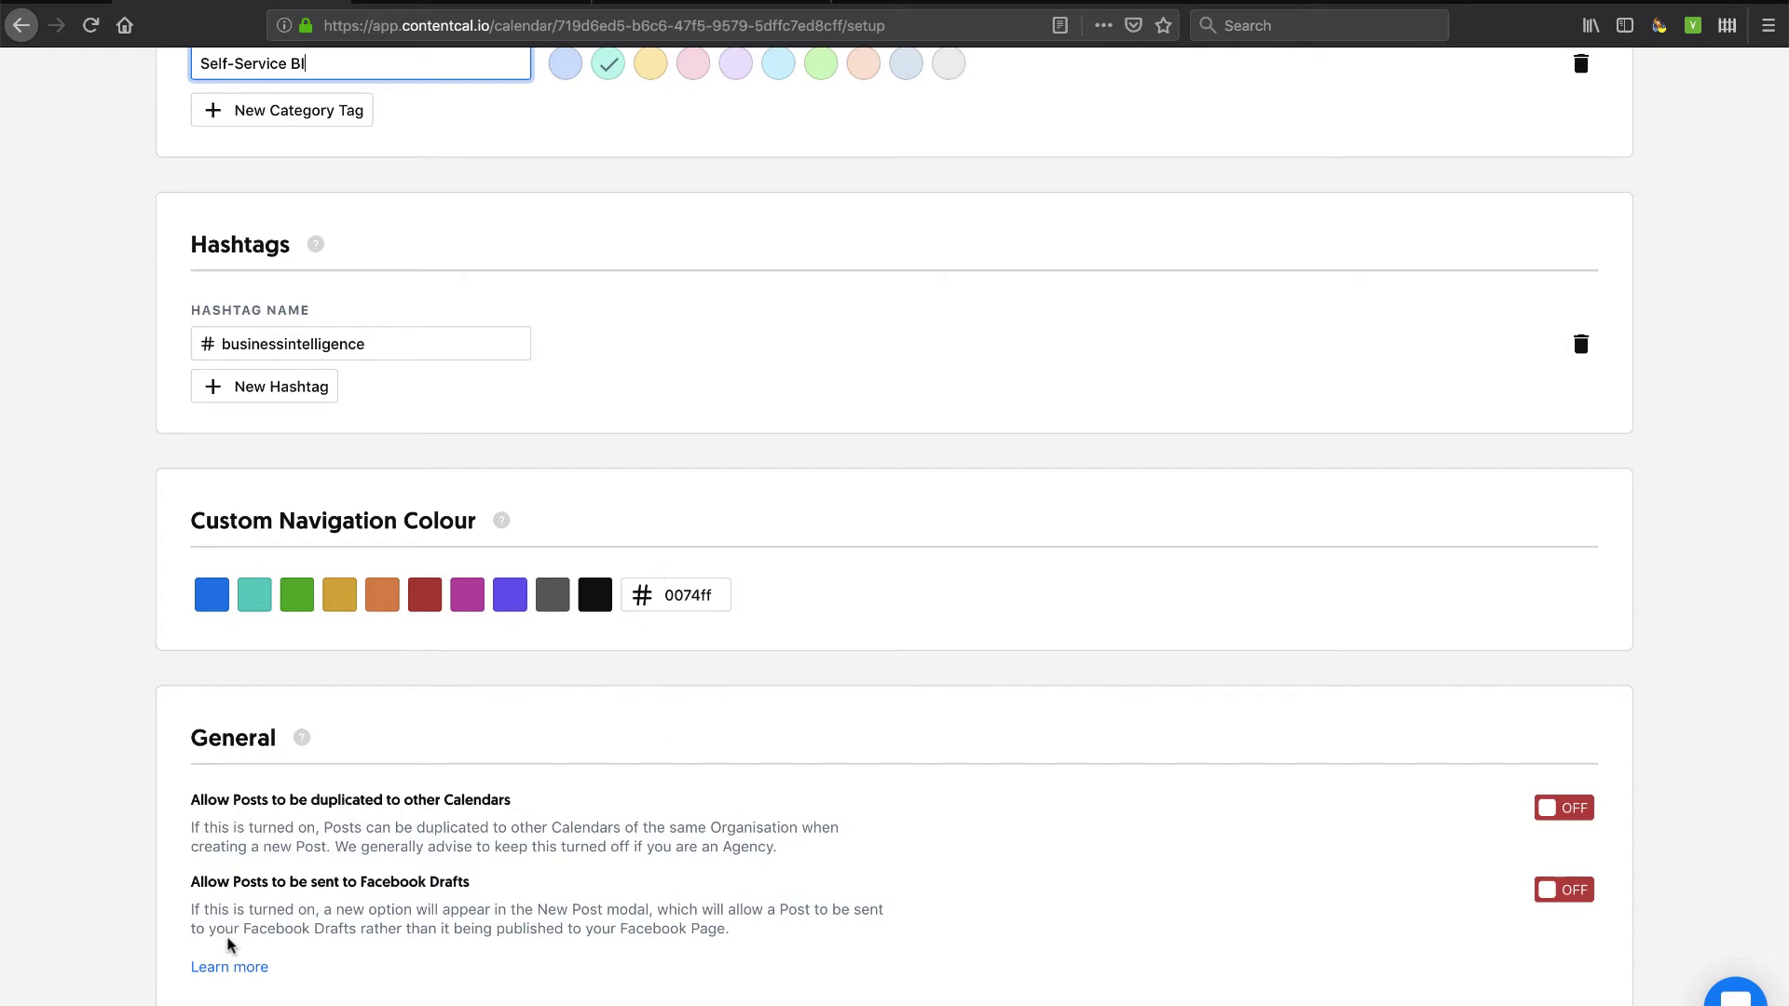
{"action": "scroll", "coordinate": [503, 839], "scroll_direction": "up", "scroll_amount": 20}
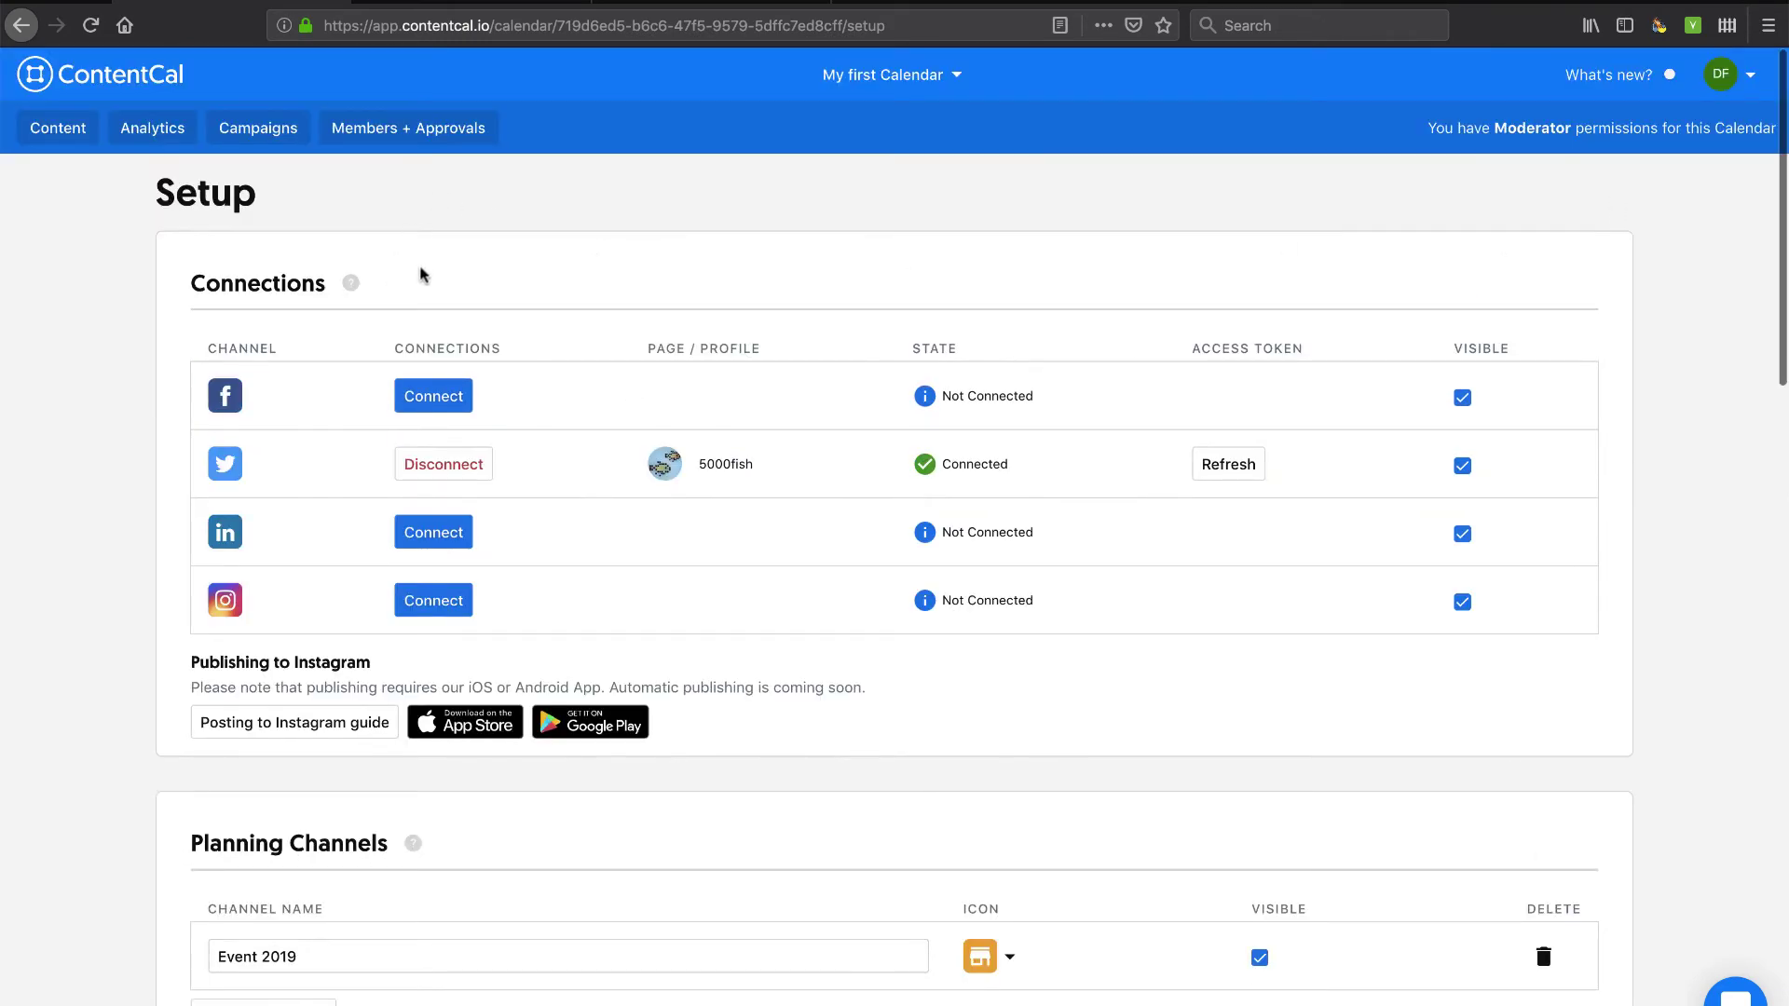
Visit the week view and return to Setup to verify the hashtag and Self-Service BI tag.
{"action": "left_click", "coordinate": [1748, 76]}
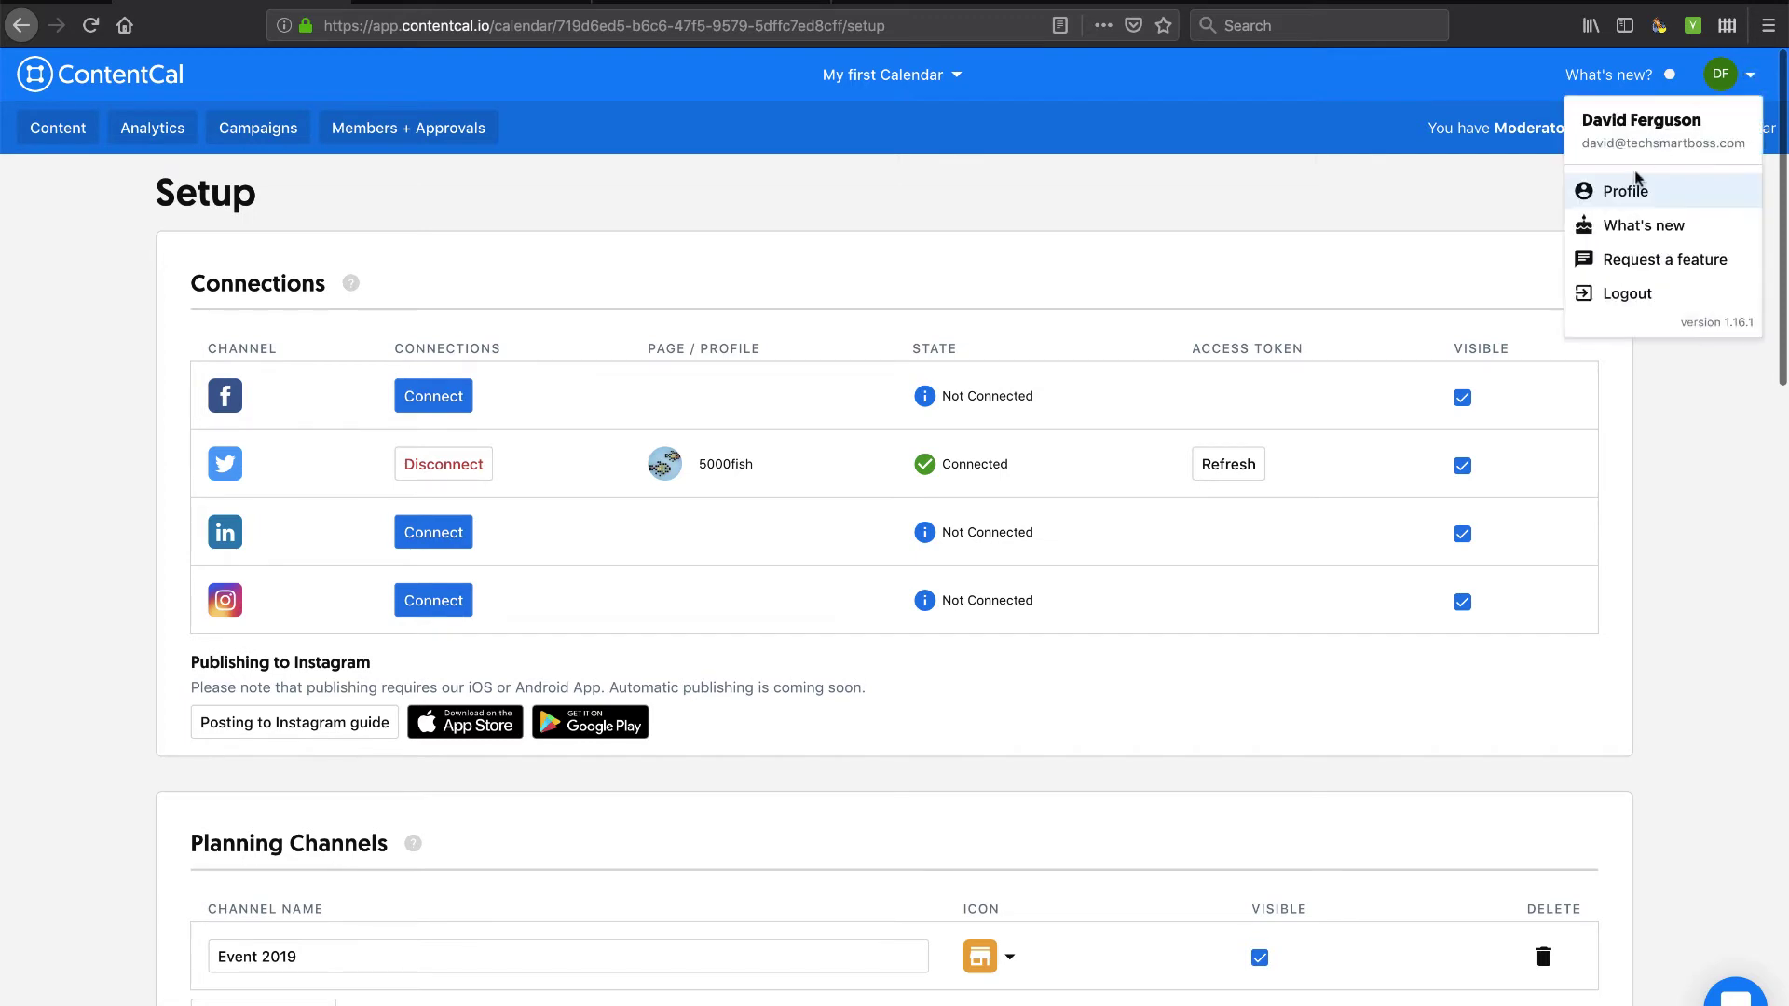
{"action": "left_click", "coordinate": [79, 136]}
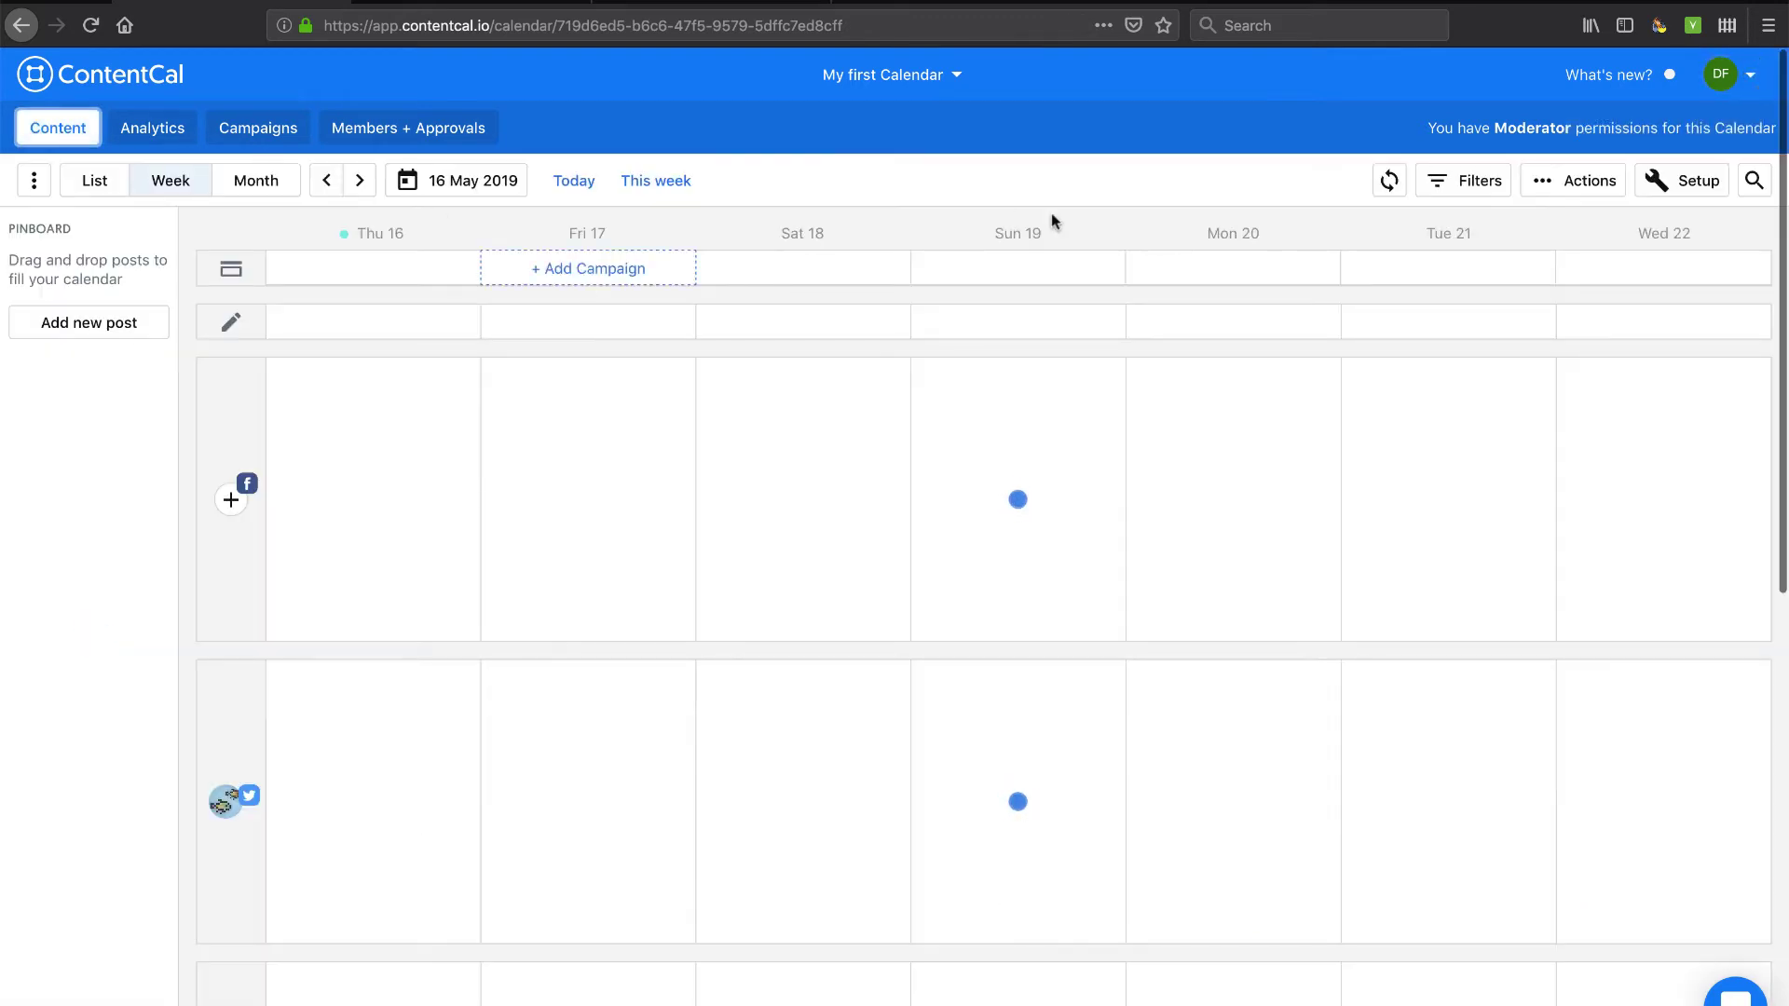
{"action": "left_click", "coordinate": [1681, 181]}
{"action": "scroll", "coordinate": [1308, 620], "scroll_direction": "down", "scroll_amount": 8}
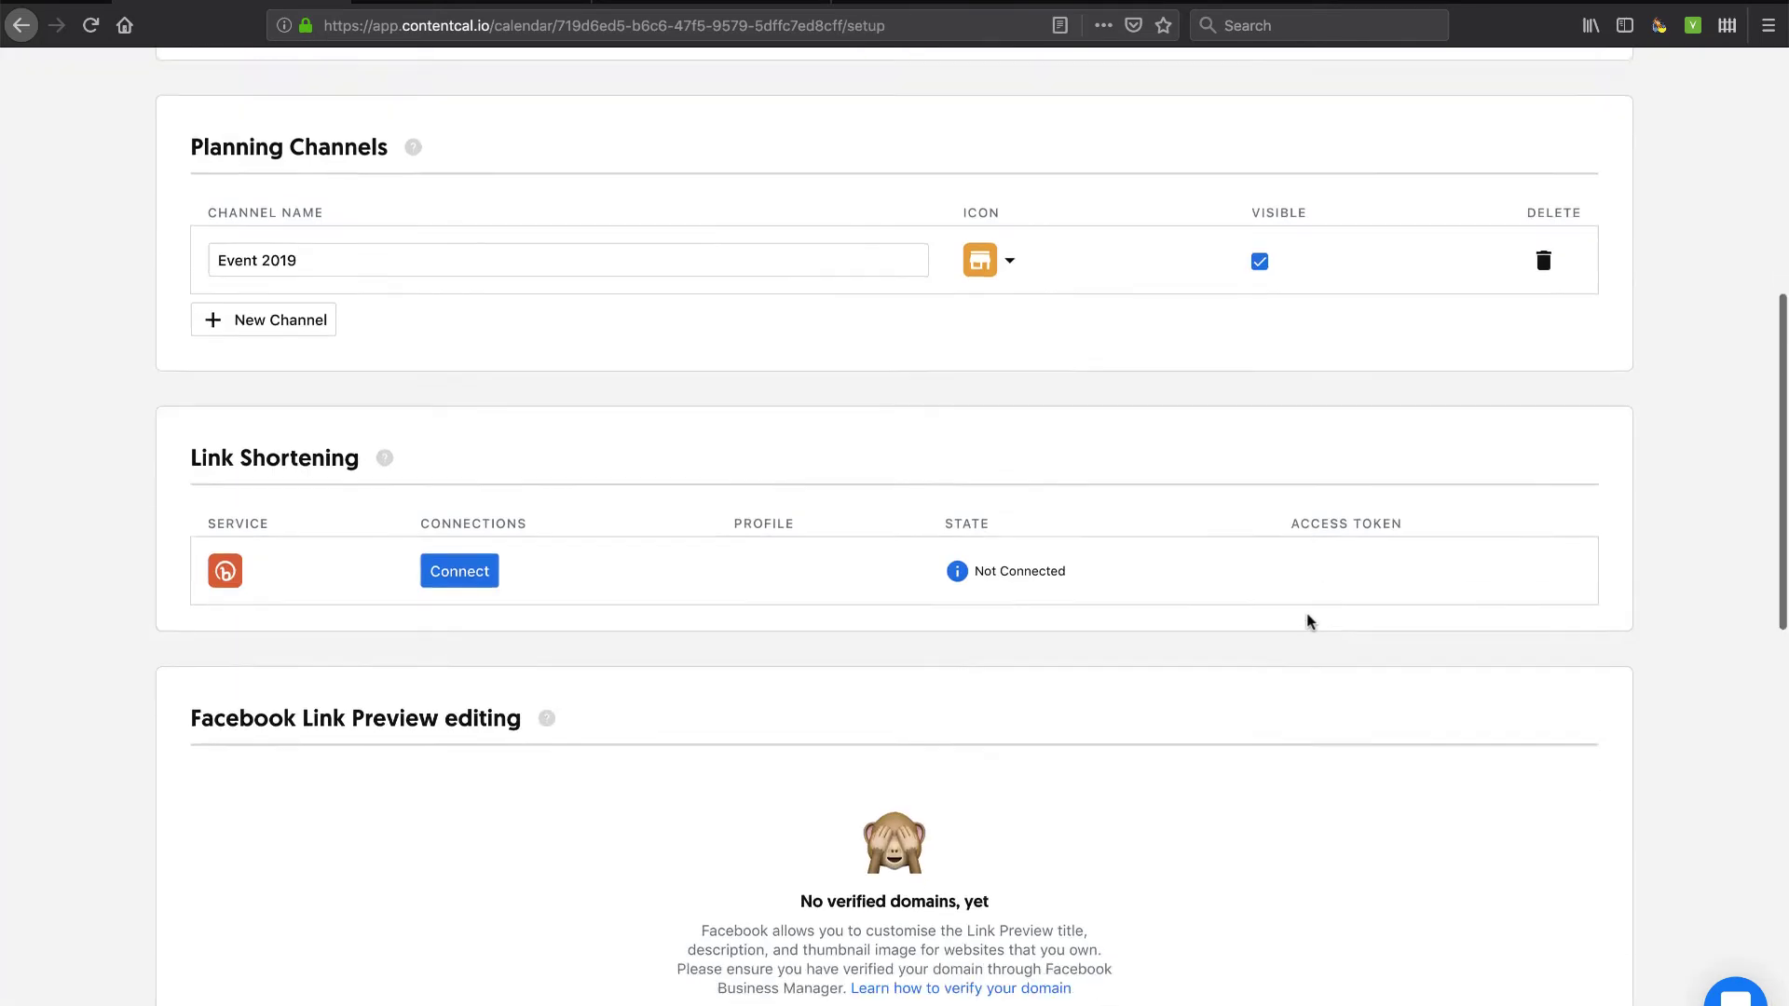
{"action": "scroll", "coordinate": [1308, 620], "scroll_direction": "down", "scroll_amount": 12}
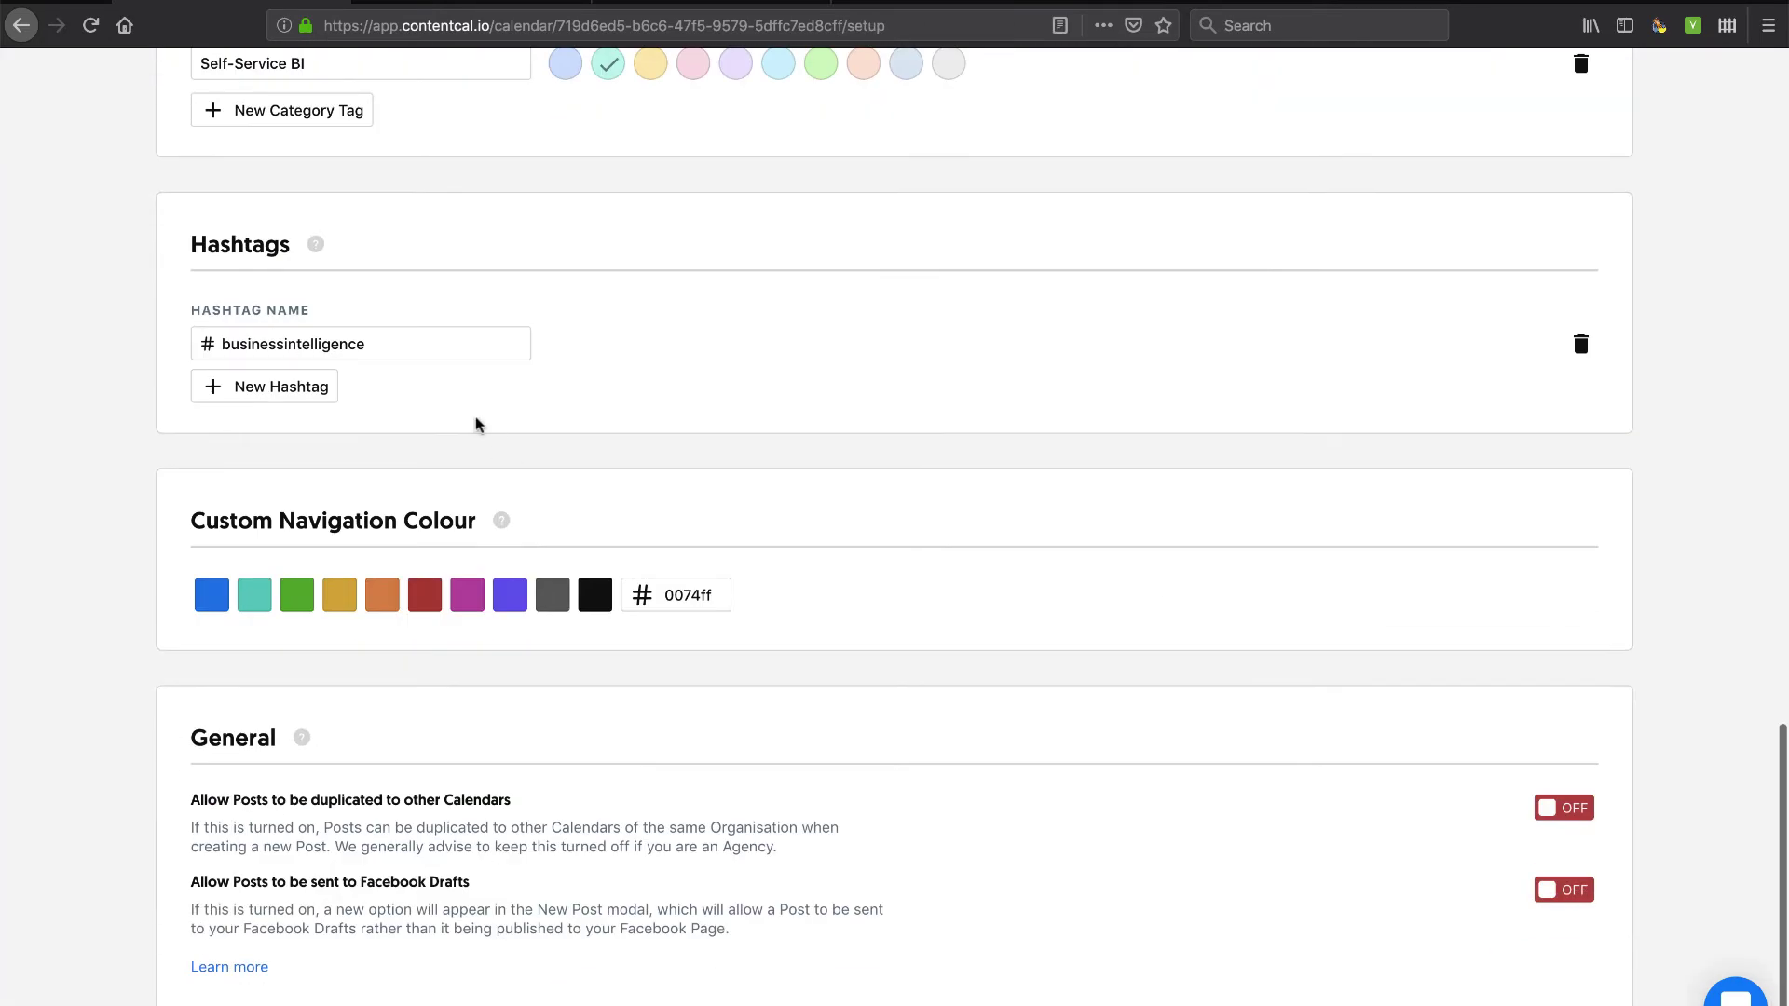
{"action": "left_click", "coordinate": [399, 343]}
{"action": "scroll", "coordinate": [401, 350], "scroll_direction": "up", "scroll_amount": 2}
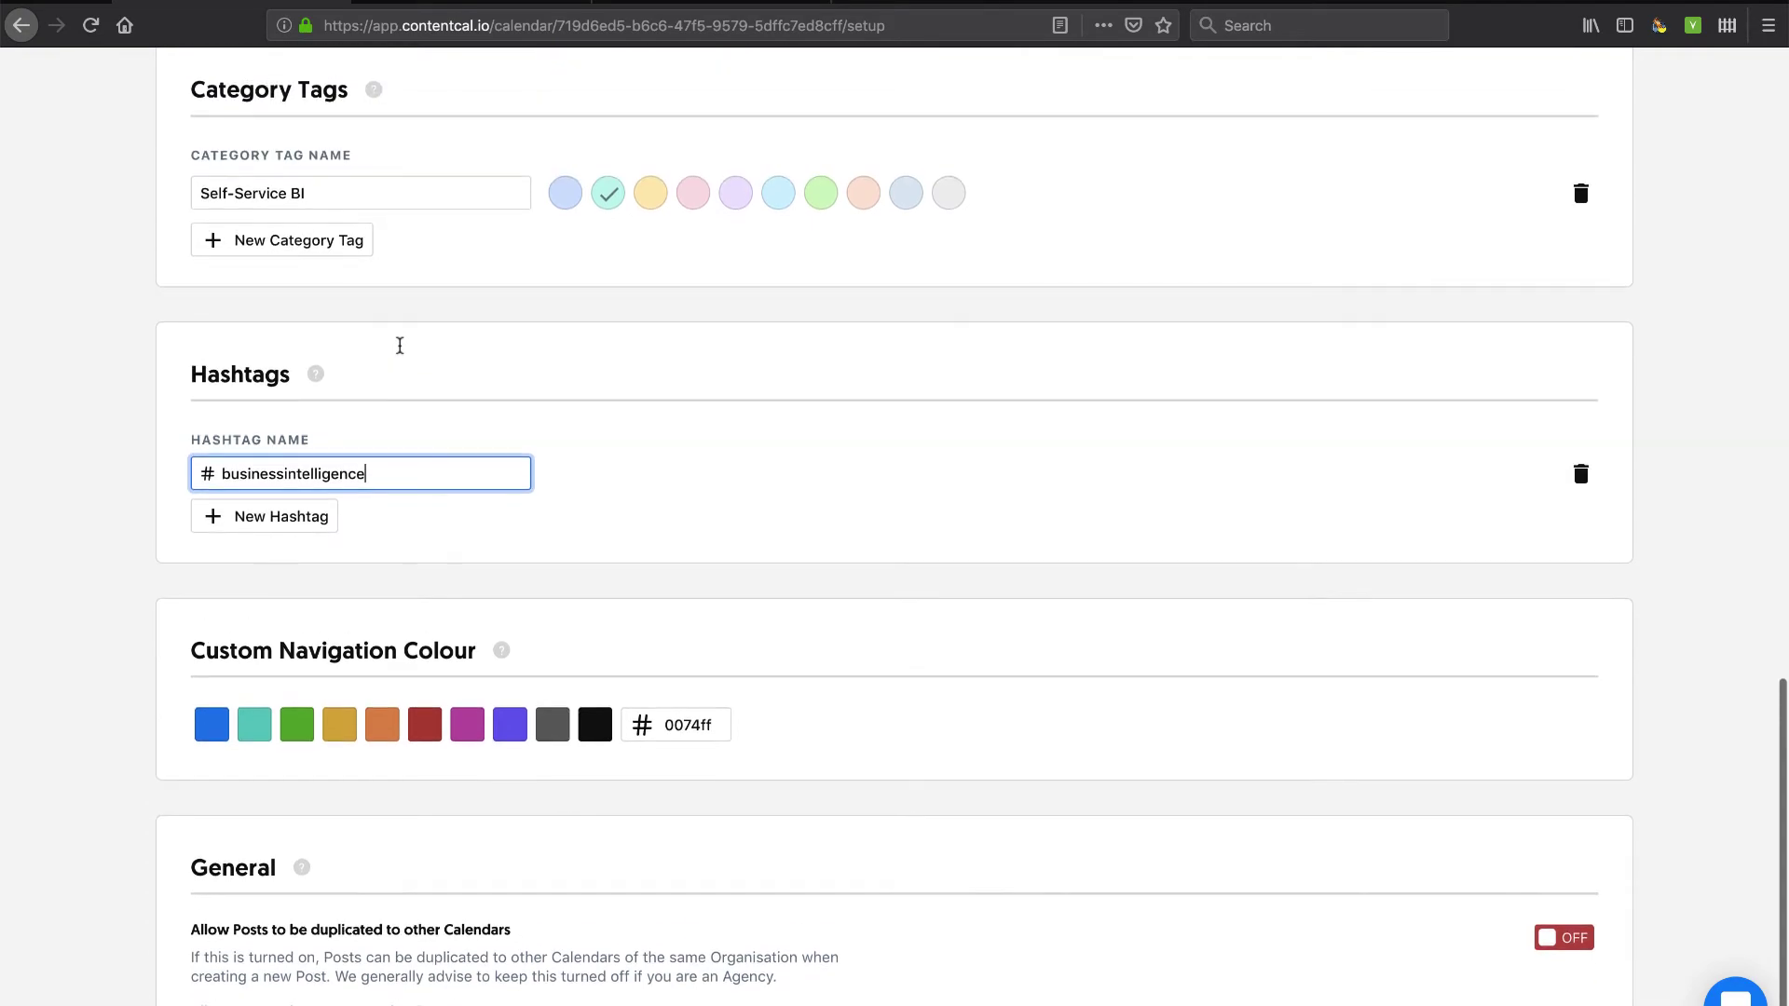
{"action": "left_click", "coordinate": [387, 194]}
{"action": "scroll", "coordinate": [389, 200], "scroll_direction": "up", "scroll_amount": 20}
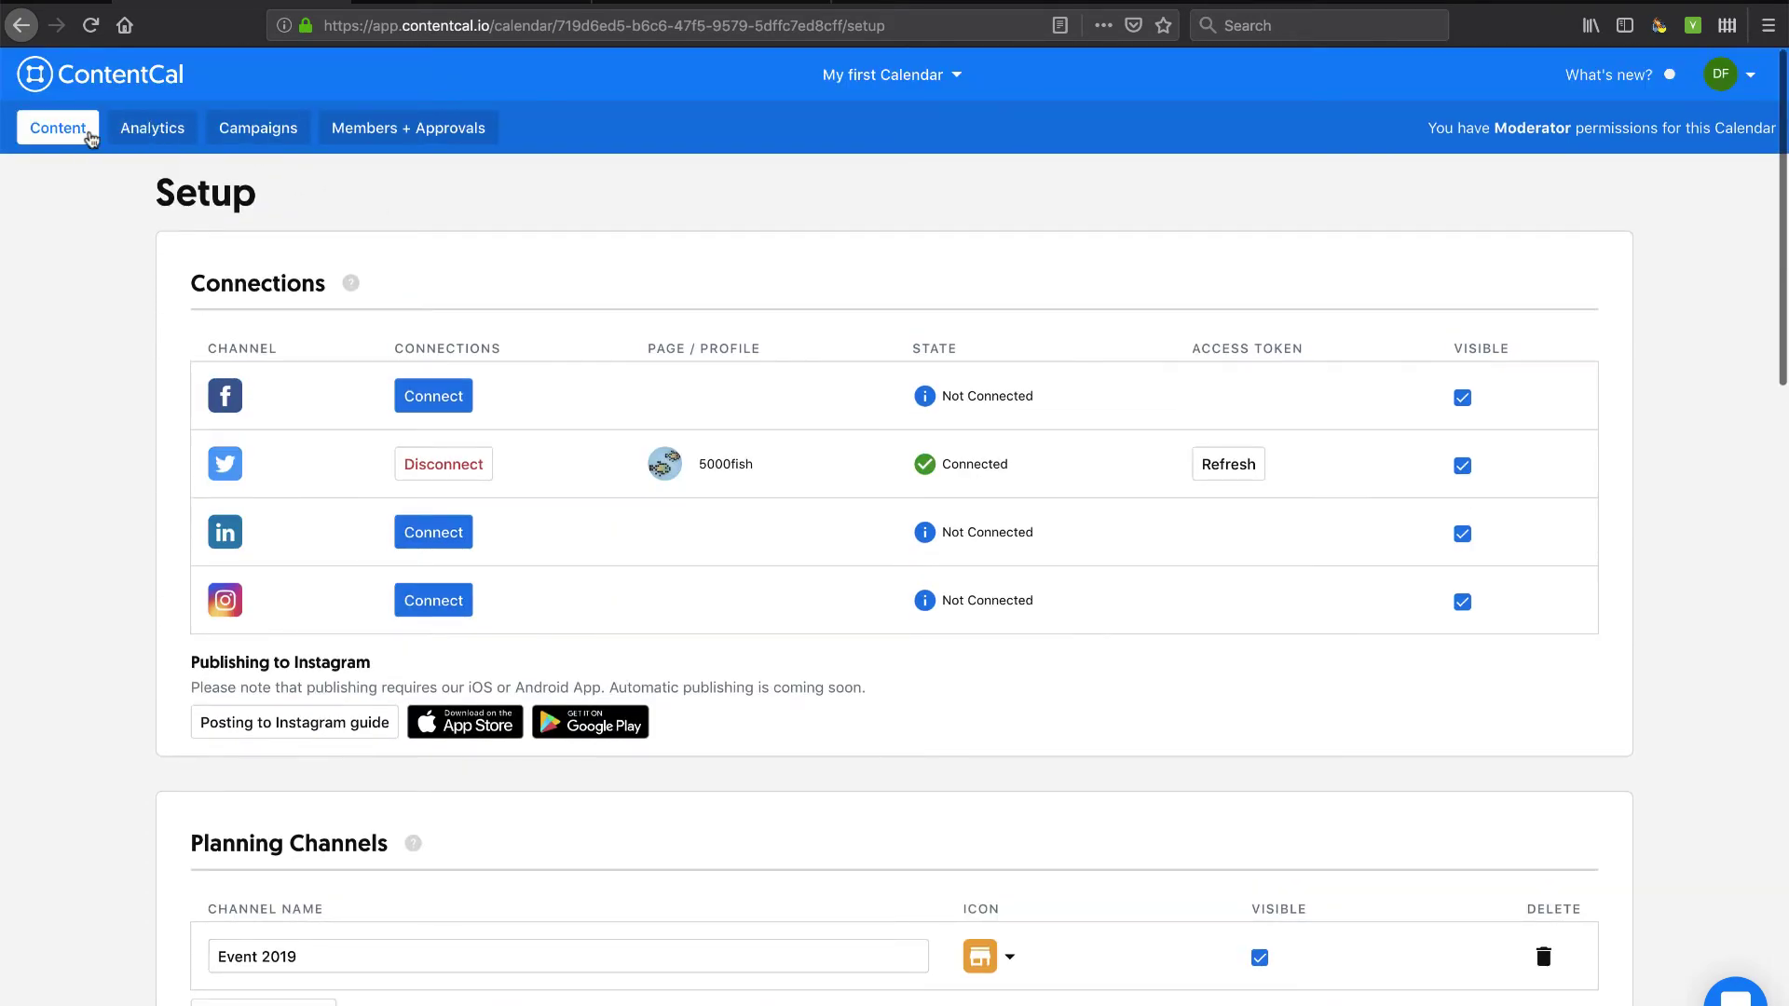
Go from Content to Analytics, dismiss its introduction, and open then close the Filters panel.
{"action": "left_click", "coordinate": [83, 136]}
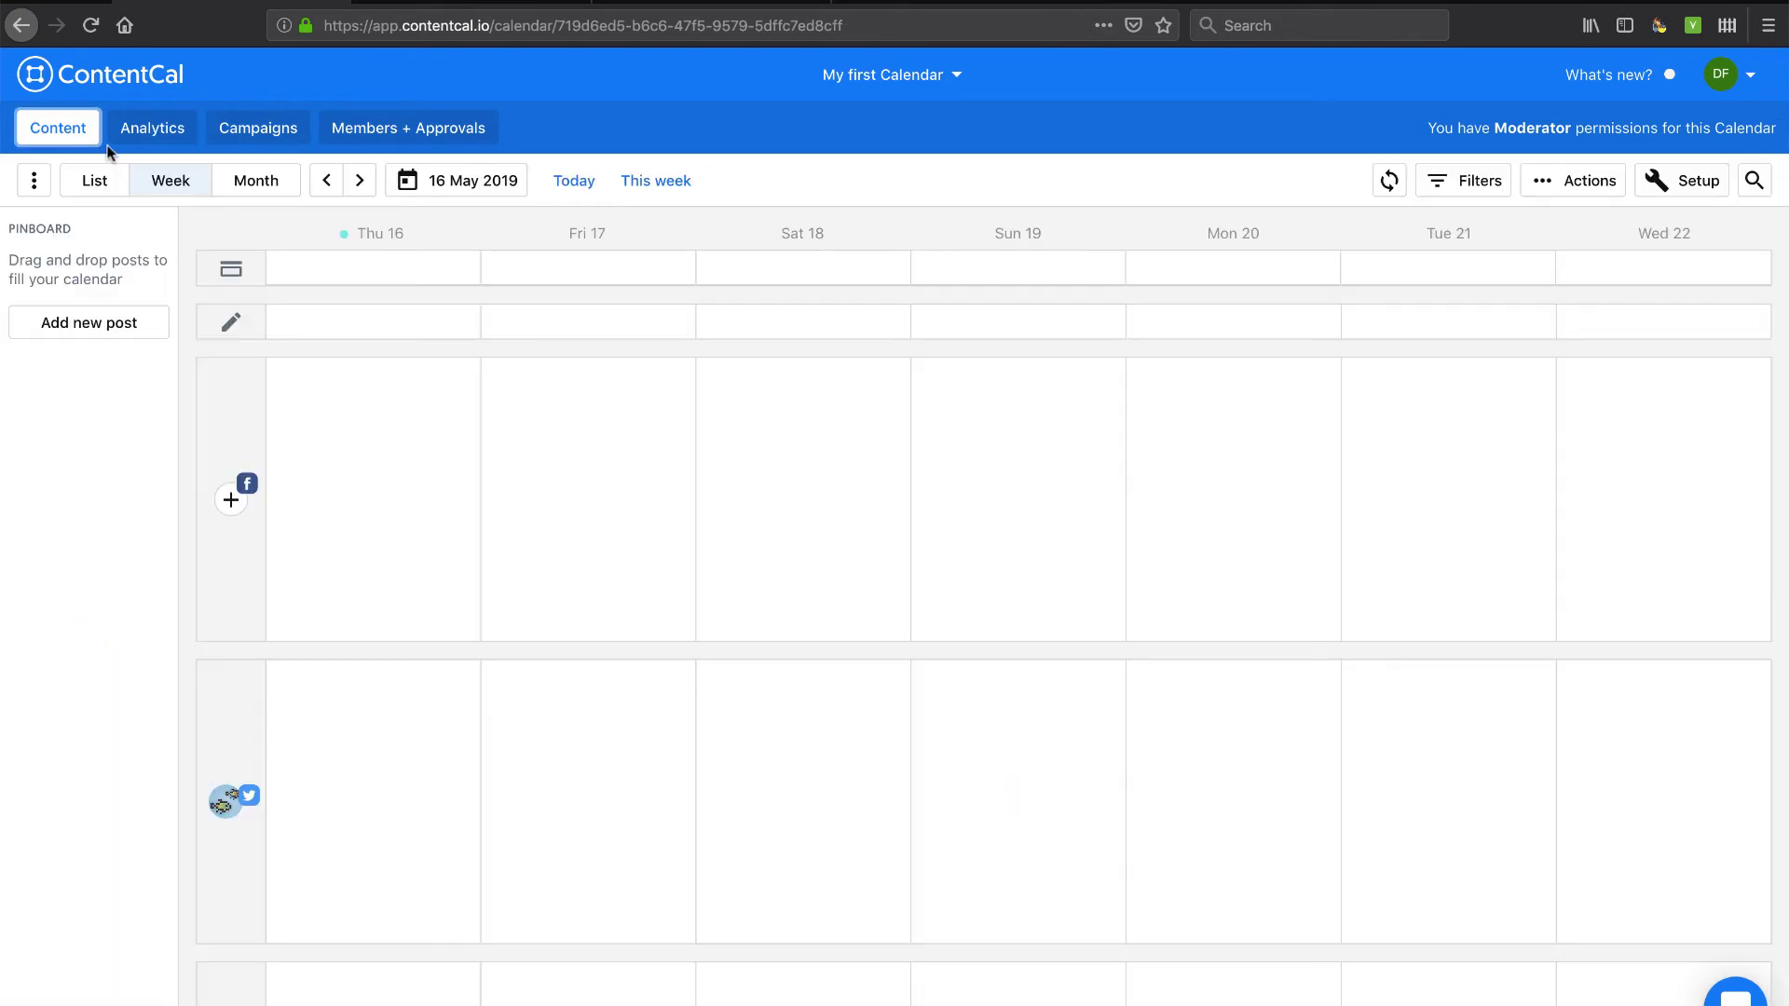
{"action": "left_click", "coordinate": [147, 131]}
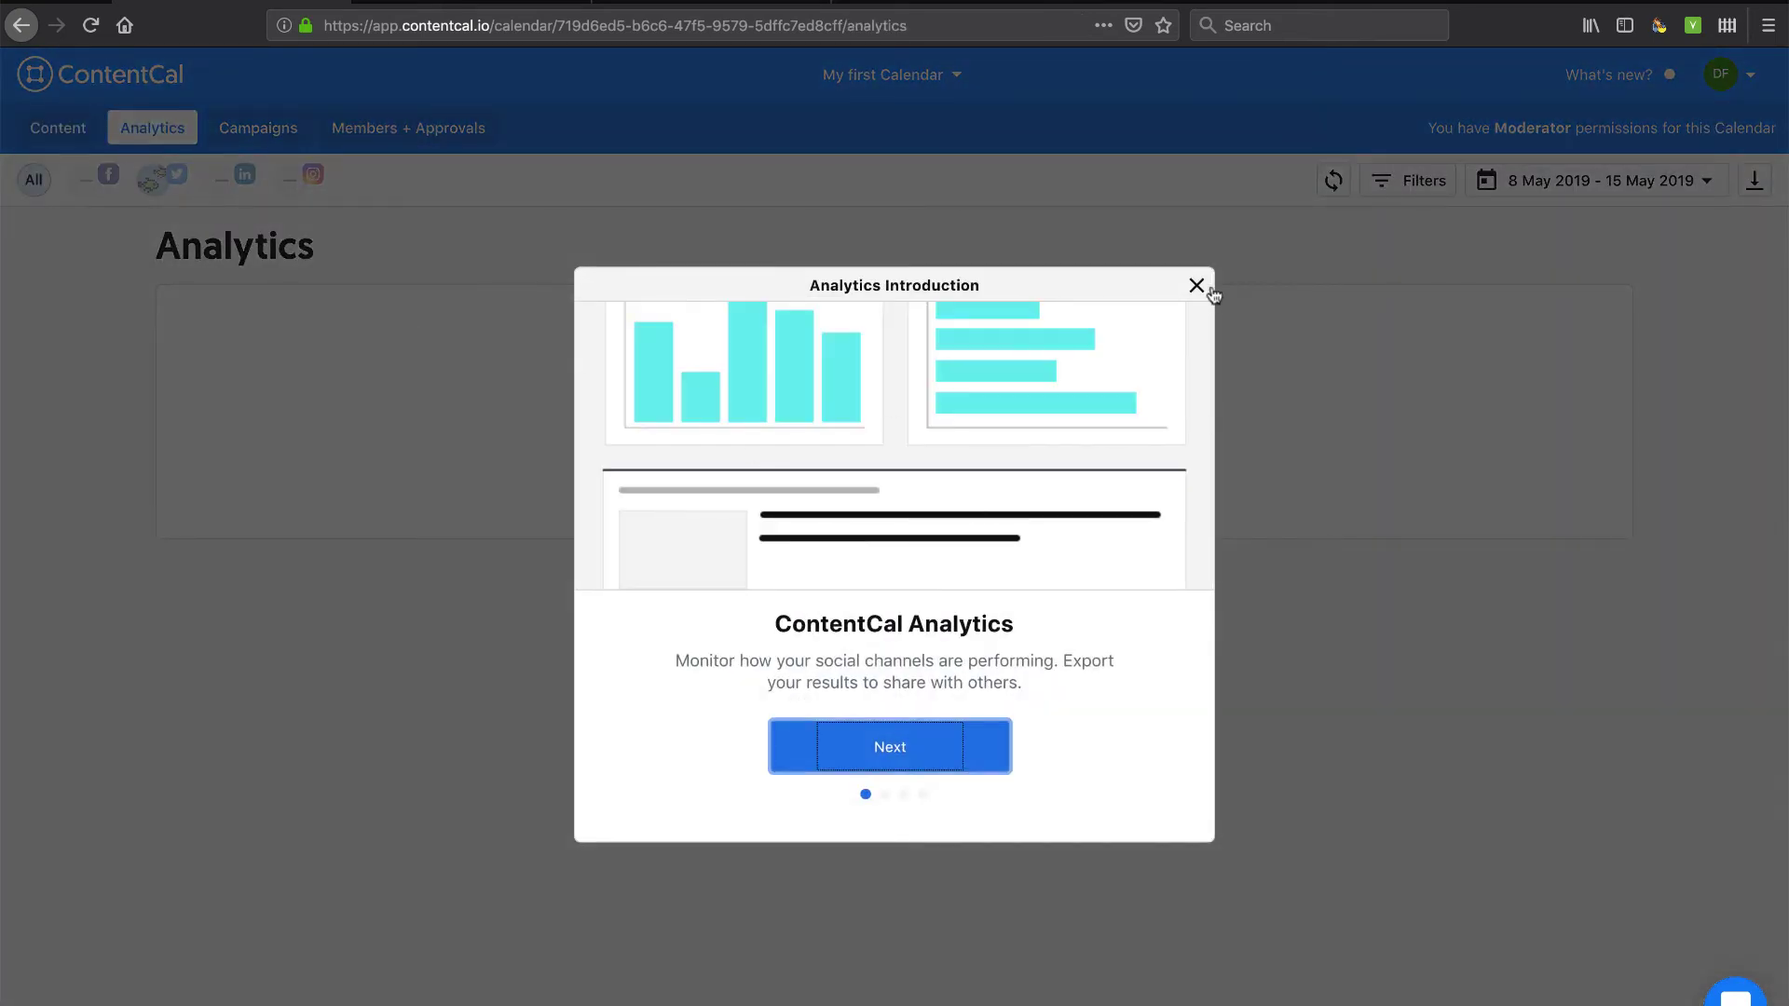
{"action": "left_click", "coordinate": [1197, 285]}
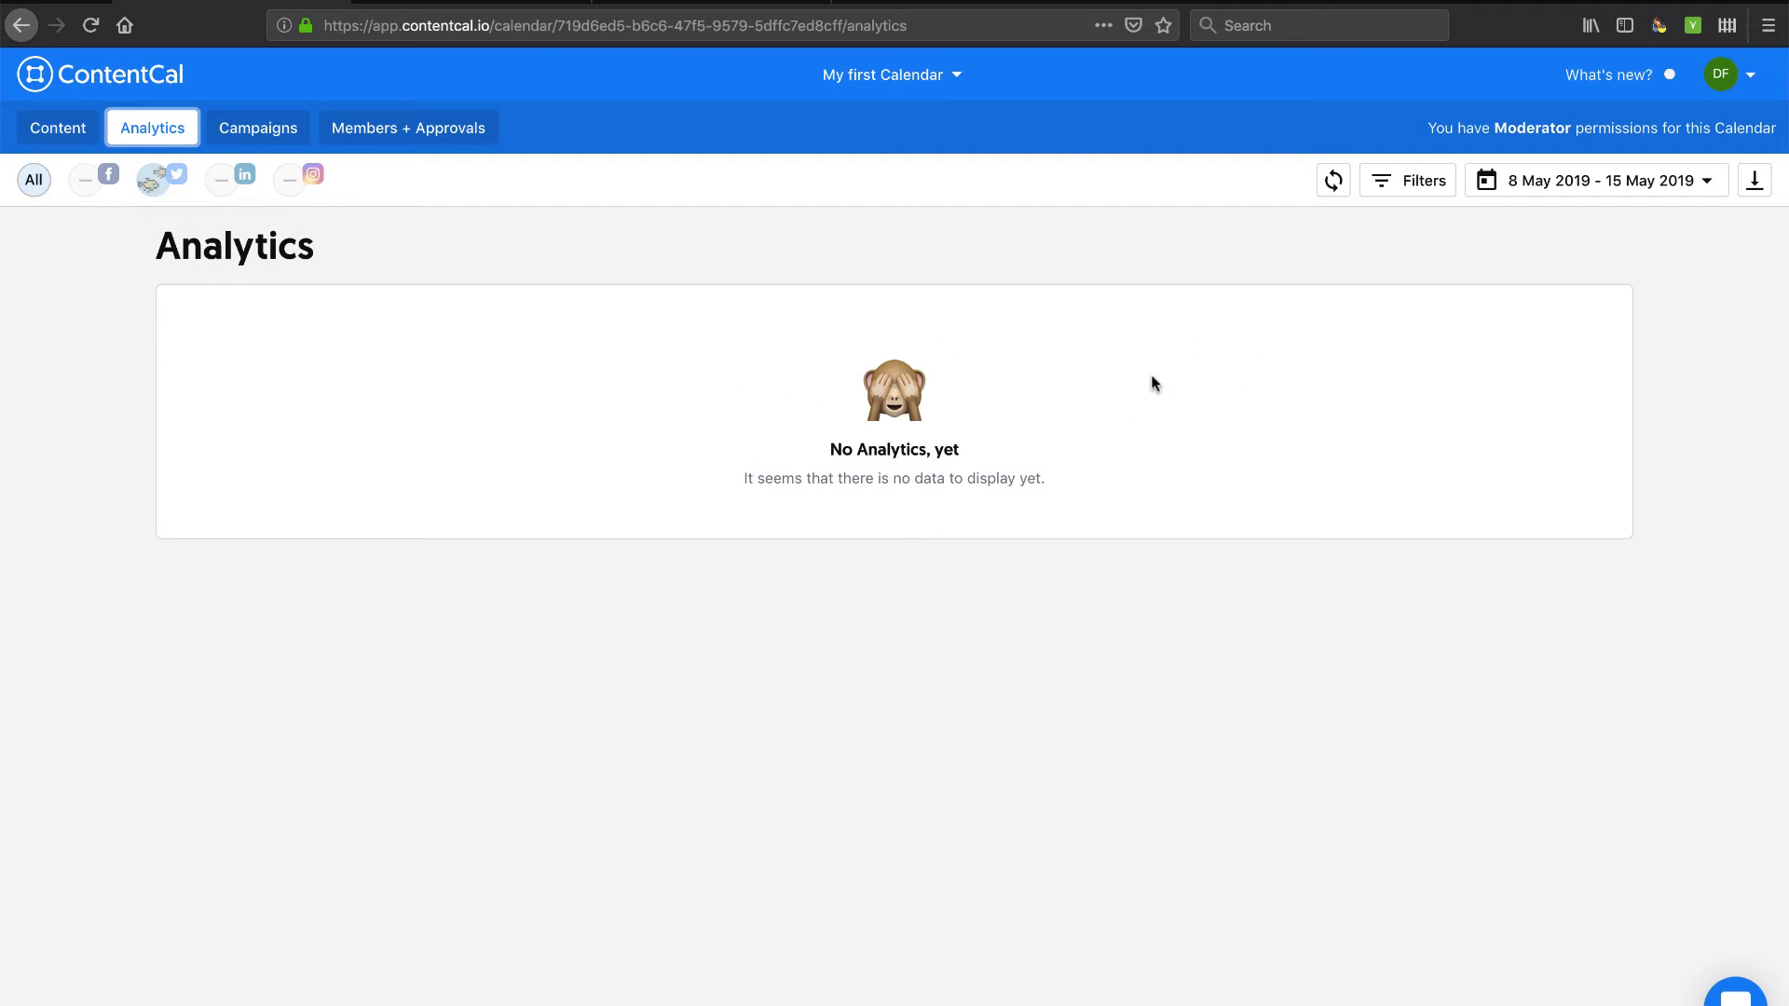
{"action": "left_click", "coordinate": [1423, 184]}
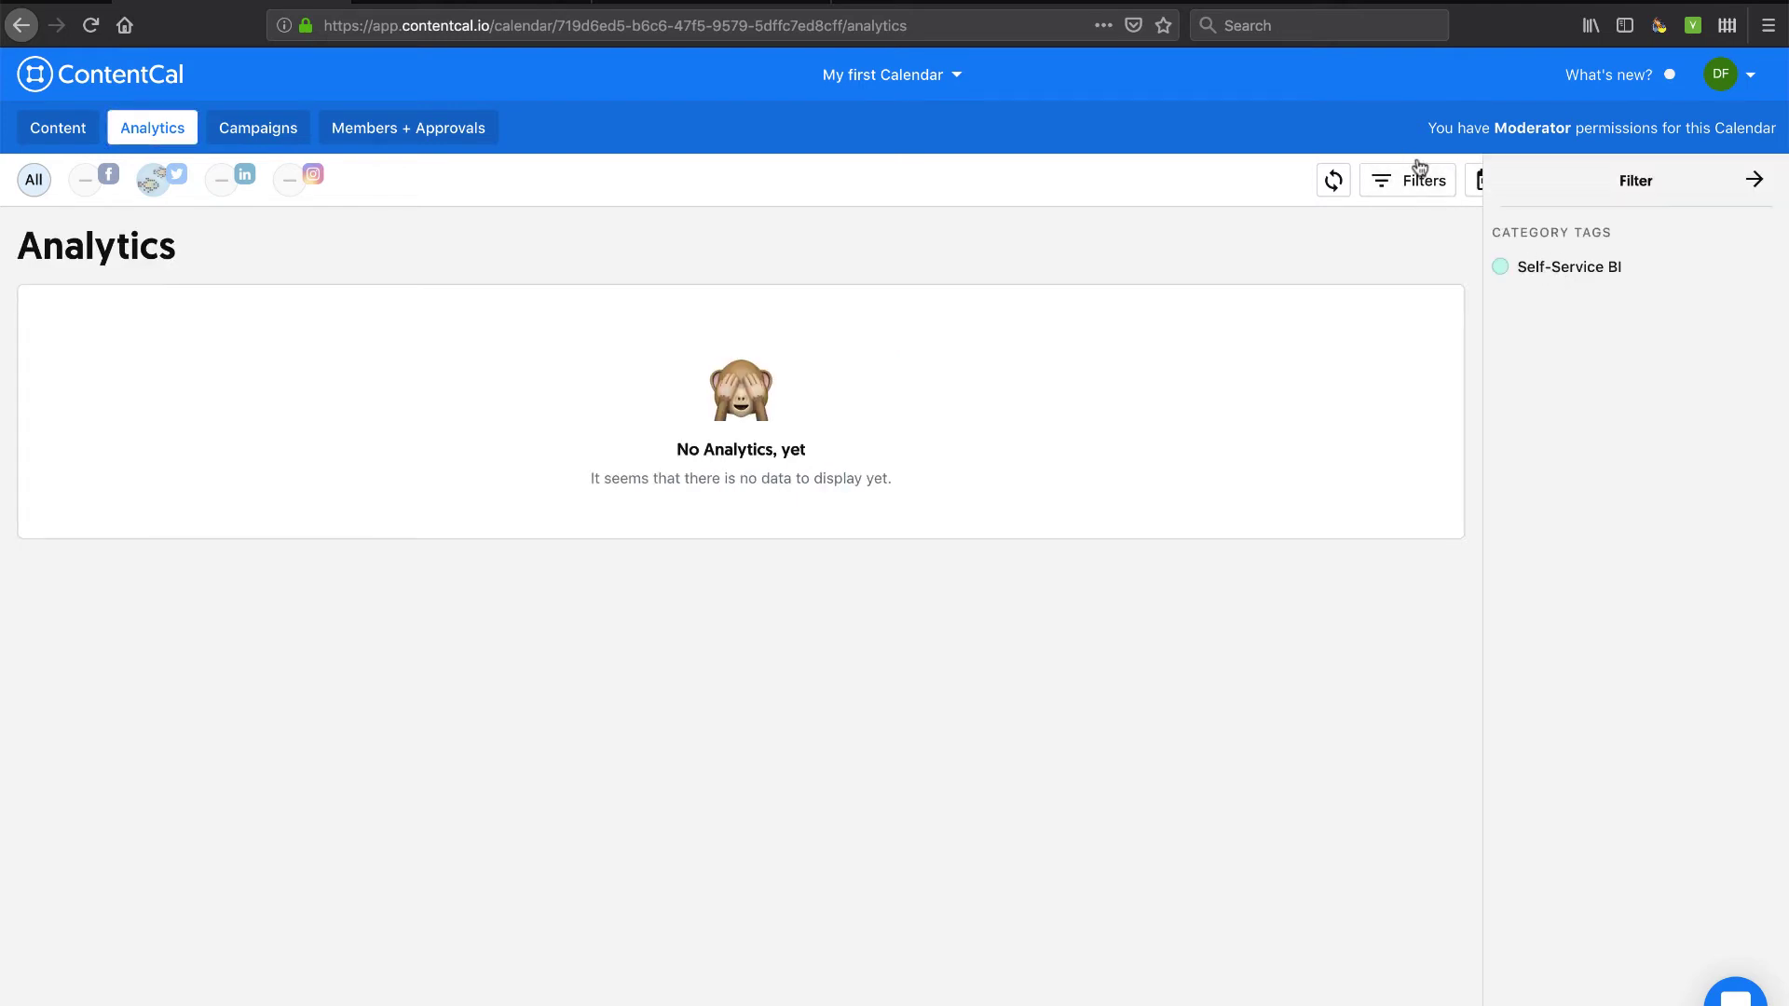
{"action": "left_click", "coordinate": [1756, 183]}
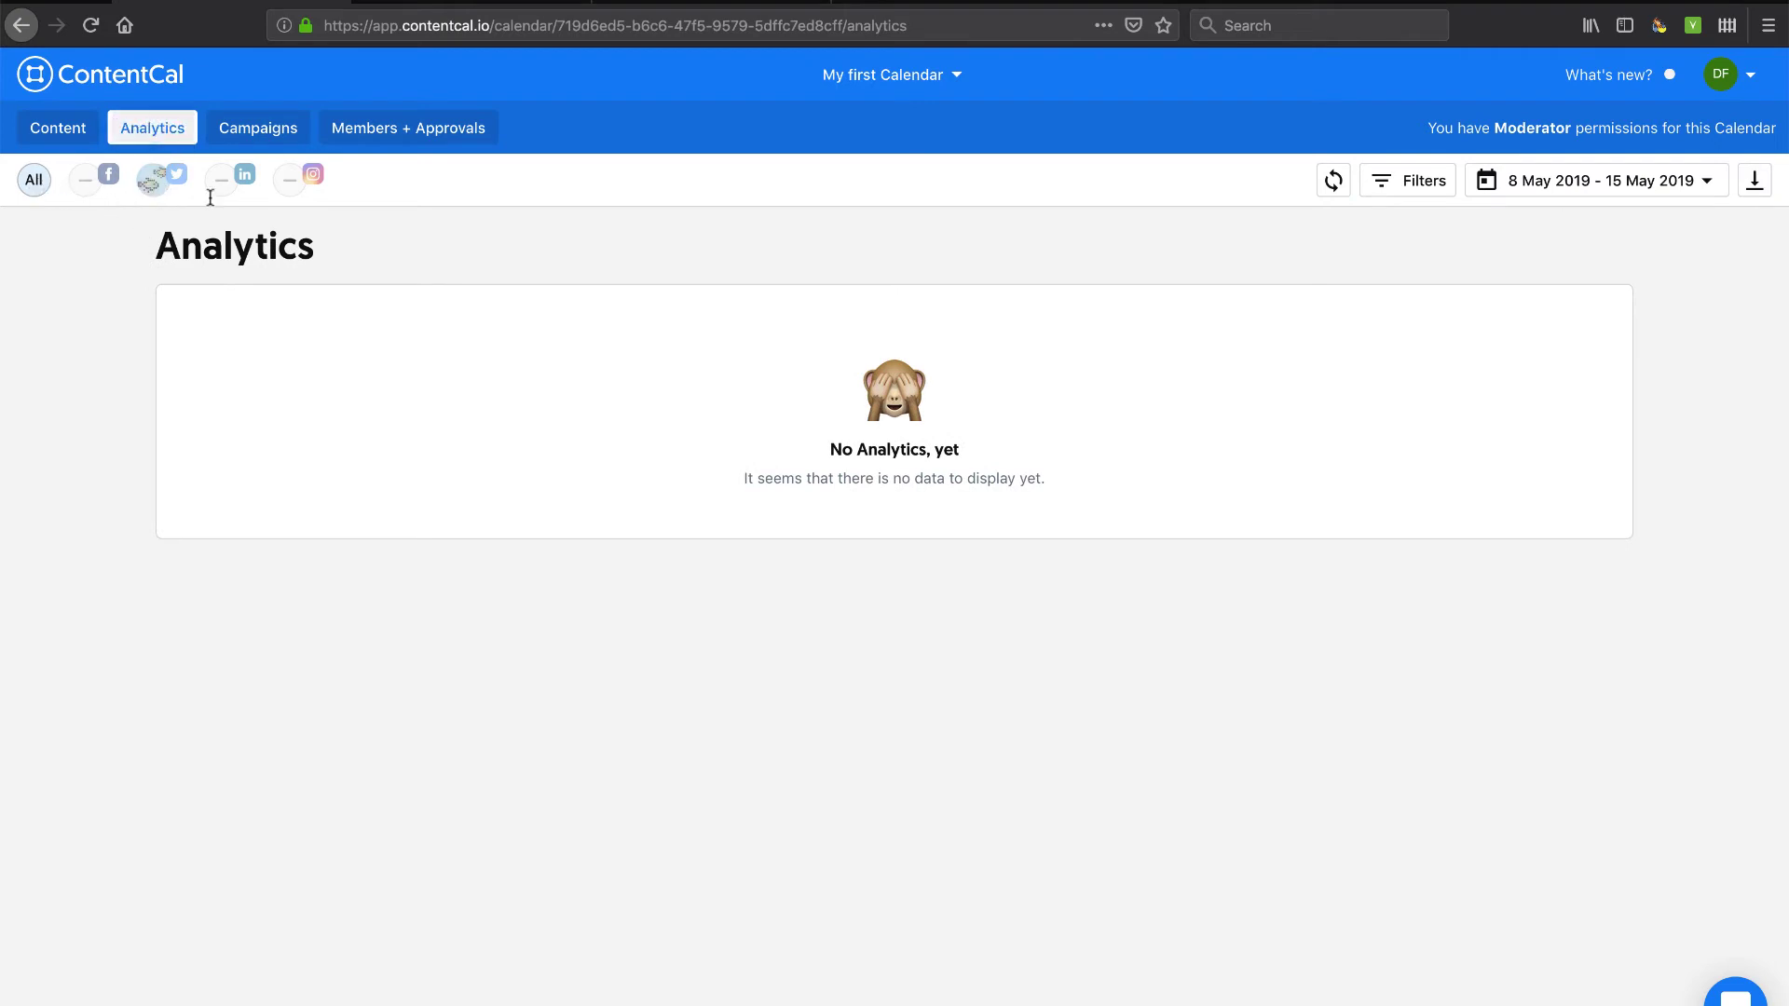
Go to the Campaigns page and dismiss its introduction slides.
{"action": "left_click", "coordinate": [250, 138]}
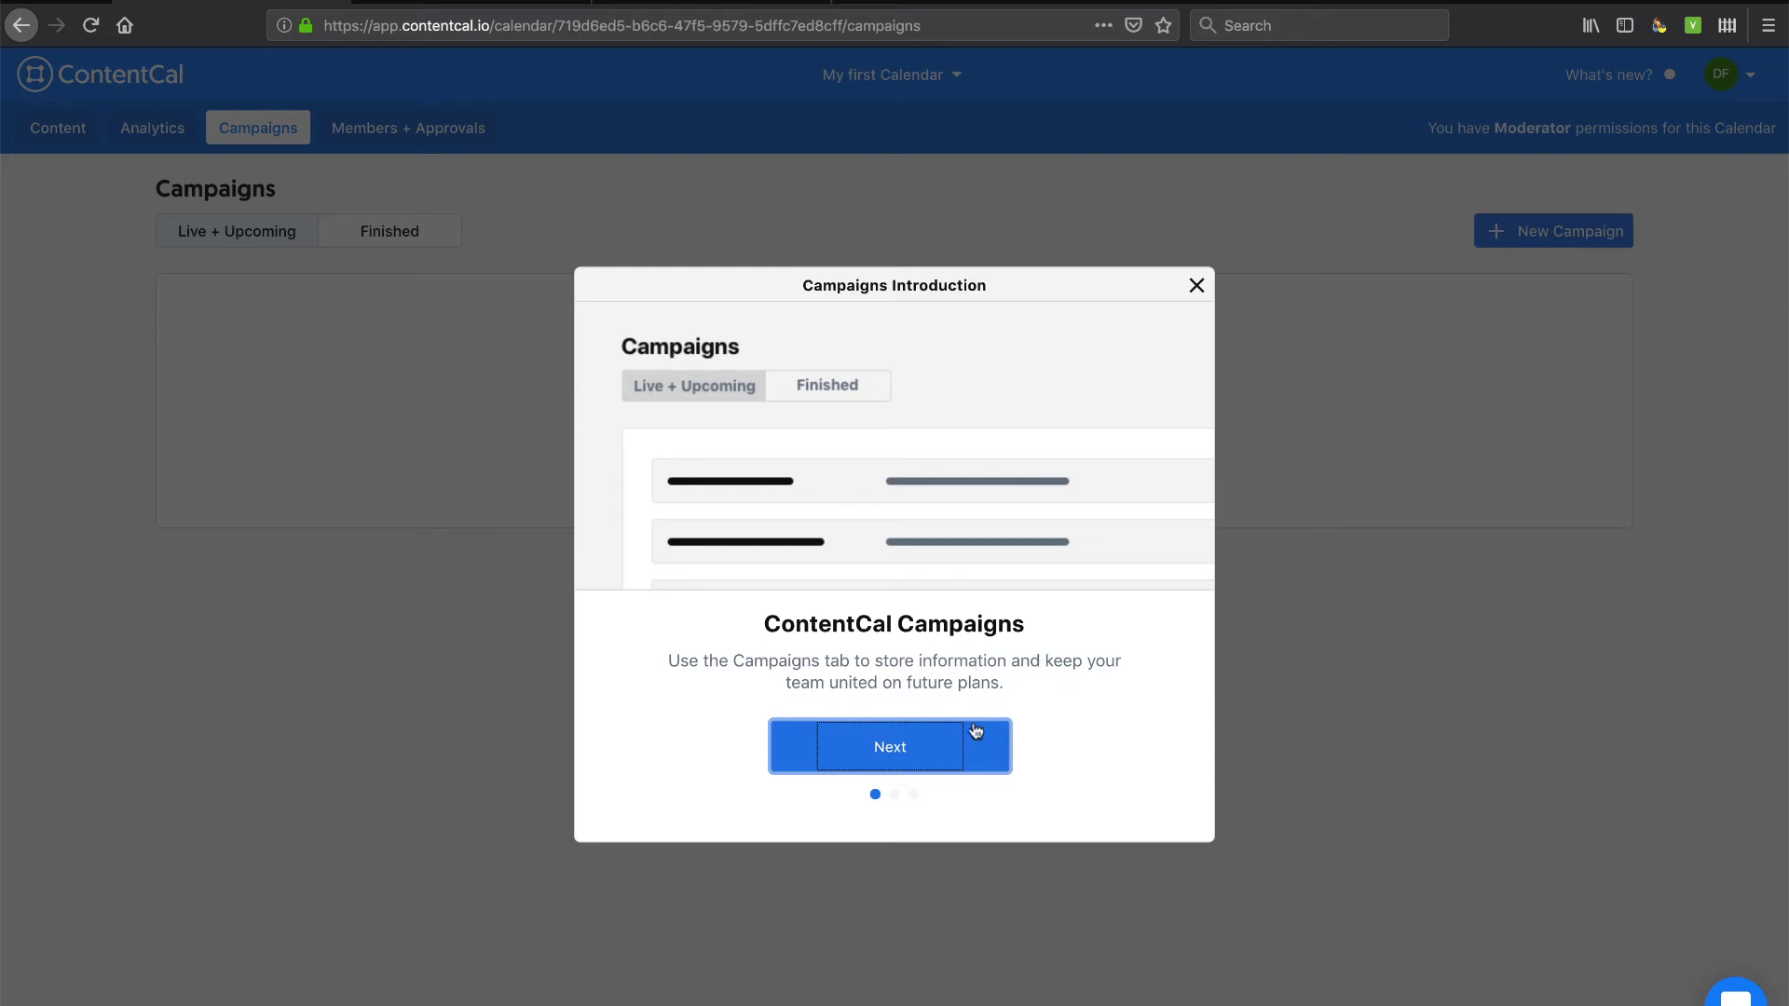
{"action": "left_click", "coordinate": [914, 742]}
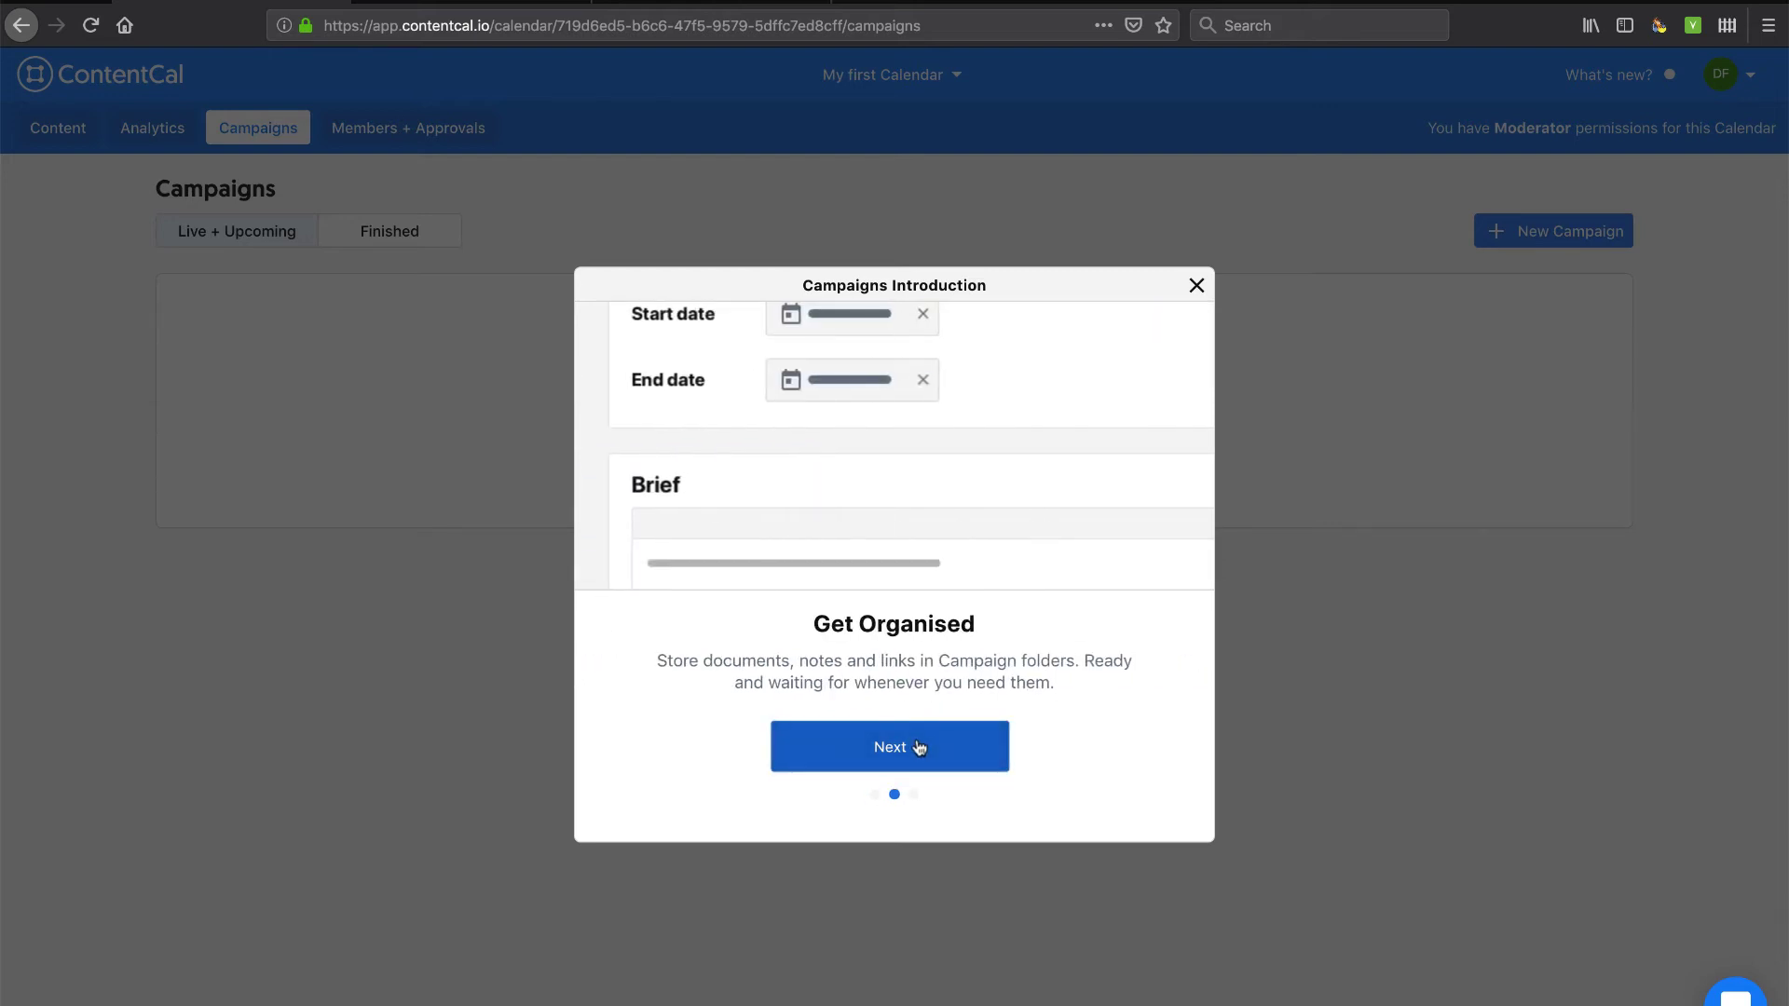
{"action": "left_click", "coordinate": [1196, 284]}
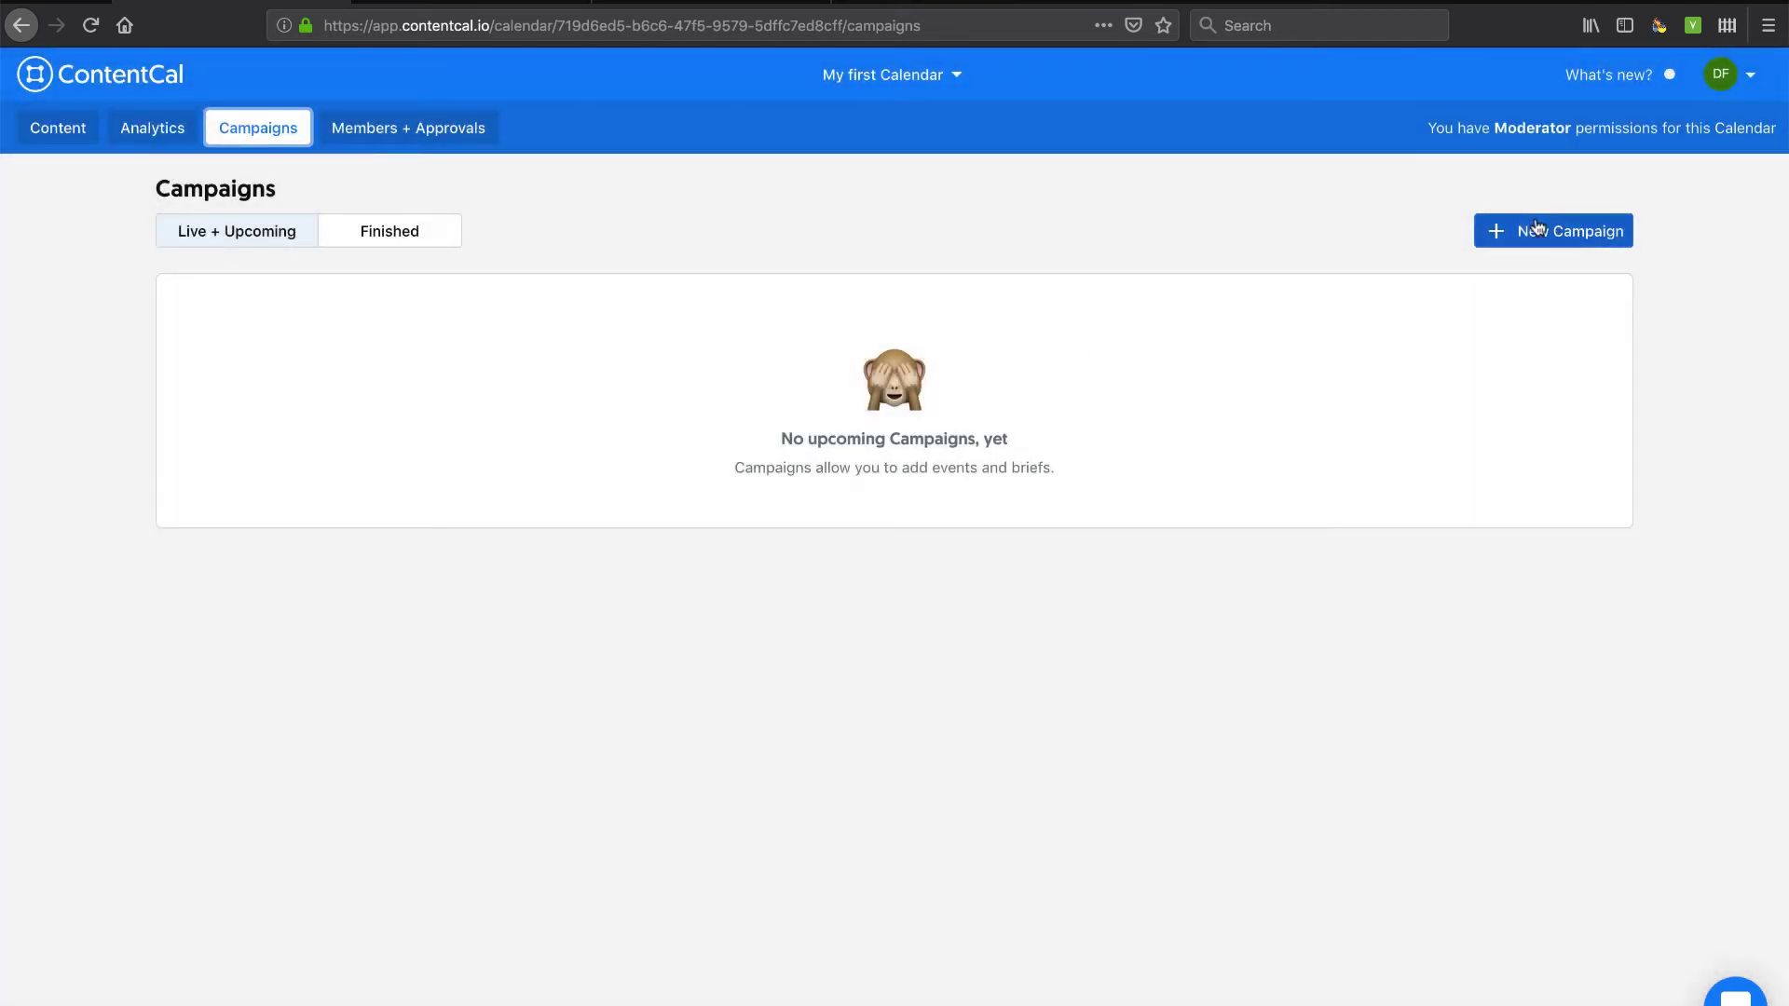
Start a new campaign and enter the title 'Envent 2019'.
{"action": "left_click", "coordinate": [1533, 229]}
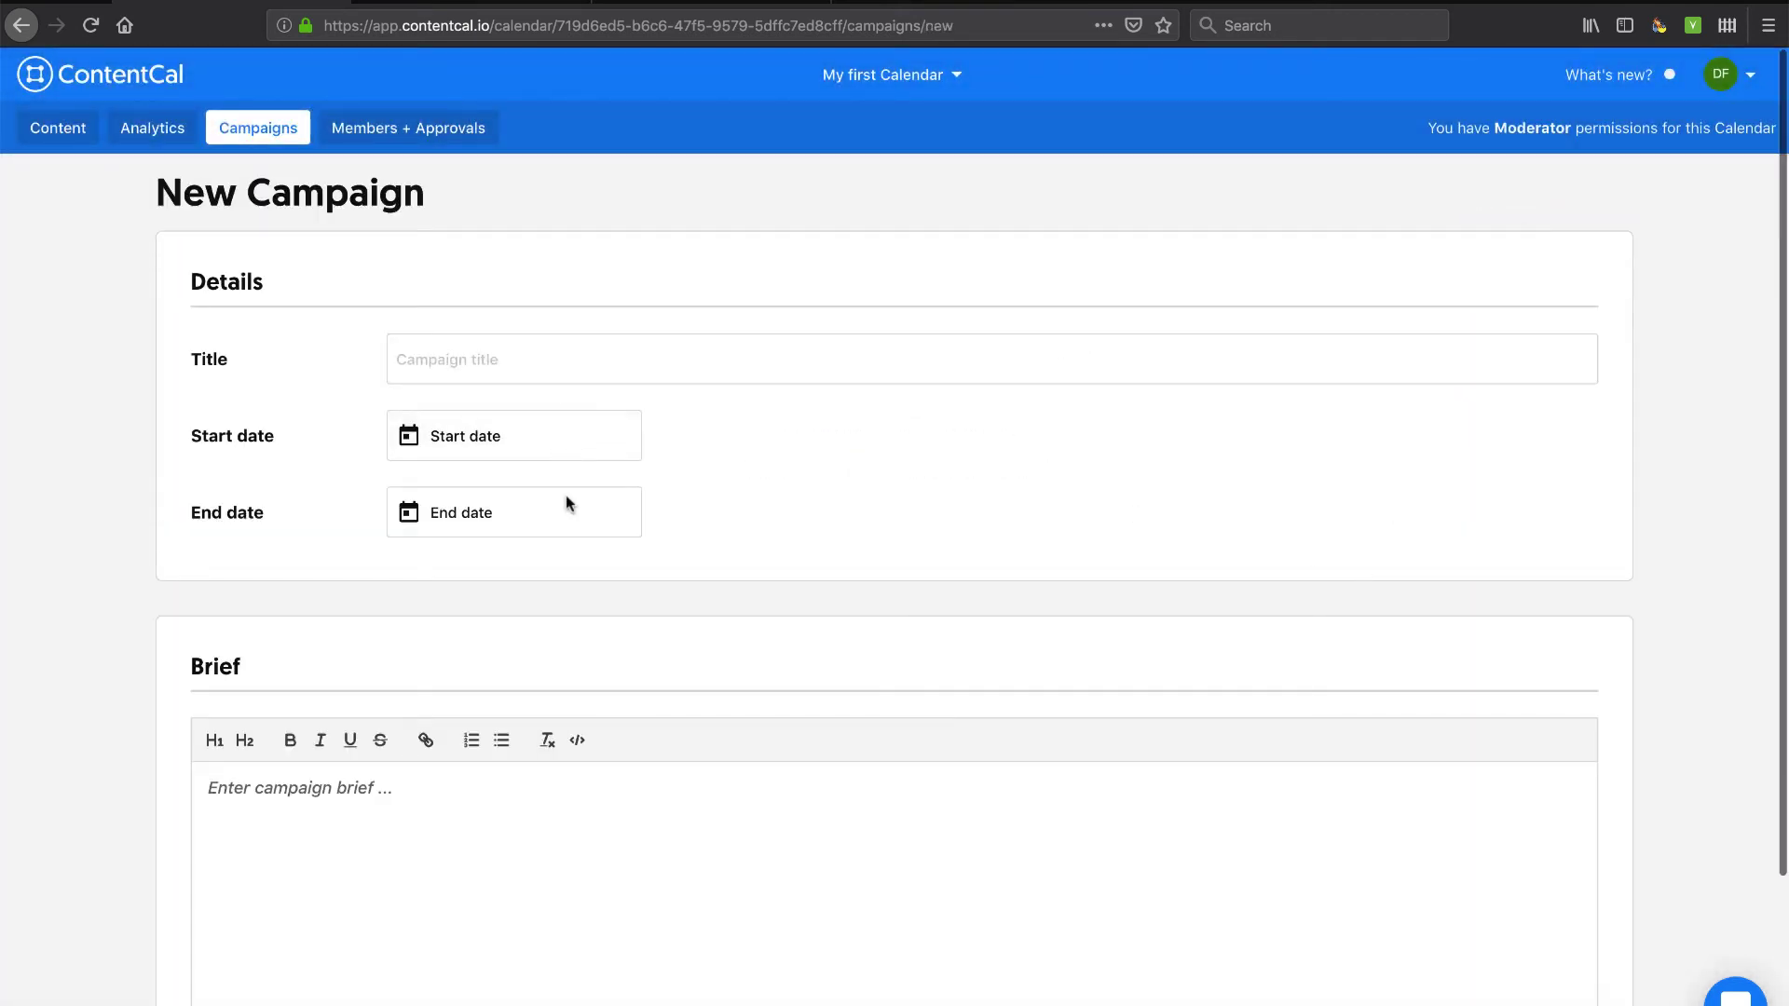
{"action": "scroll", "coordinate": [574, 548], "scroll_direction": "down", "scroll_amount": 3}
{"action": "scroll", "coordinate": [574, 547], "scroll_direction": "up", "scroll_amount": 3}
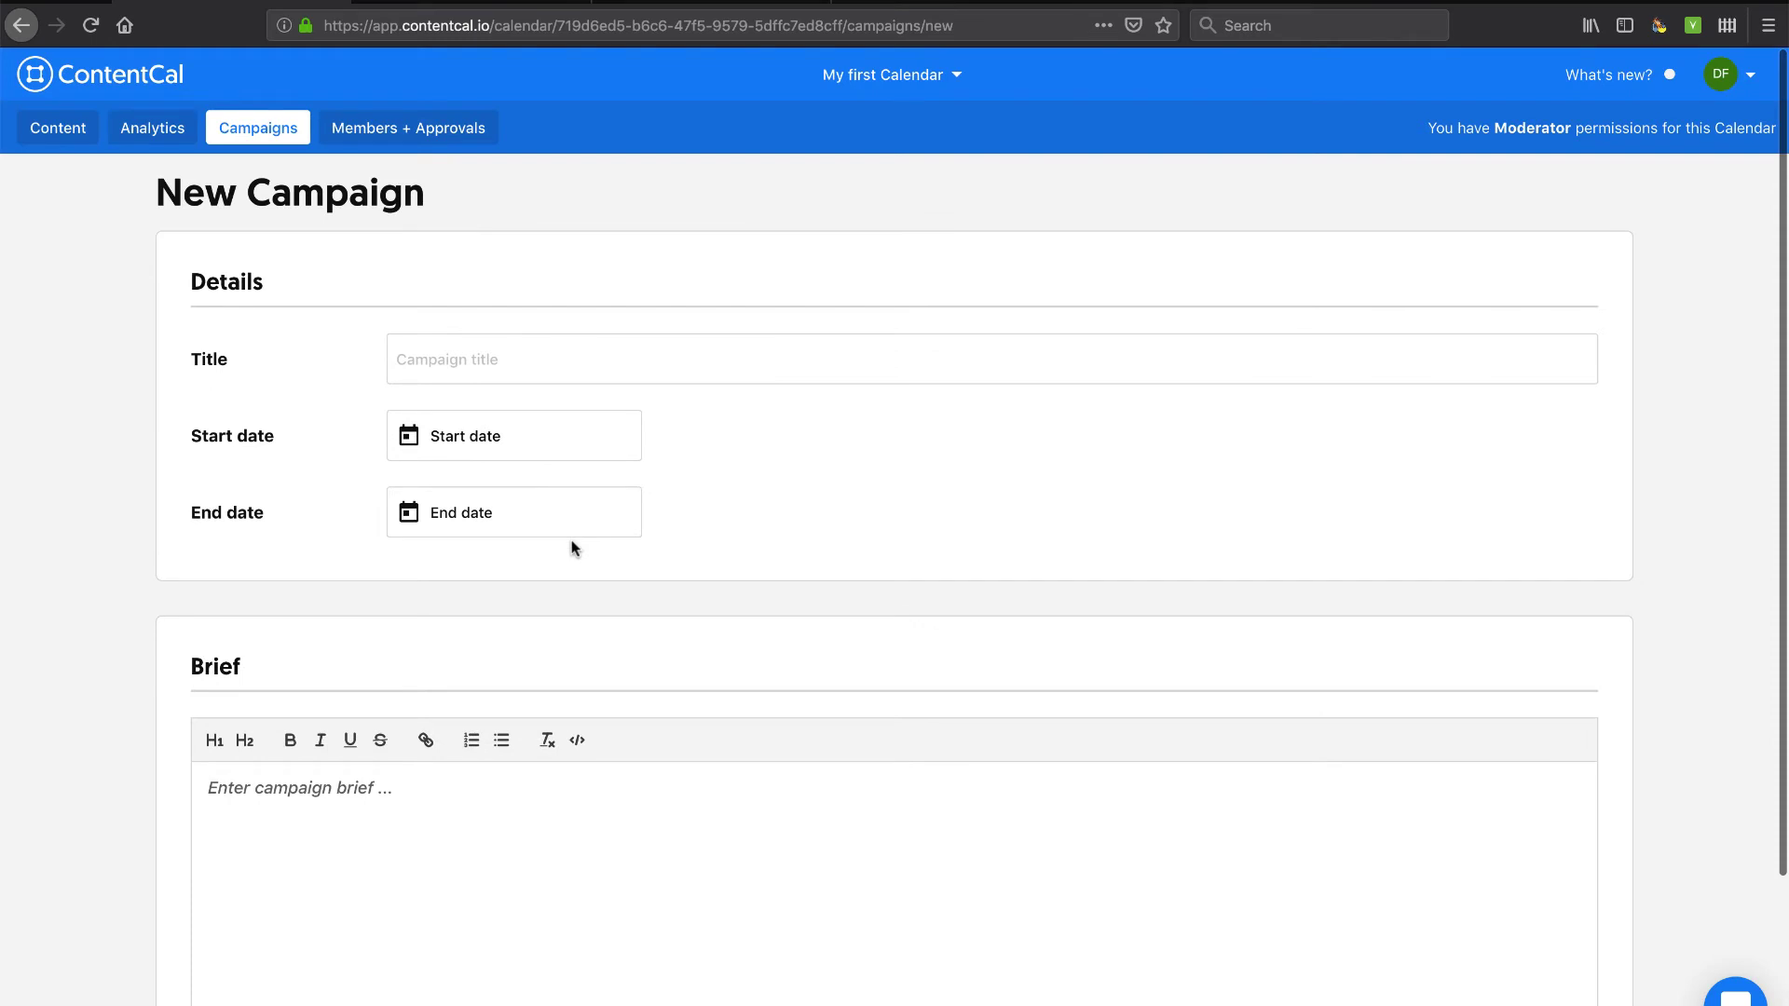
{"action": "left_click", "coordinate": [486, 361]}
{"action": "type", "text": "En"}
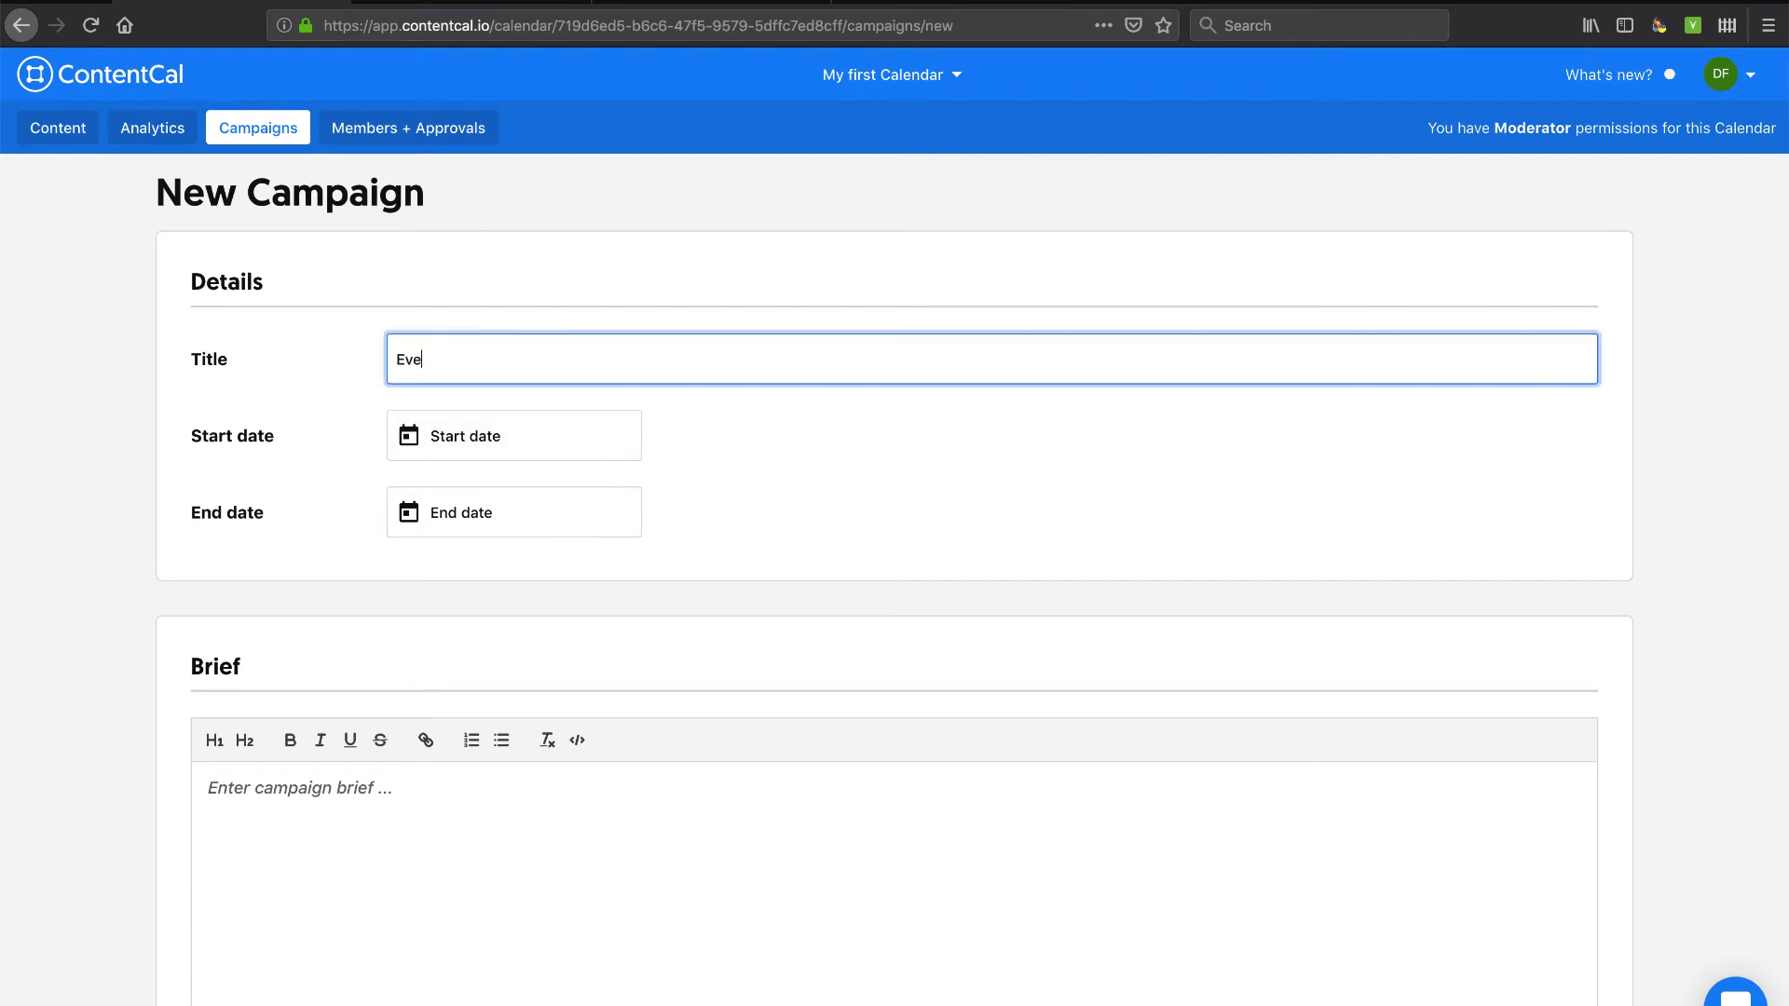
{"action": "type", "text": "vent 2019"}
Set the campaign to run from 16 May to 4 July 2019.
{"action": "left_click", "coordinate": [519, 435]}
{"action": "left_click", "coordinate": [550, 633]}
{"action": "left_click", "coordinate": [545, 533]}
{"action": "left_click", "coordinate": [696, 562]}
{"action": "left_click", "coordinate": [696, 562]}
{"action": "left_click", "coordinate": [551, 624]}
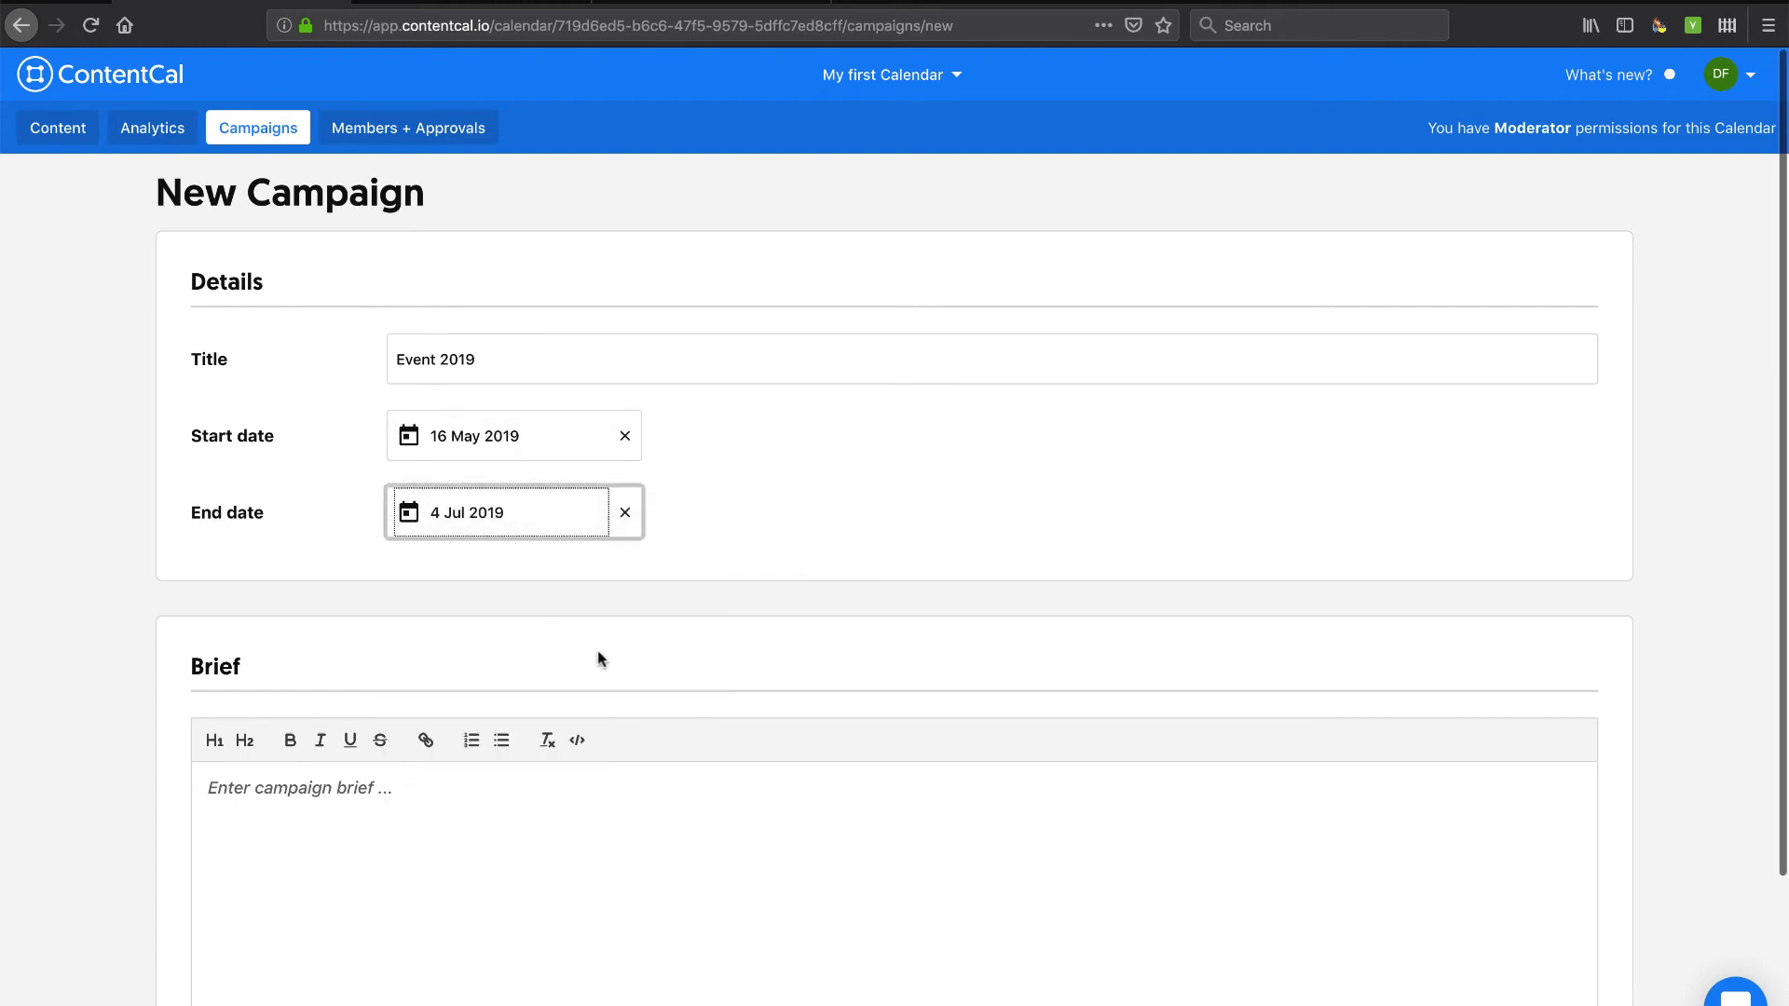
Write the brief 'Testing campaigns' and save the campaign.
{"action": "left_click", "coordinate": [620, 836]}
{"action": "type", "text": "Testing campaigns"}
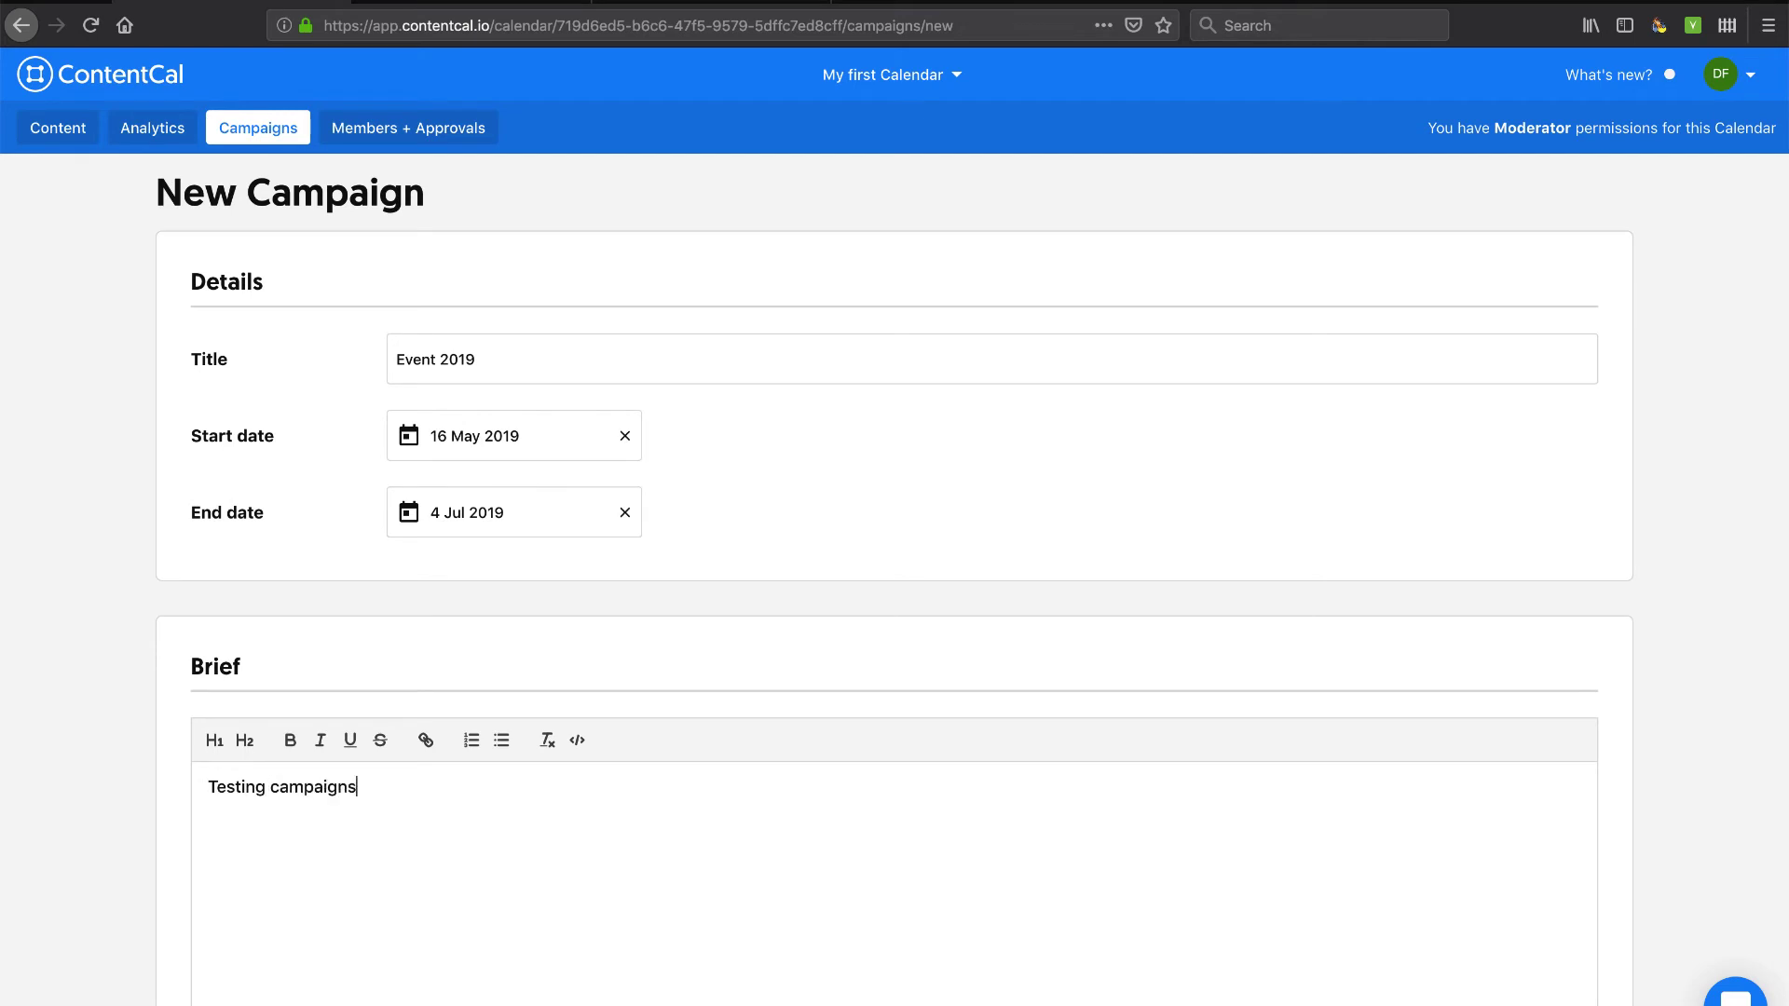
{"action": "scroll", "coordinate": [895, 559], "scroll_direction": "down", "scroll_amount": 3}
{"action": "left_click", "coordinate": [1539, 984]}
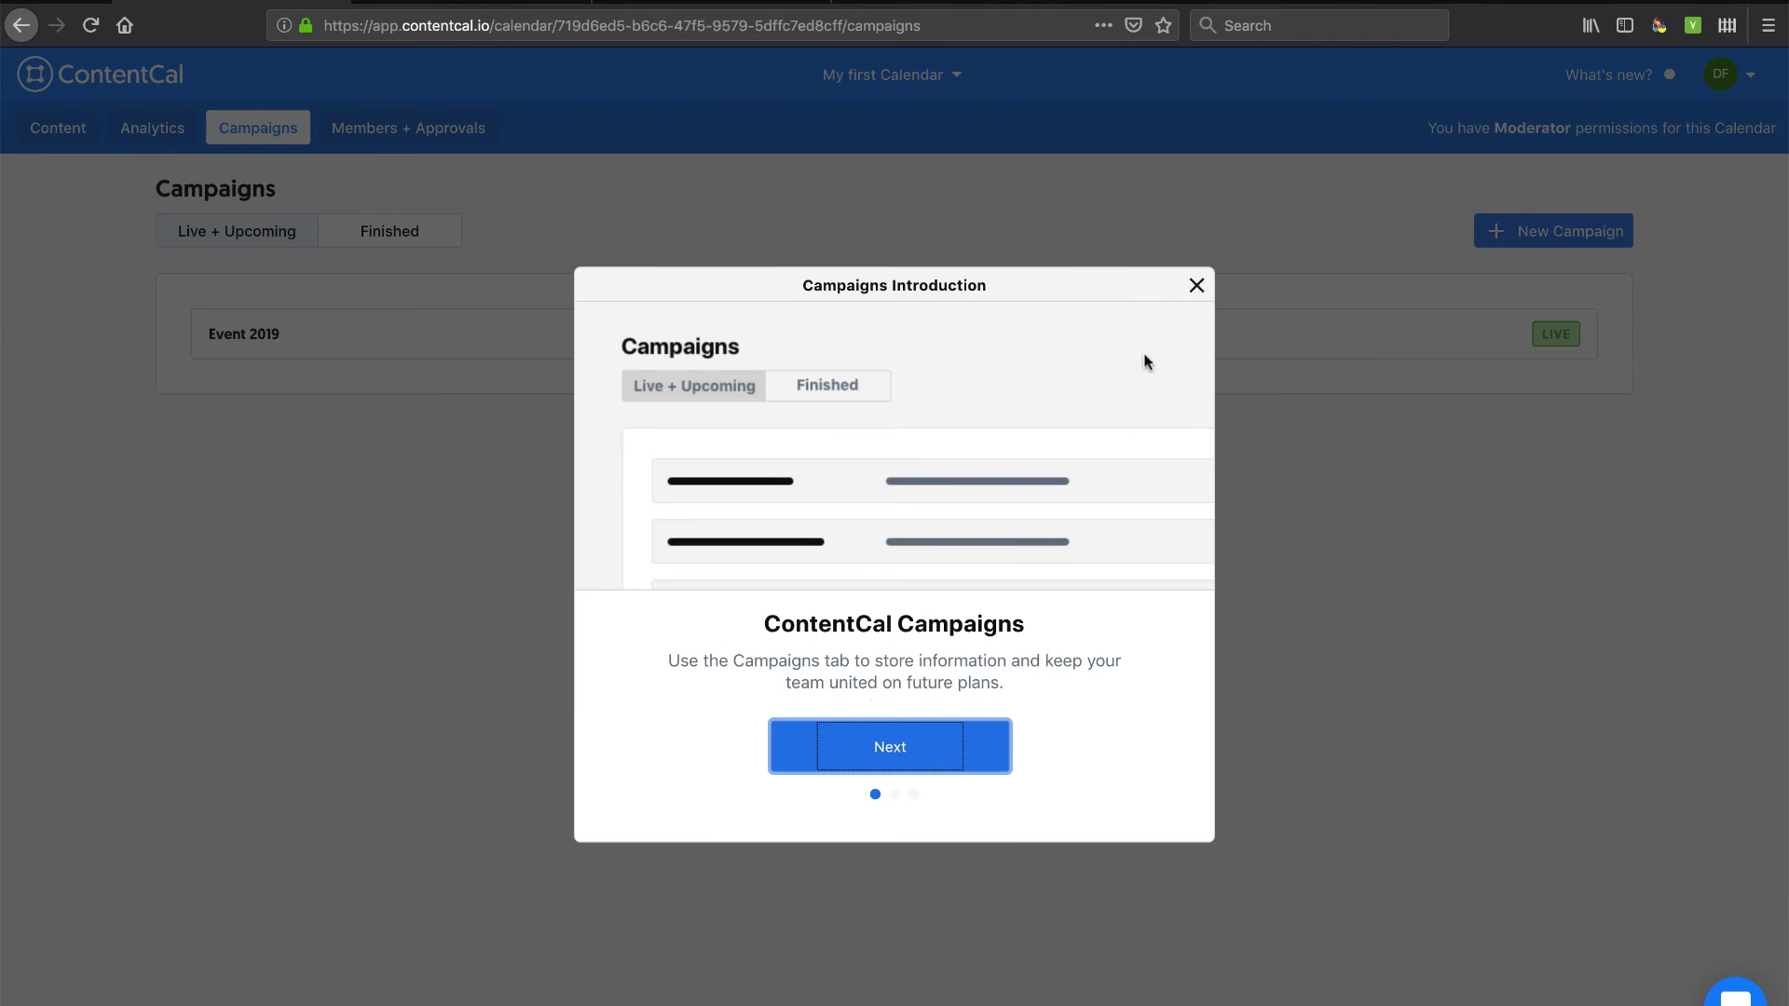
{"action": "left_click", "coordinate": [1194, 286]}
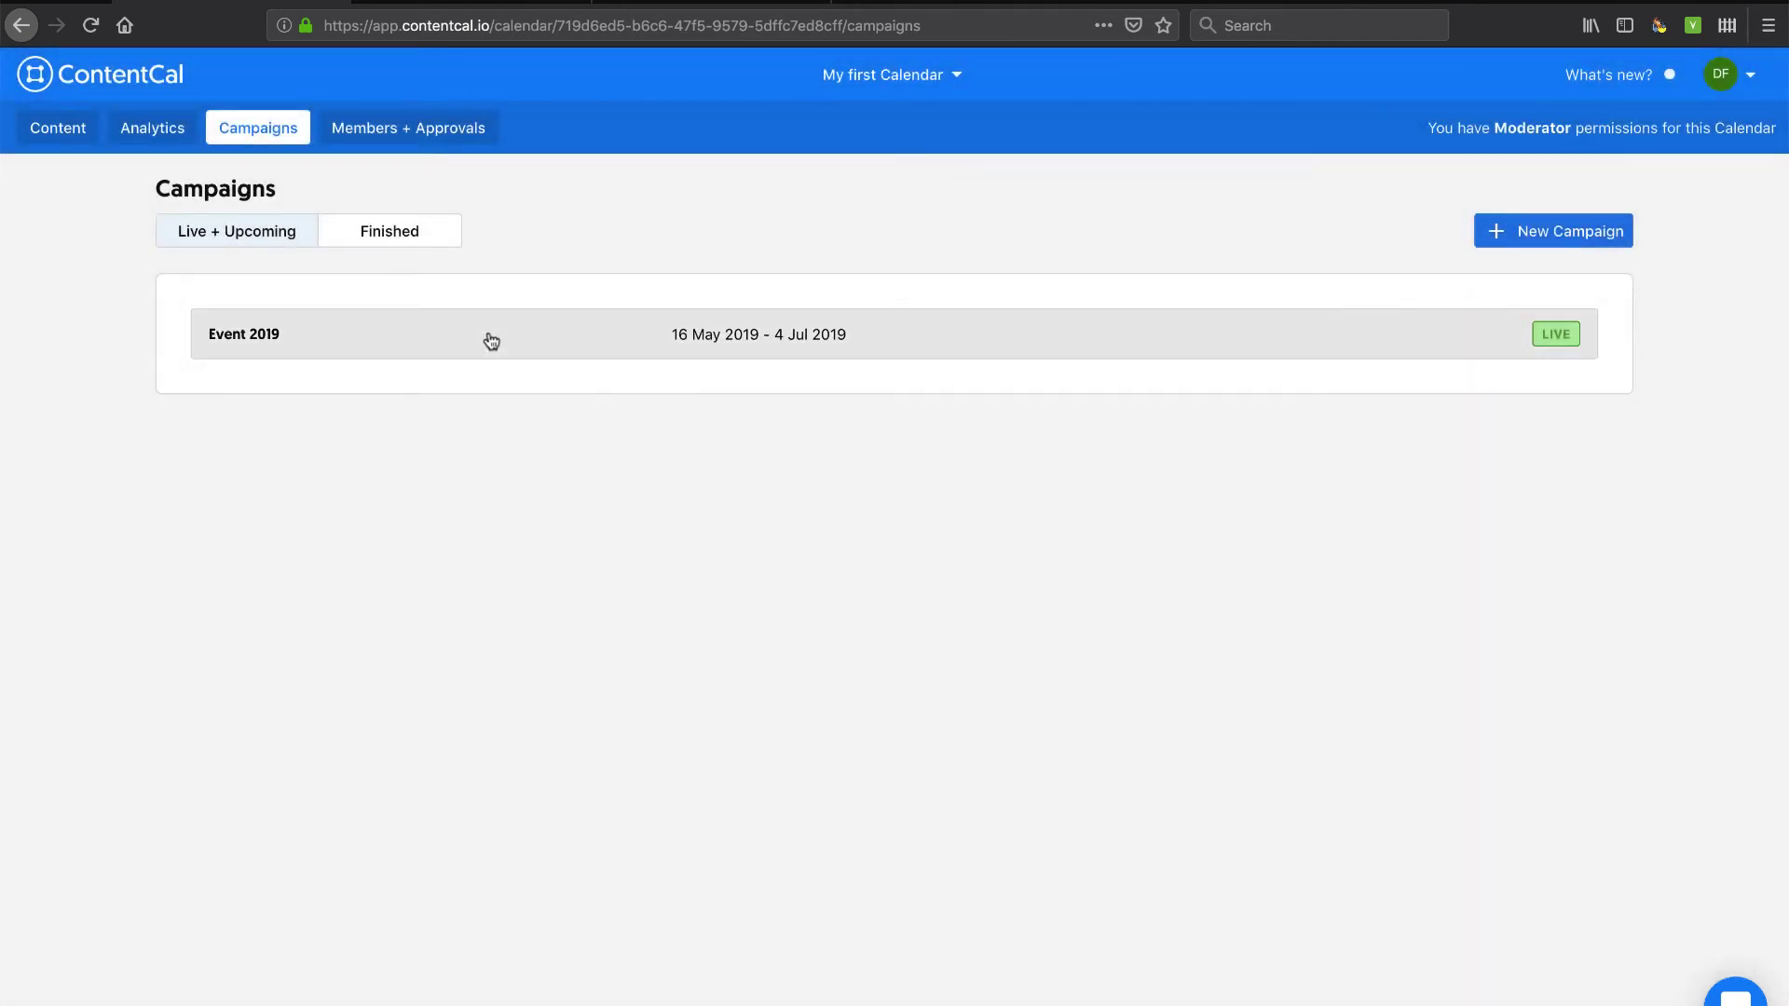
Reopen Event 2019, save it again, then check the Finished and Live + Upcoming lists.
{"action": "left_click", "coordinate": [491, 337]}
{"action": "scroll", "coordinate": [611, 651], "scroll_direction": "down", "scroll_amount": 3}
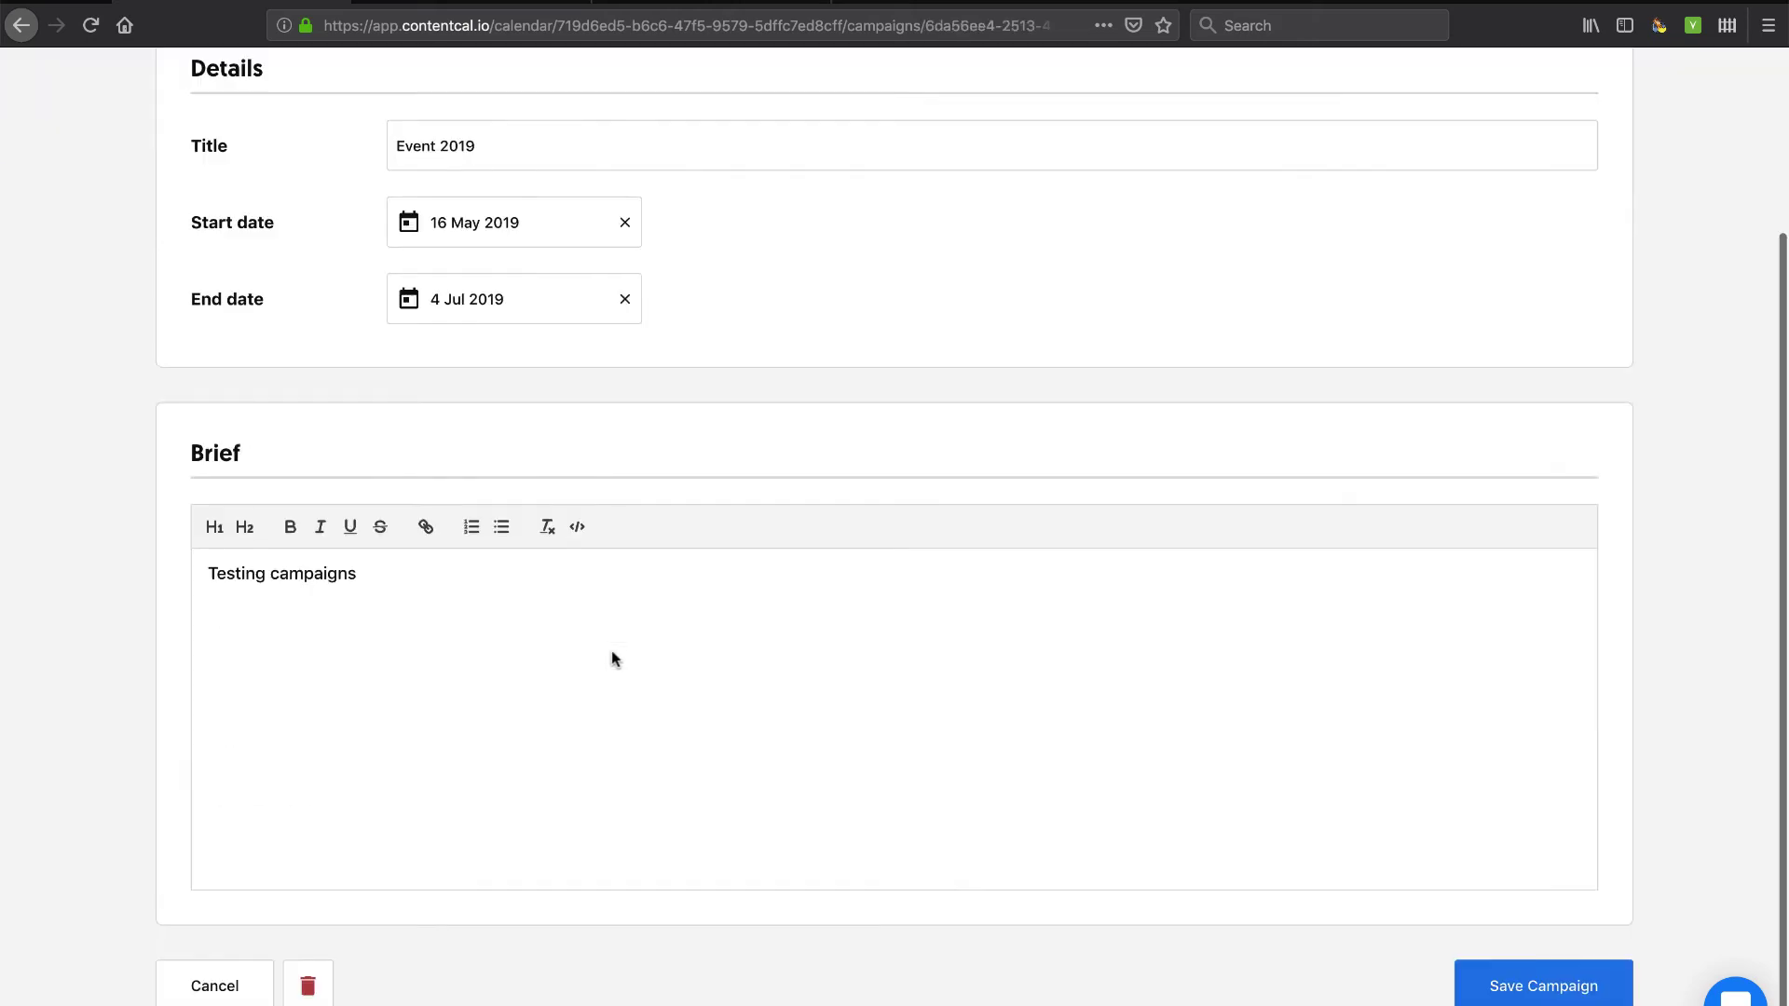
{"action": "scroll", "coordinate": [650, 661], "scroll_direction": "up", "scroll_amount": 3}
{"action": "scroll", "coordinate": [674, 662], "scroll_direction": "down", "scroll_amount": 3}
{"action": "left_click", "coordinate": [1511, 971]}
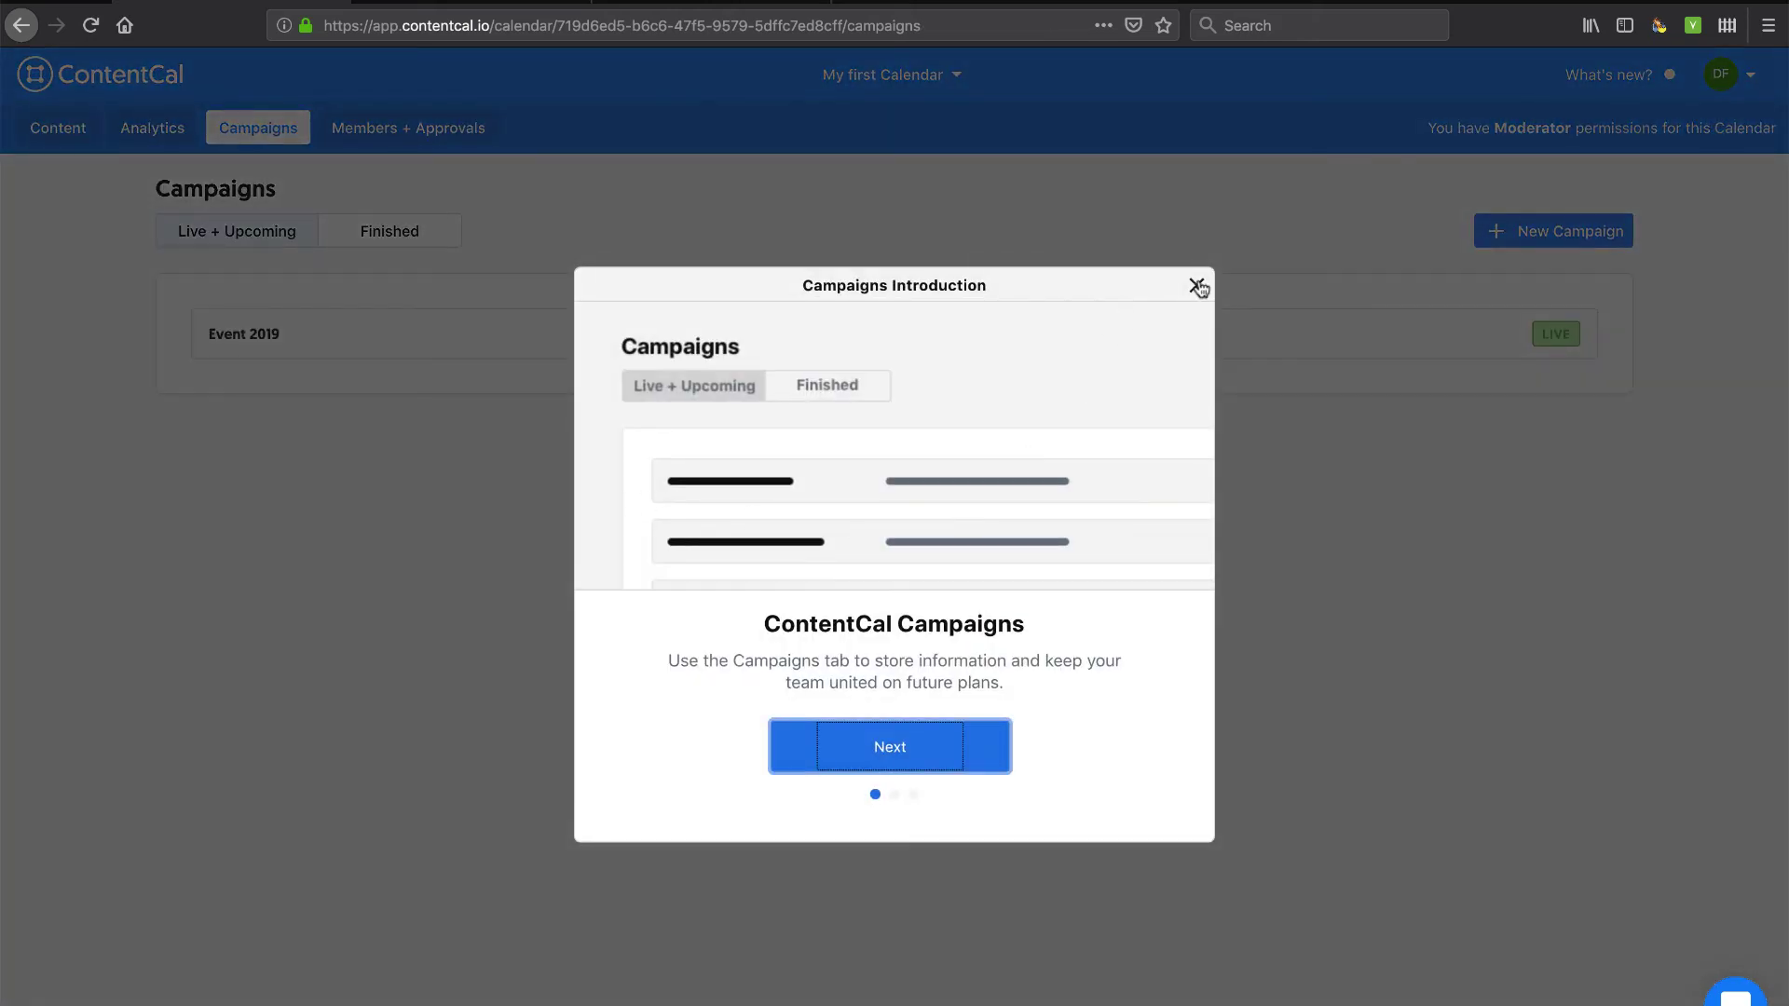
{"action": "left_click", "coordinate": [1194, 286]}
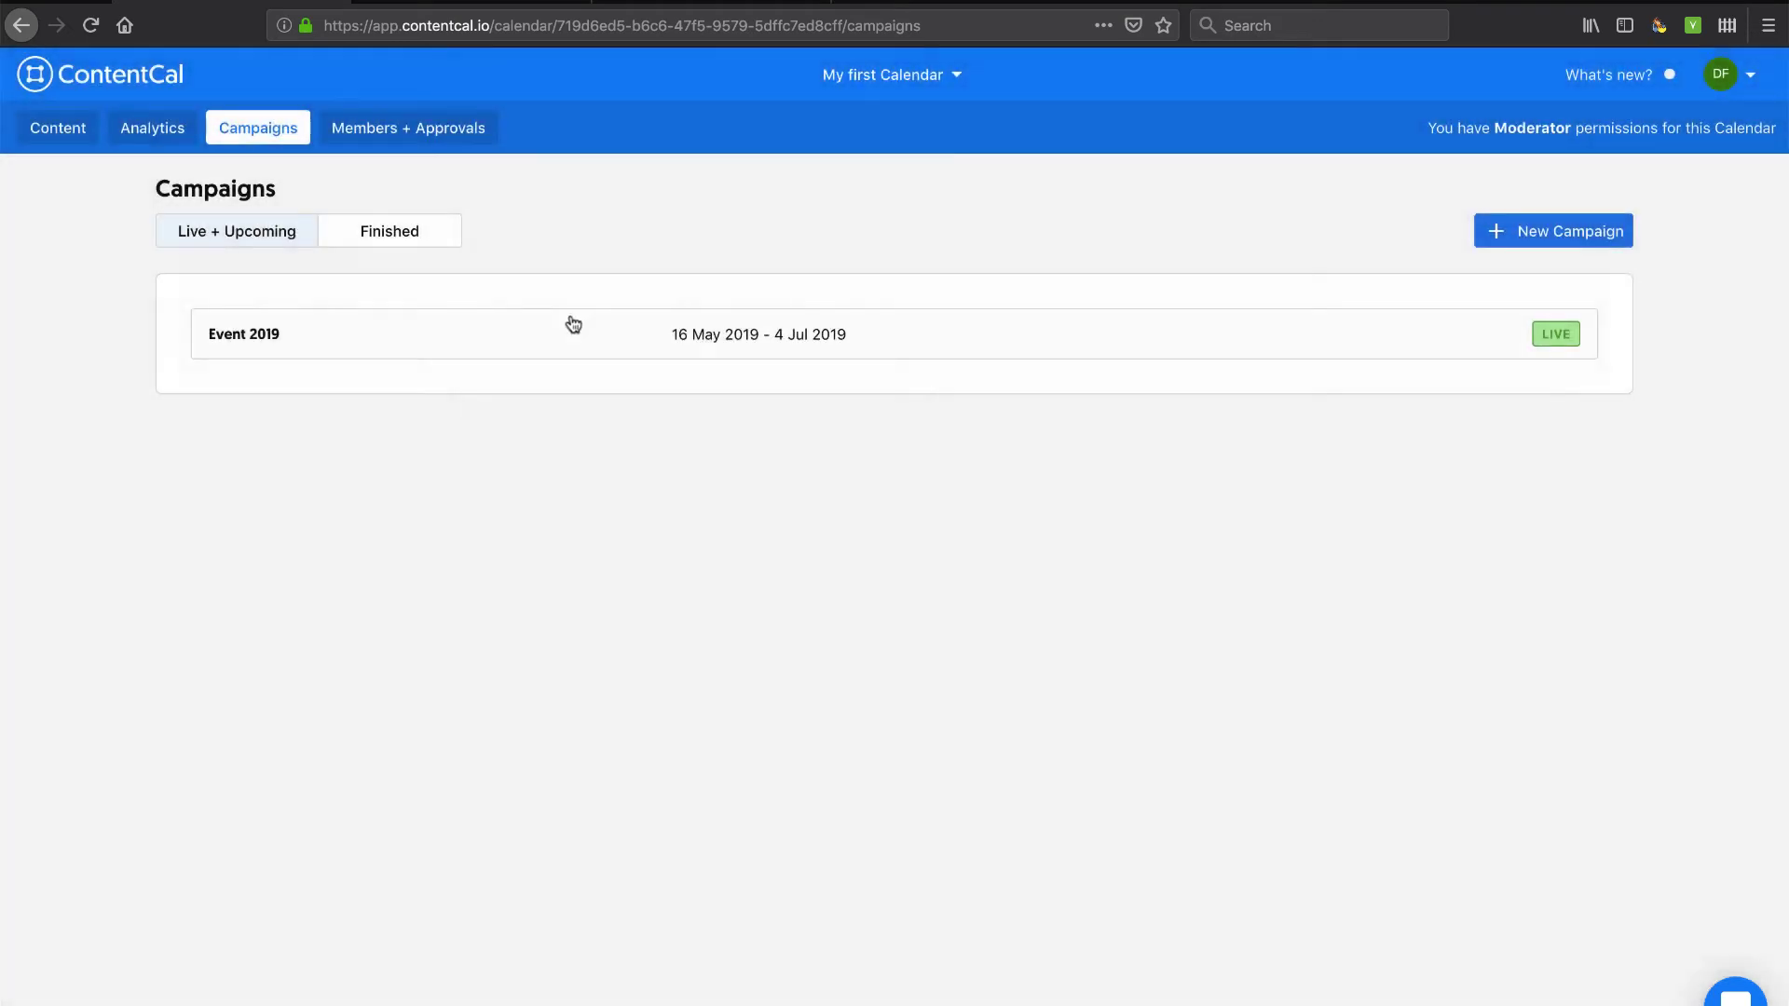
{"action": "left_click", "coordinate": [373, 234]}
{"action": "left_click", "coordinate": [252, 232]}
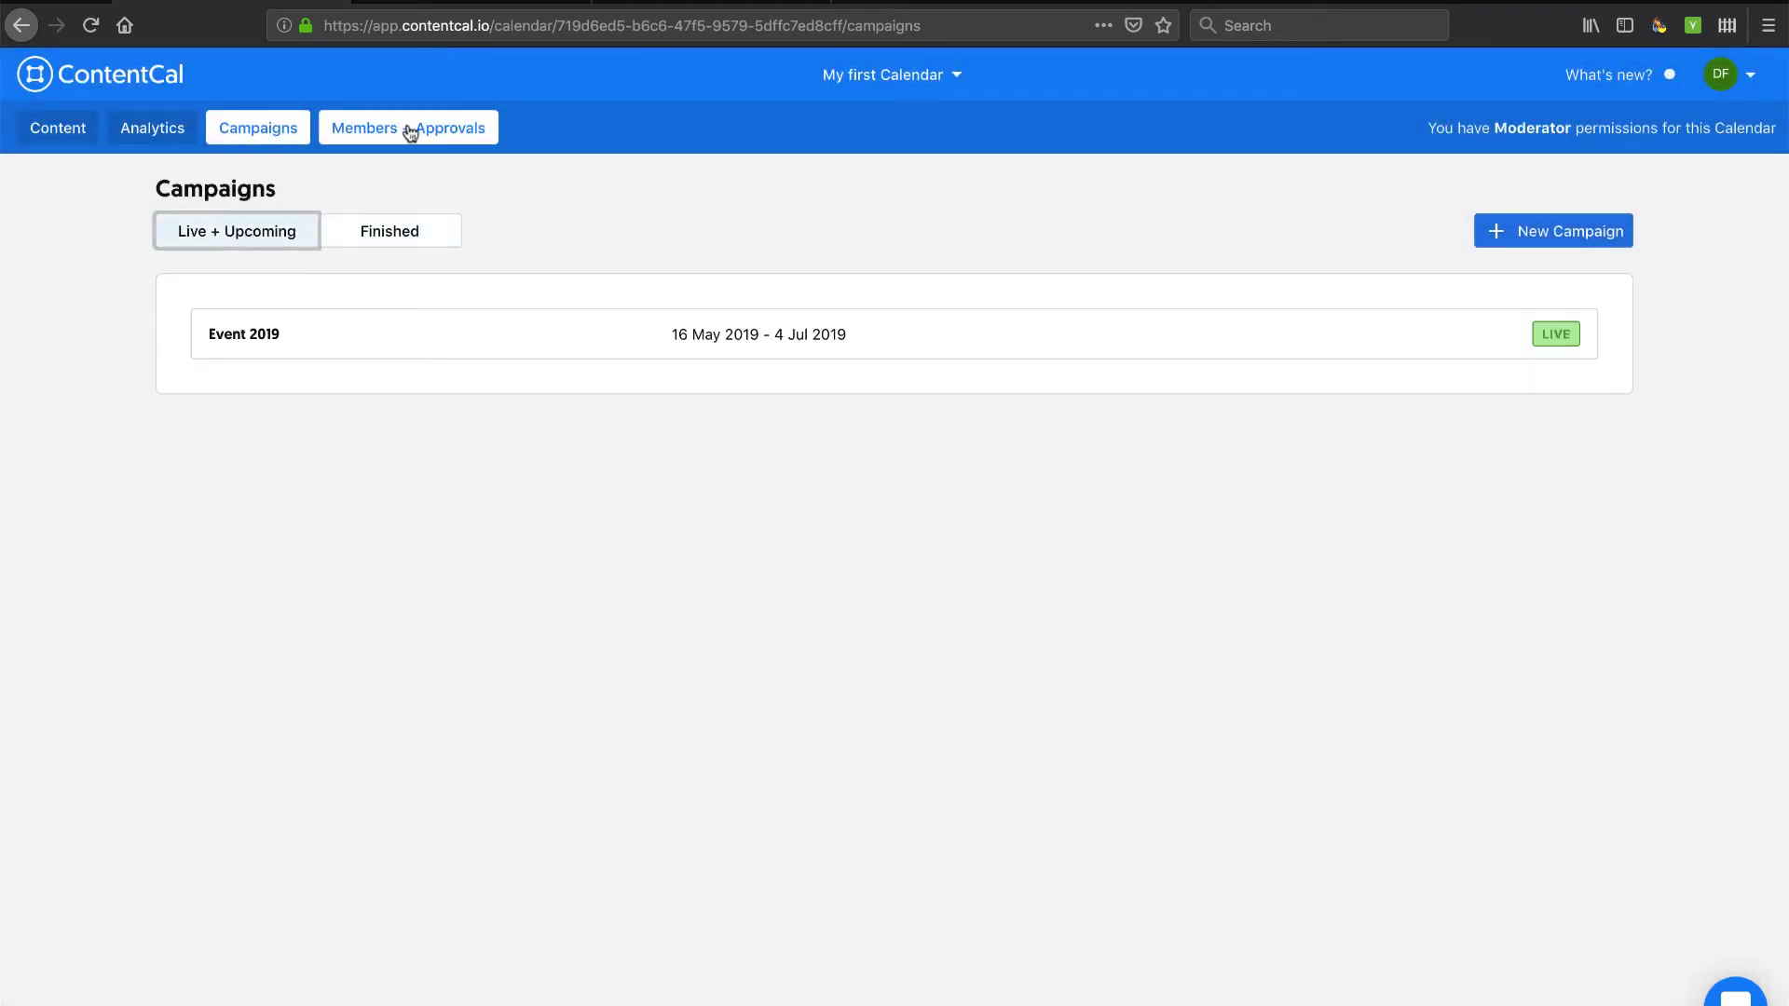
Open Members + Approvals, keep the owner as Moderator, and preview the Add Members panel.
{"action": "left_click", "coordinate": [404, 130]}
{"action": "left_click", "coordinate": [1196, 274]}
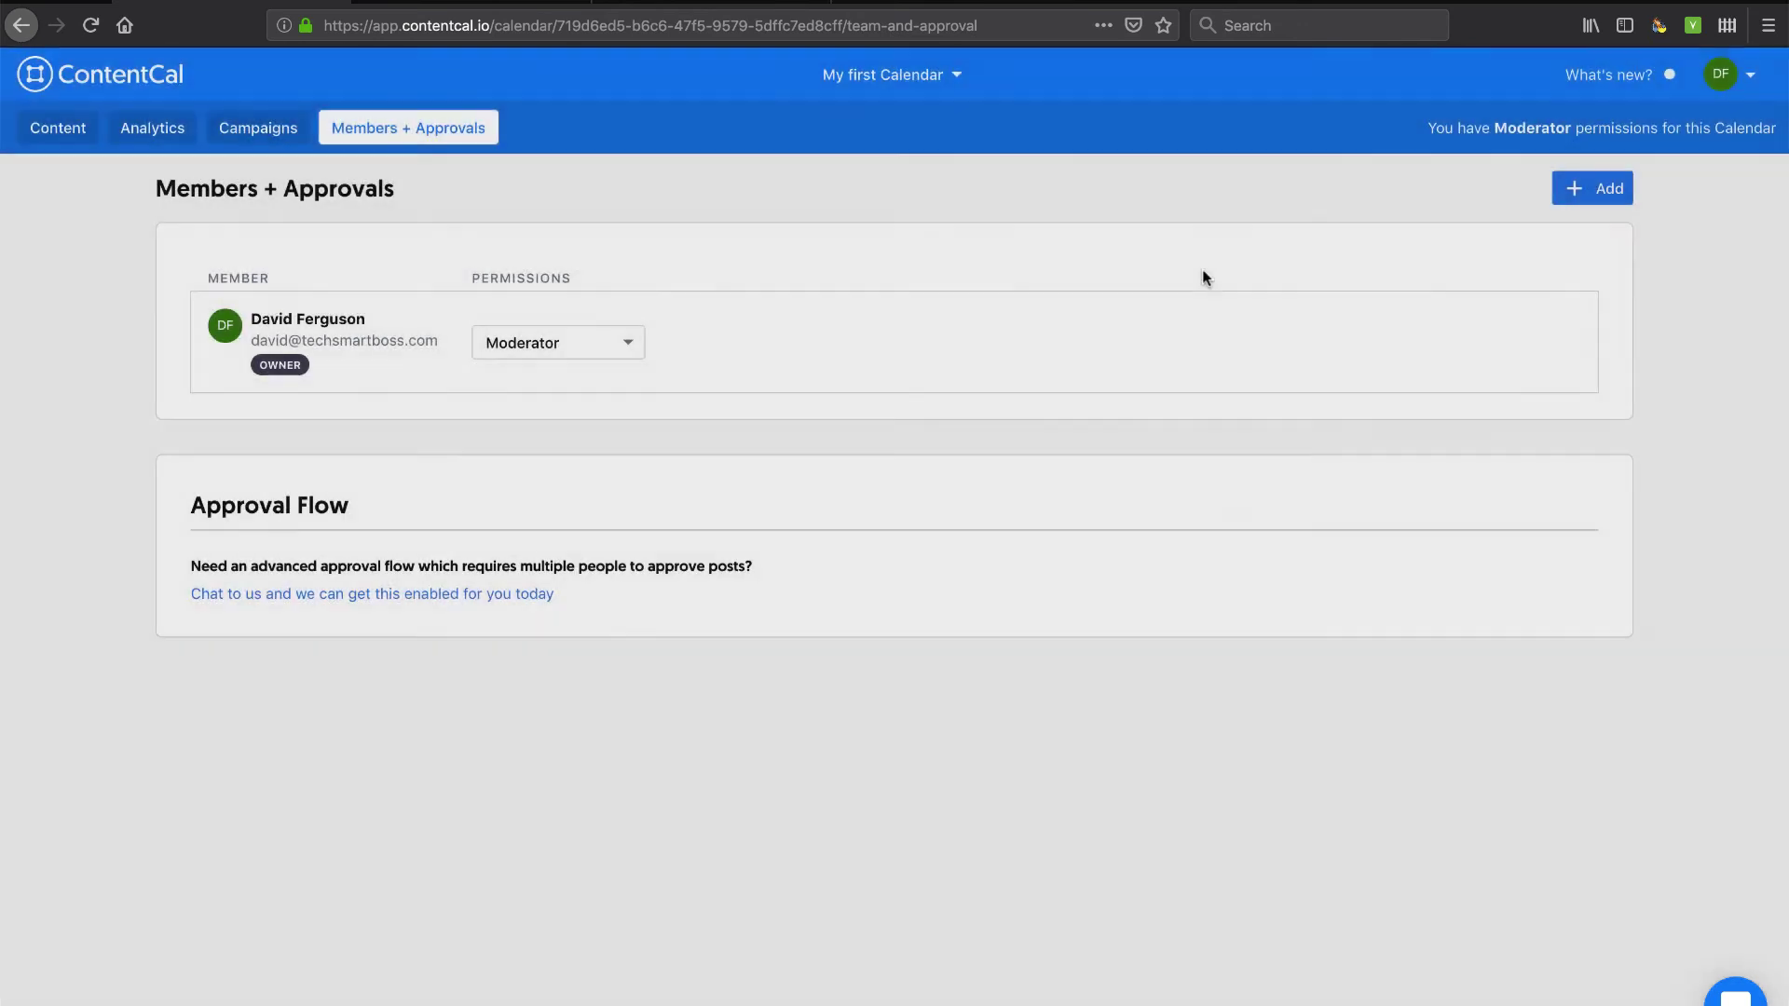
{"action": "left_click", "coordinate": [639, 358]}
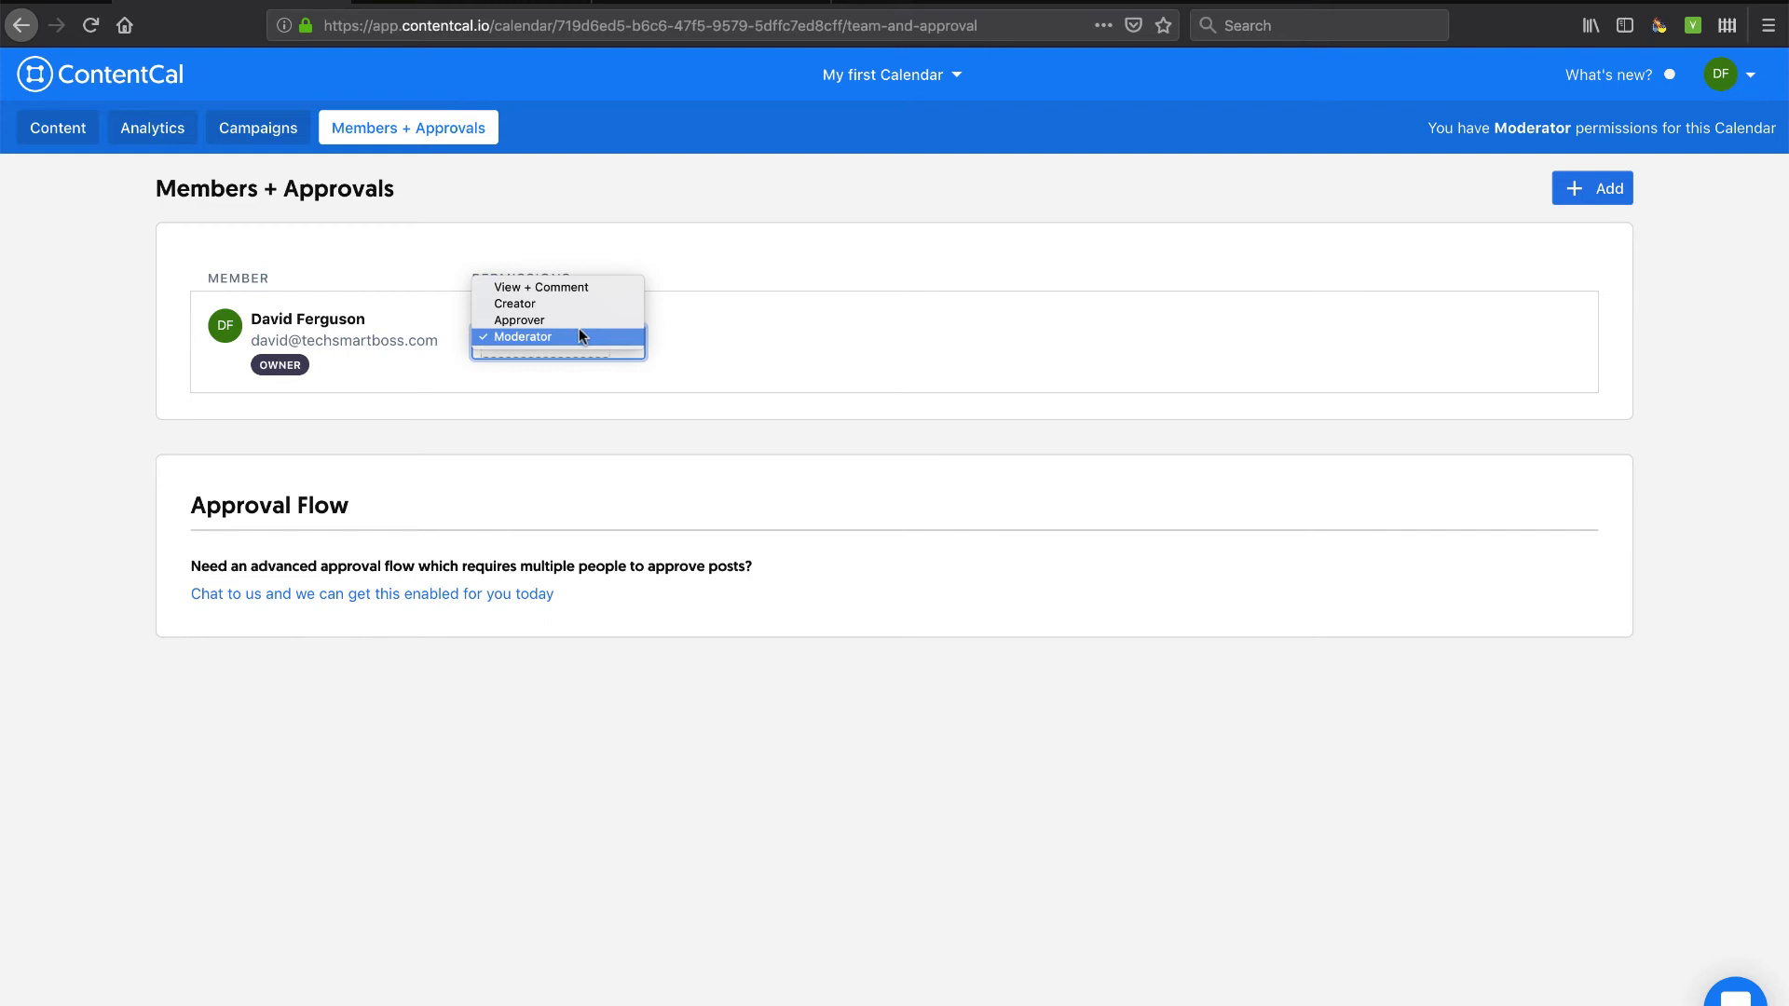
{"action": "left_click", "coordinate": [699, 307]}
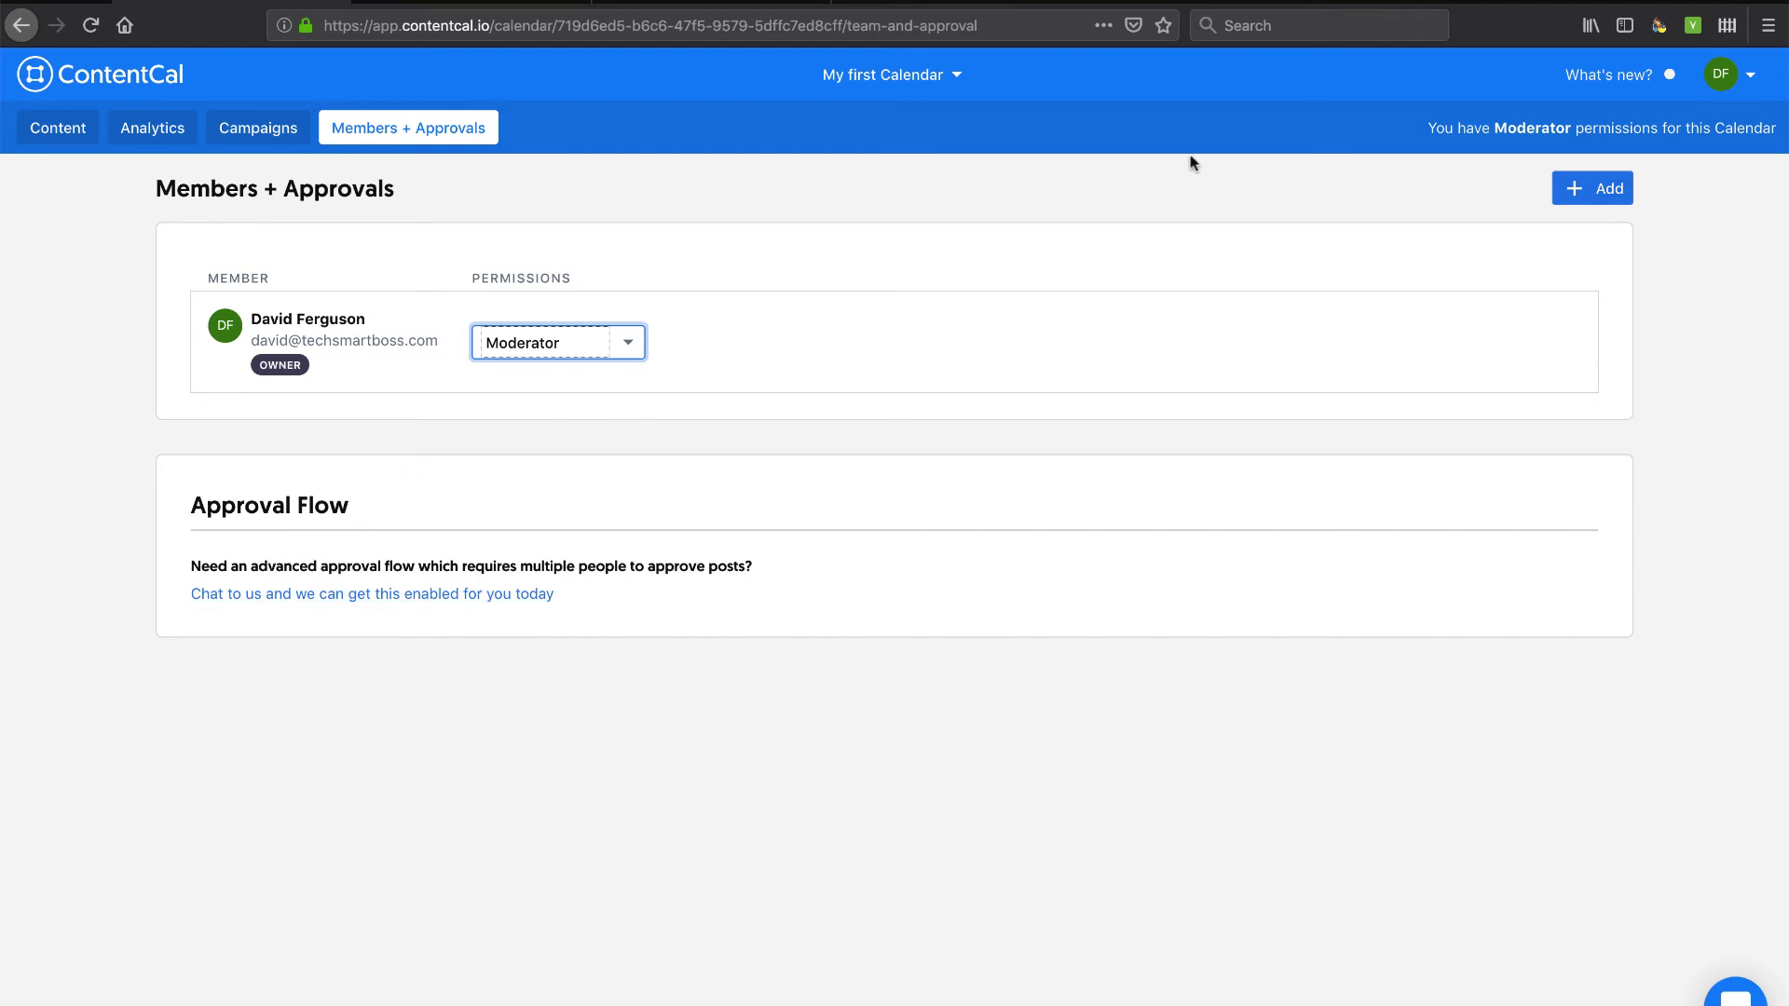
{"action": "left_click", "coordinate": [1596, 200]}
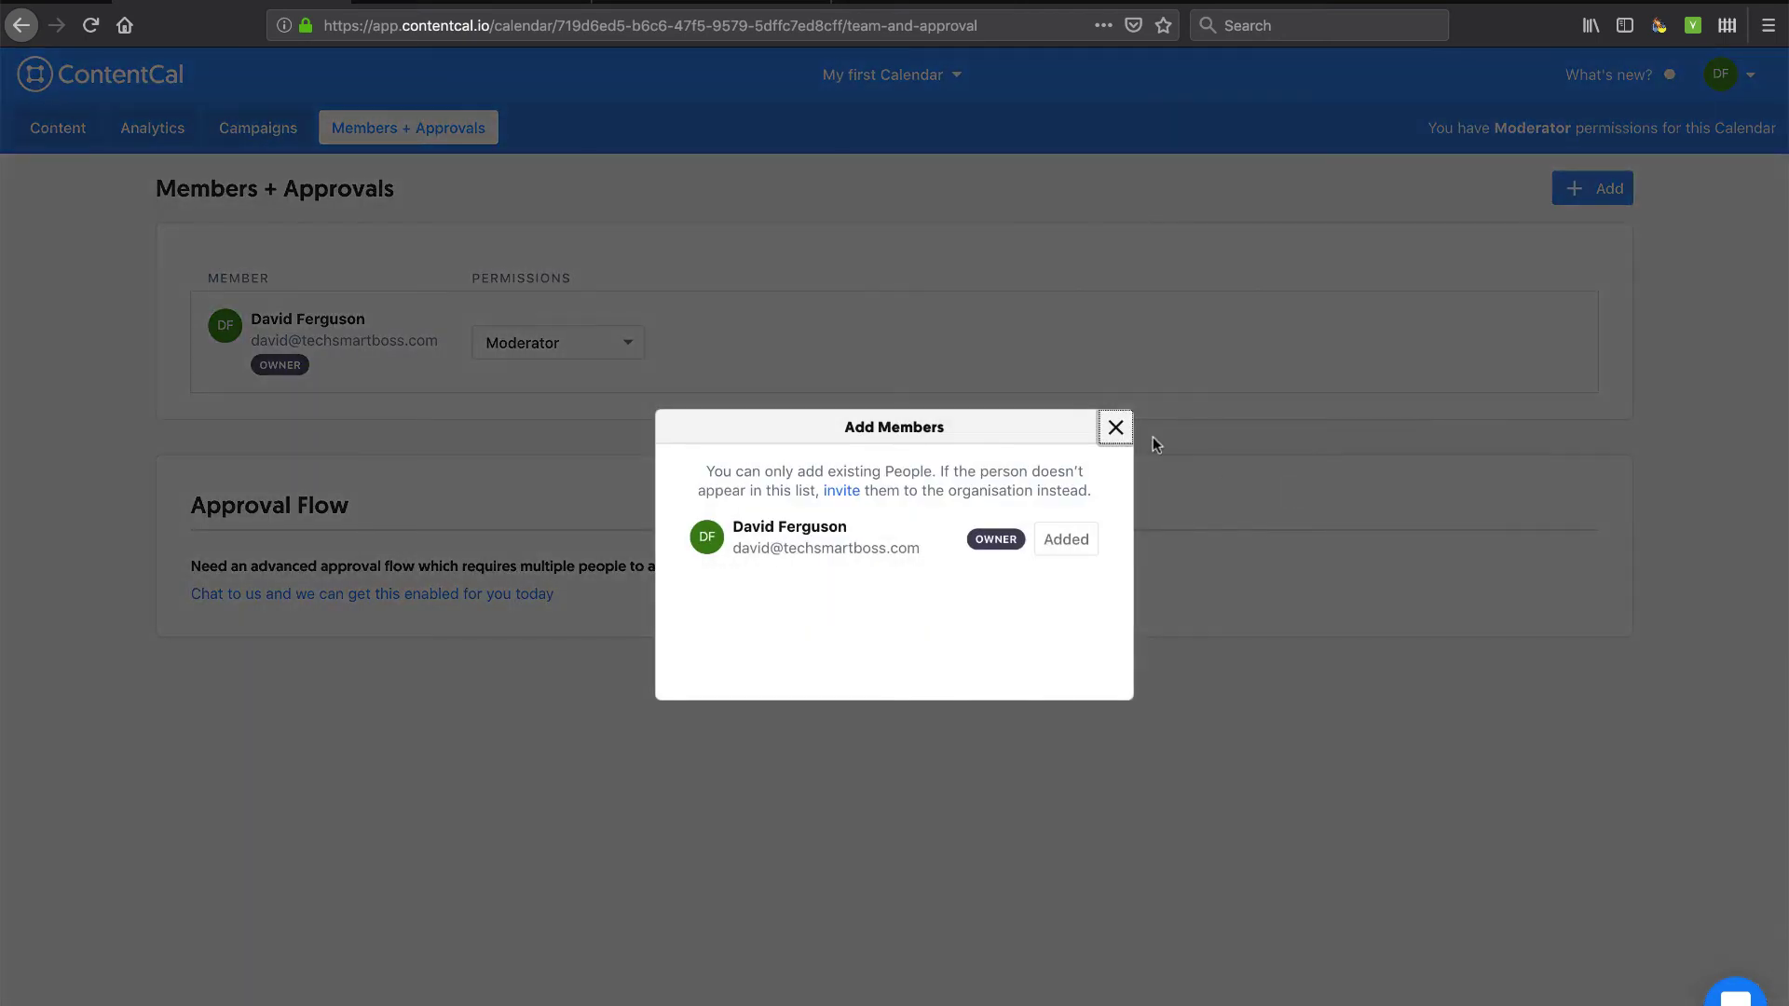
{"action": "left_click", "coordinate": [1115, 428]}
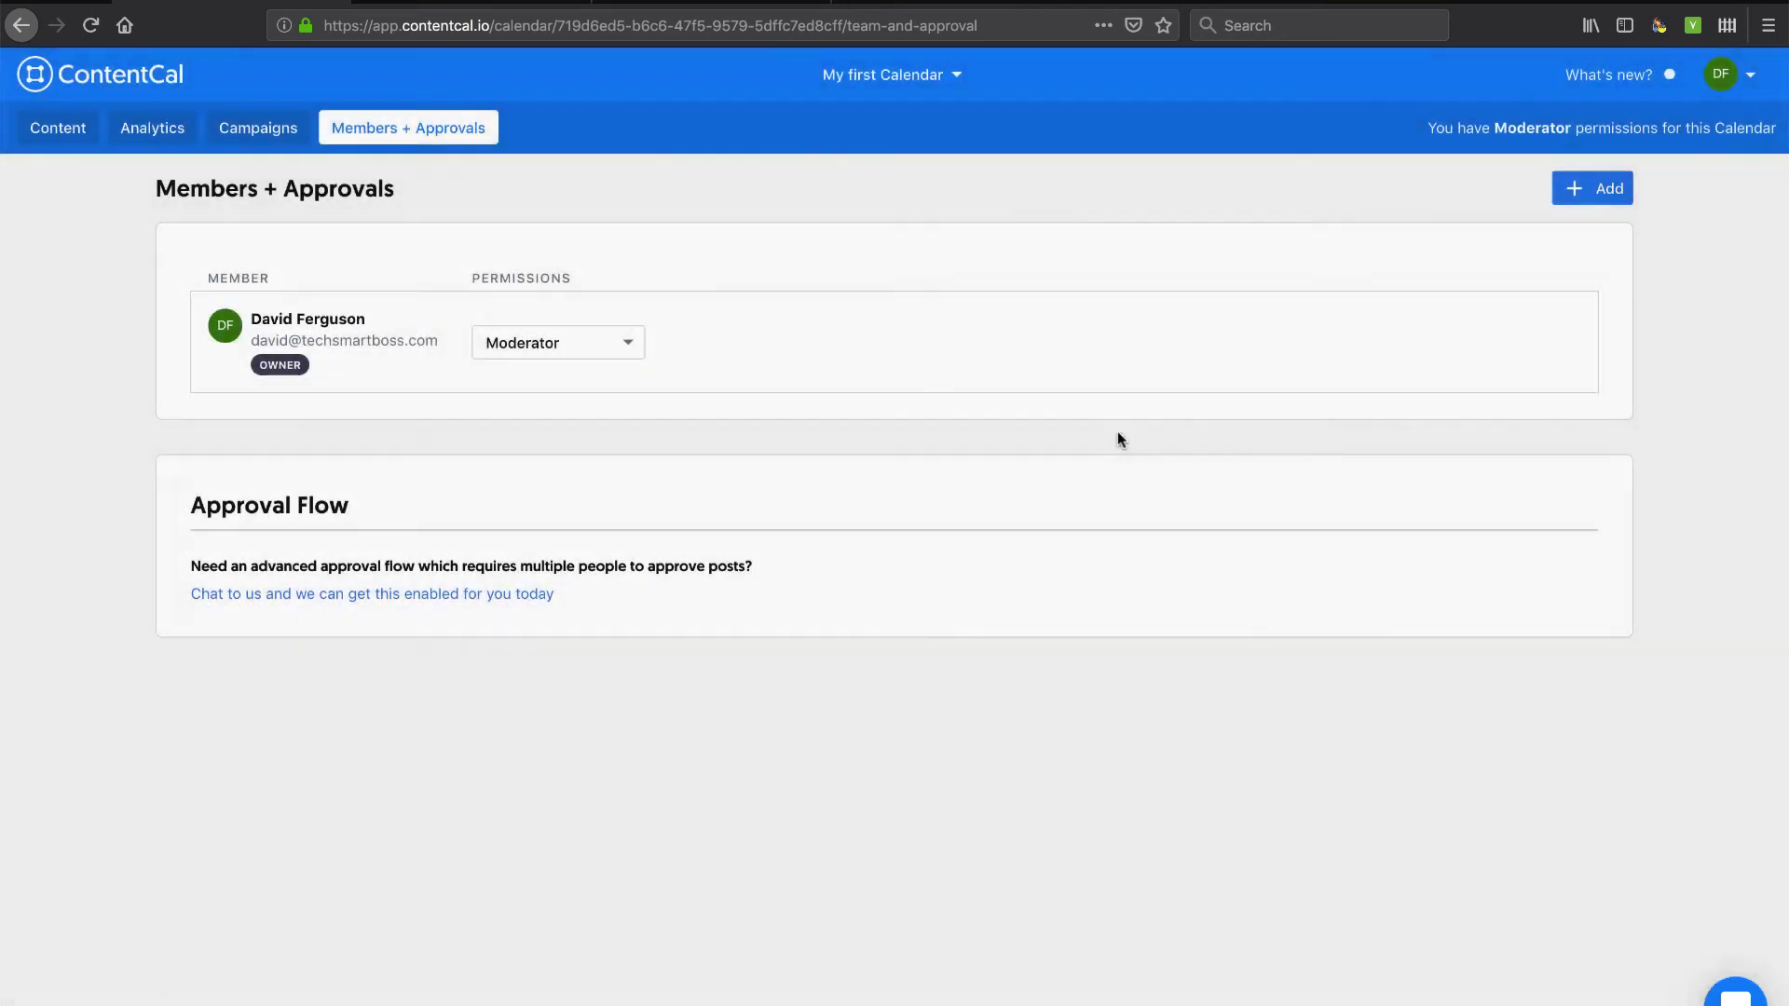
Show the Content week calendar, browse its Actions menu and channel rows, and toggle the pinboard.
{"action": "left_click", "coordinate": [62, 136]}
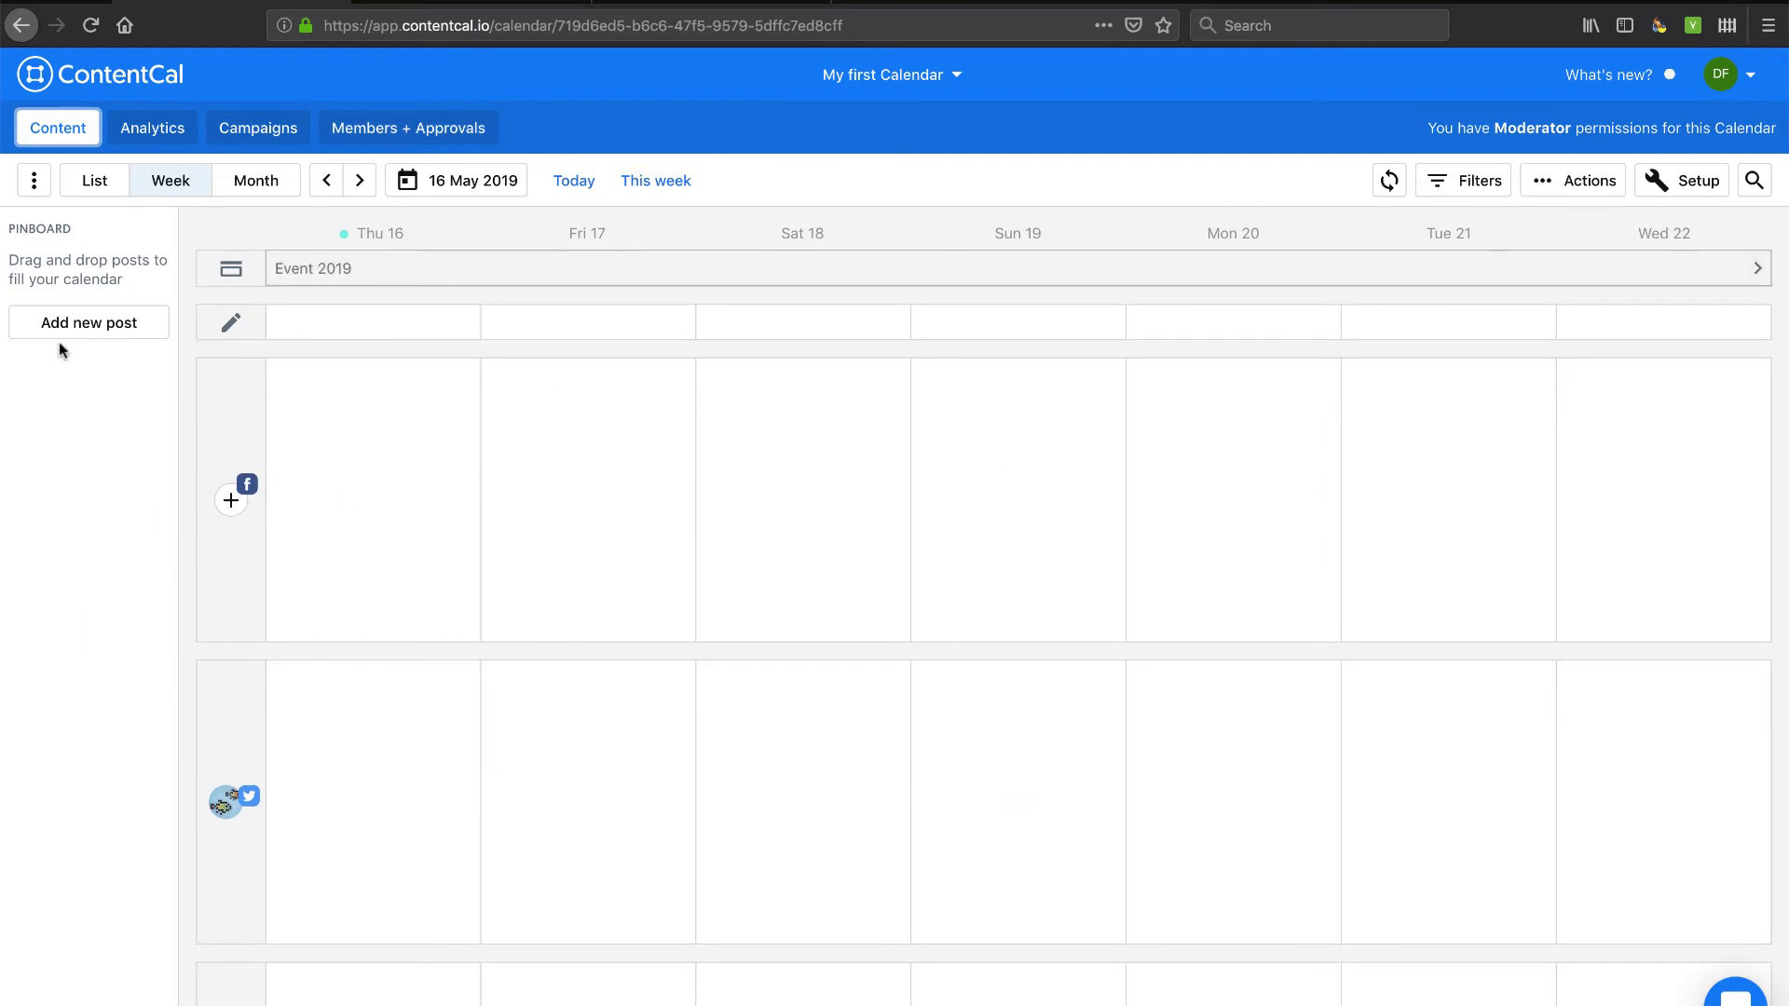
{"action": "left_click", "coordinate": [1556, 185]}
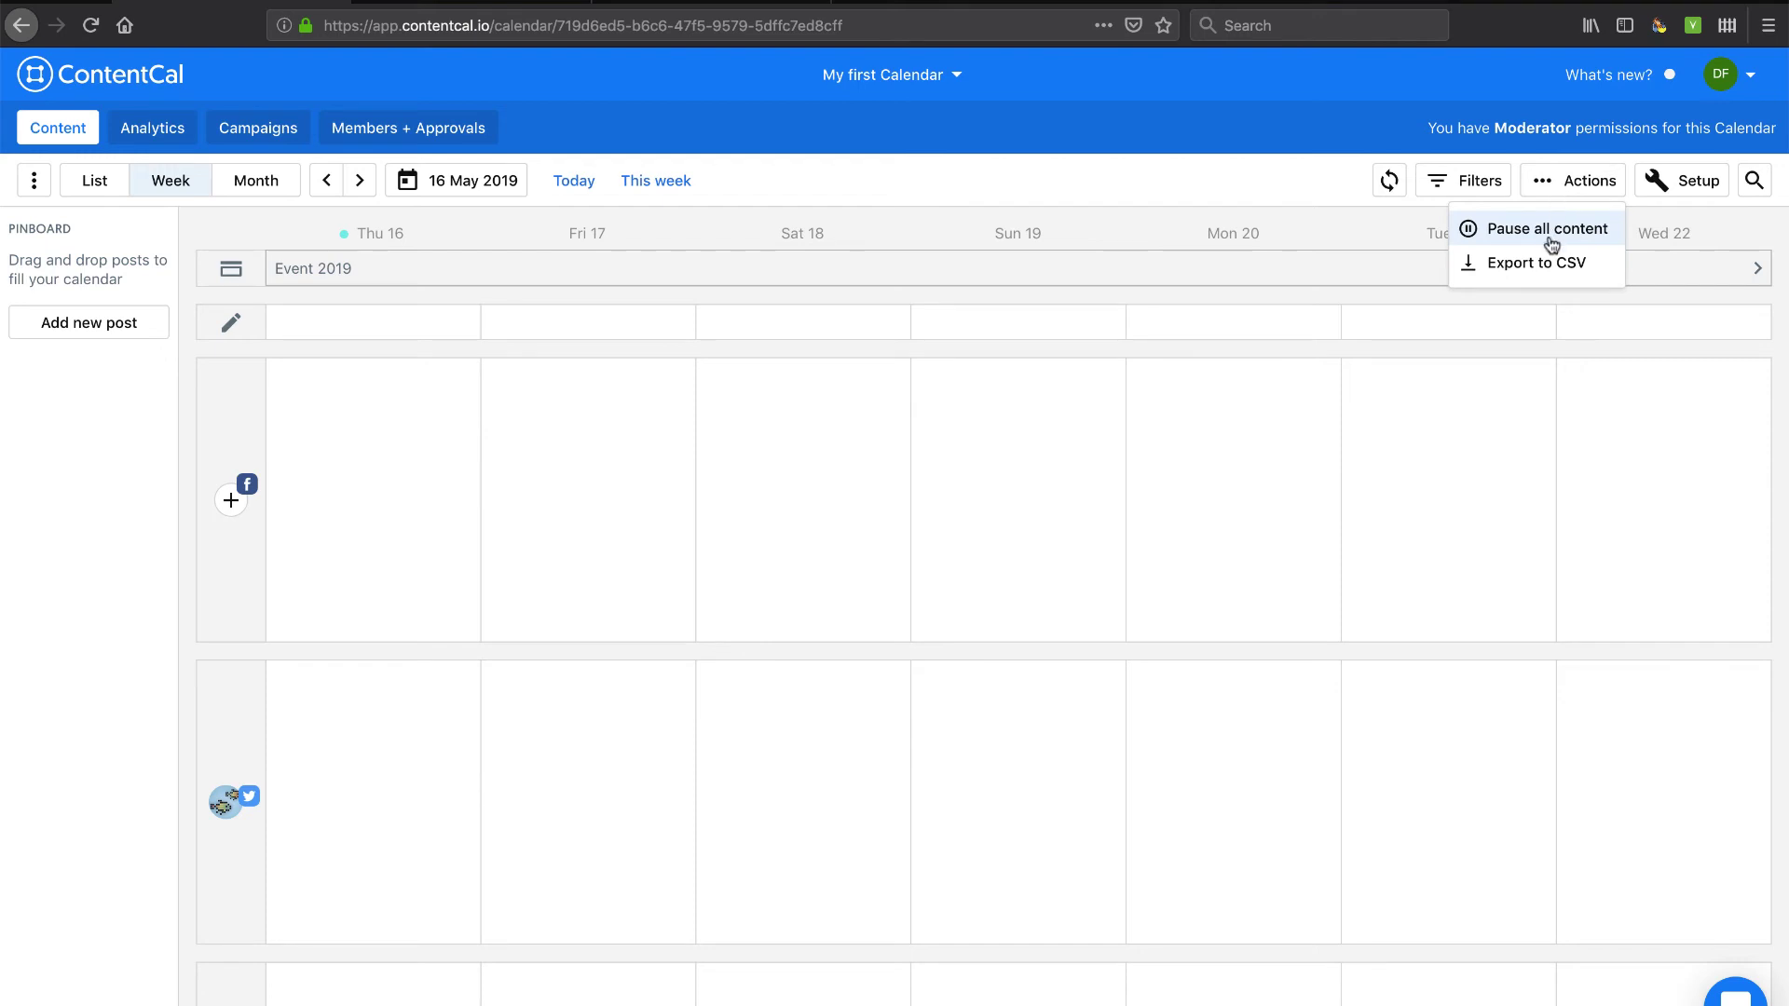
{"action": "left_click", "coordinate": [1552, 181]}
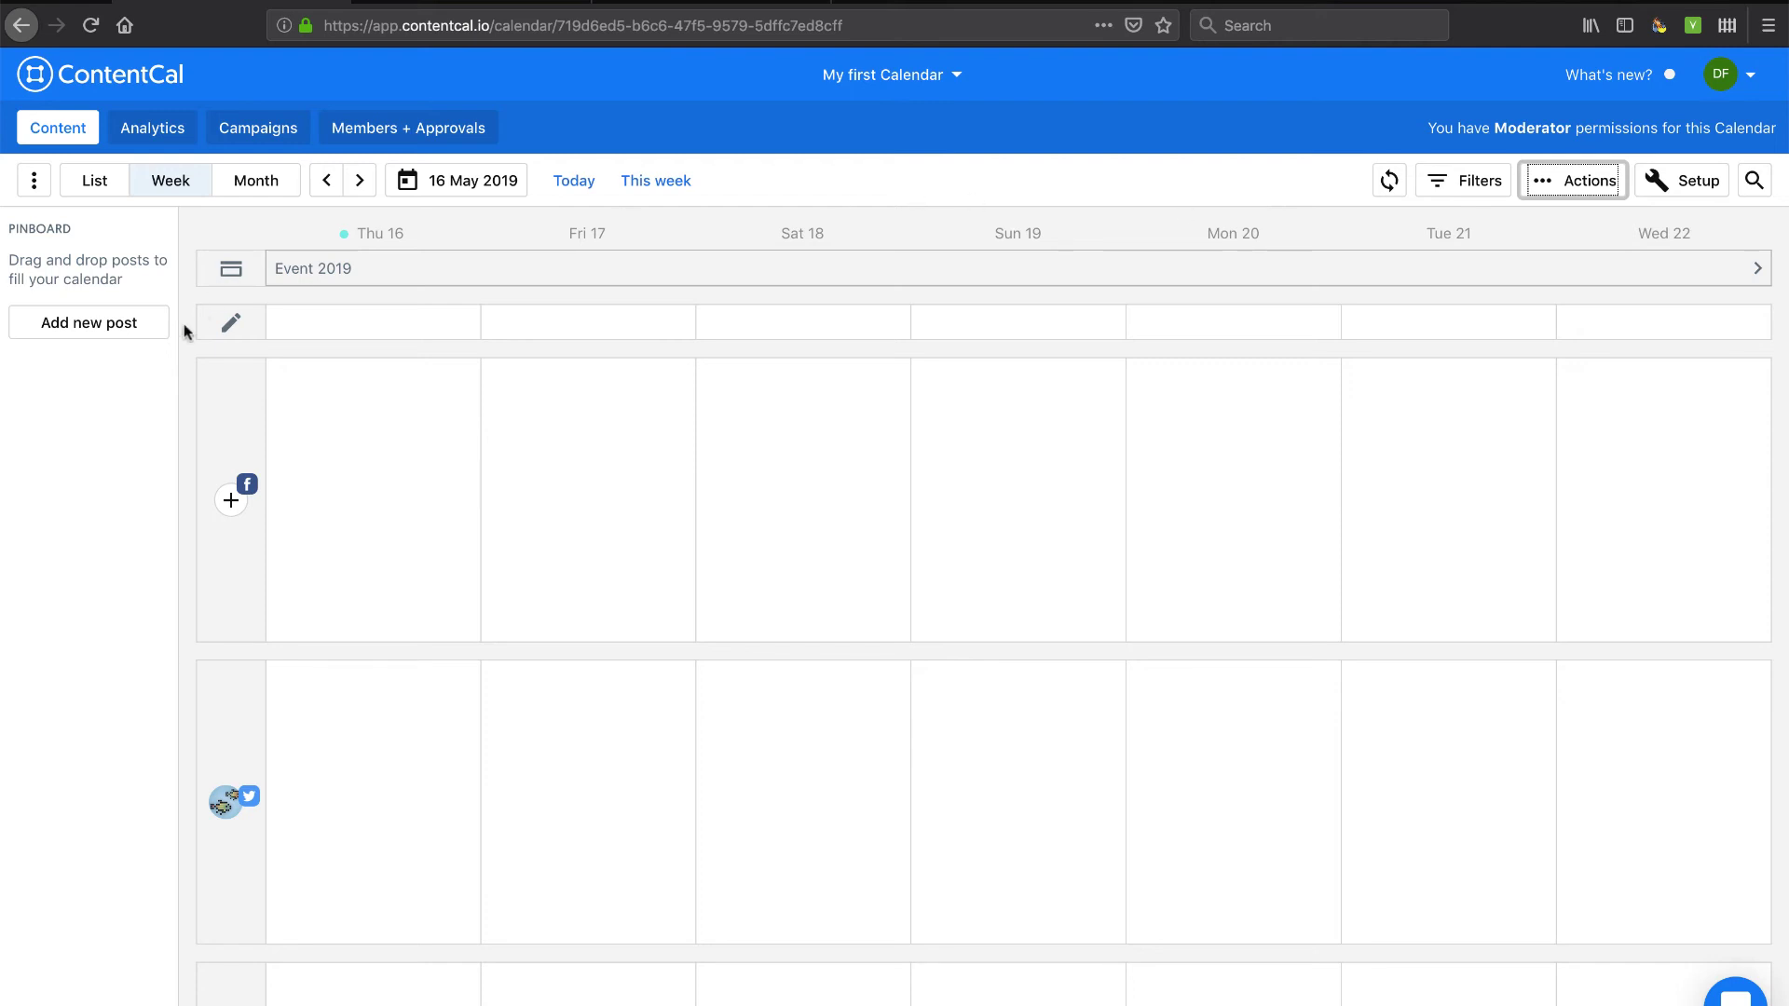
{"action": "scroll", "coordinate": [160, 603], "scroll_direction": "down", "scroll_amount": 3}
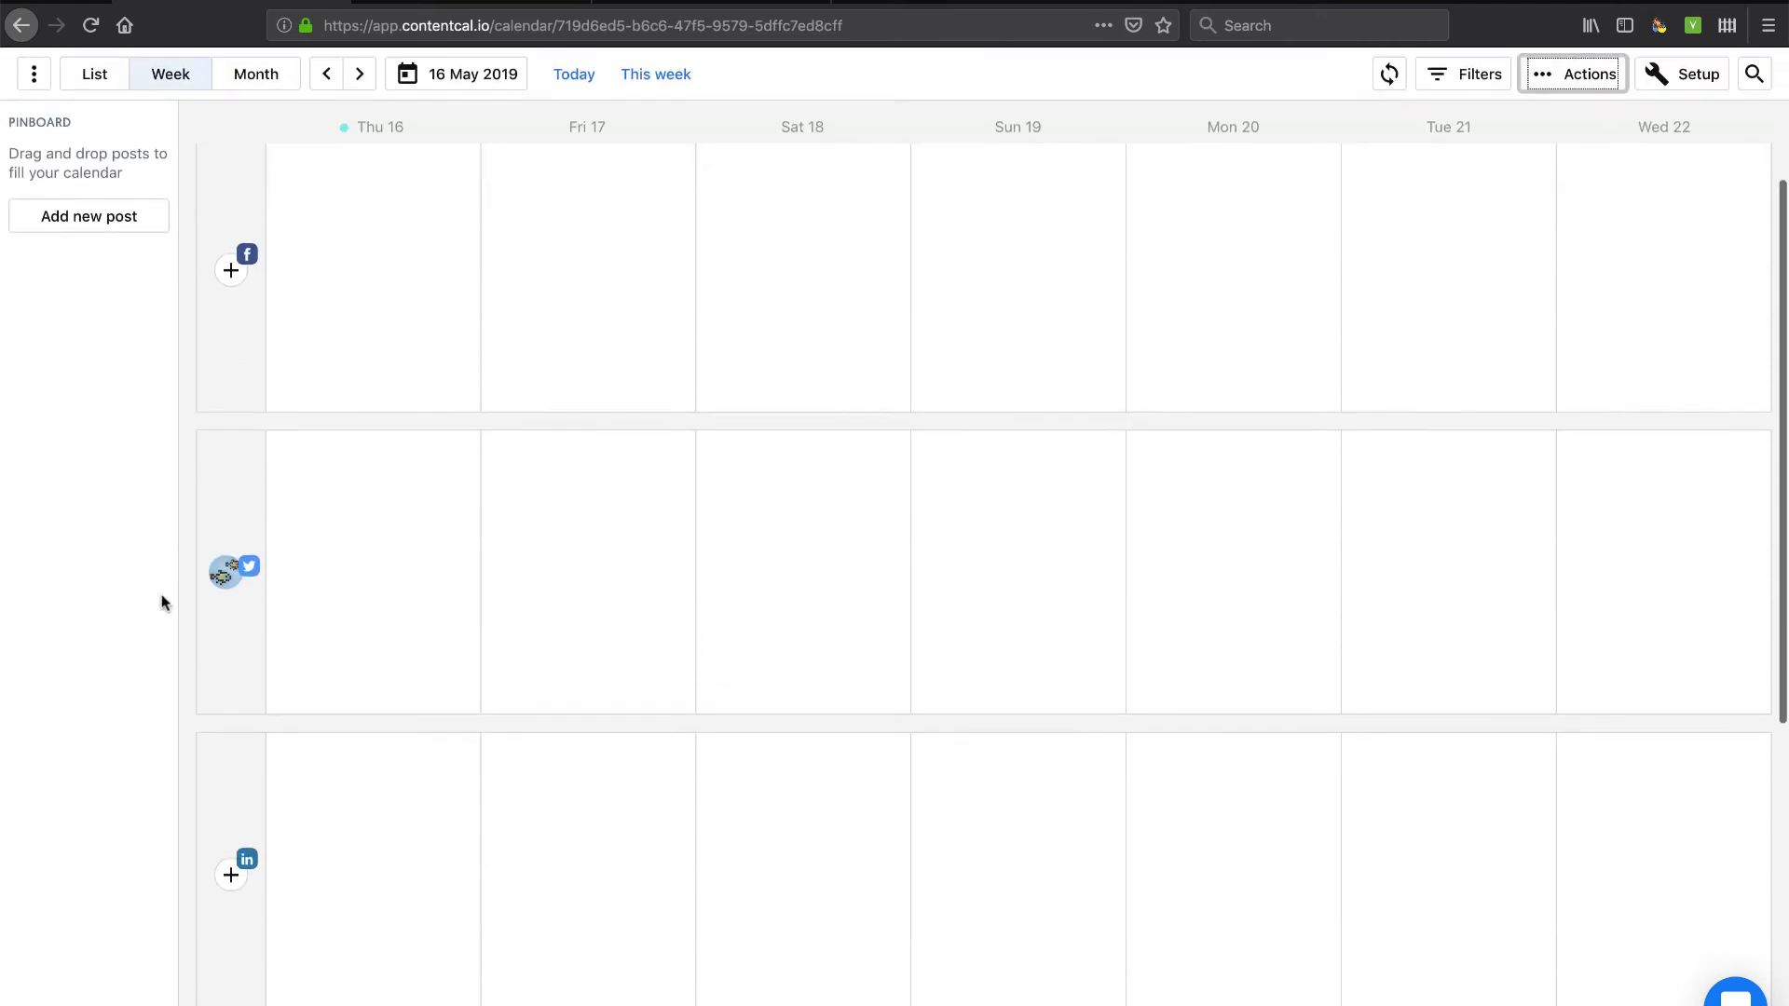
{"action": "scroll", "coordinate": [207, 727], "scroll_direction": "down", "scroll_amount": 4}
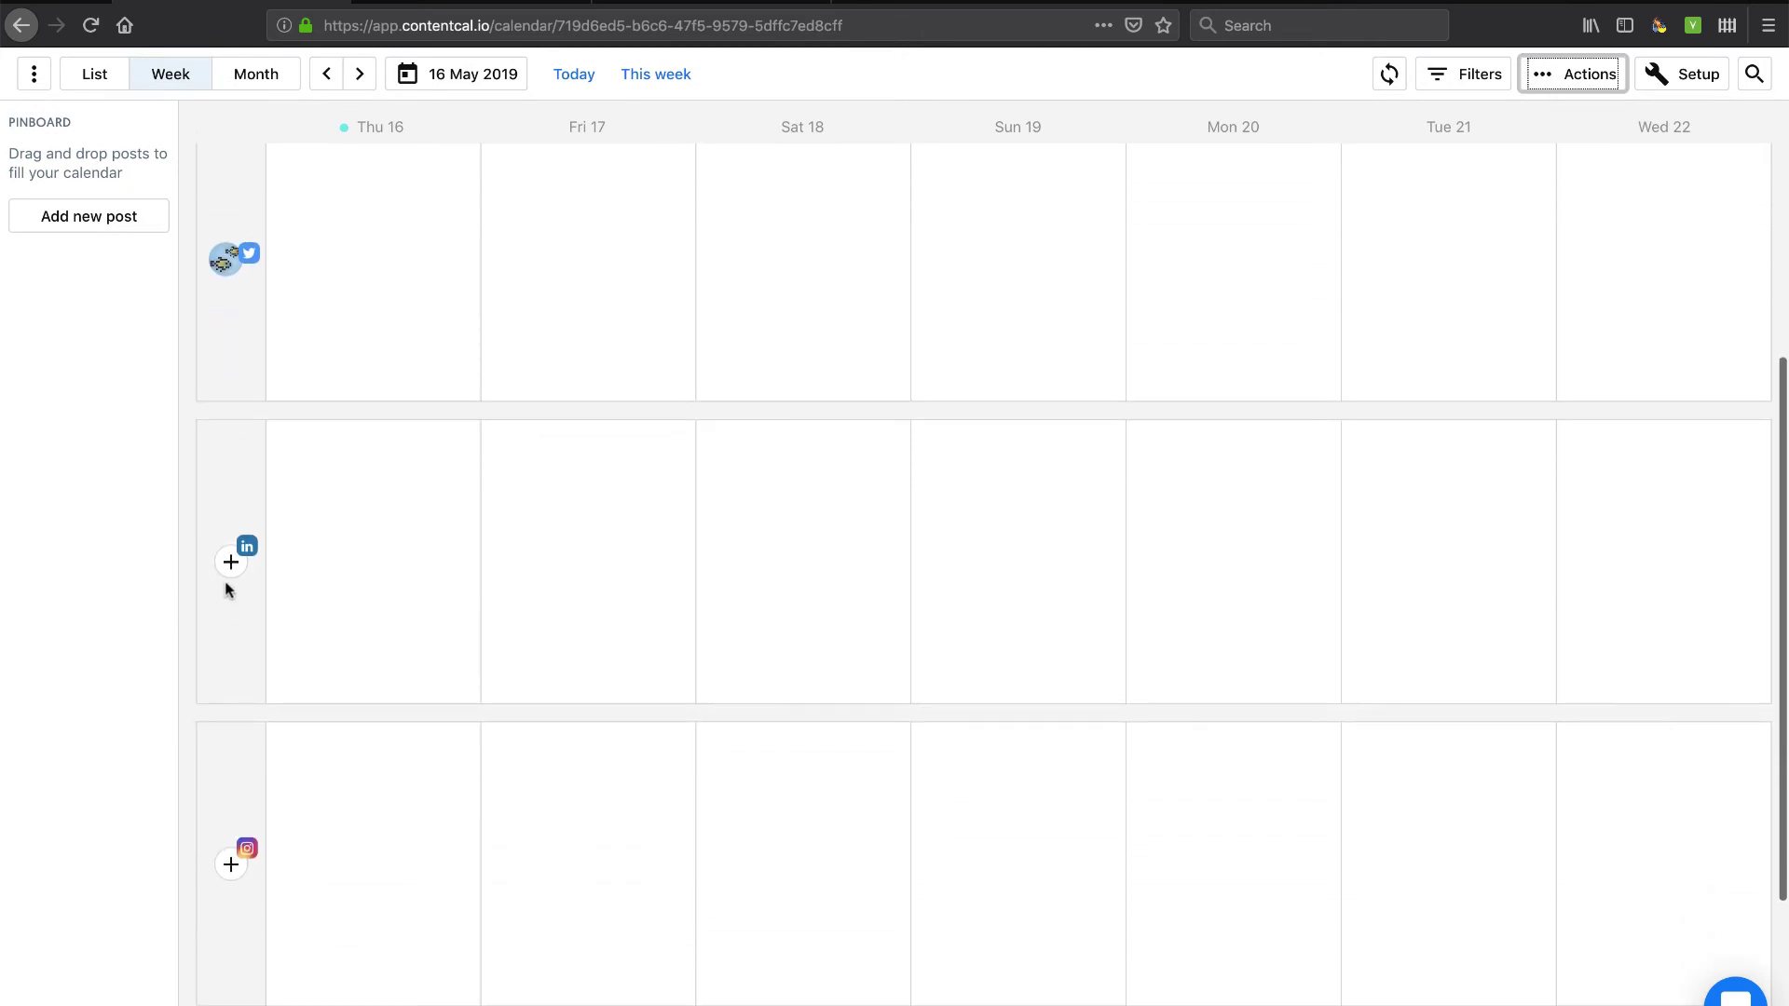
{"action": "scroll", "coordinate": [228, 590], "scroll_direction": "down", "scroll_amount": 3}
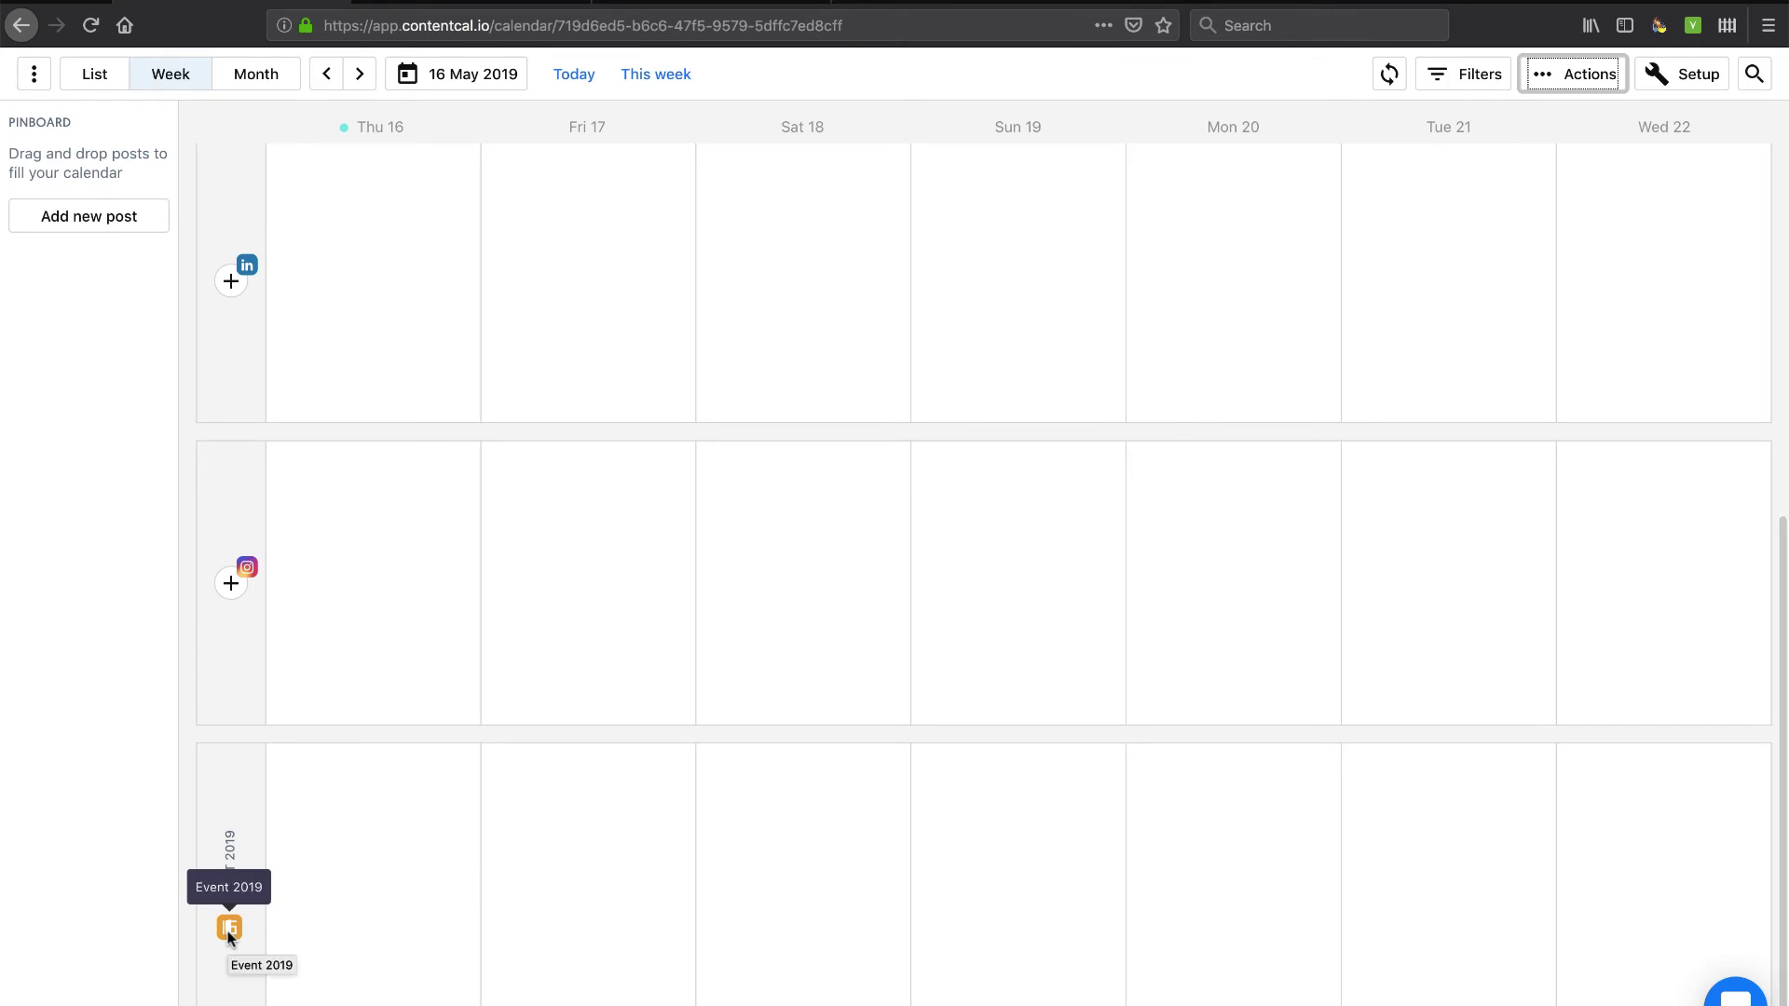
{"action": "scroll", "coordinate": [227, 843], "scroll_direction": "up", "scroll_amount": 10}
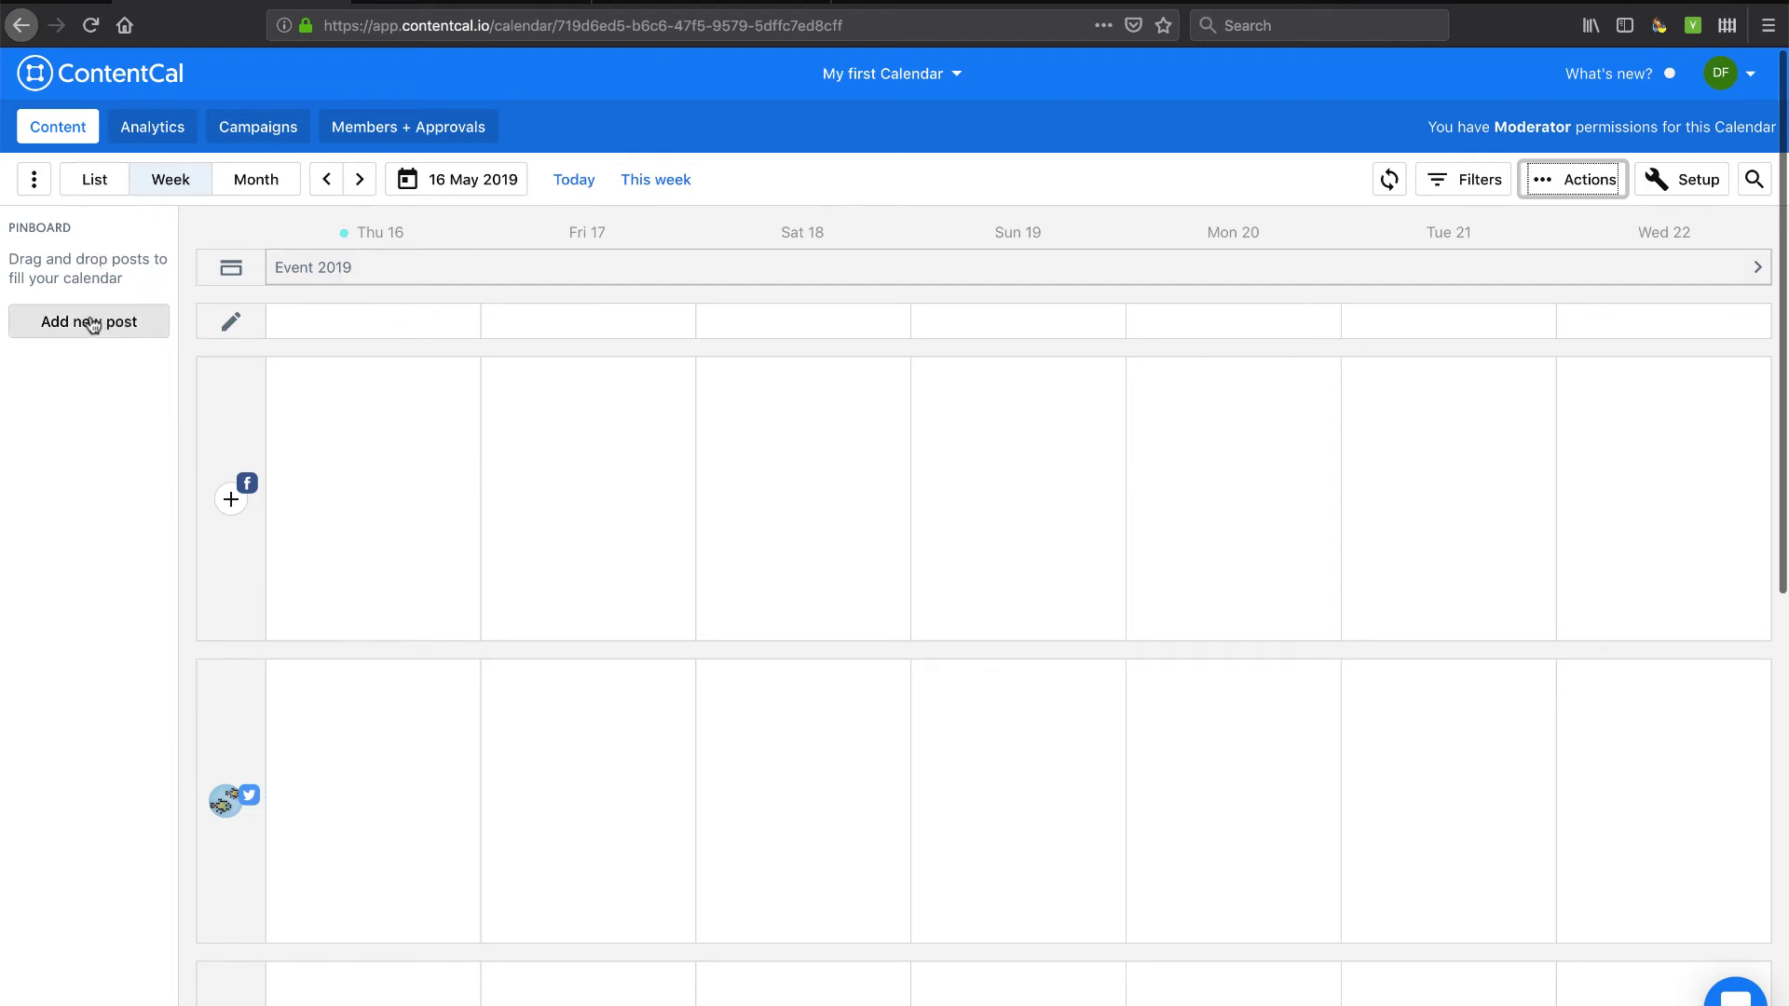
{"action": "left_click", "coordinate": [33, 182]}
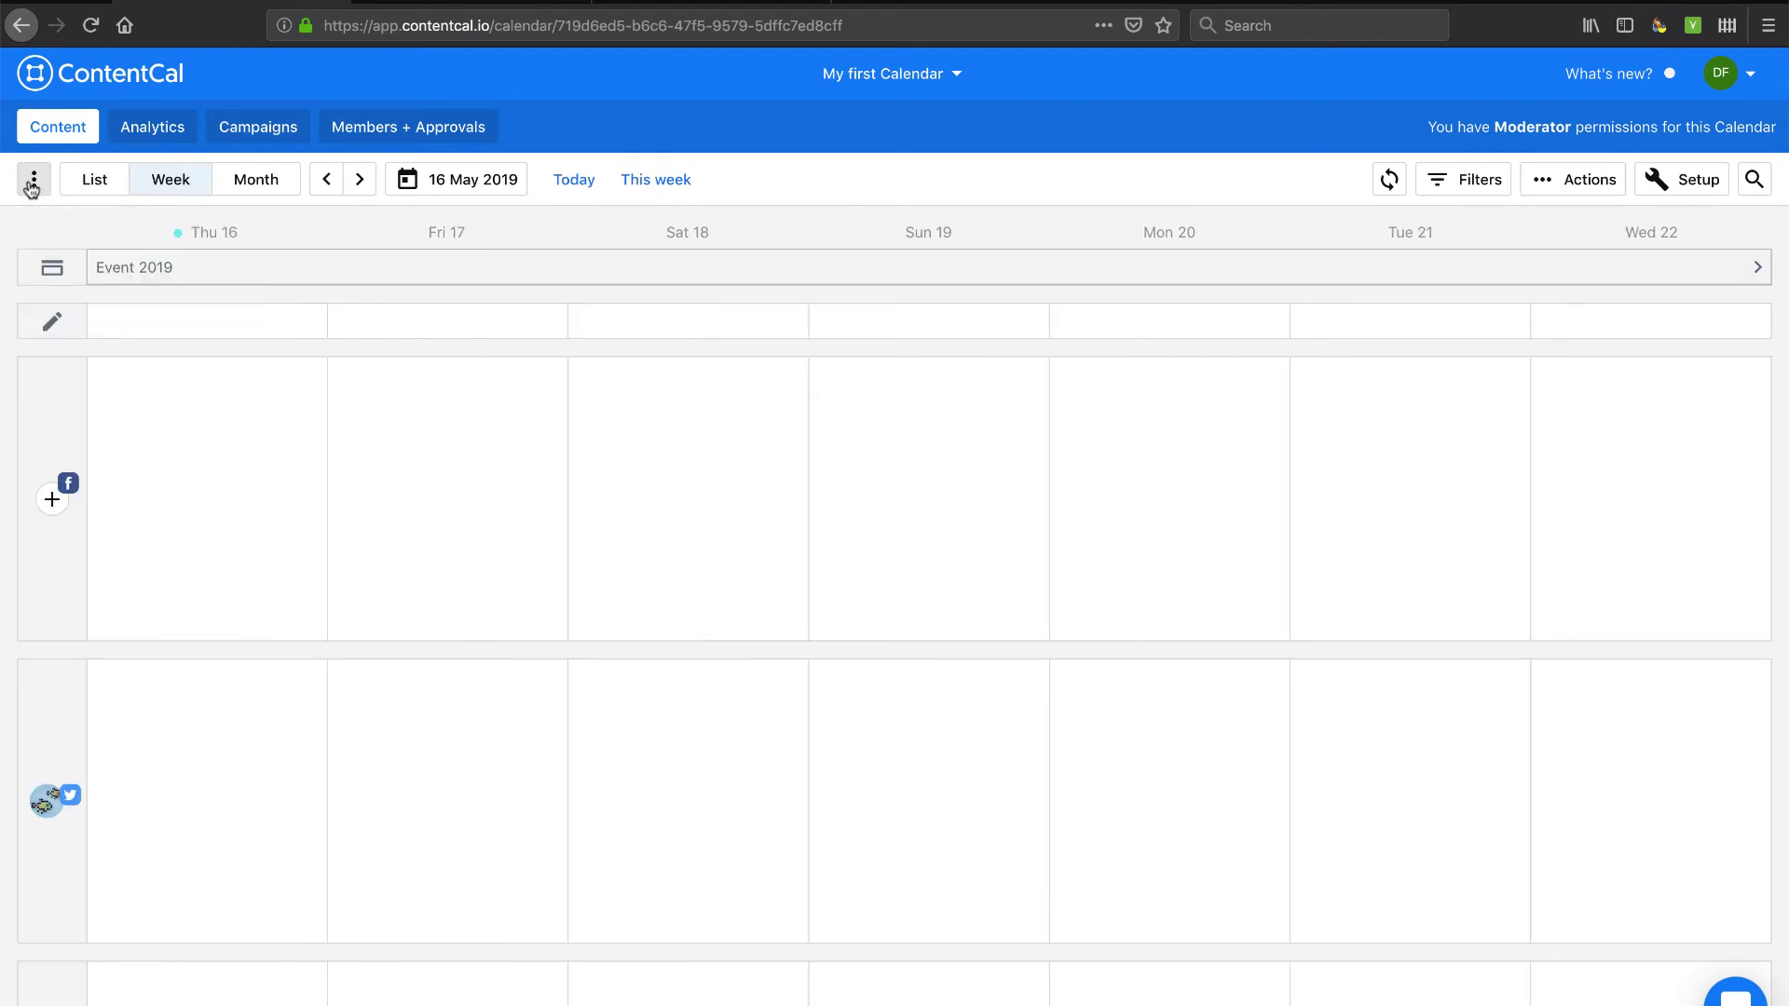
{"action": "left_click", "coordinate": [32, 184]}
Add a new pinboard post with the connected Twitter account as its channel.
{"action": "left_click", "coordinate": [104, 321]}
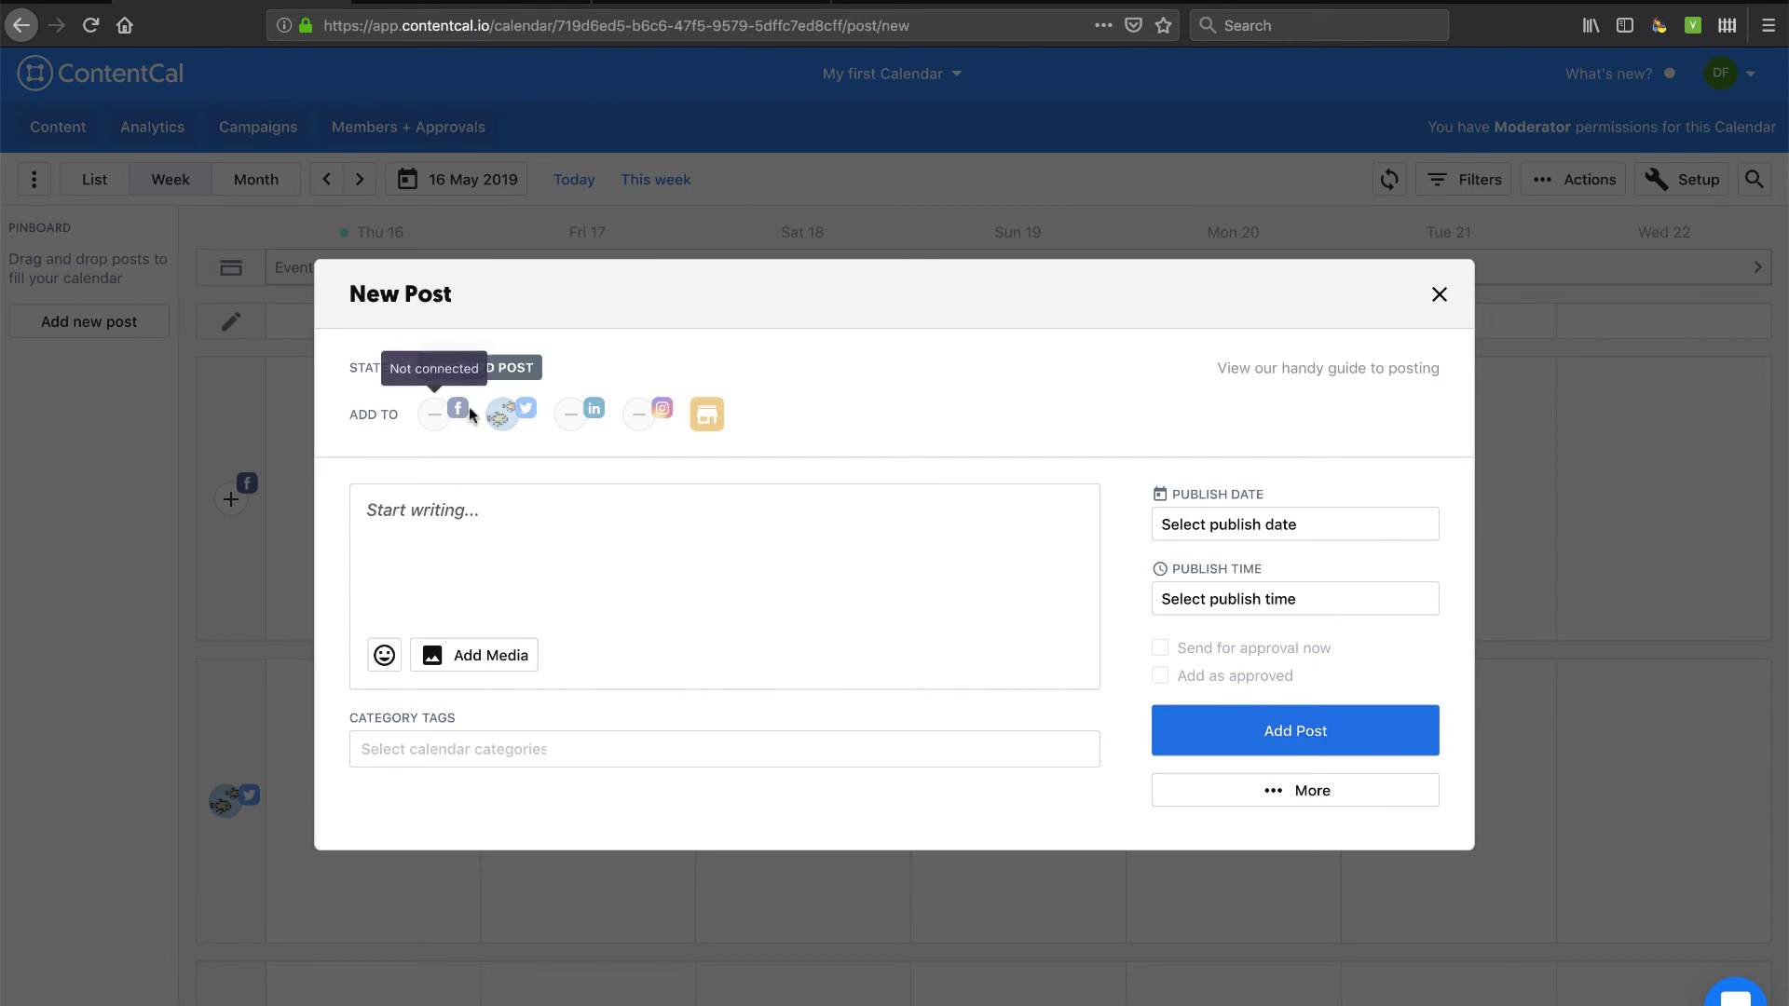
{"action": "left_click", "coordinate": [503, 414]}
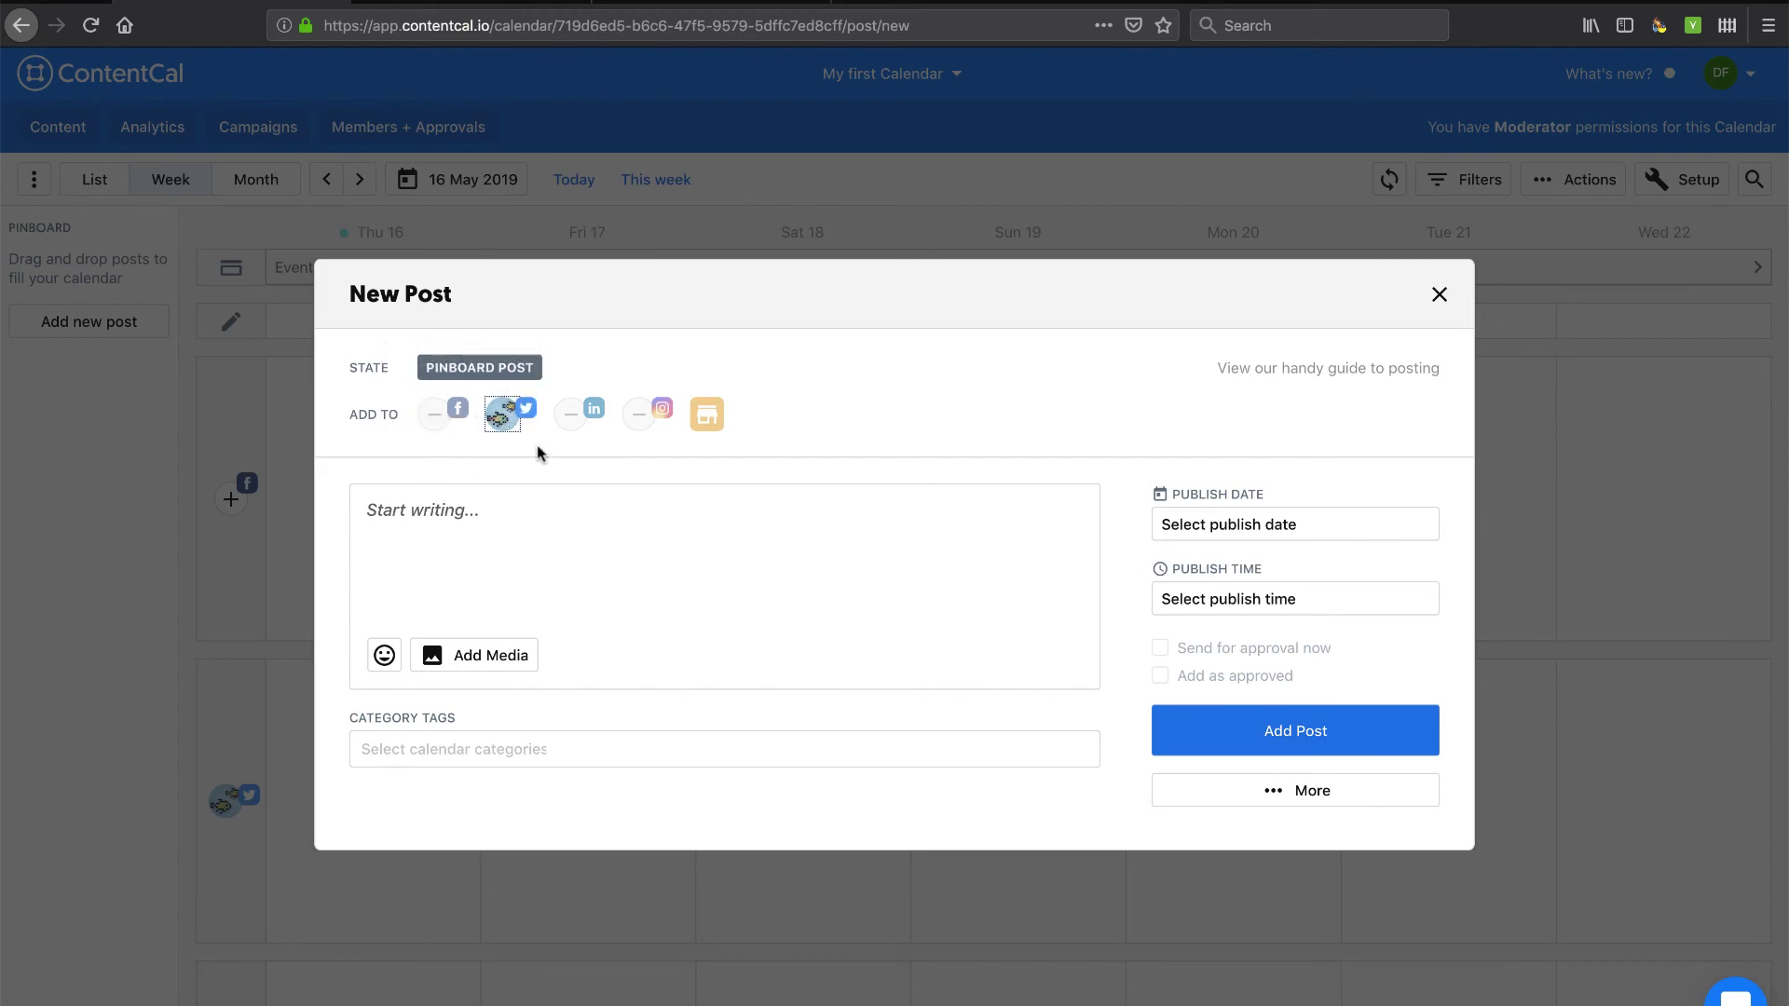
Copy the Yurbi article's yurbi.com URL and paste it into the post text.
{"action": "left_click", "coordinate": [477, 2]}
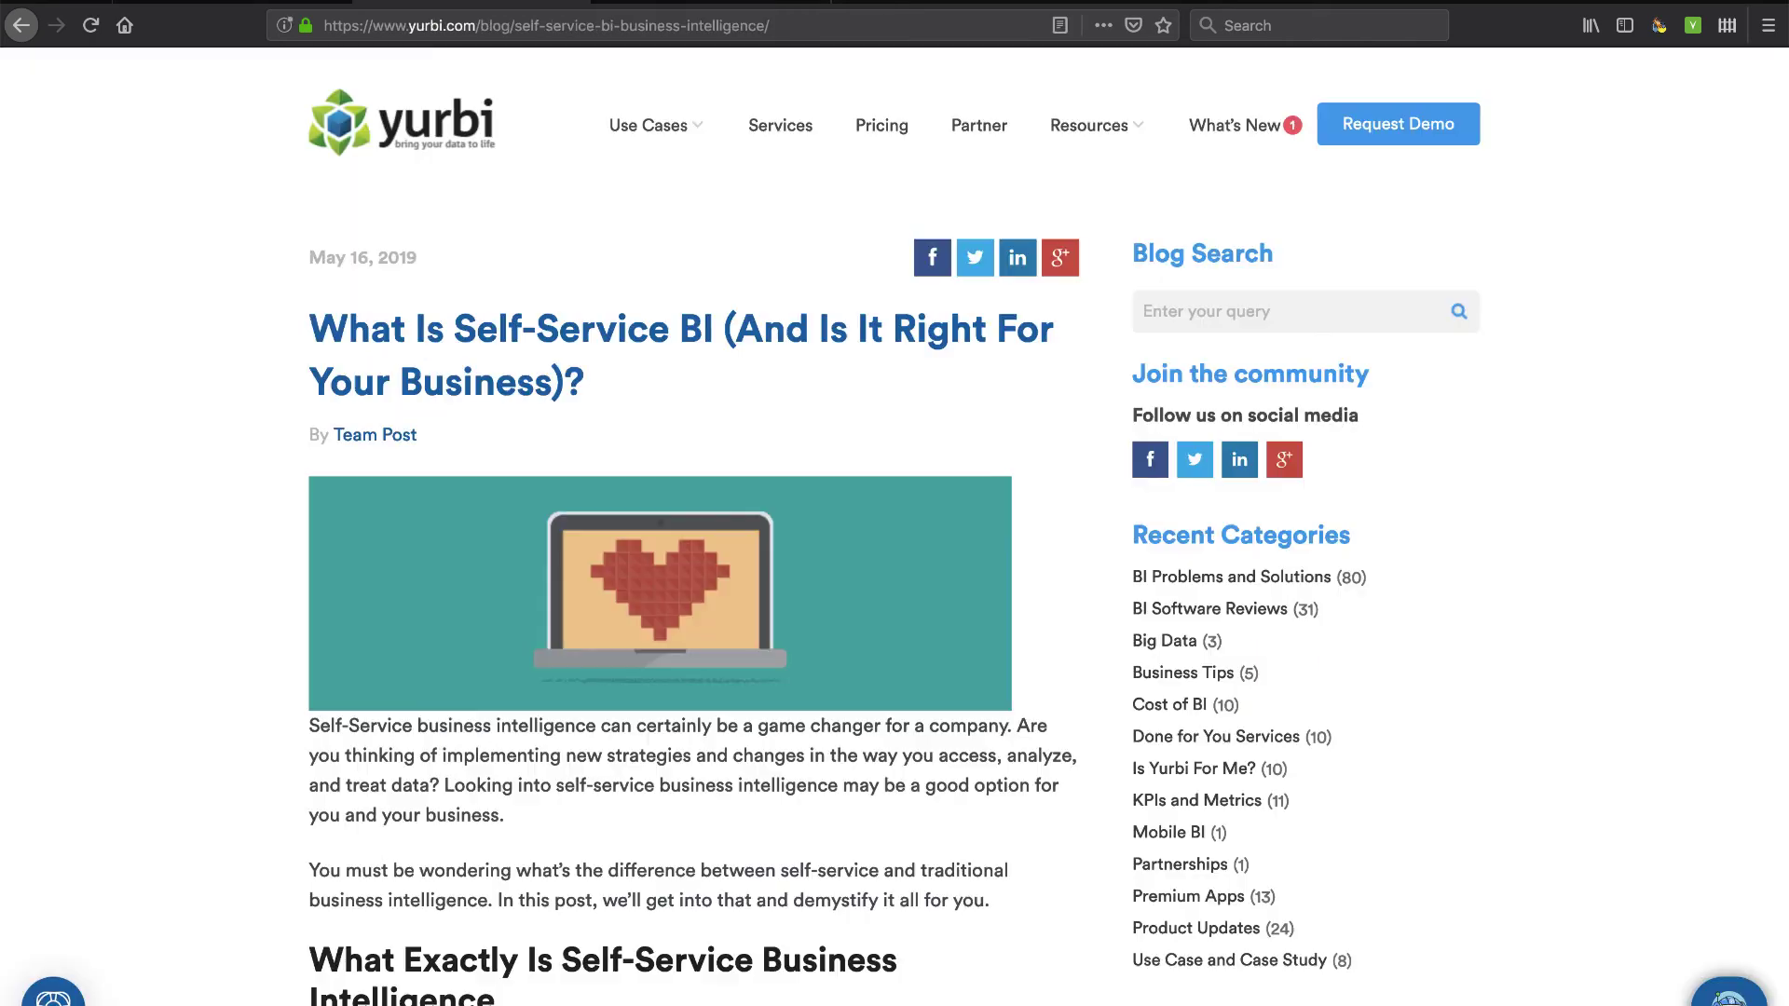
{"action": "left_click", "coordinate": [484, 33]}
{"action": "key", "text": "ctrl+c"}
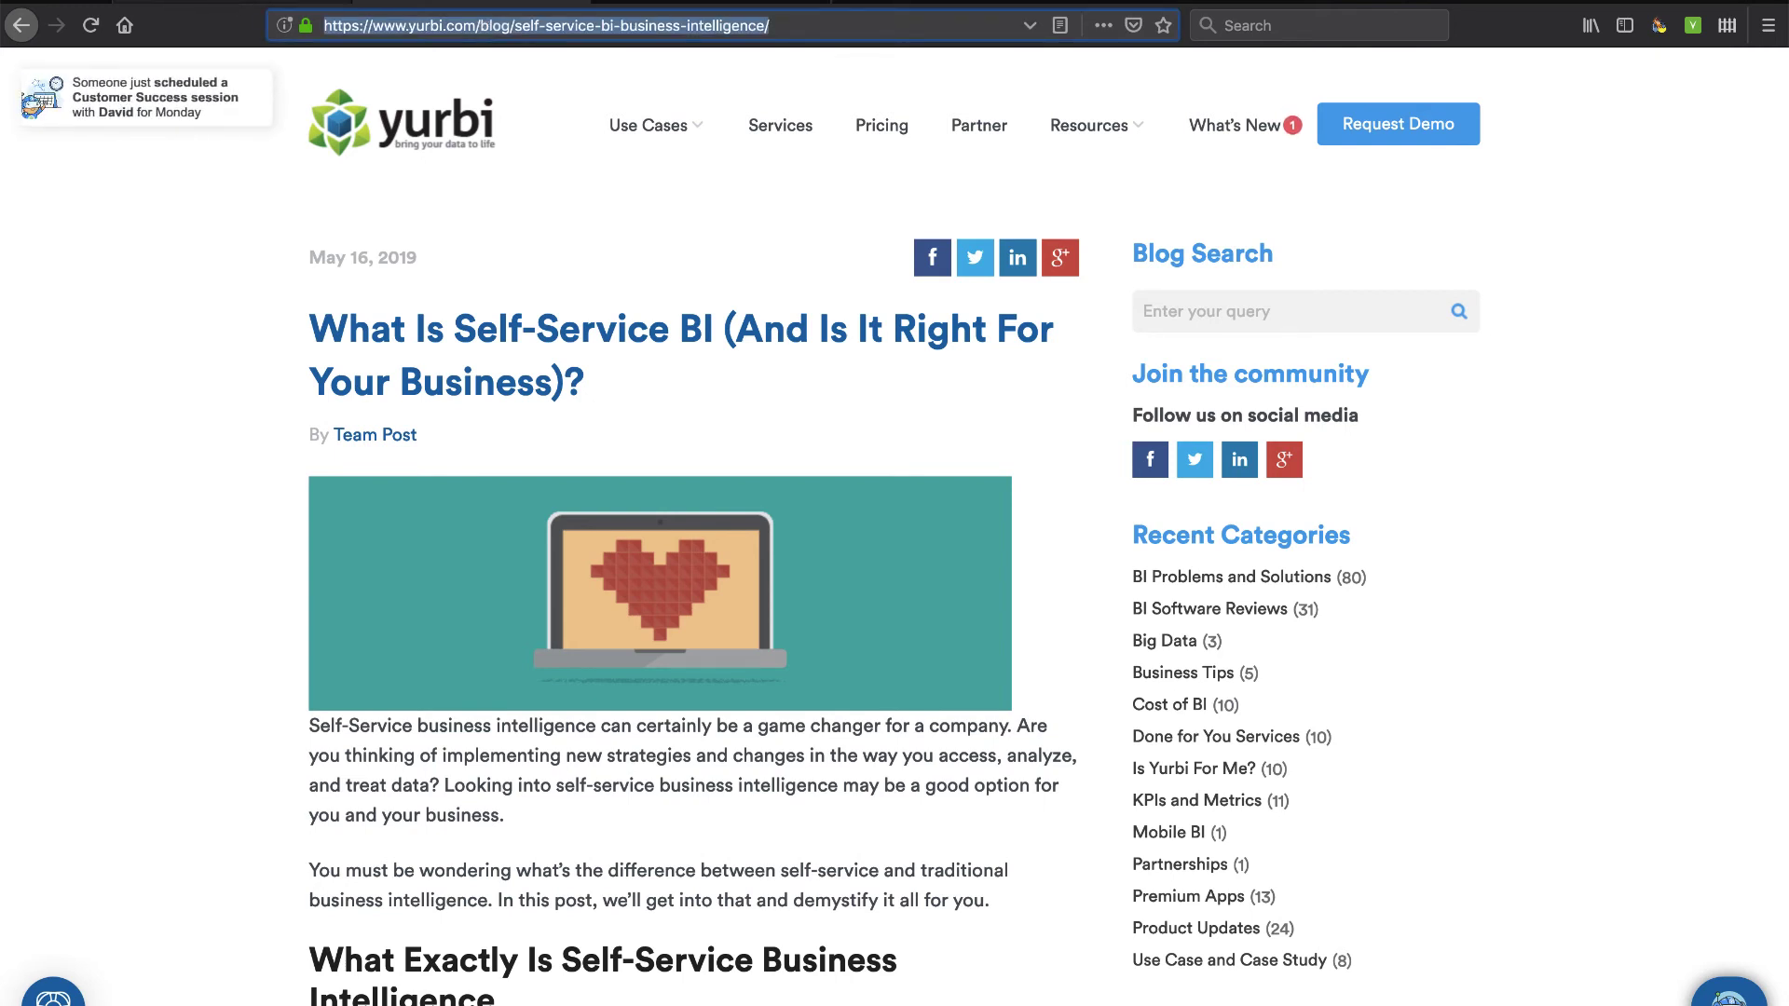
{"action": "left_click", "coordinate": [233, 6]}
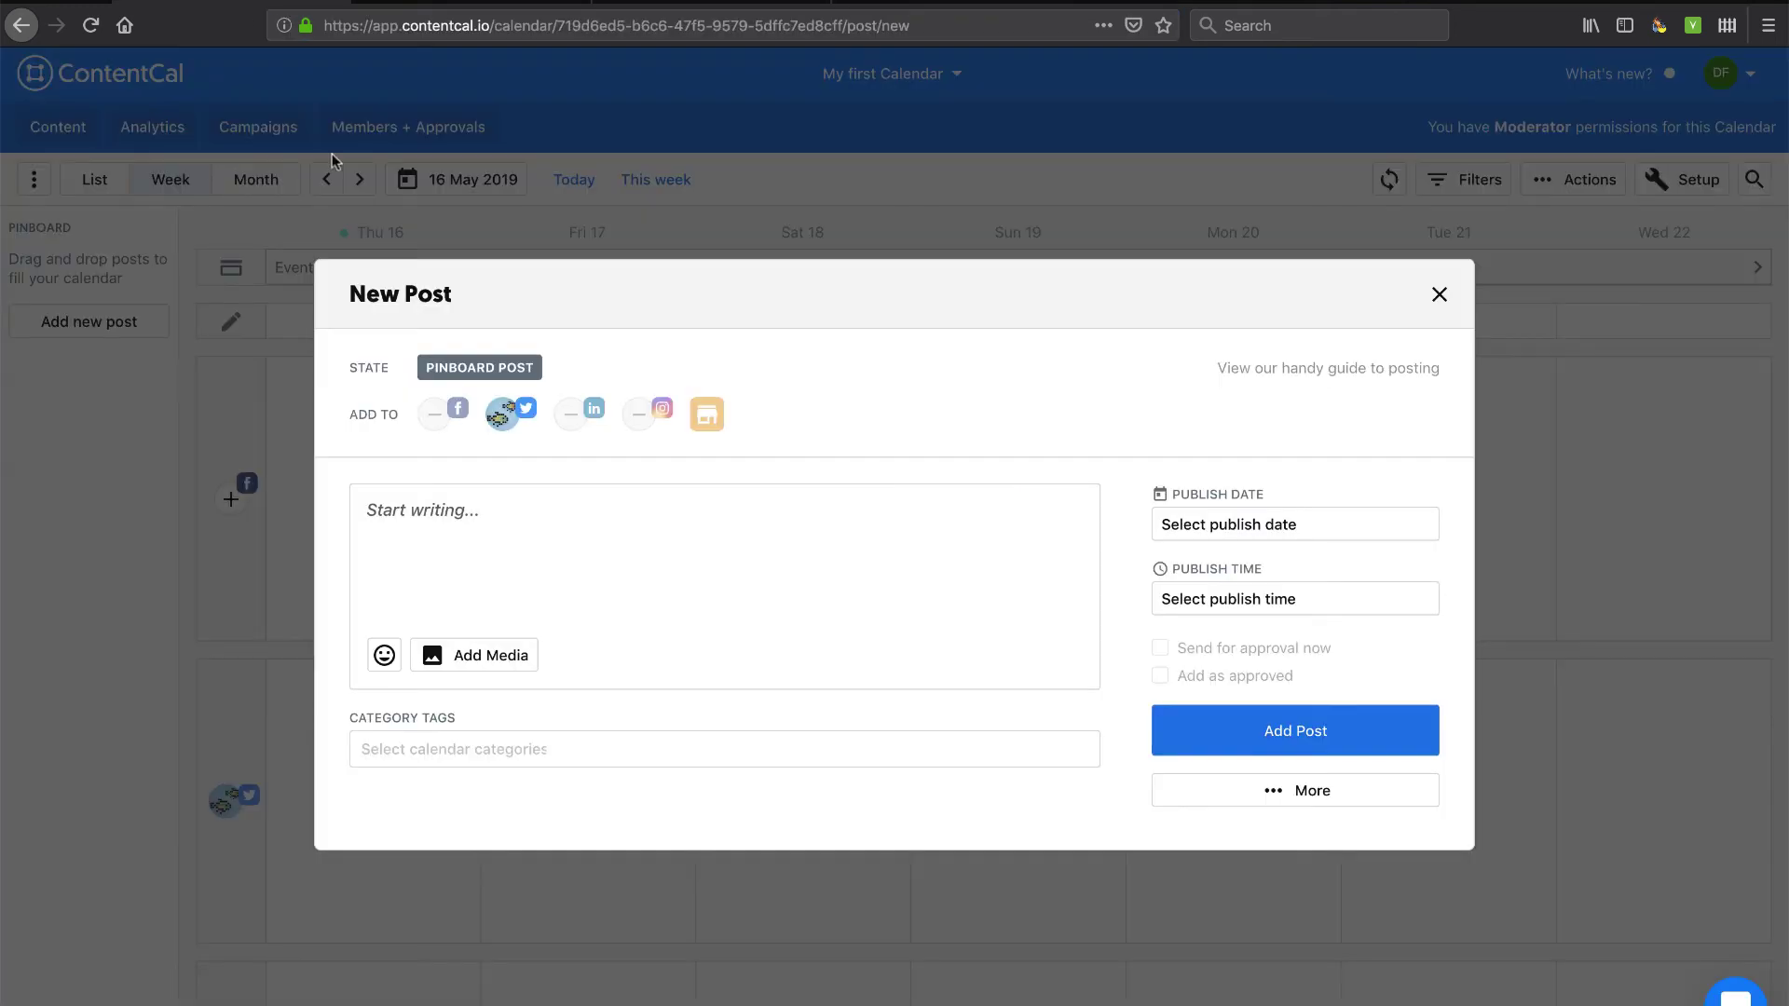
{"action": "left_click", "coordinate": [609, 526]}
{"action": "key", "text": "ctrl+v"}
Copy the article's title from the blog and paste it before the link.
{"action": "left_click", "coordinate": [447, 3]}
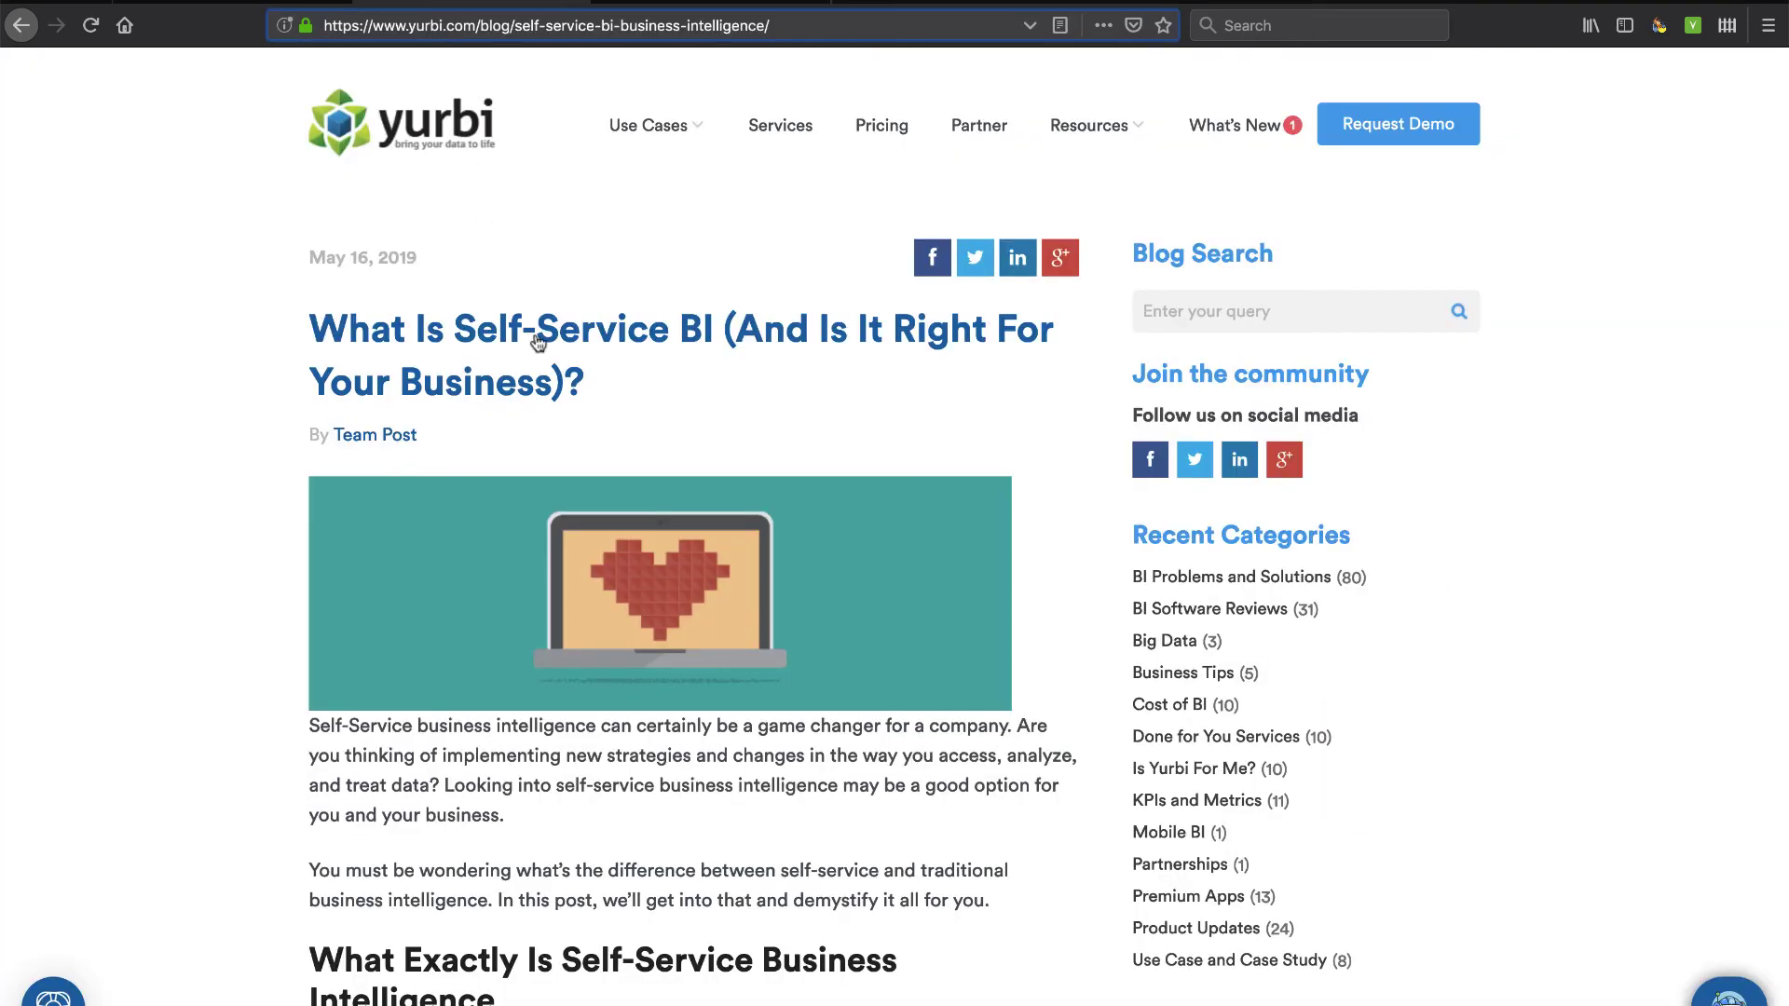
{"action": "left_click_drag", "start_coordinate": [591, 388], "coordinate": [328, 324]}
{"action": "key", "text": "super+c"}
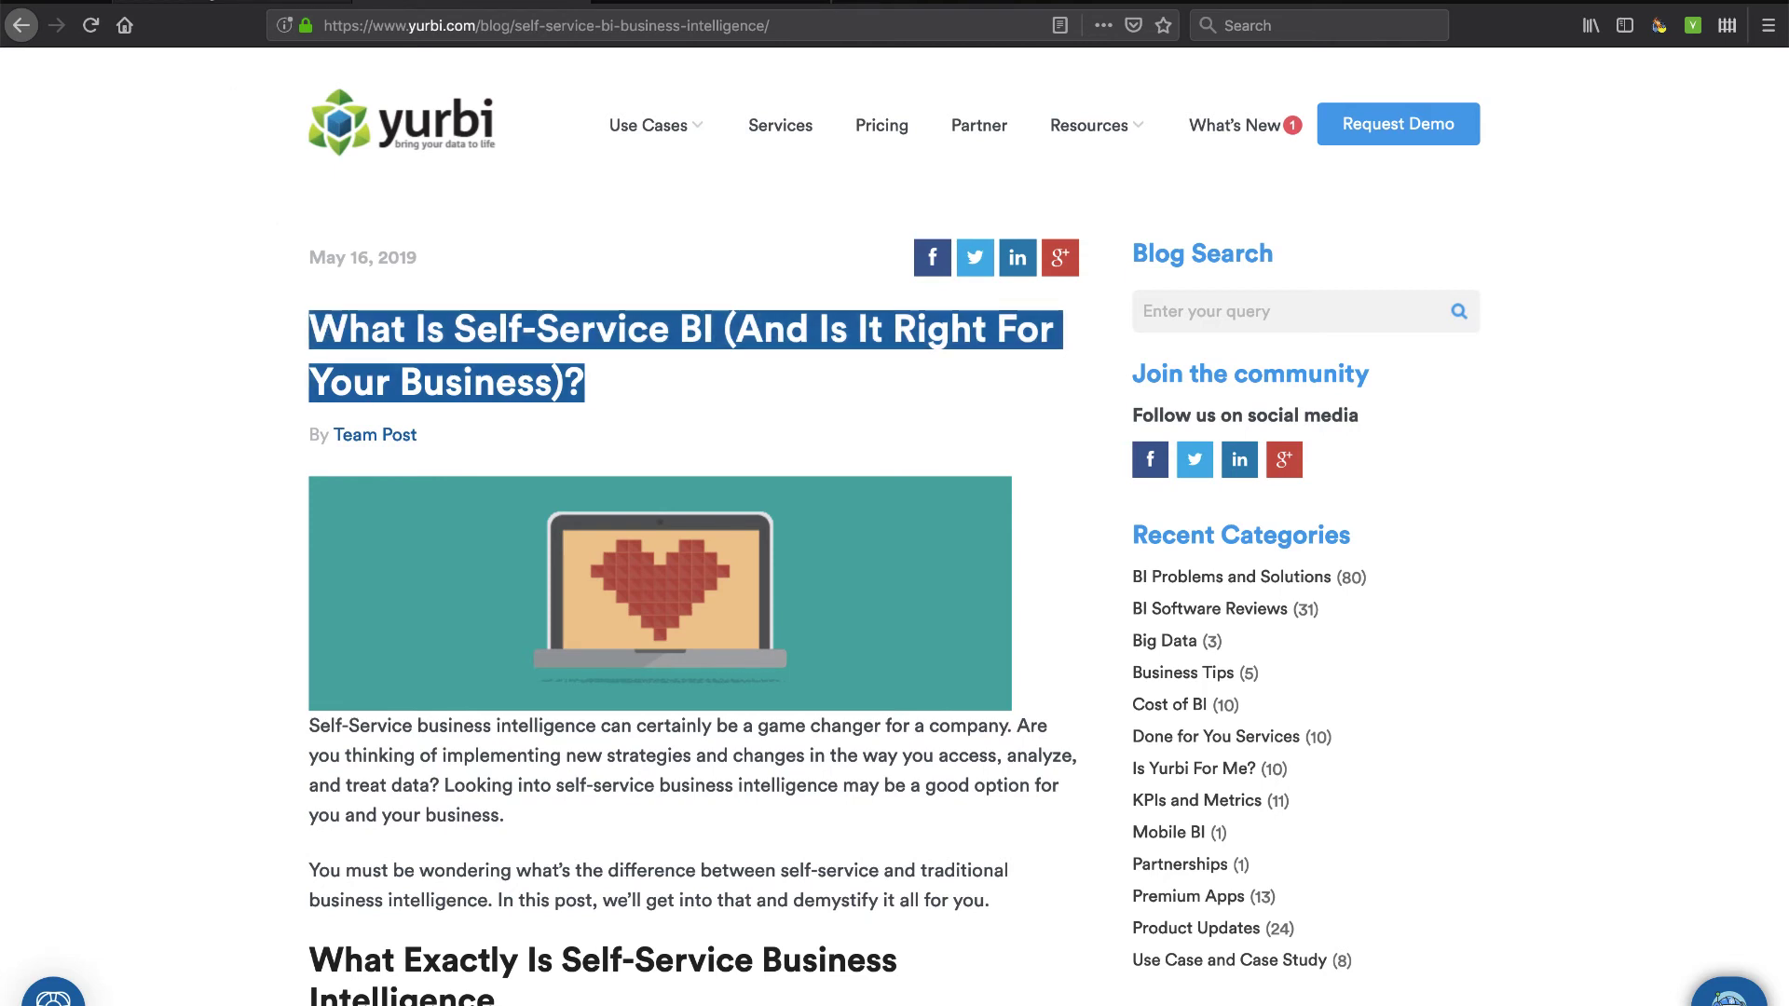
{"action": "left_click", "coordinate": [233, 3]}
{"action": "key", "text": "super+v"}
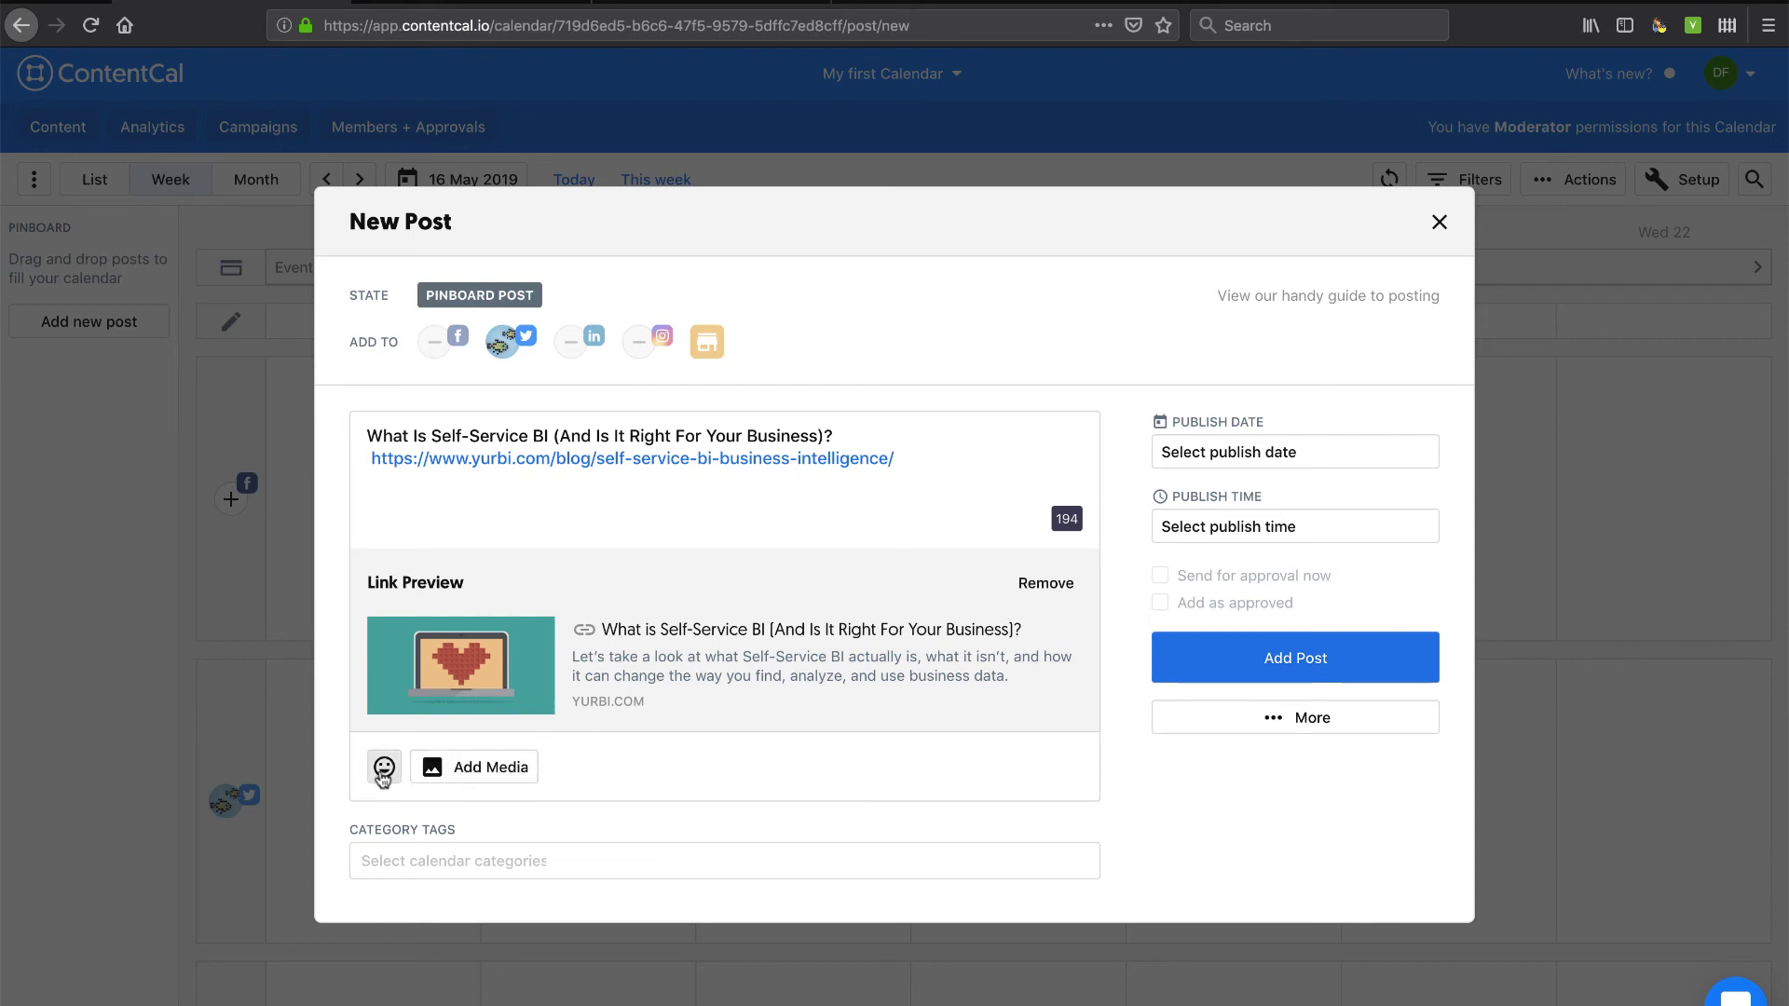
Tag the post with the Self-Service BI category.
{"action": "left_click", "coordinate": [383, 769]}
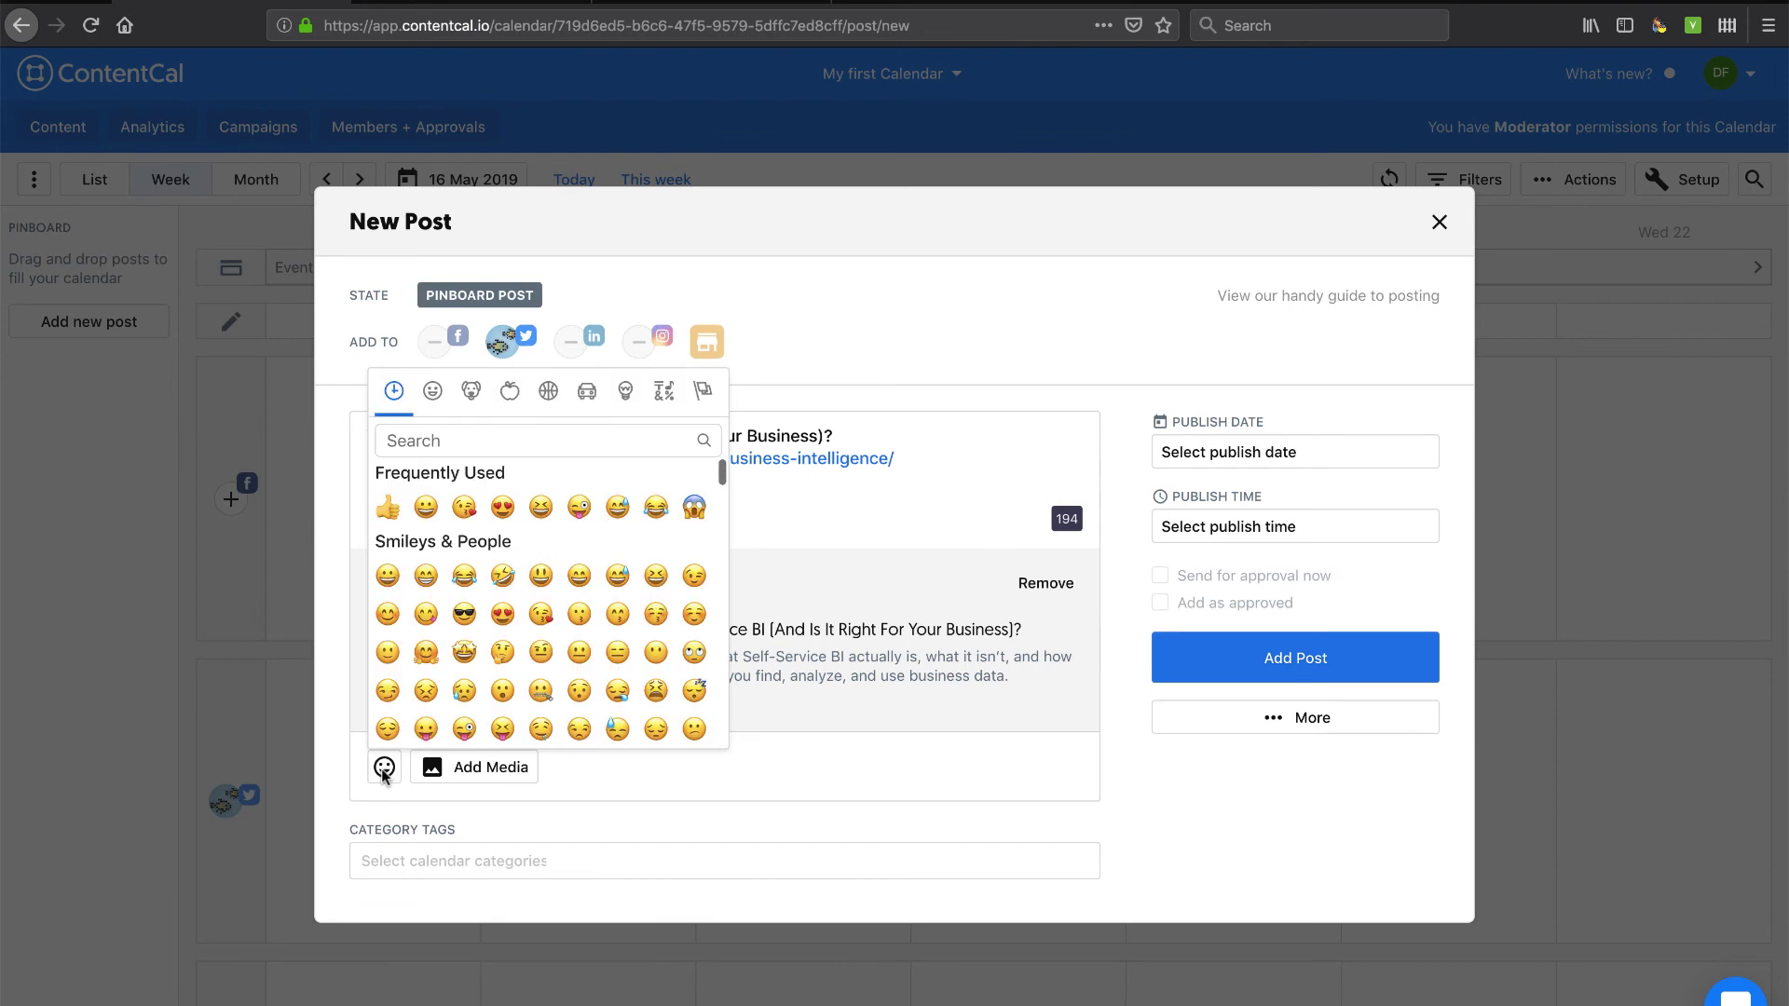
{"action": "left_click", "coordinate": [386, 771]}
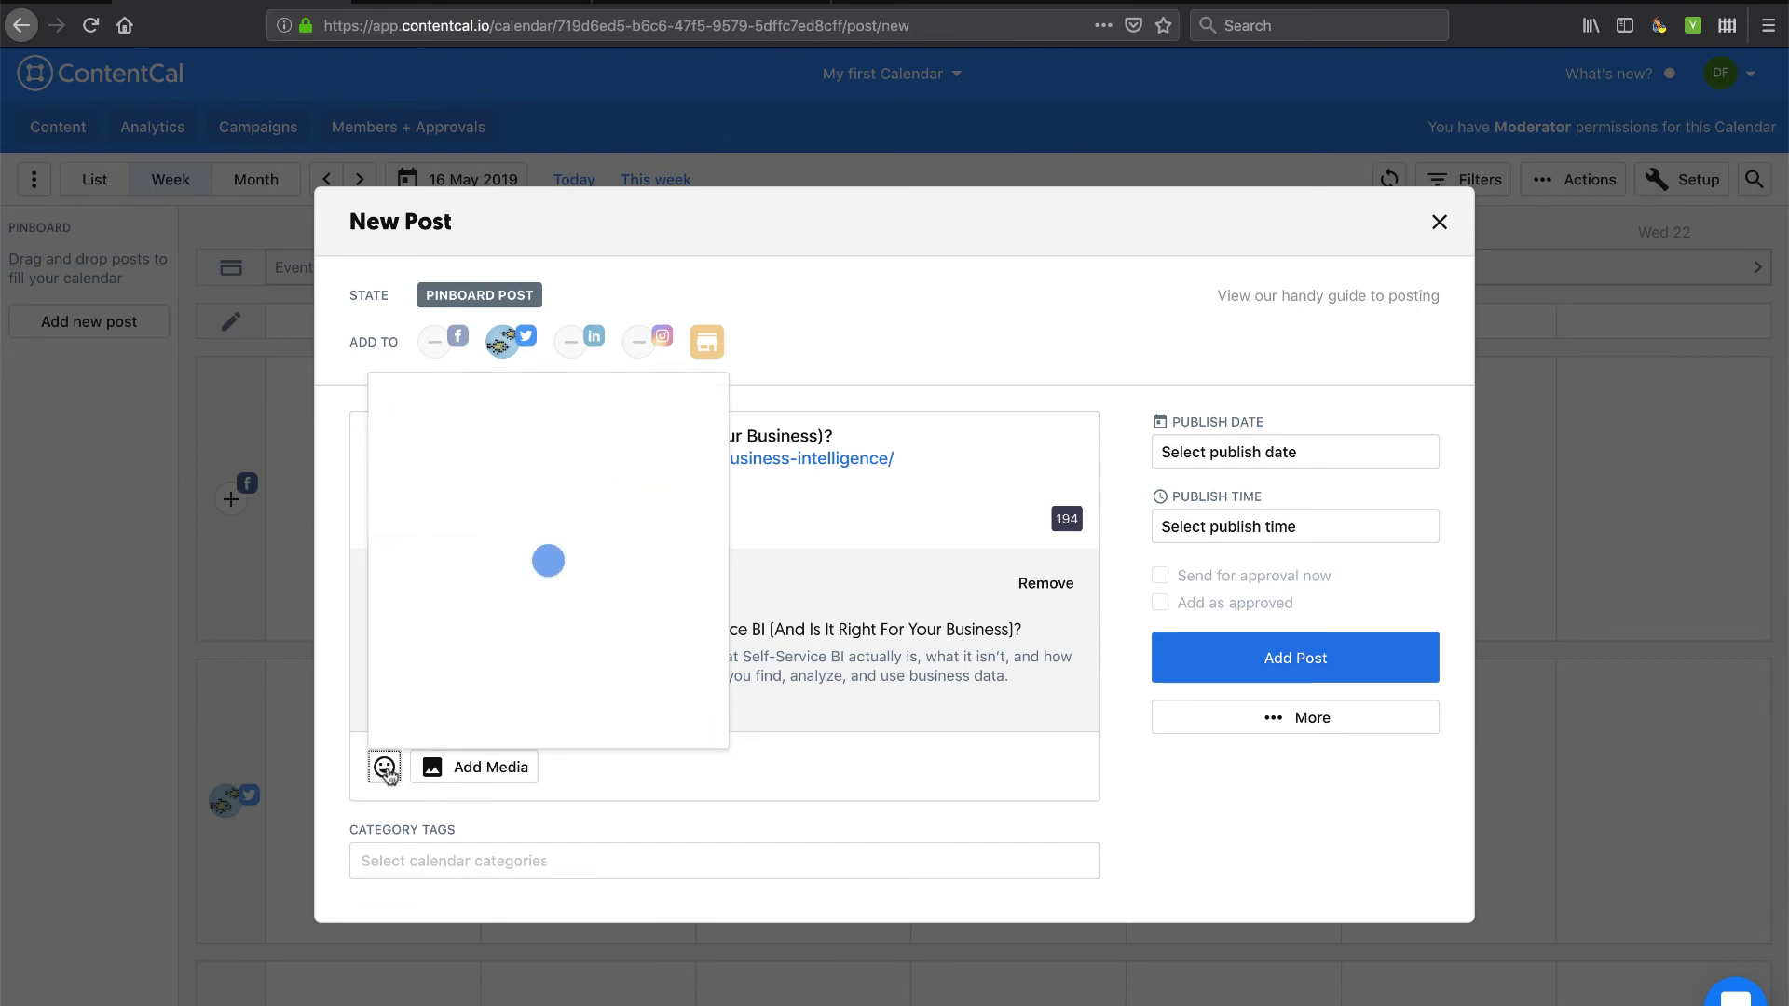
{"action": "left_click", "coordinate": [402, 860]}
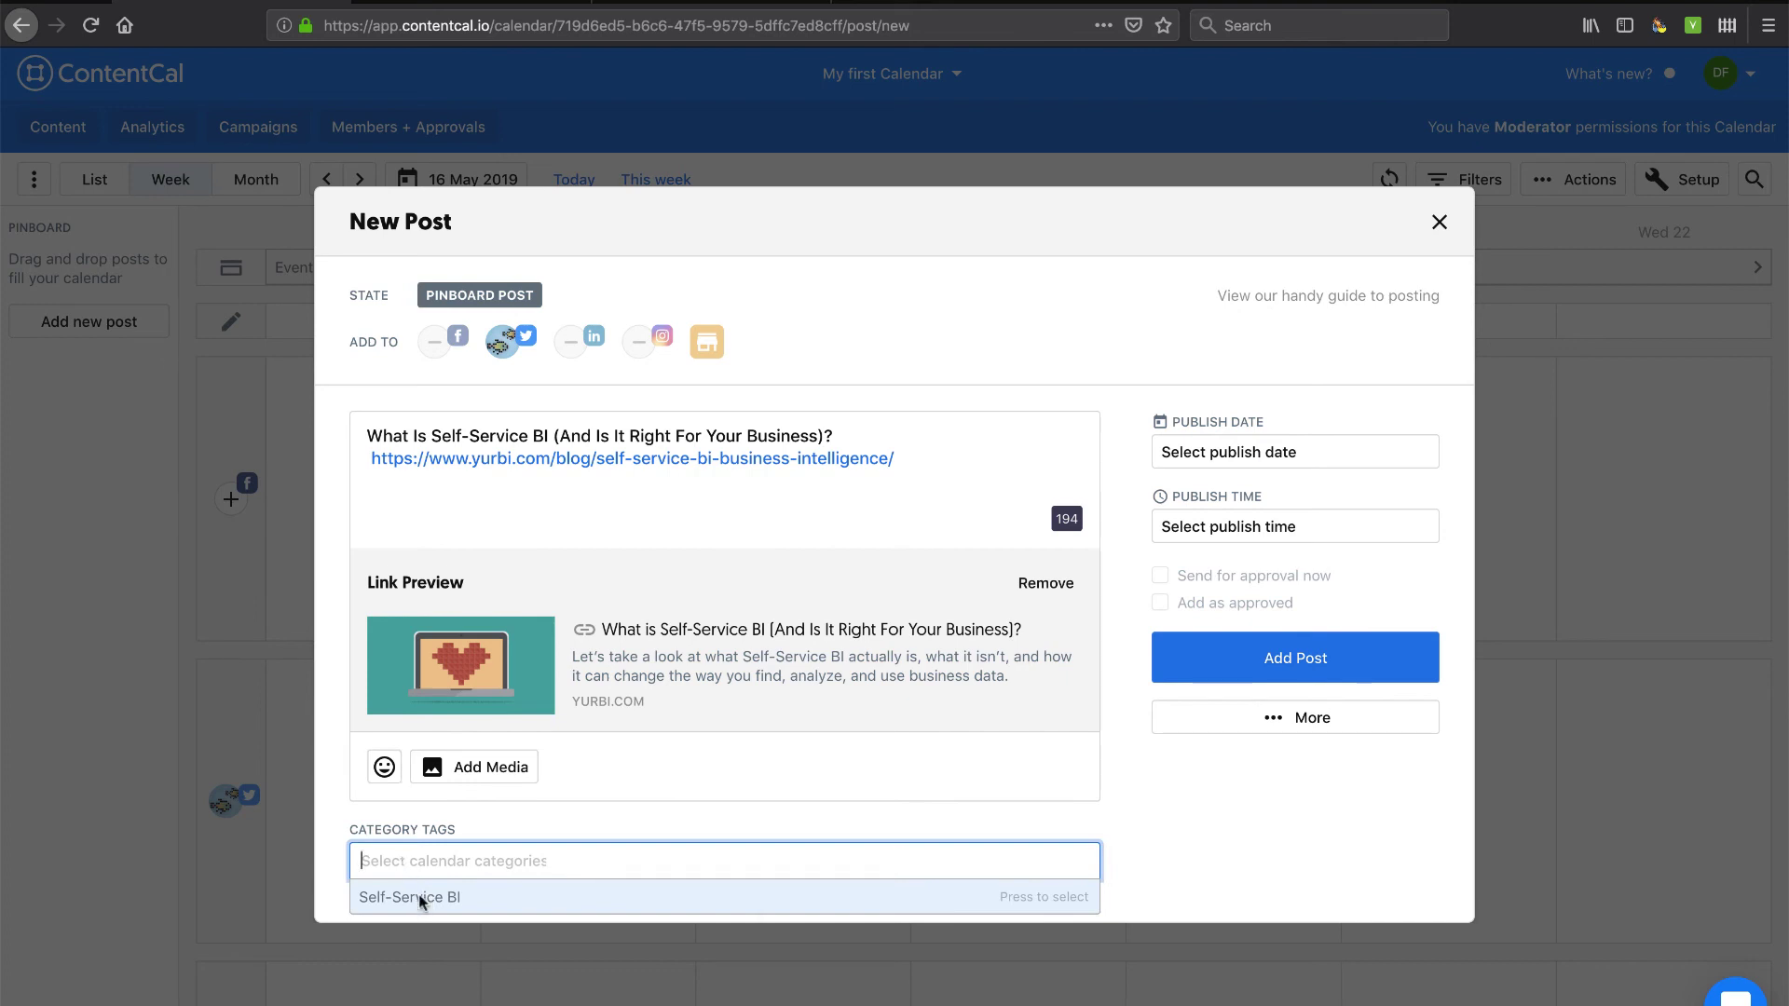
{"action": "left_click", "coordinate": [423, 899]}
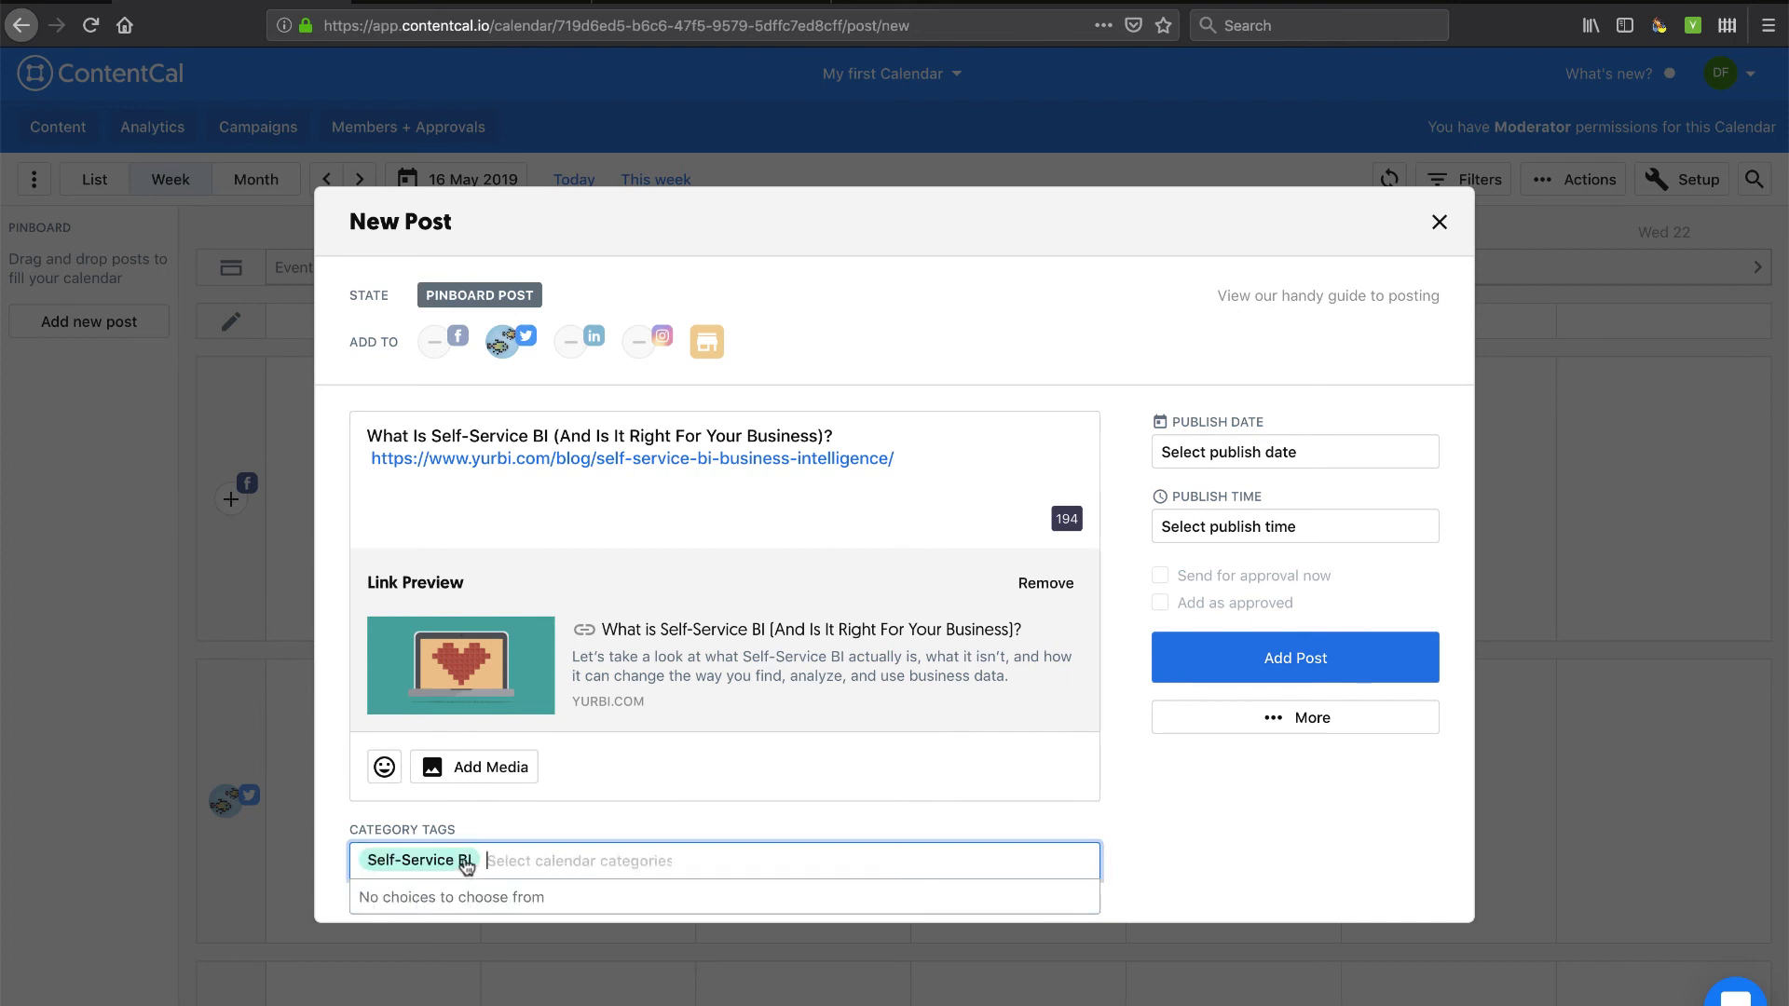
Set the publish date to 16 May 2019 and mark the post as approved.
{"action": "left_click", "coordinate": [1243, 453]}
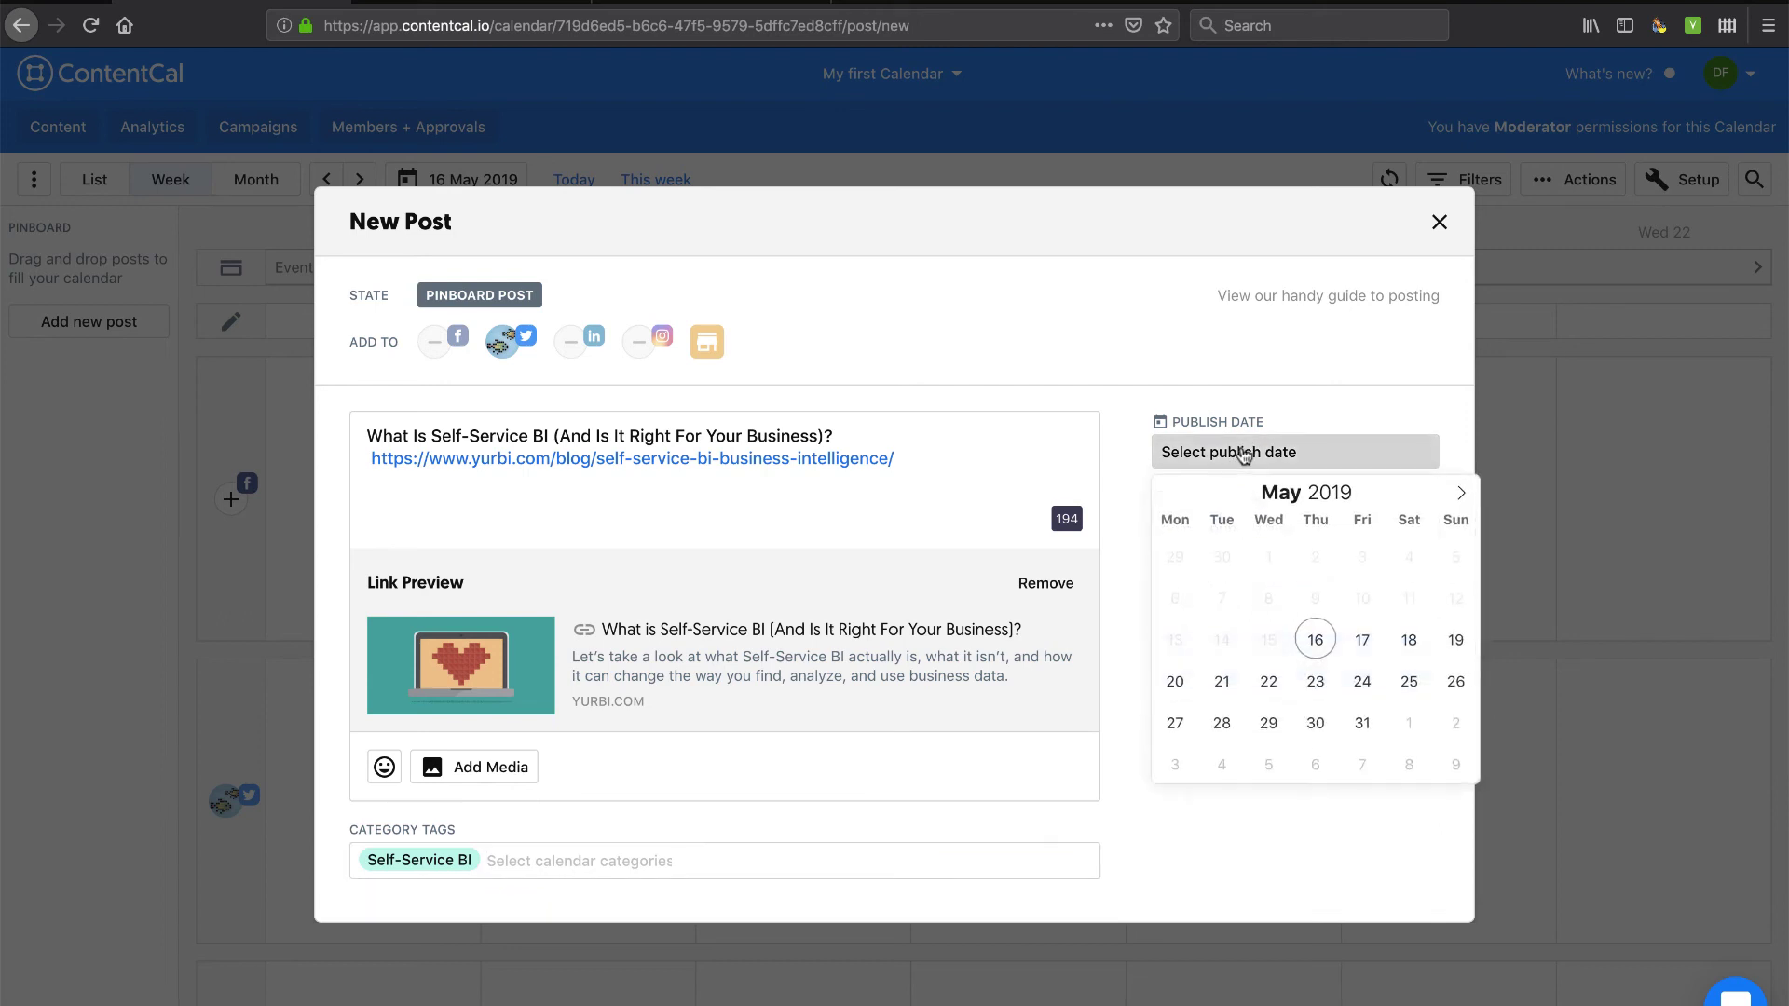
{"action": "left_click", "coordinate": [1314, 639]}
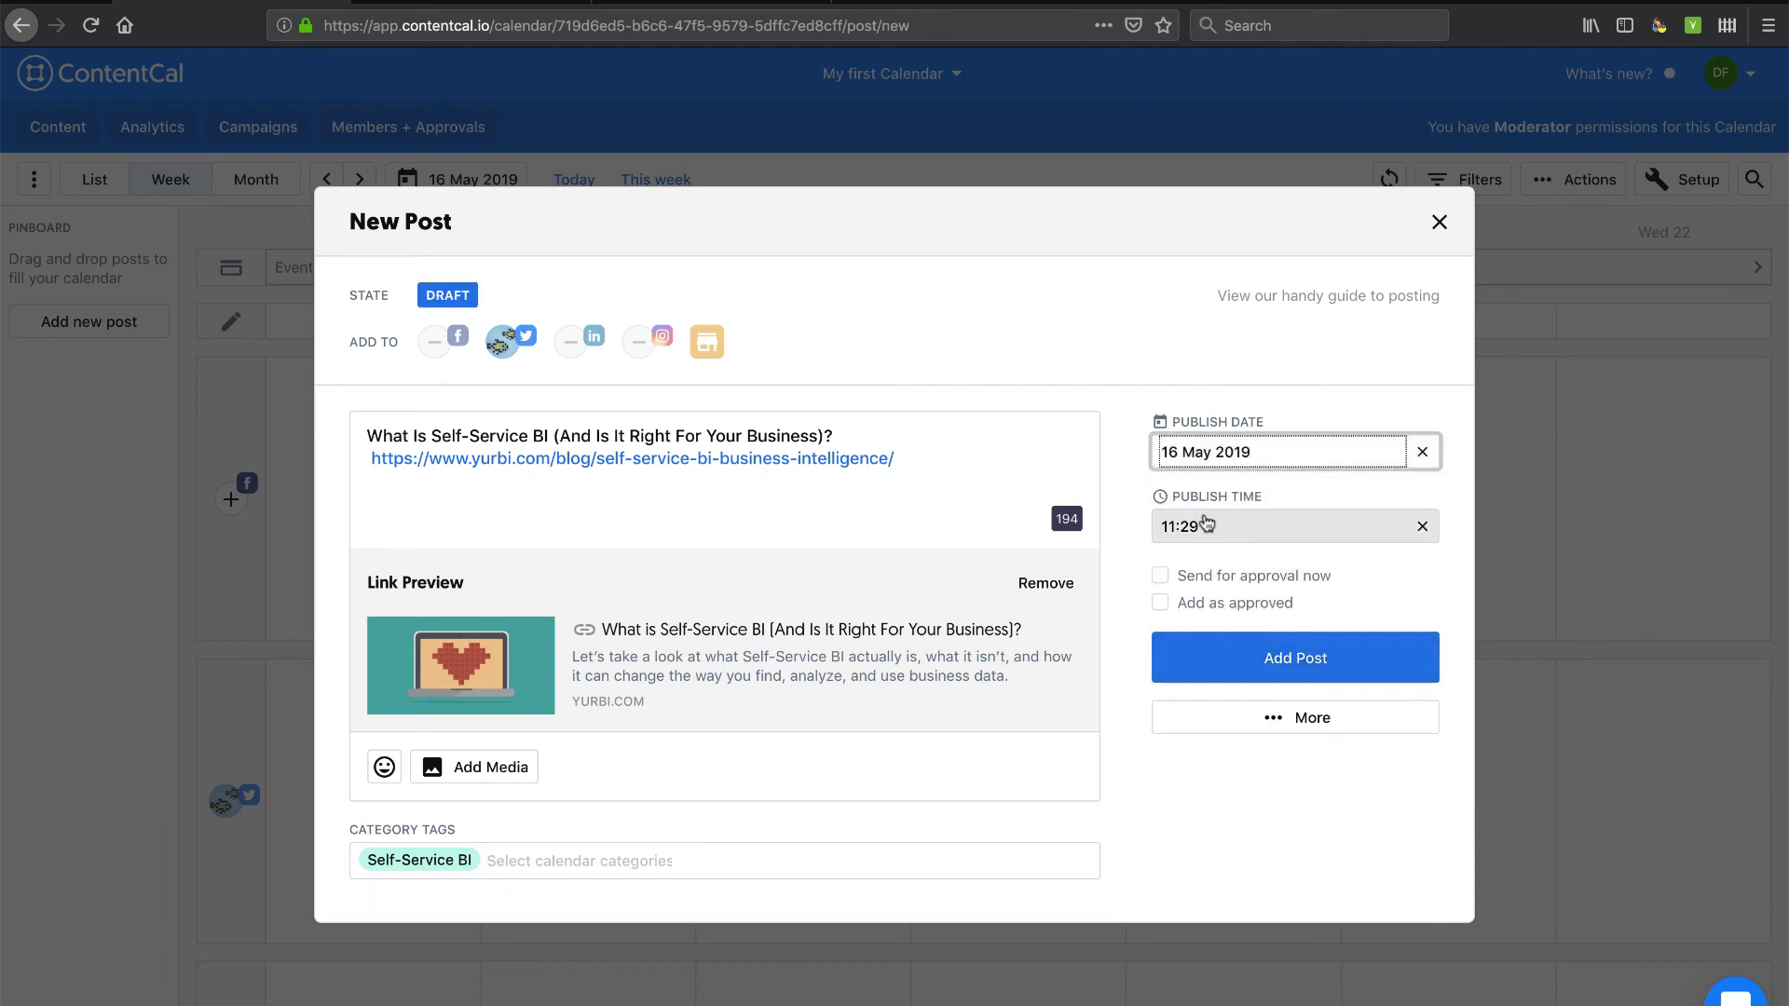
{"action": "left_click", "coordinate": [1160, 604]}
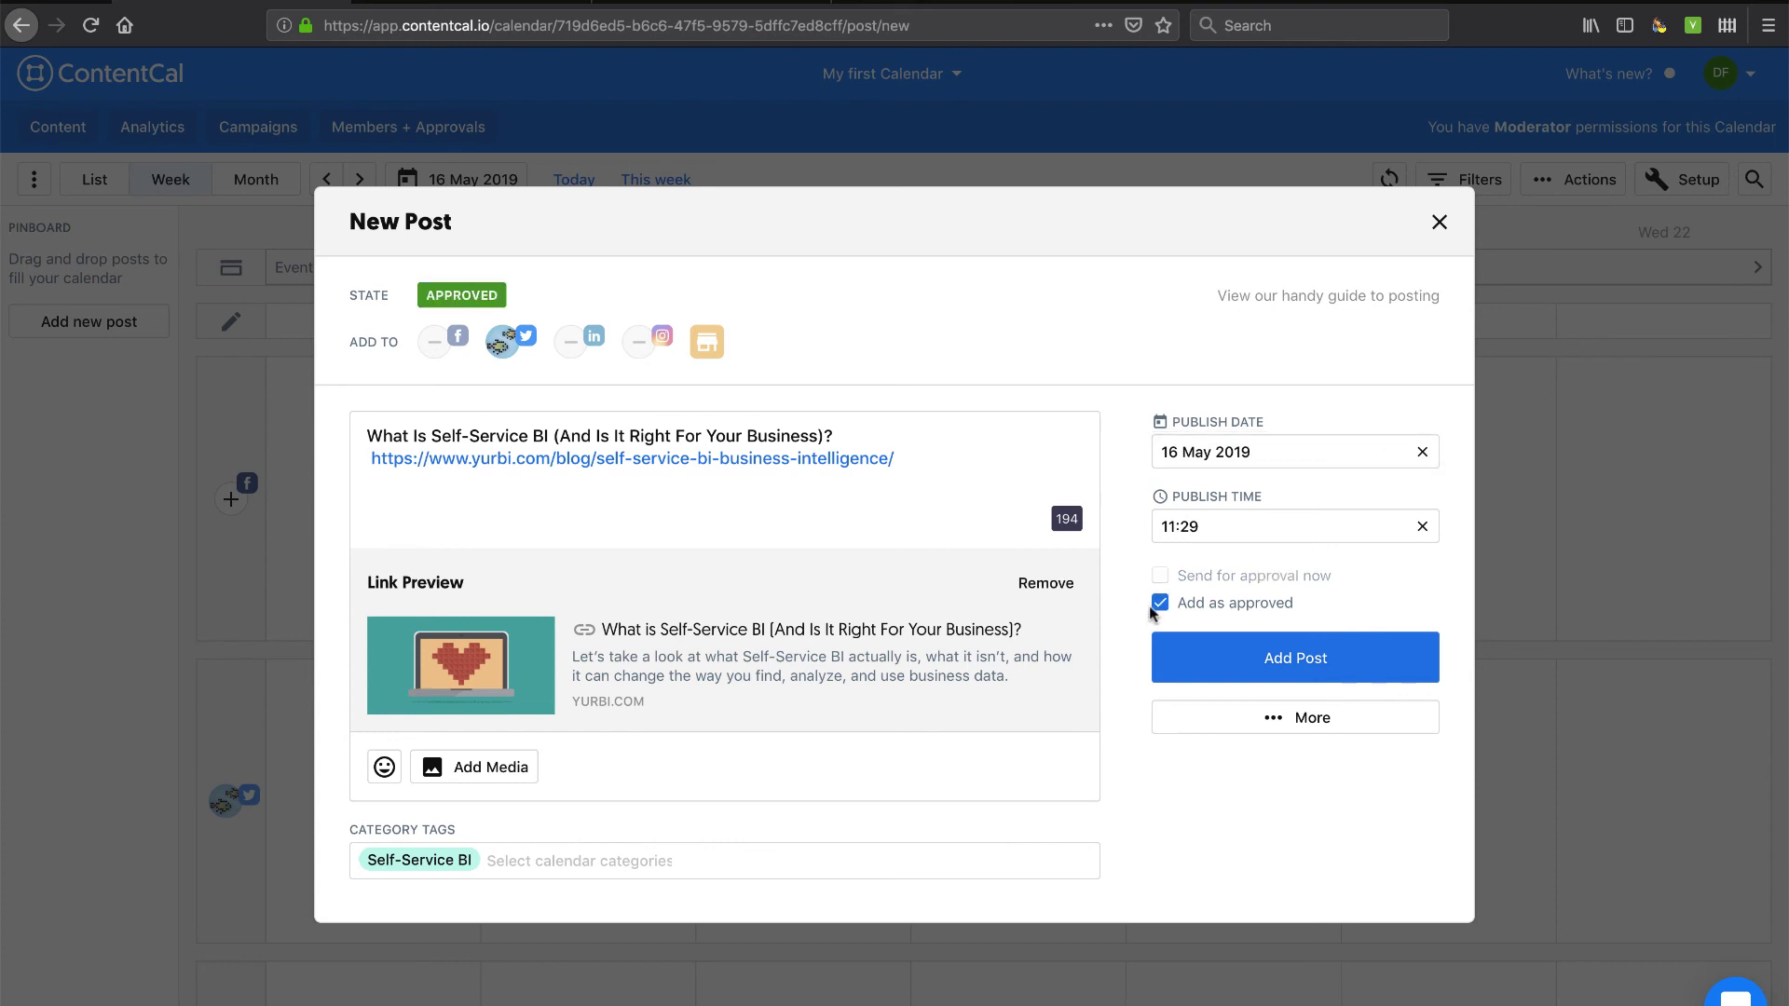
{"action": "left_click", "coordinate": [1239, 727]}
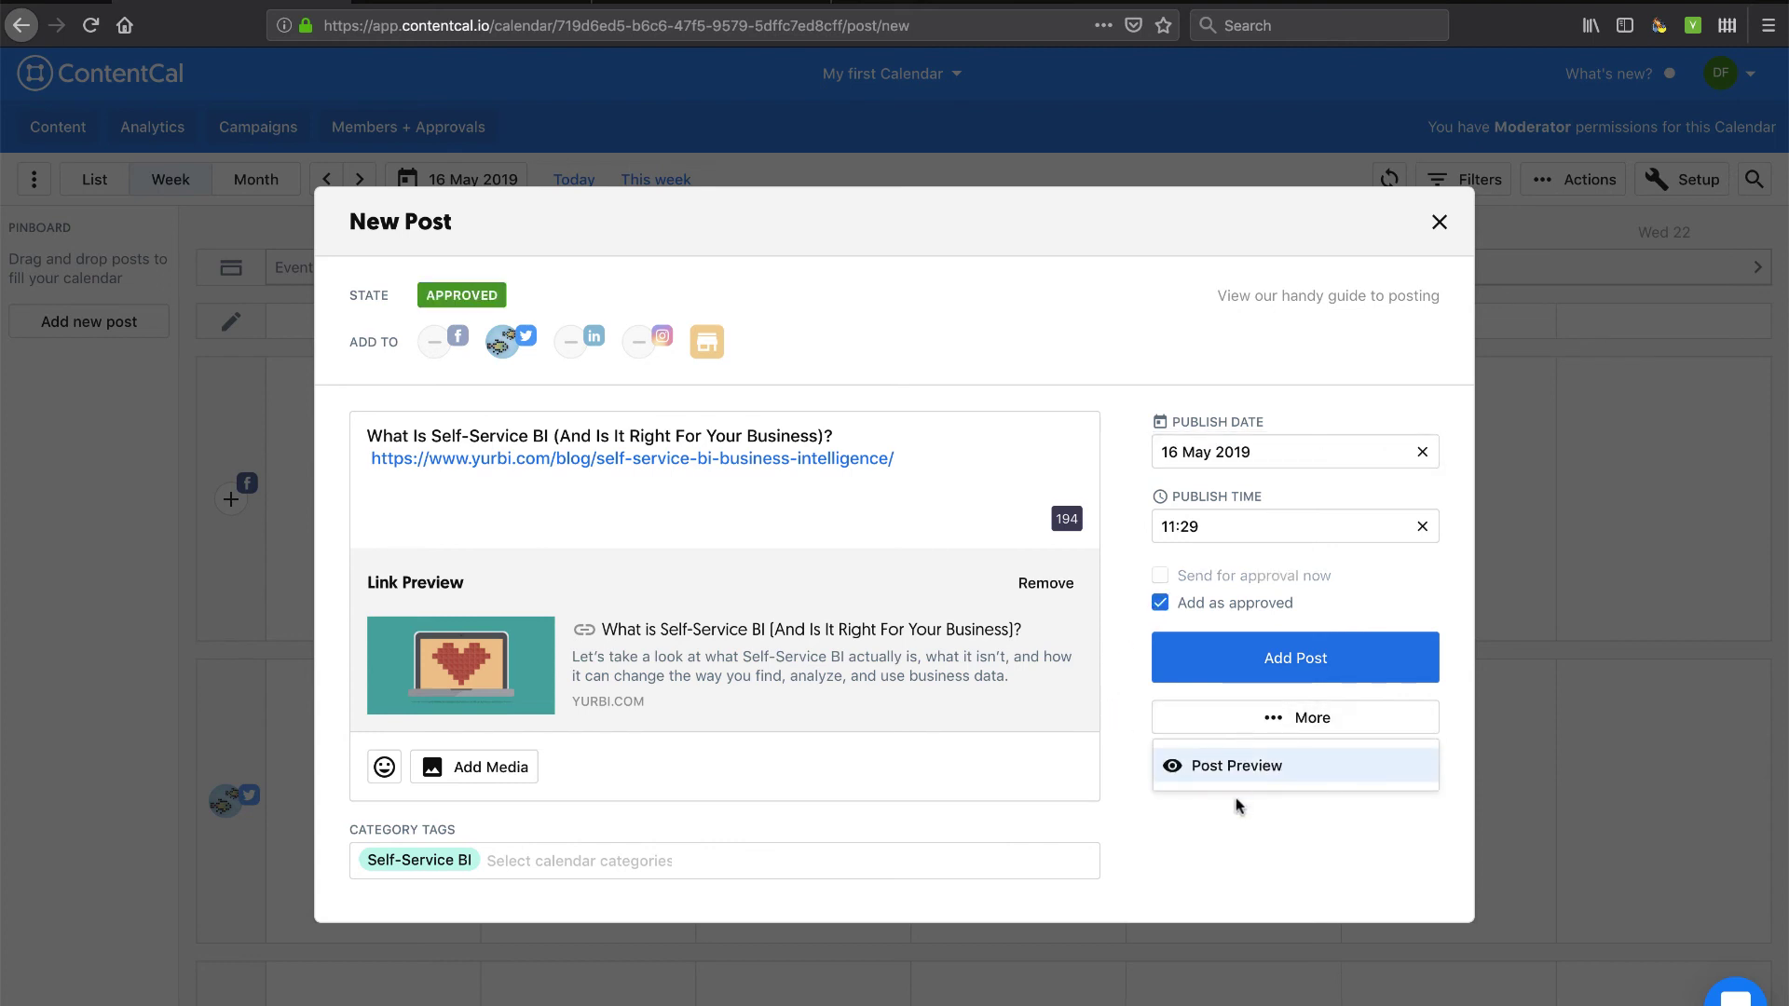
{"action": "left_click", "coordinate": [1217, 733]}
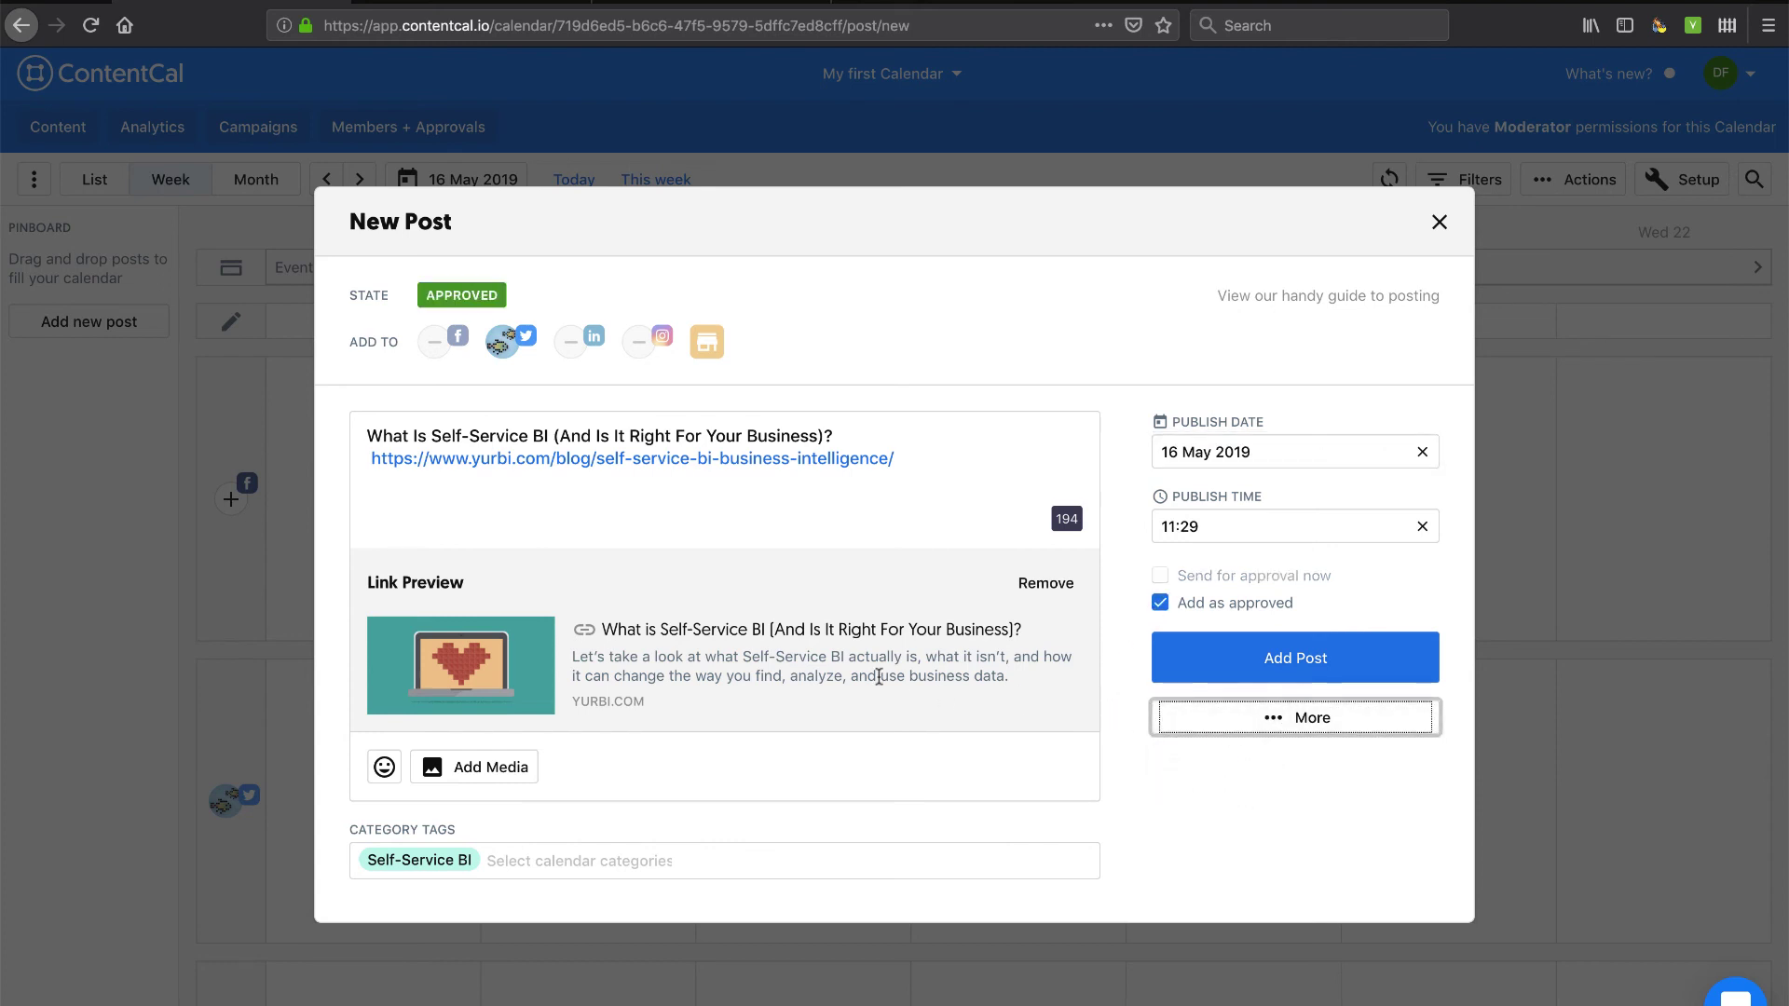
Add the post and check its card in the Twitter row on Thu 16 May at 11:30.
{"action": "left_click", "coordinate": [1290, 668]}
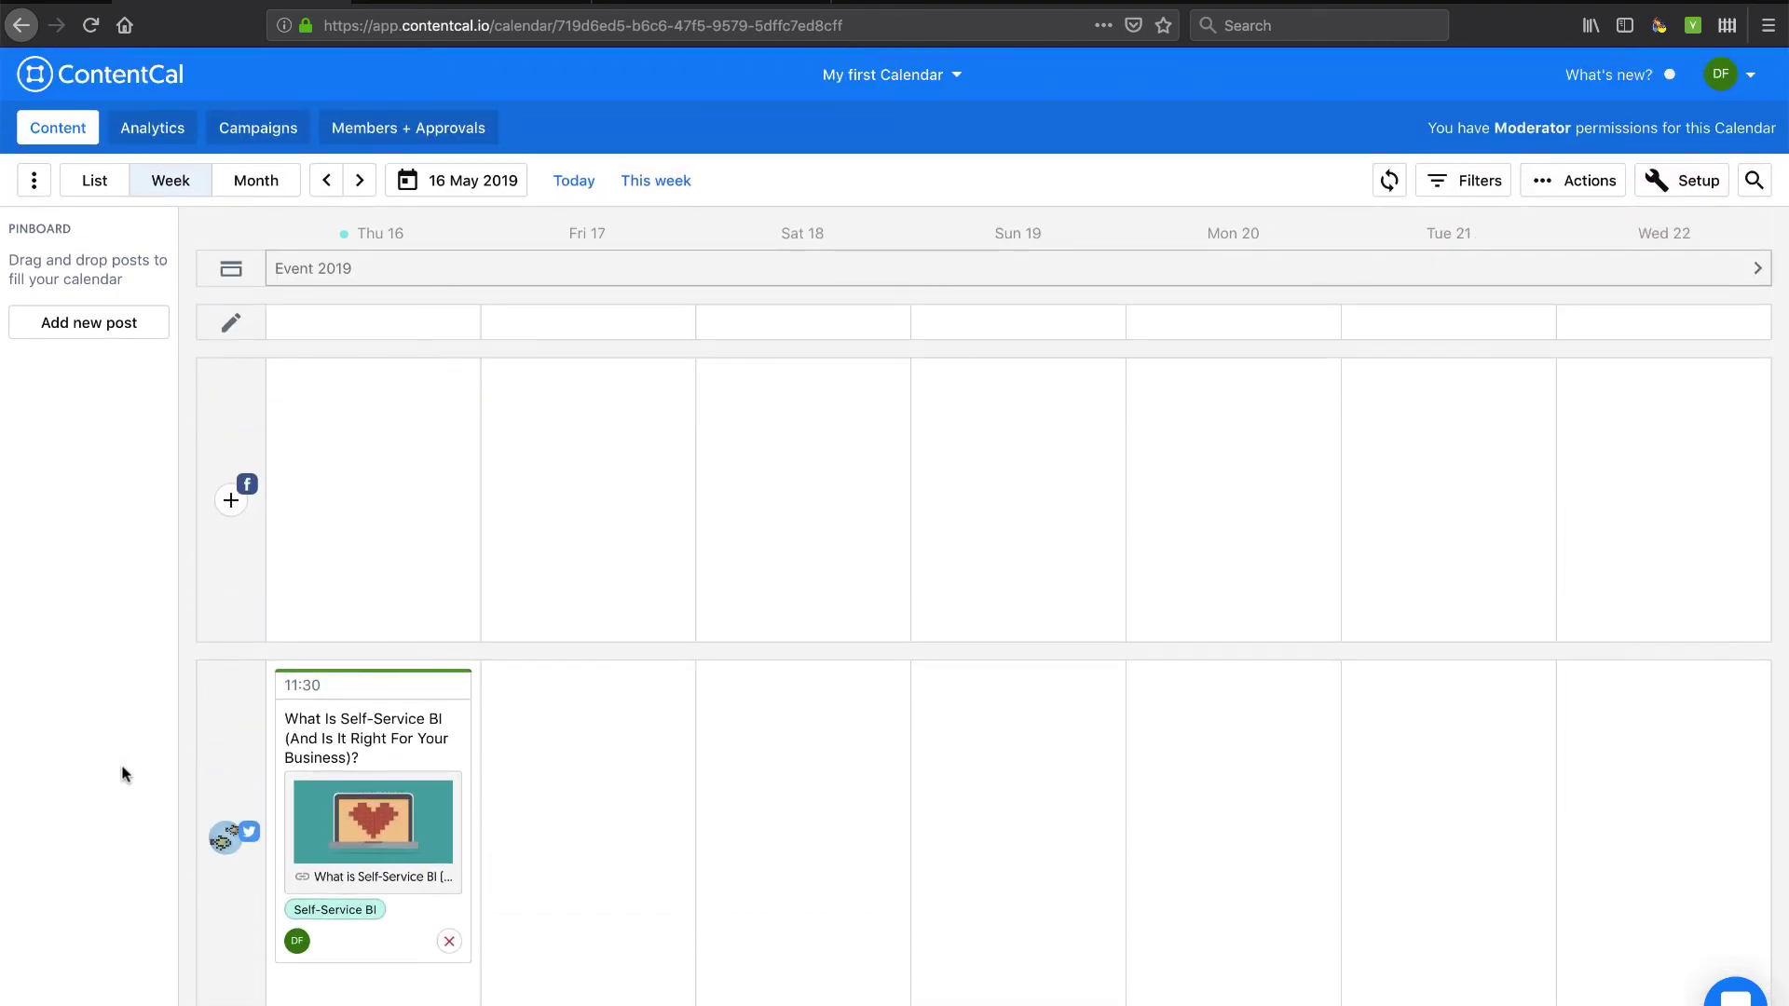
{"action": "scroll", "coordinate": [126, 773], "scroll_direction": "down", "scroll_amount": 3}
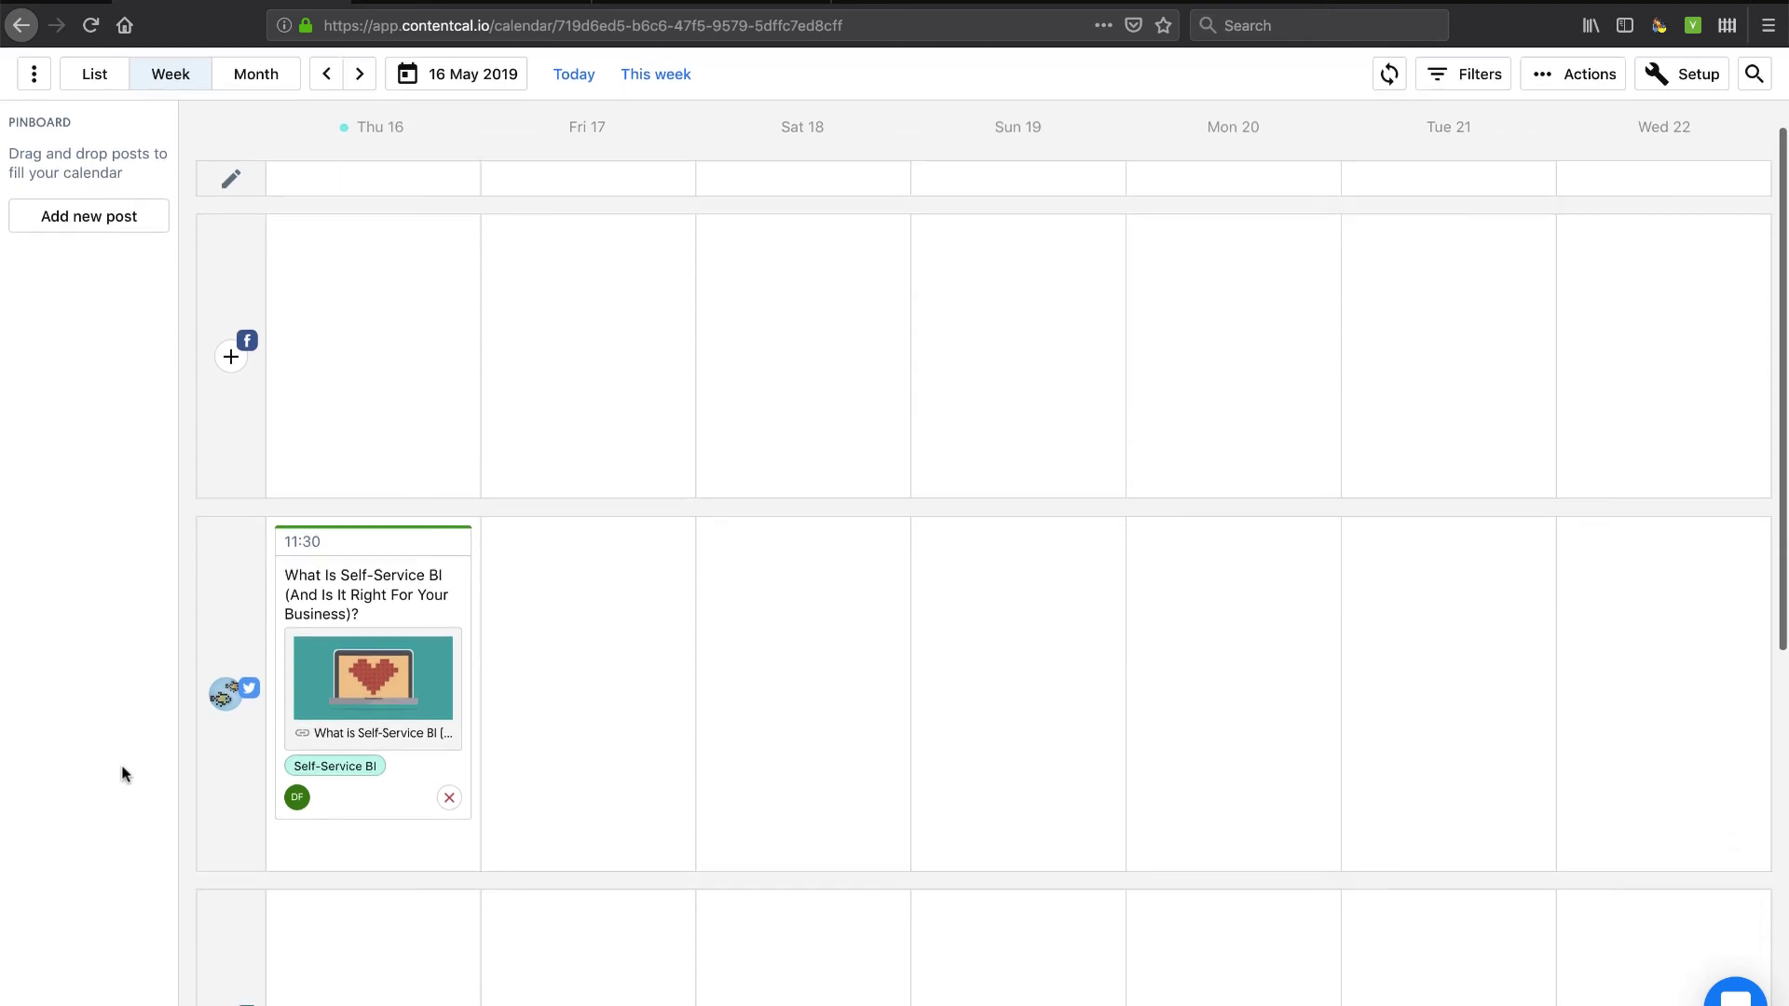
{"action": "scroll", "coordinate": [628, 663], "scroll_direction": "up", "scroll_amount": 1}
{"action": "scroll", "coordinate": [578, 614], "scroll_direction": "up", "scroll_amount": 2}
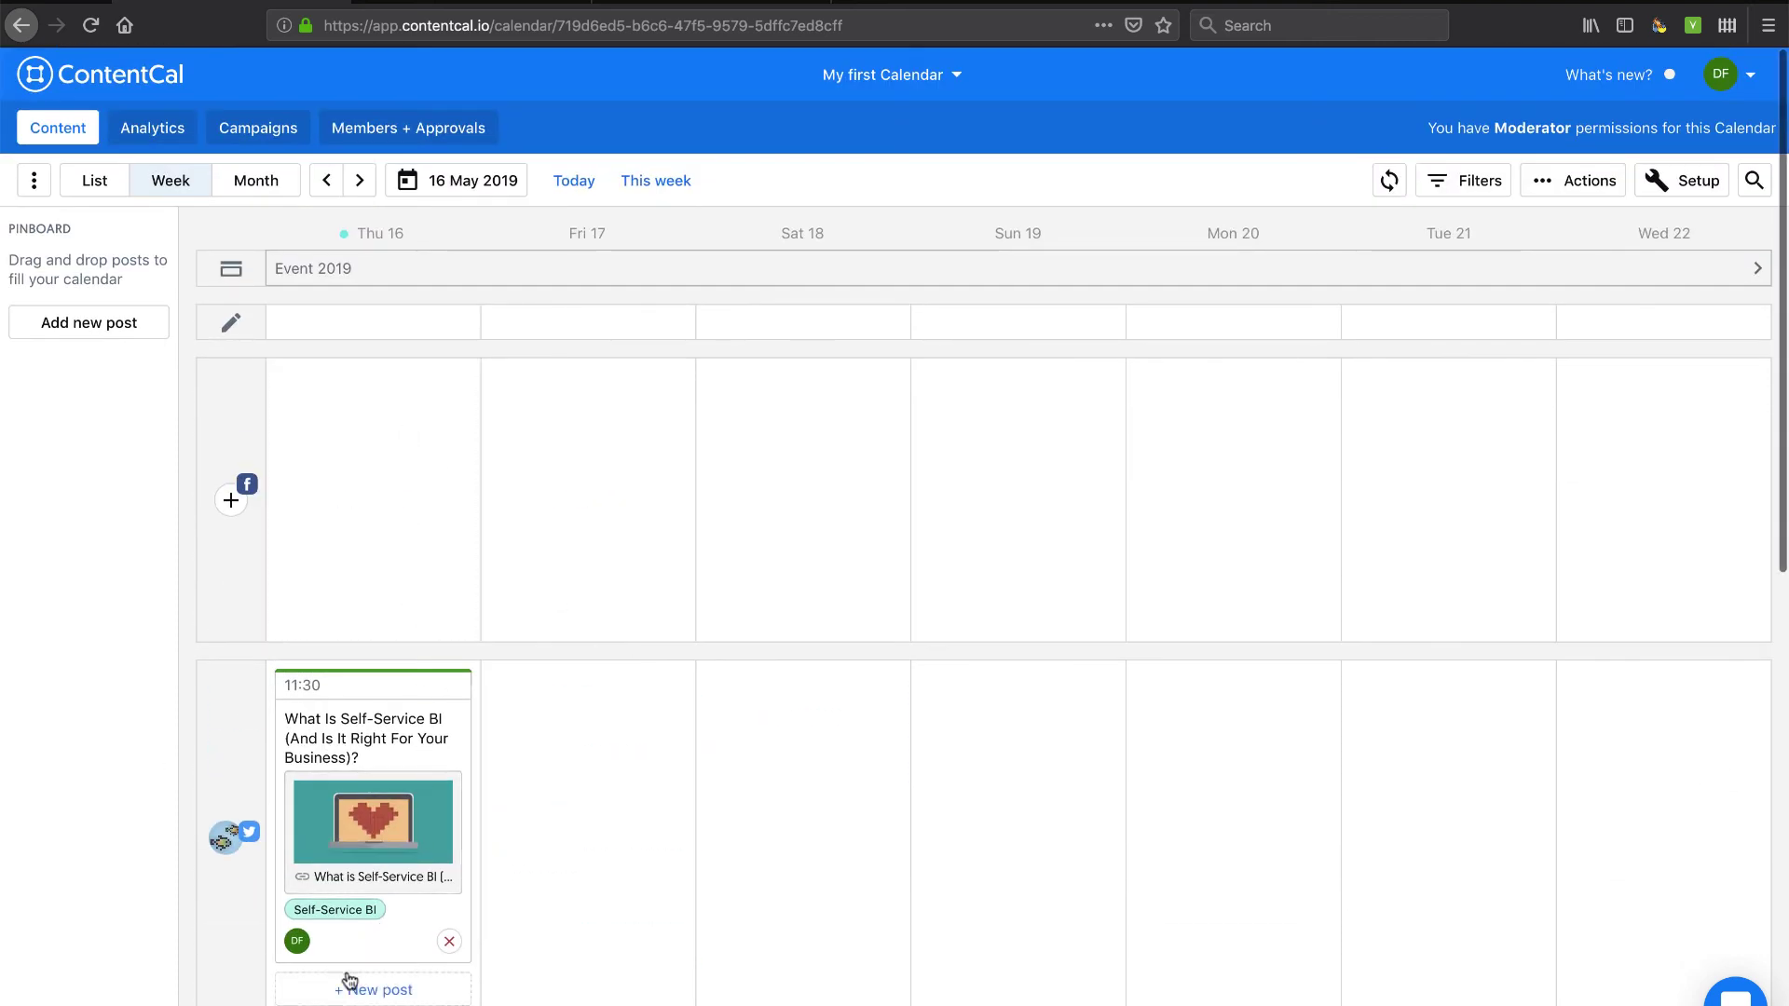
{"action": "mouse_move", "coordinate": [298, 948]}
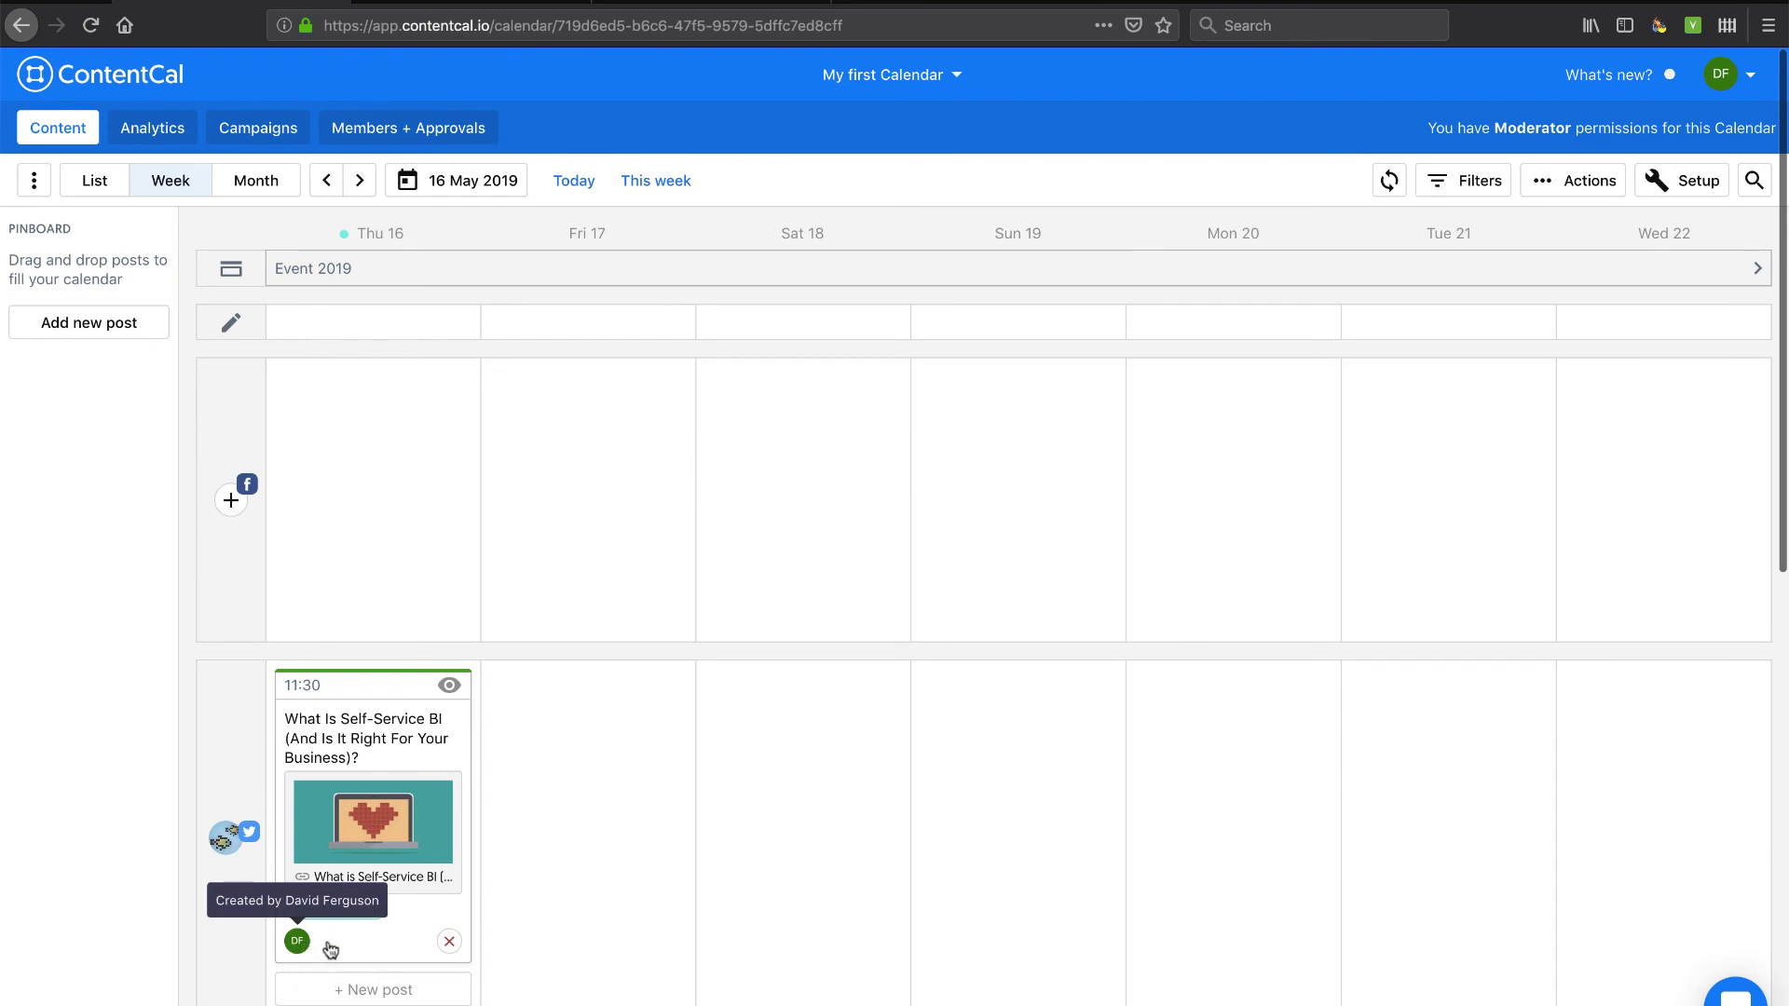
{"action": "left_click", "coordinate": [449, 688]}
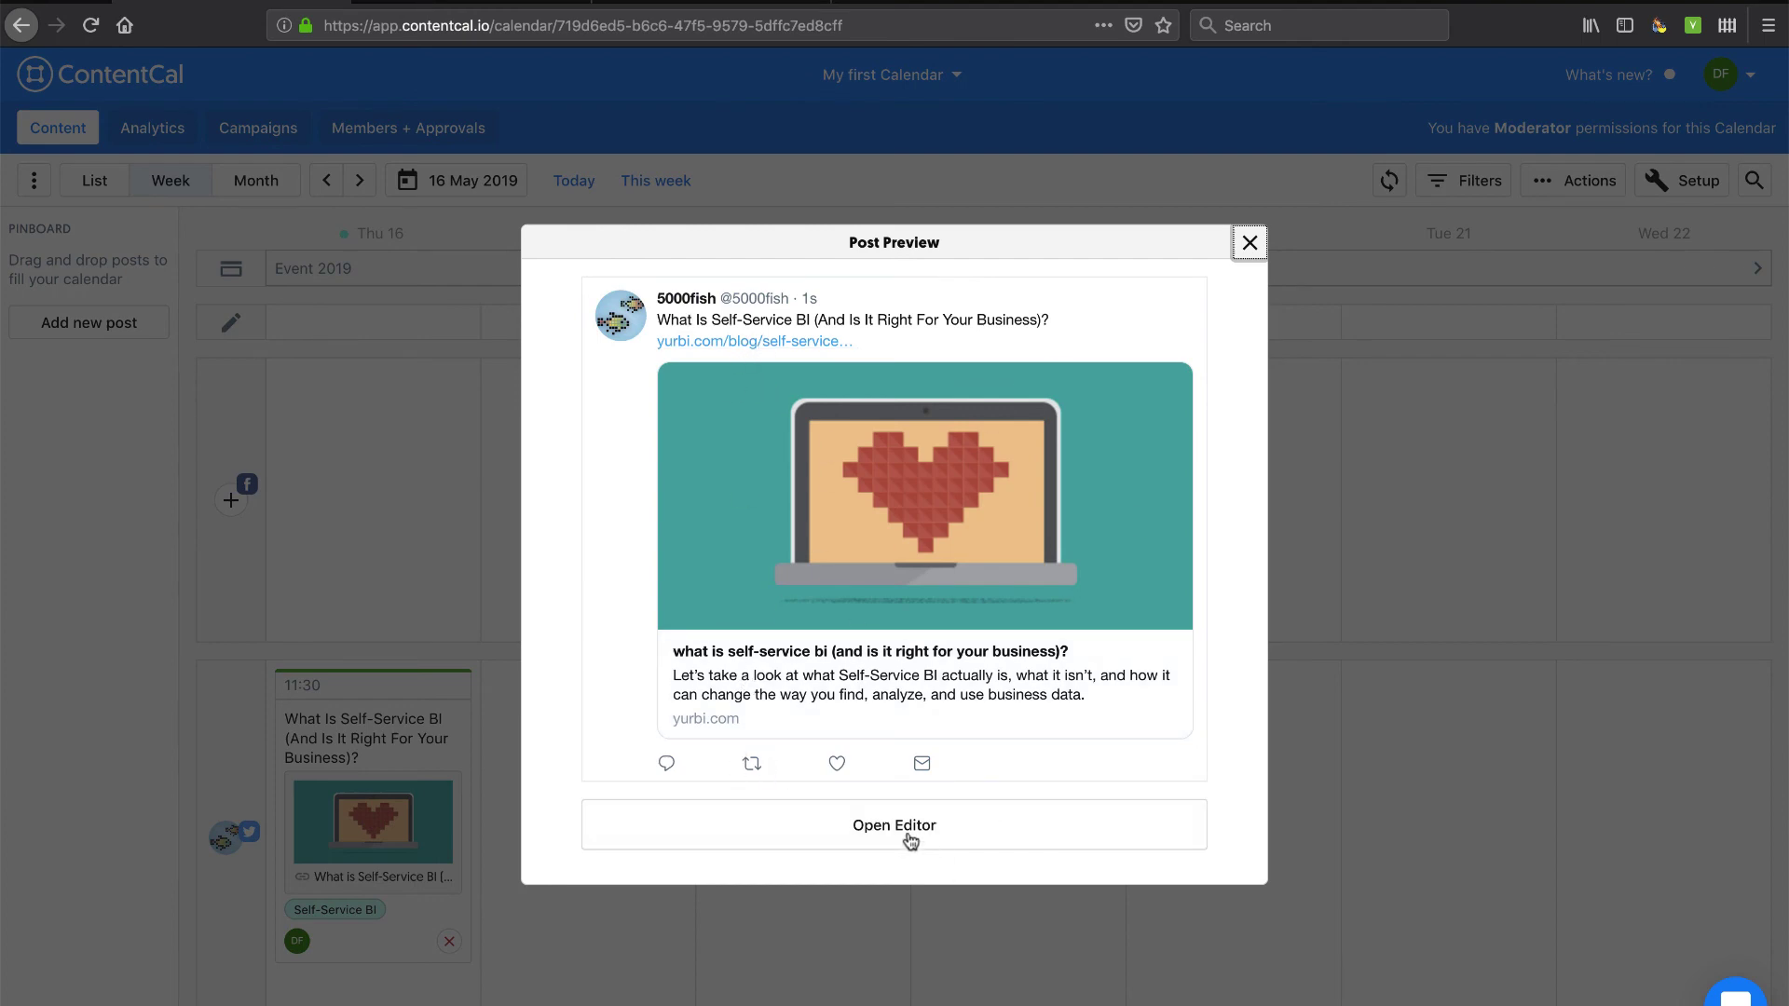
{"action": "left_click", "coordinate": [877, 832]}
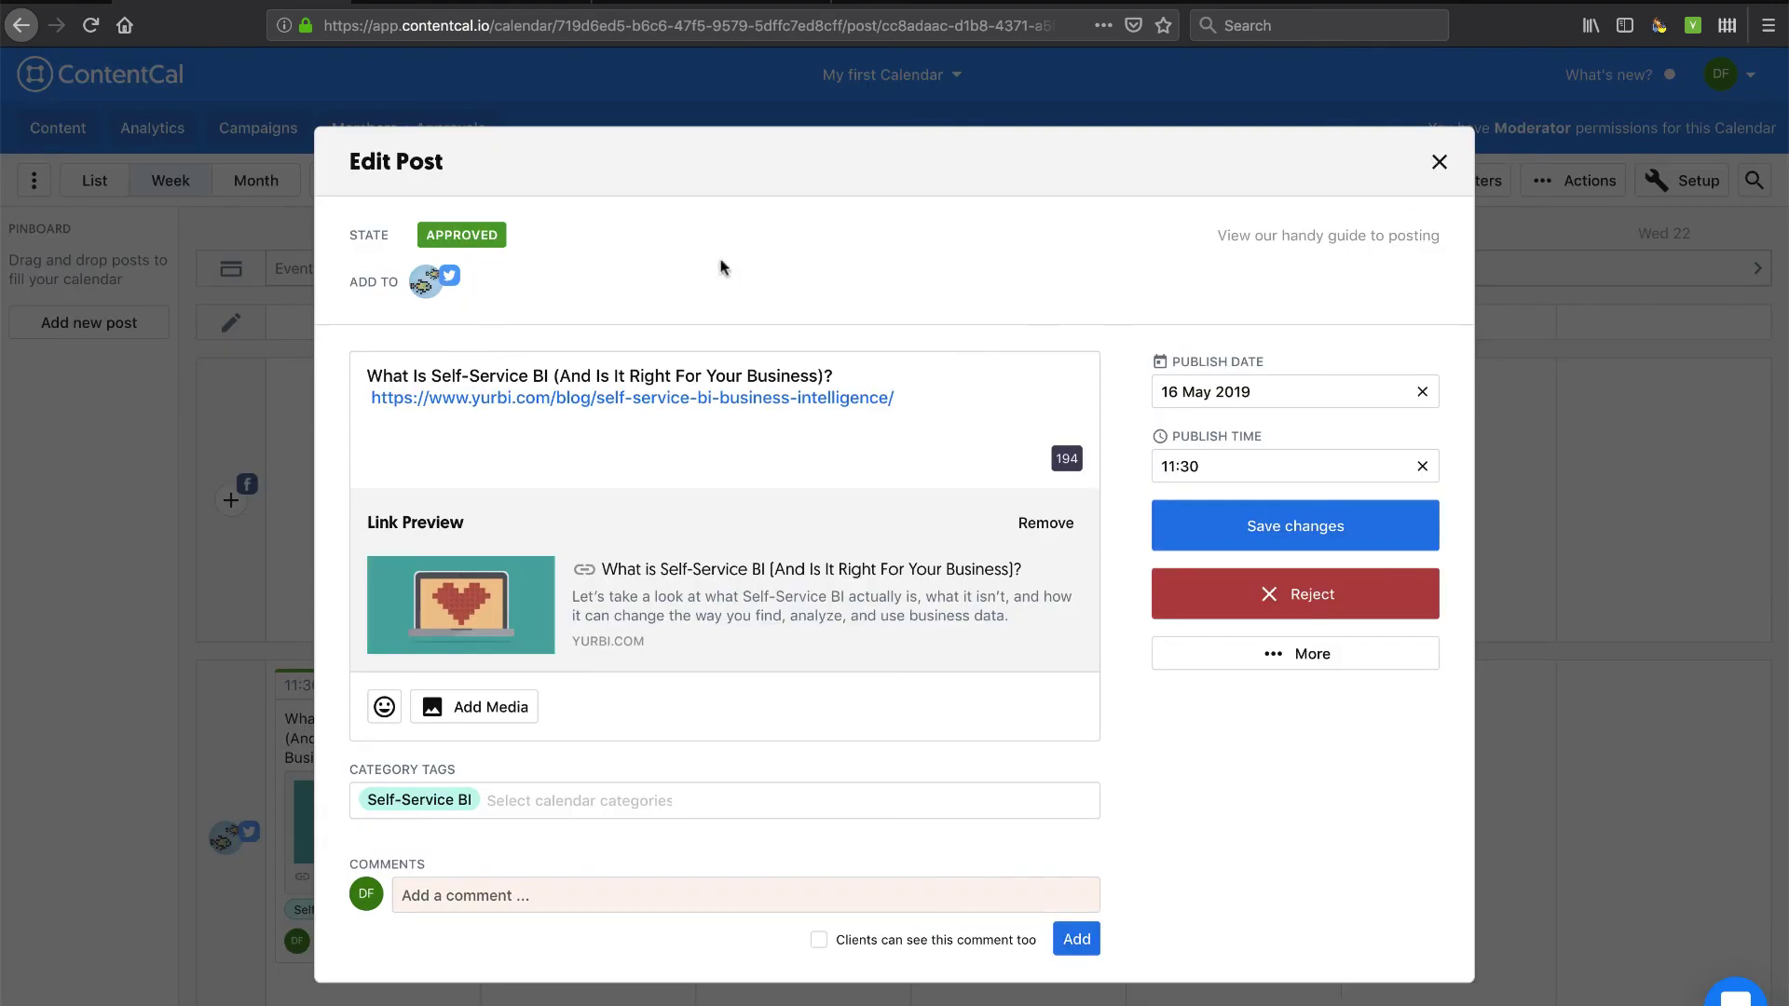
{"action": "left_click", "coordinate": [1440, 162]}
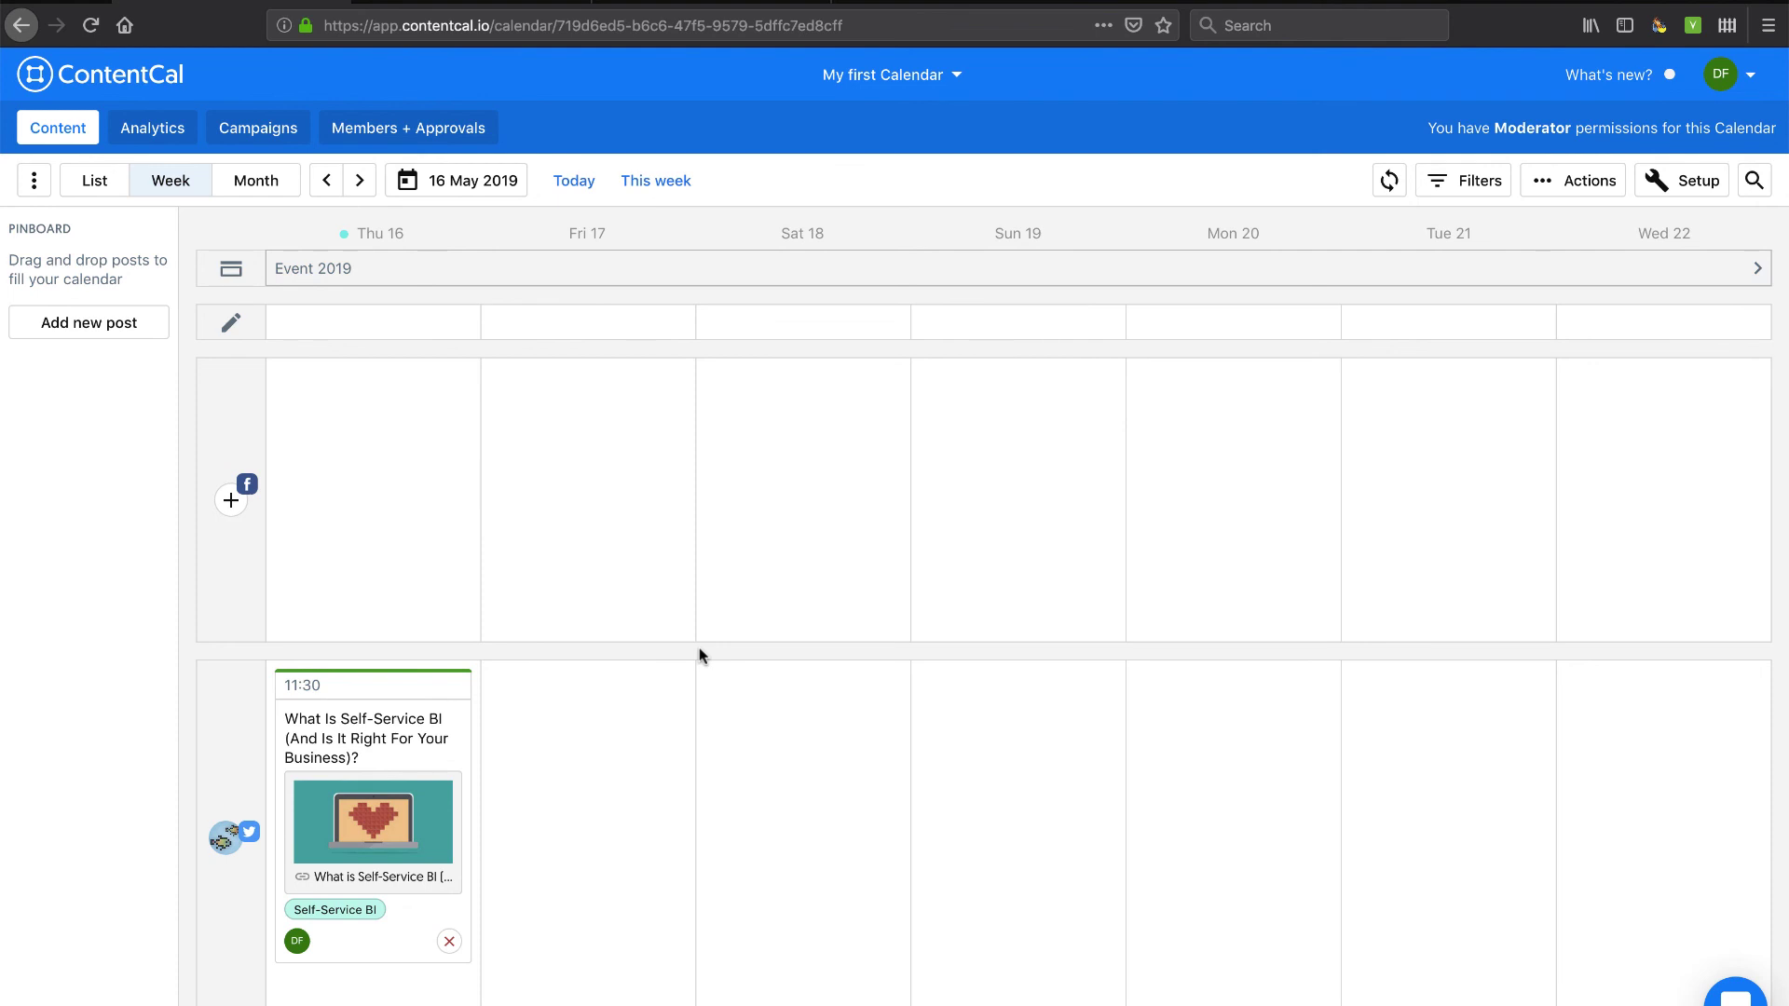
{"action": "scroll", "coordinate": [701, 655], "scroll_direction": "down", "scroll_amount": 10}
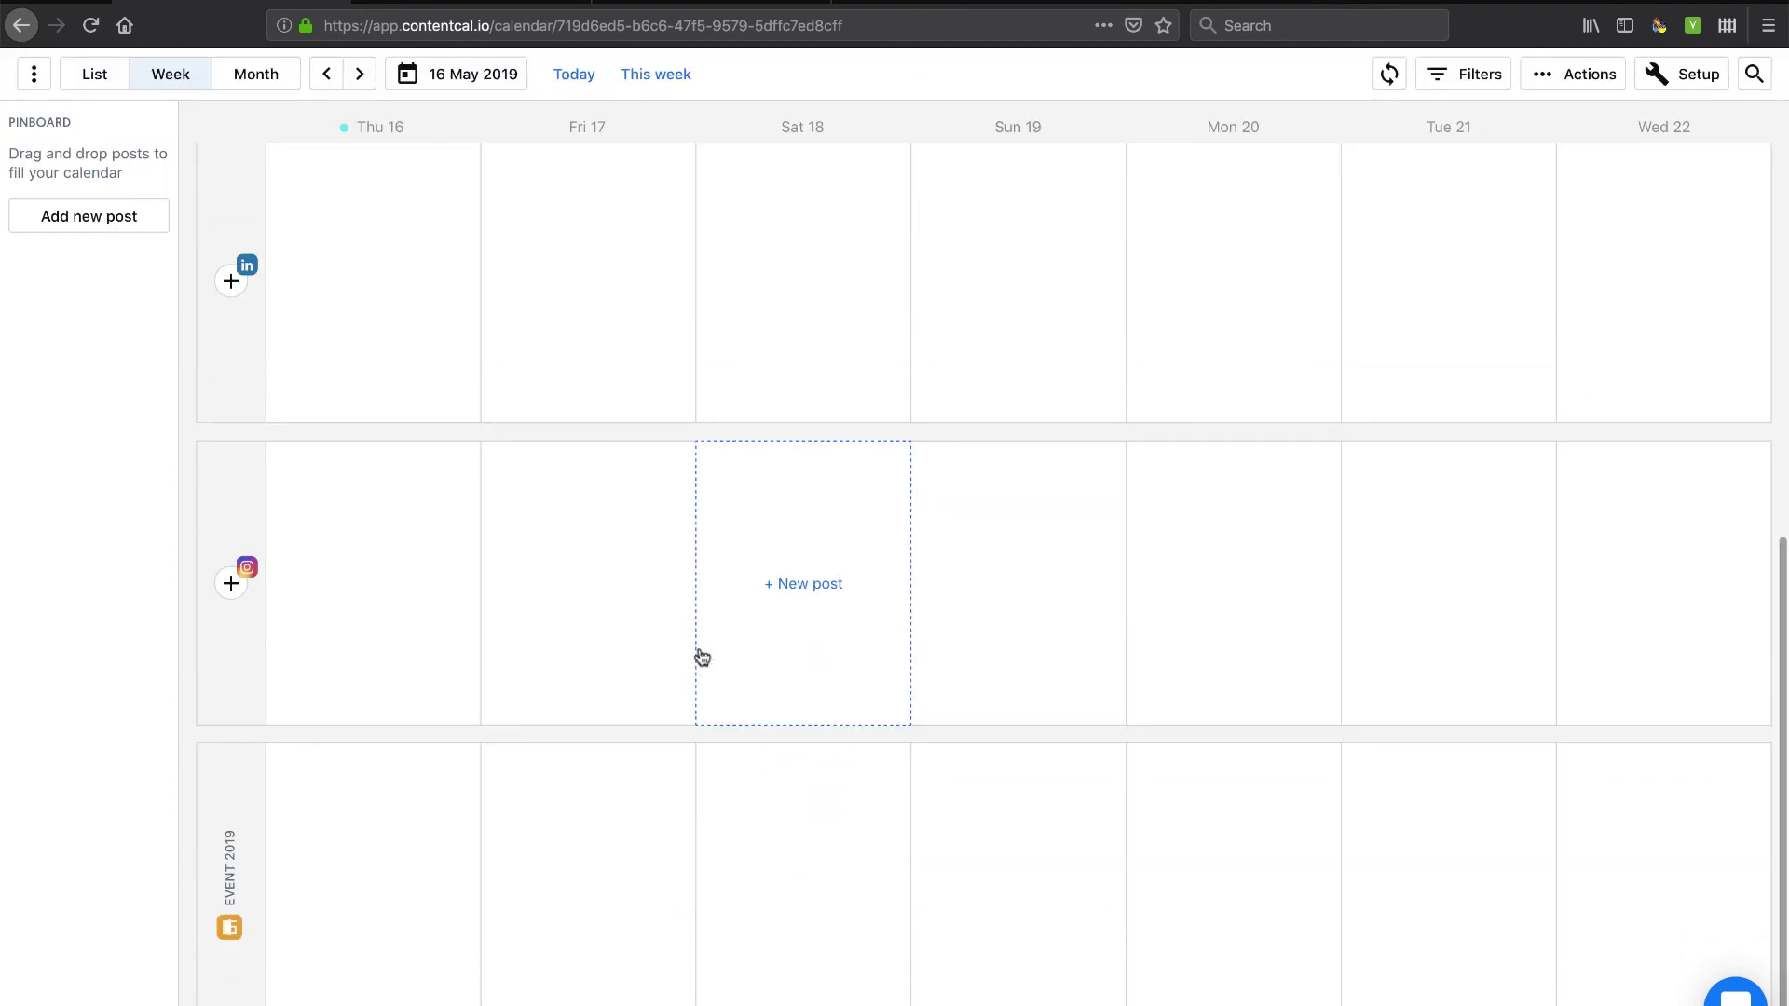
{"action": "scroll", "coordinate": [702, 657], "scroll_direction": "up", "scroll_amount": 4}
{"action": "scroll", "coordinate": [701, 658], "scroll_direction": "up", "scroll_amount": 5}
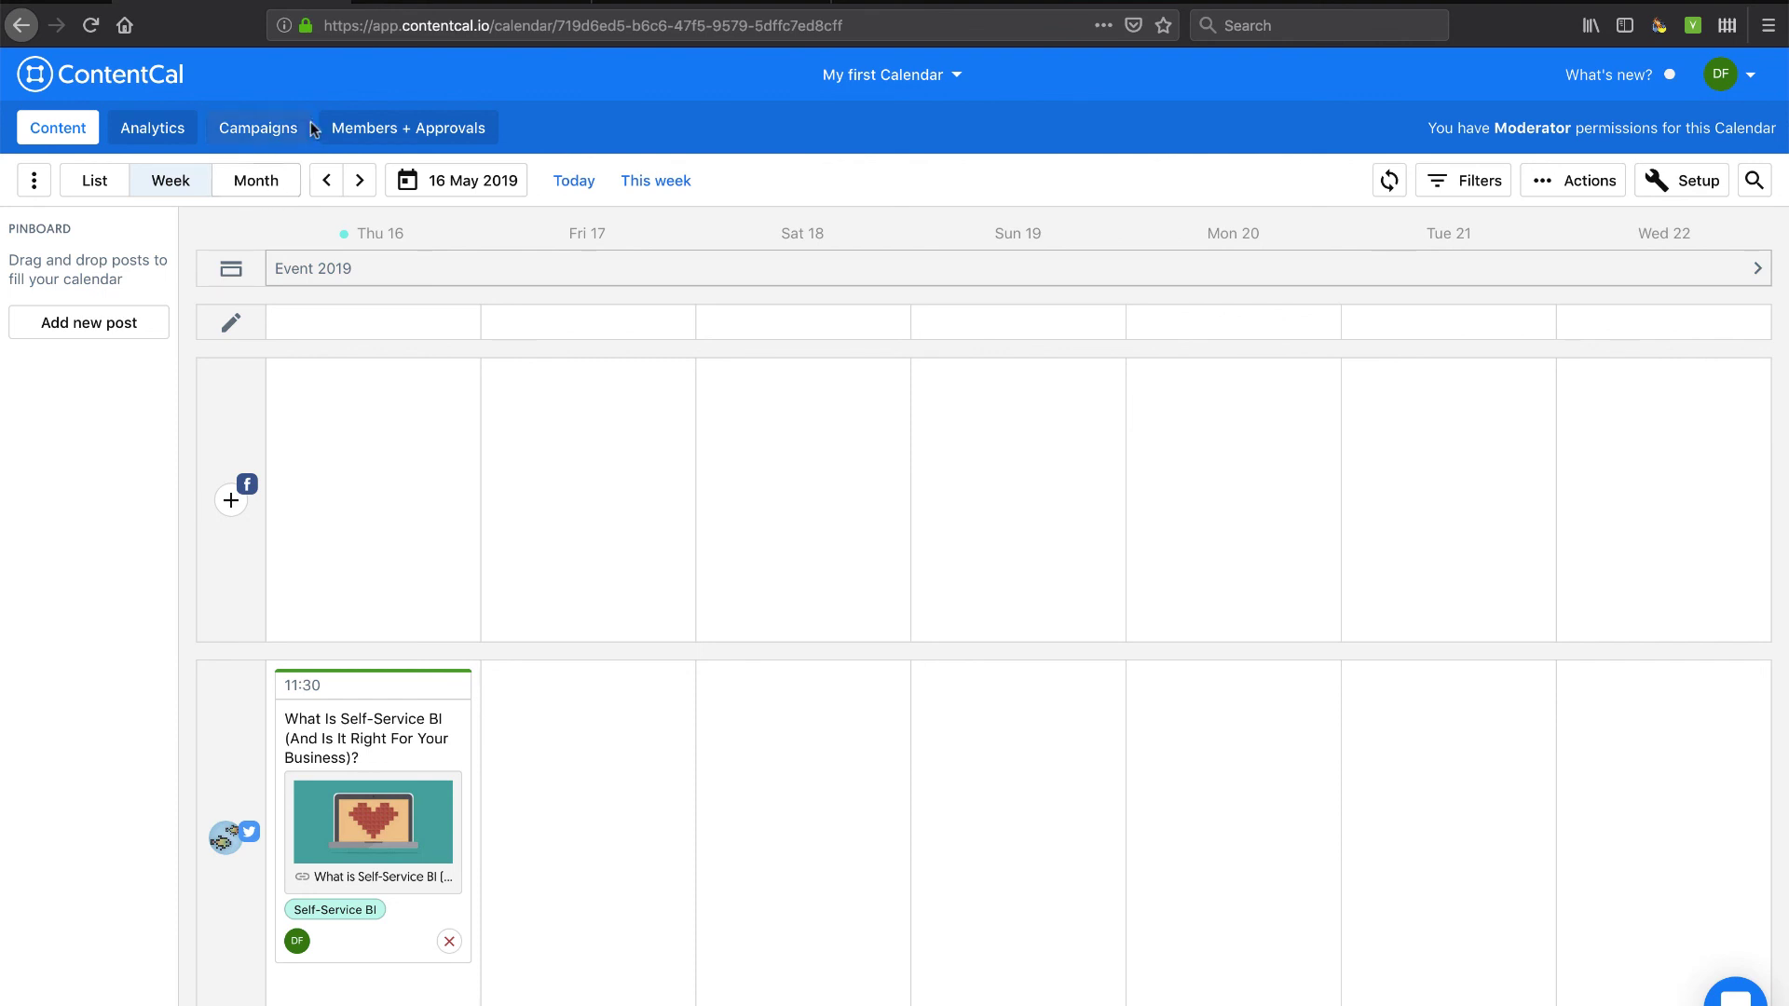
{"action": "left_click", "coordinate": [268, 194]}
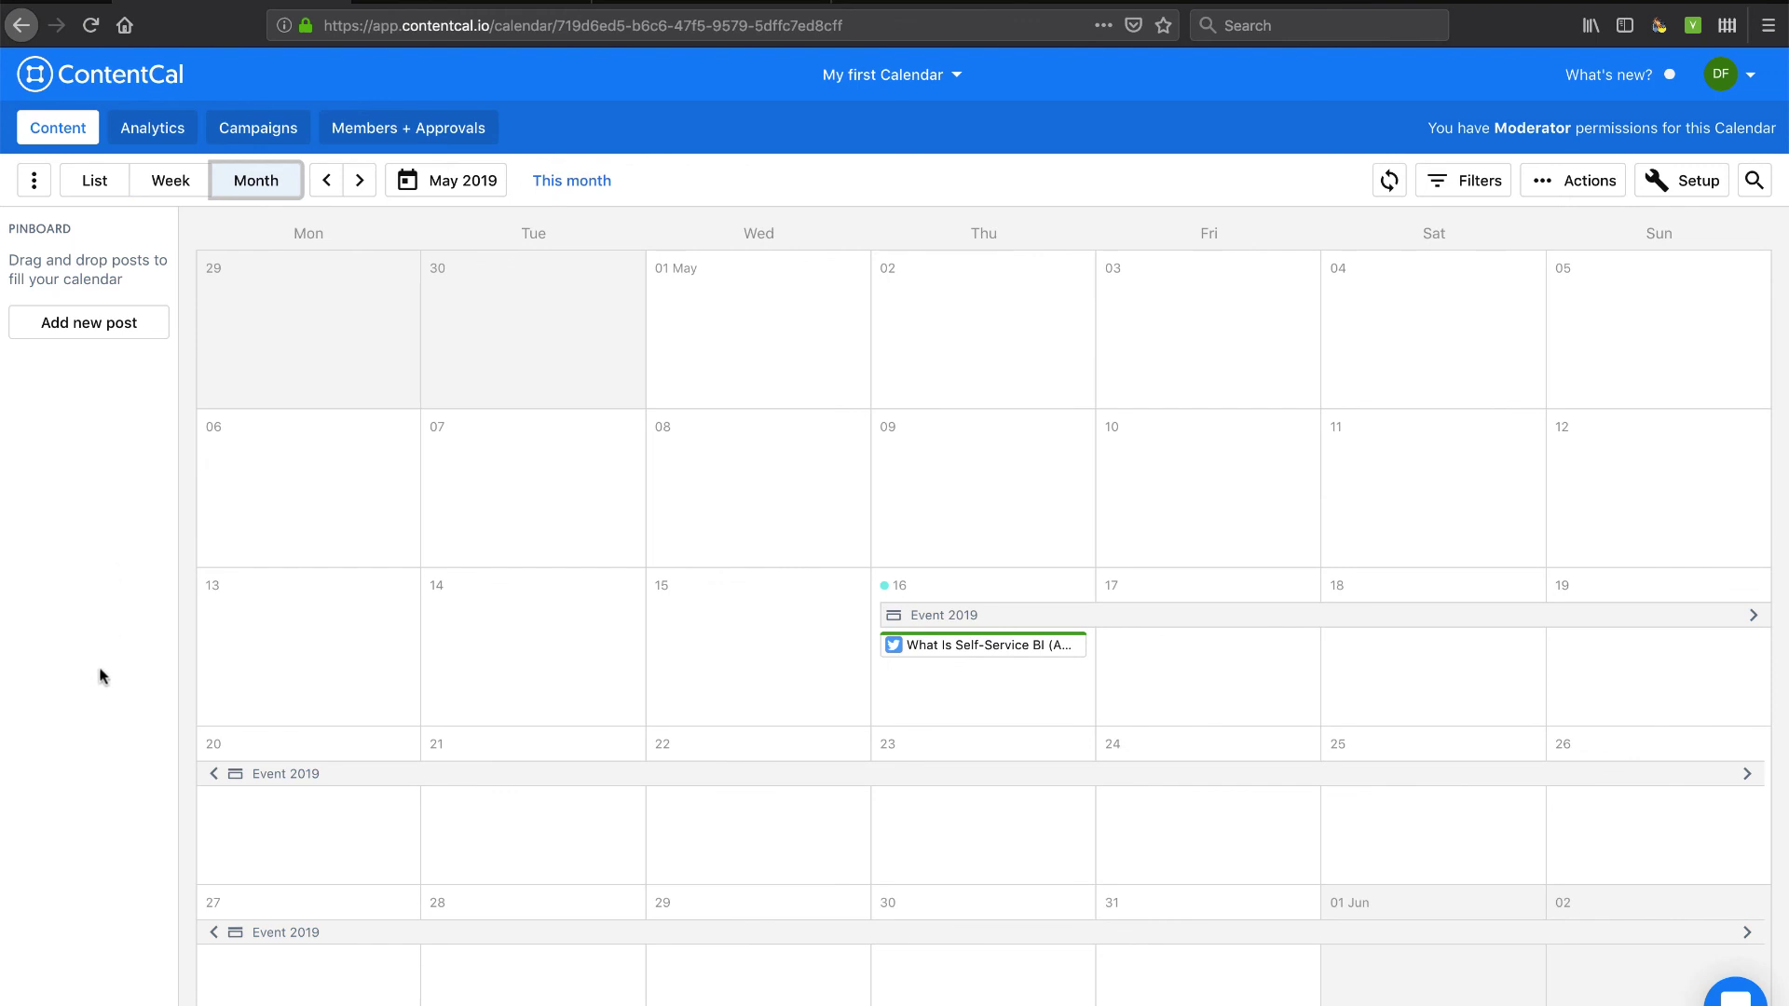
{"action": "left_click", "coordinate": [96, 180]}
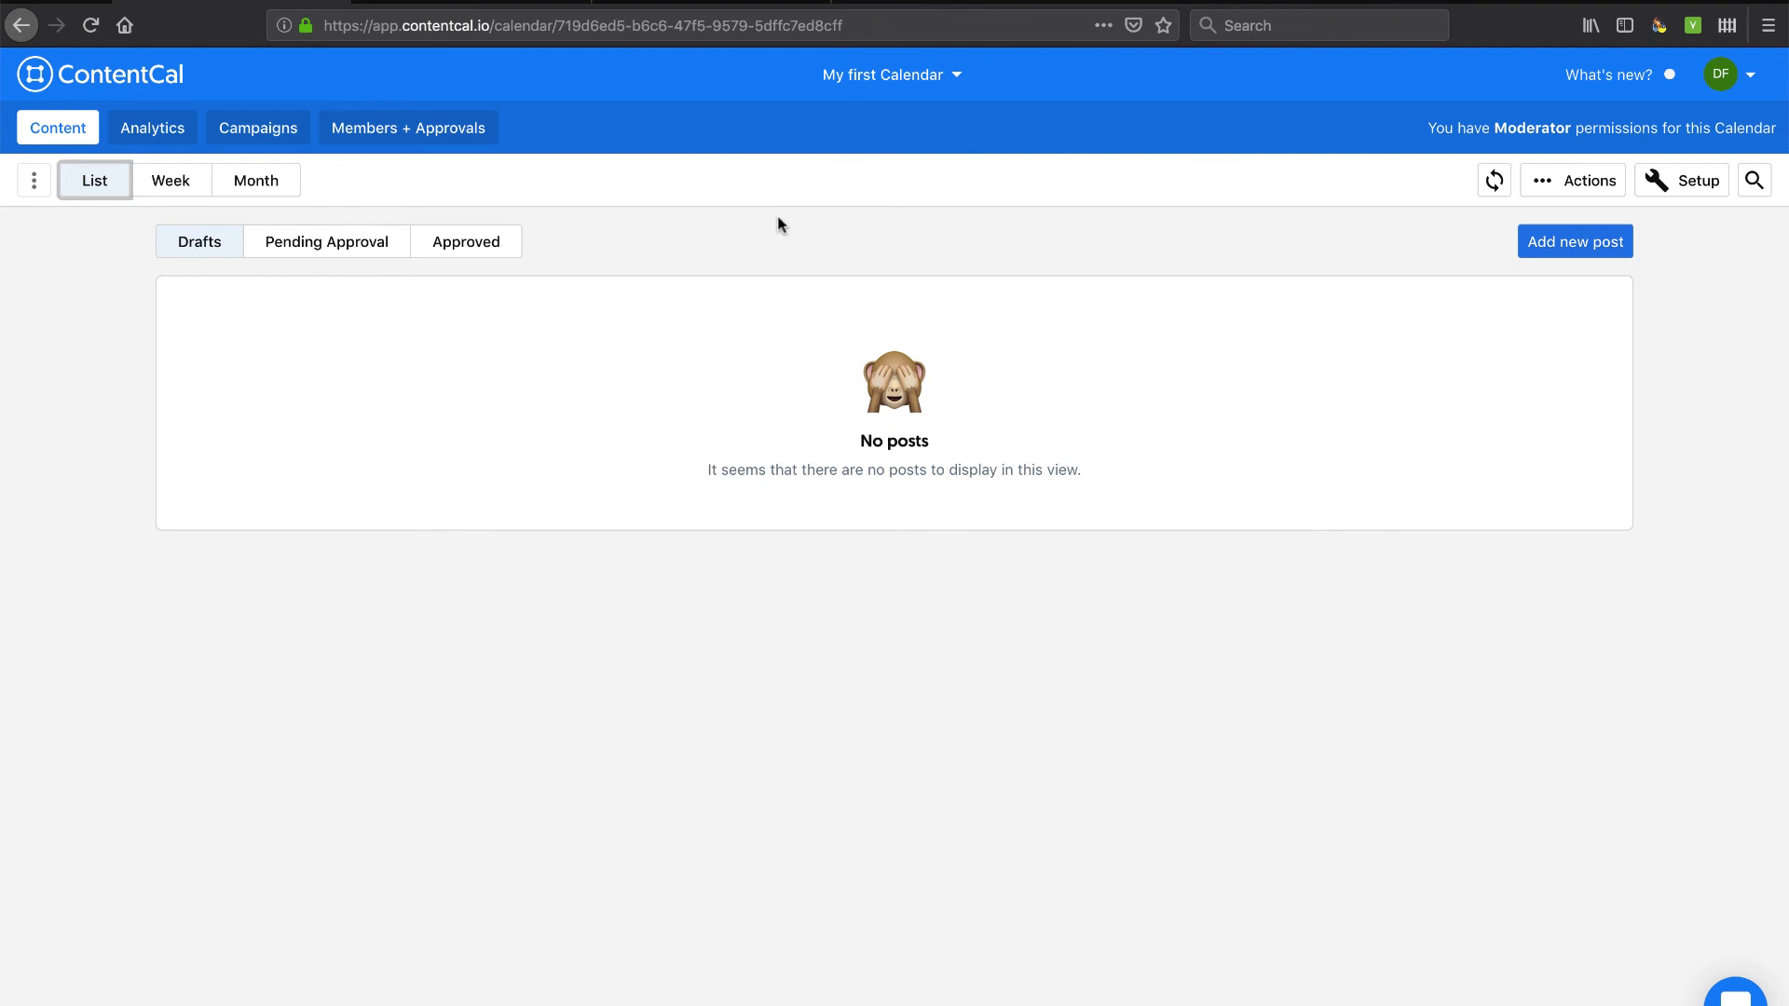
{"action": "left_click", "coordinate": [182, 186]}
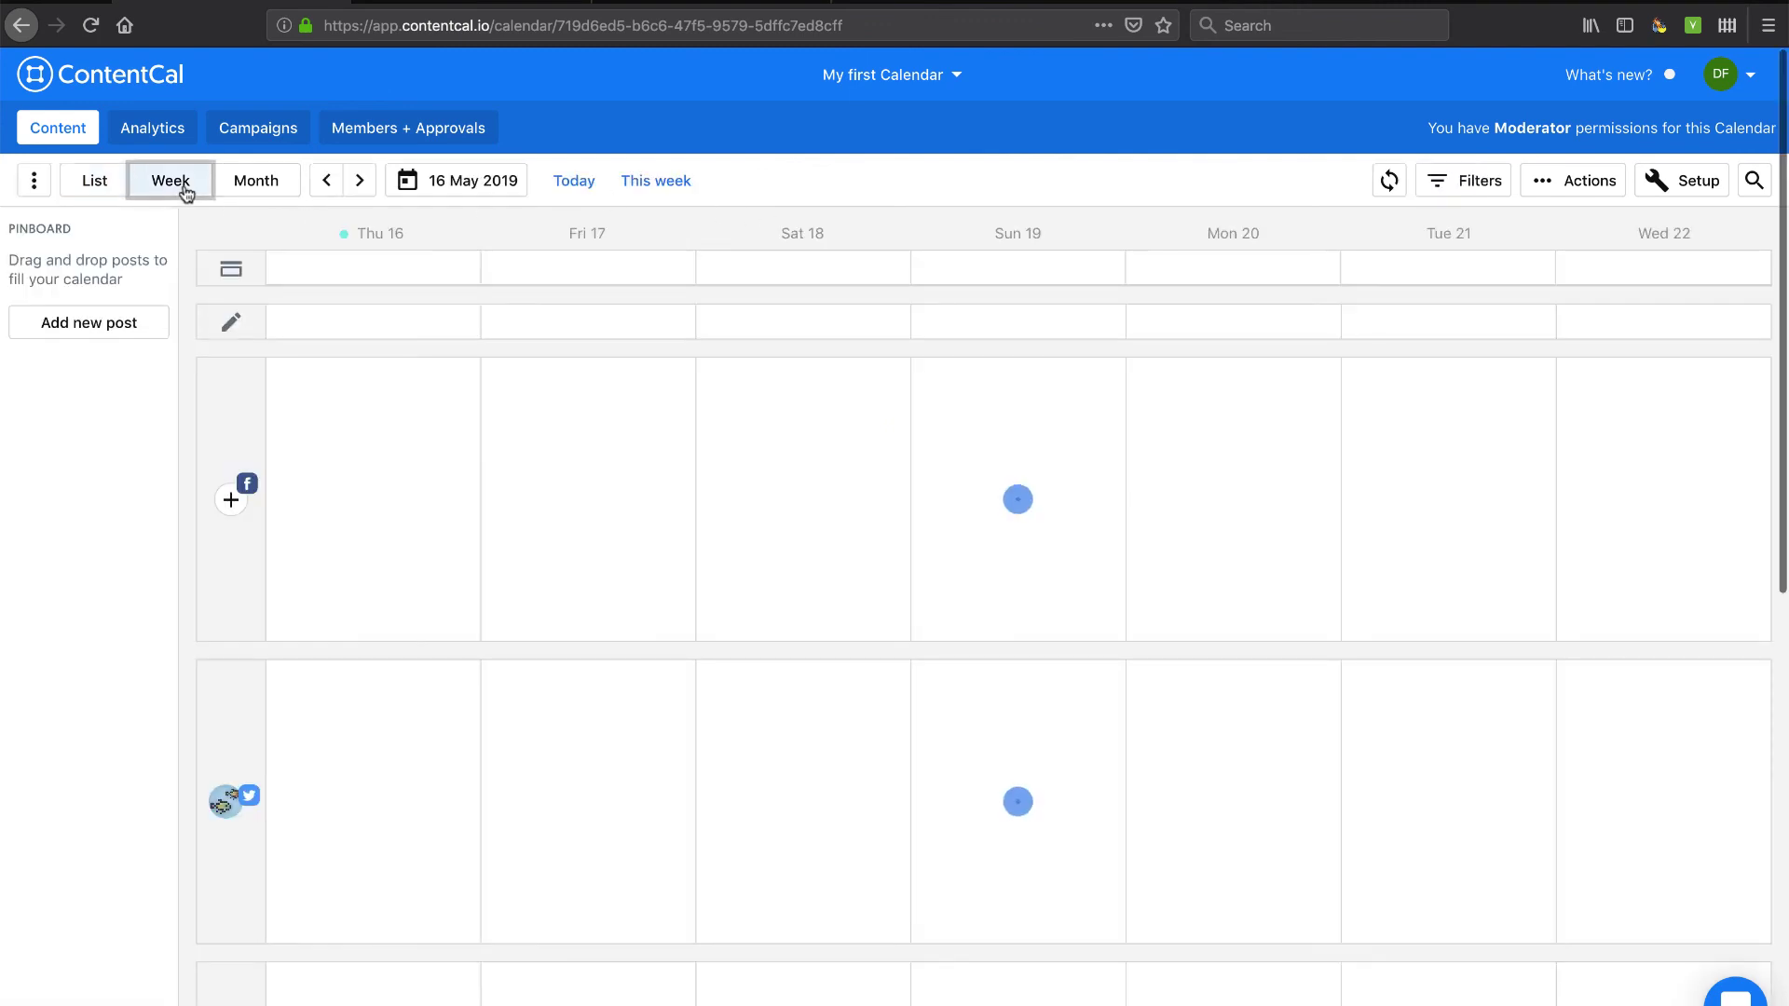
{"action": "scroll", "coordinate": [324, 769], "scroll_direction": "down", "scroll_amount": 1}
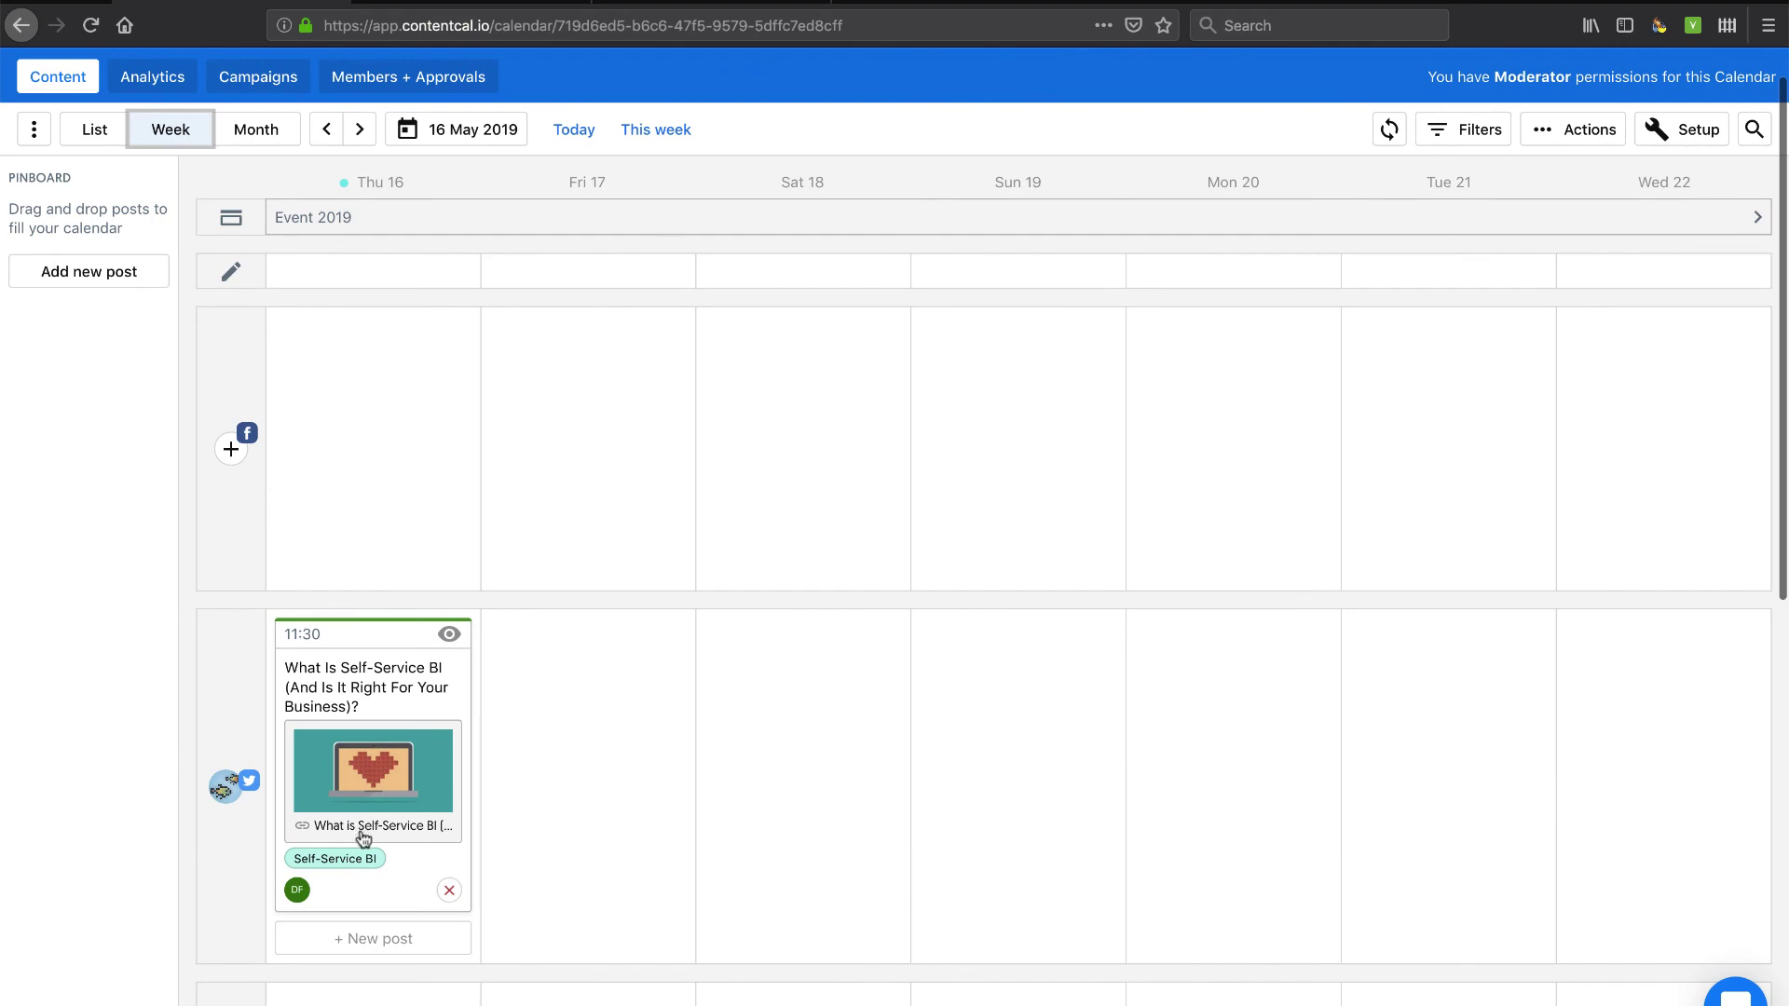
{"action": "left_click", "coordinate": [224, 785]}
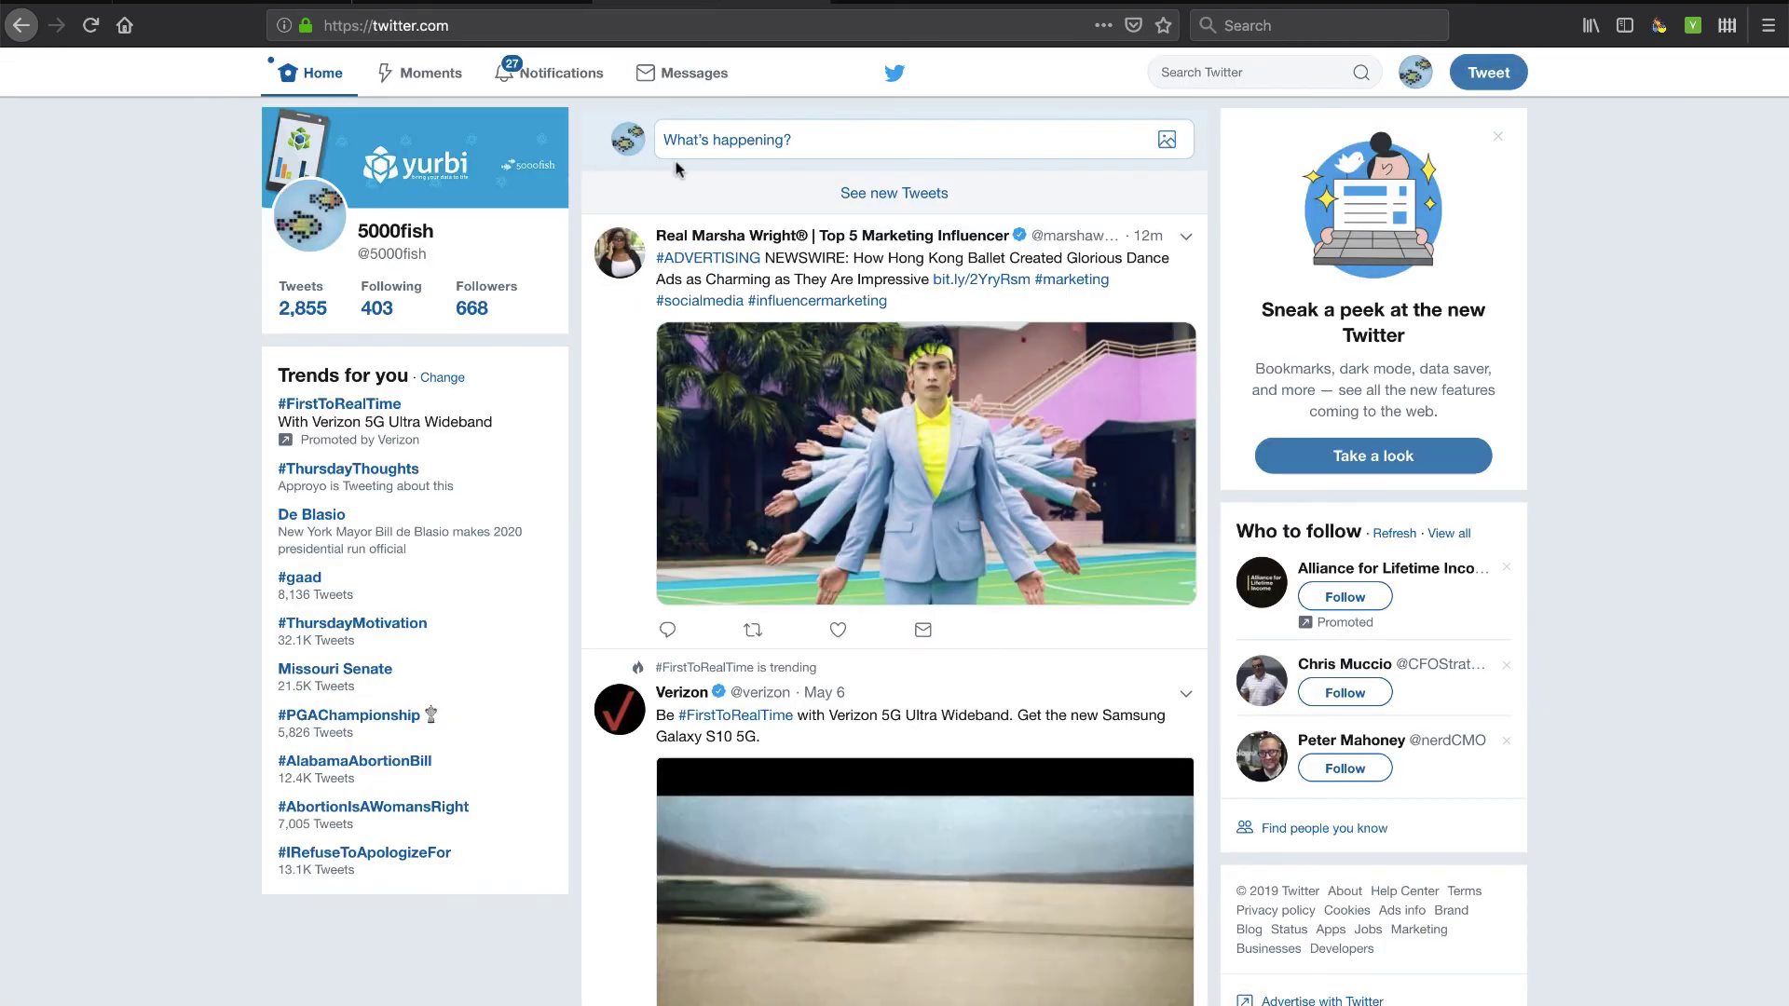
{"action": "left_click", "coordinate": [1415, 72]}
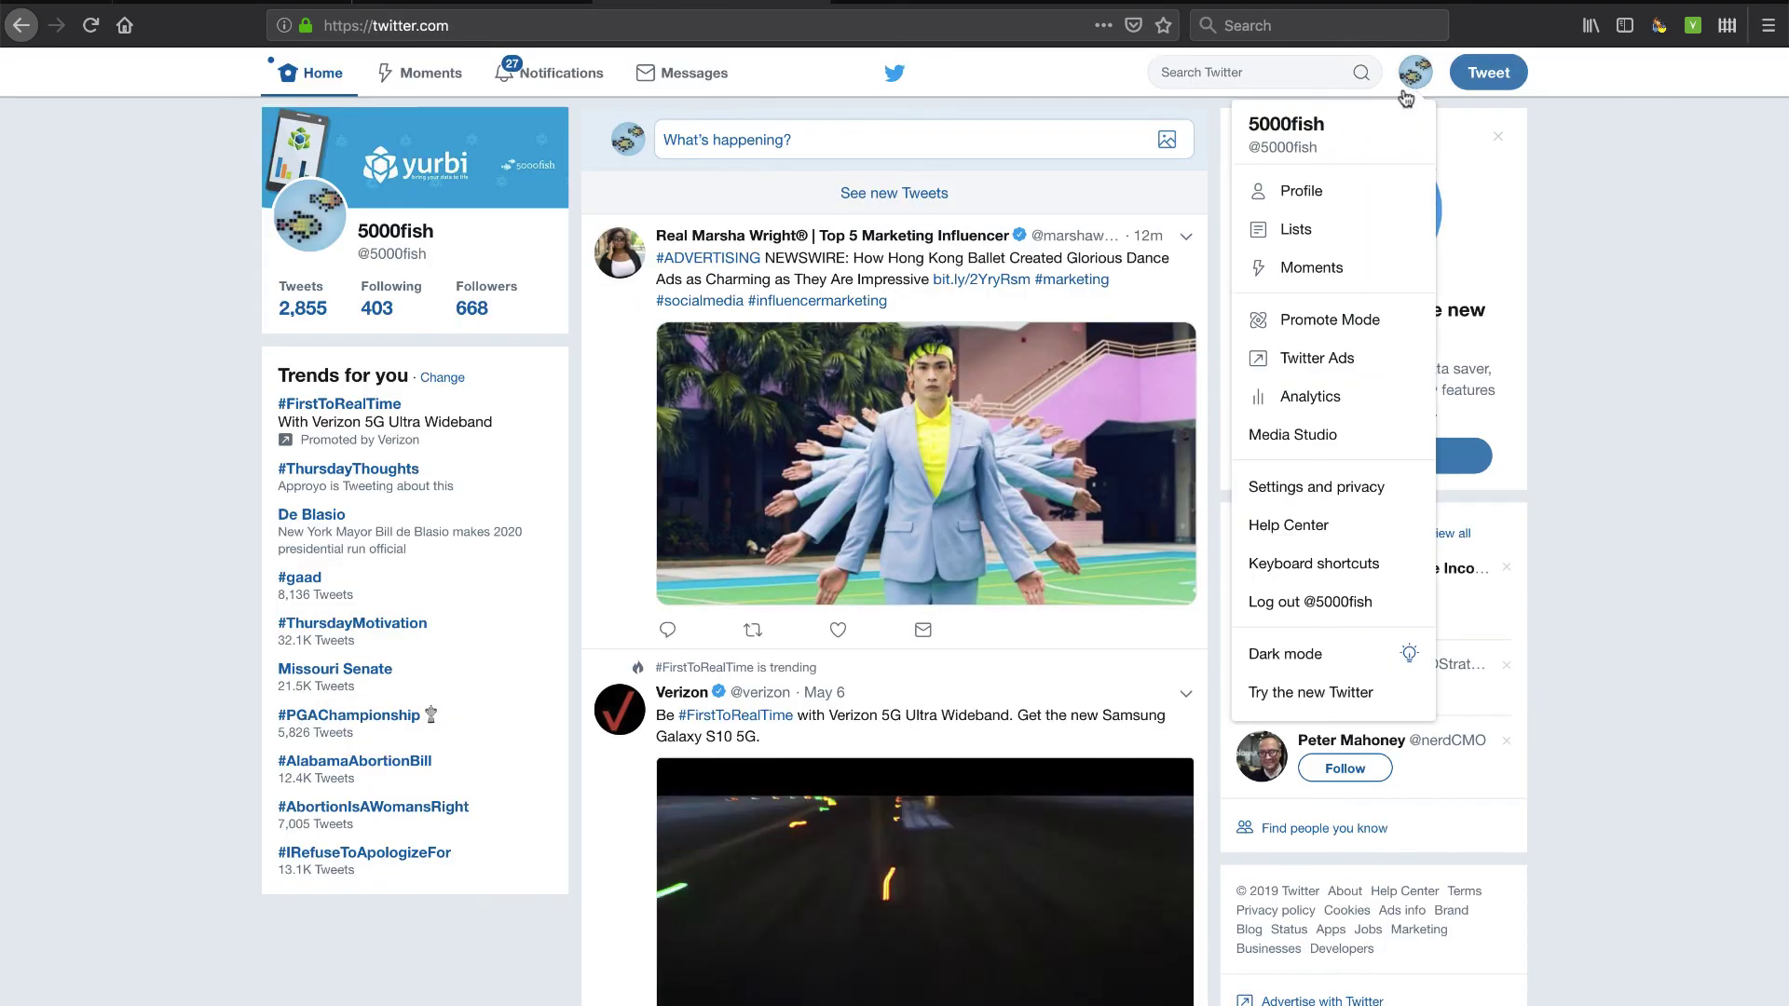
{"action": "left_click", "coordinate": [1307, 196]}
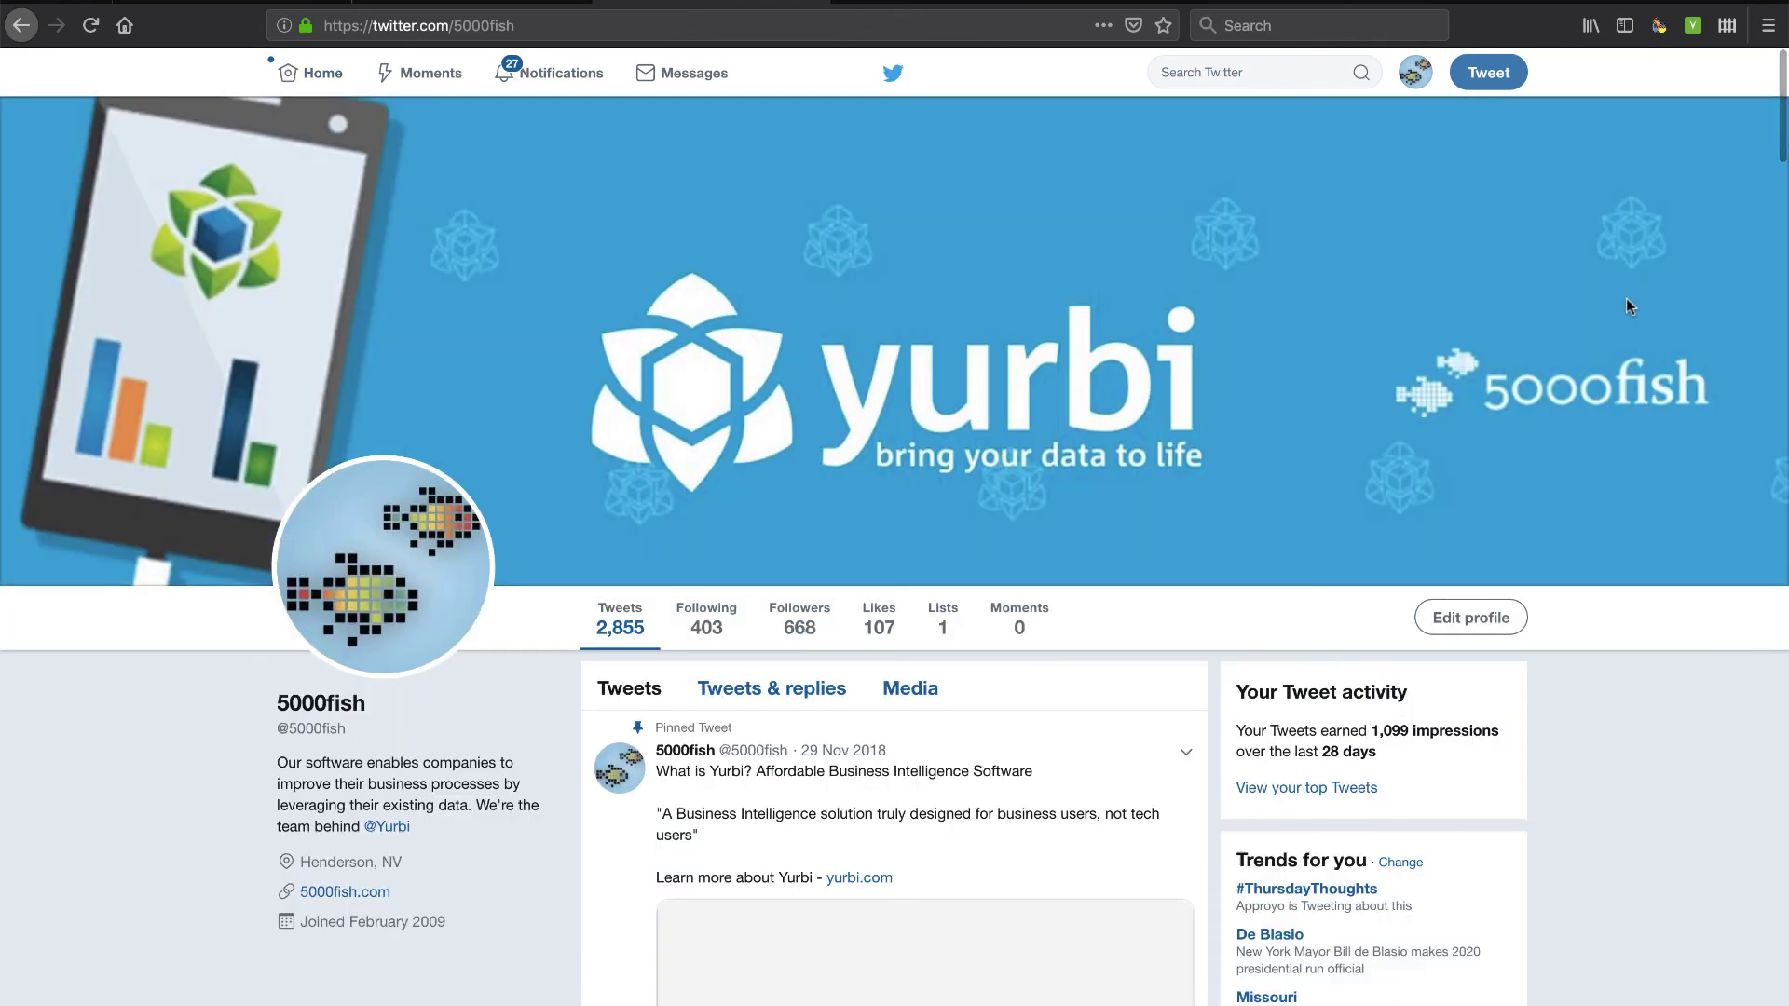
{"action": "scroll", "coordinate": [1629, 507], "scroll_direction": "down", "scroll_amount": 10}
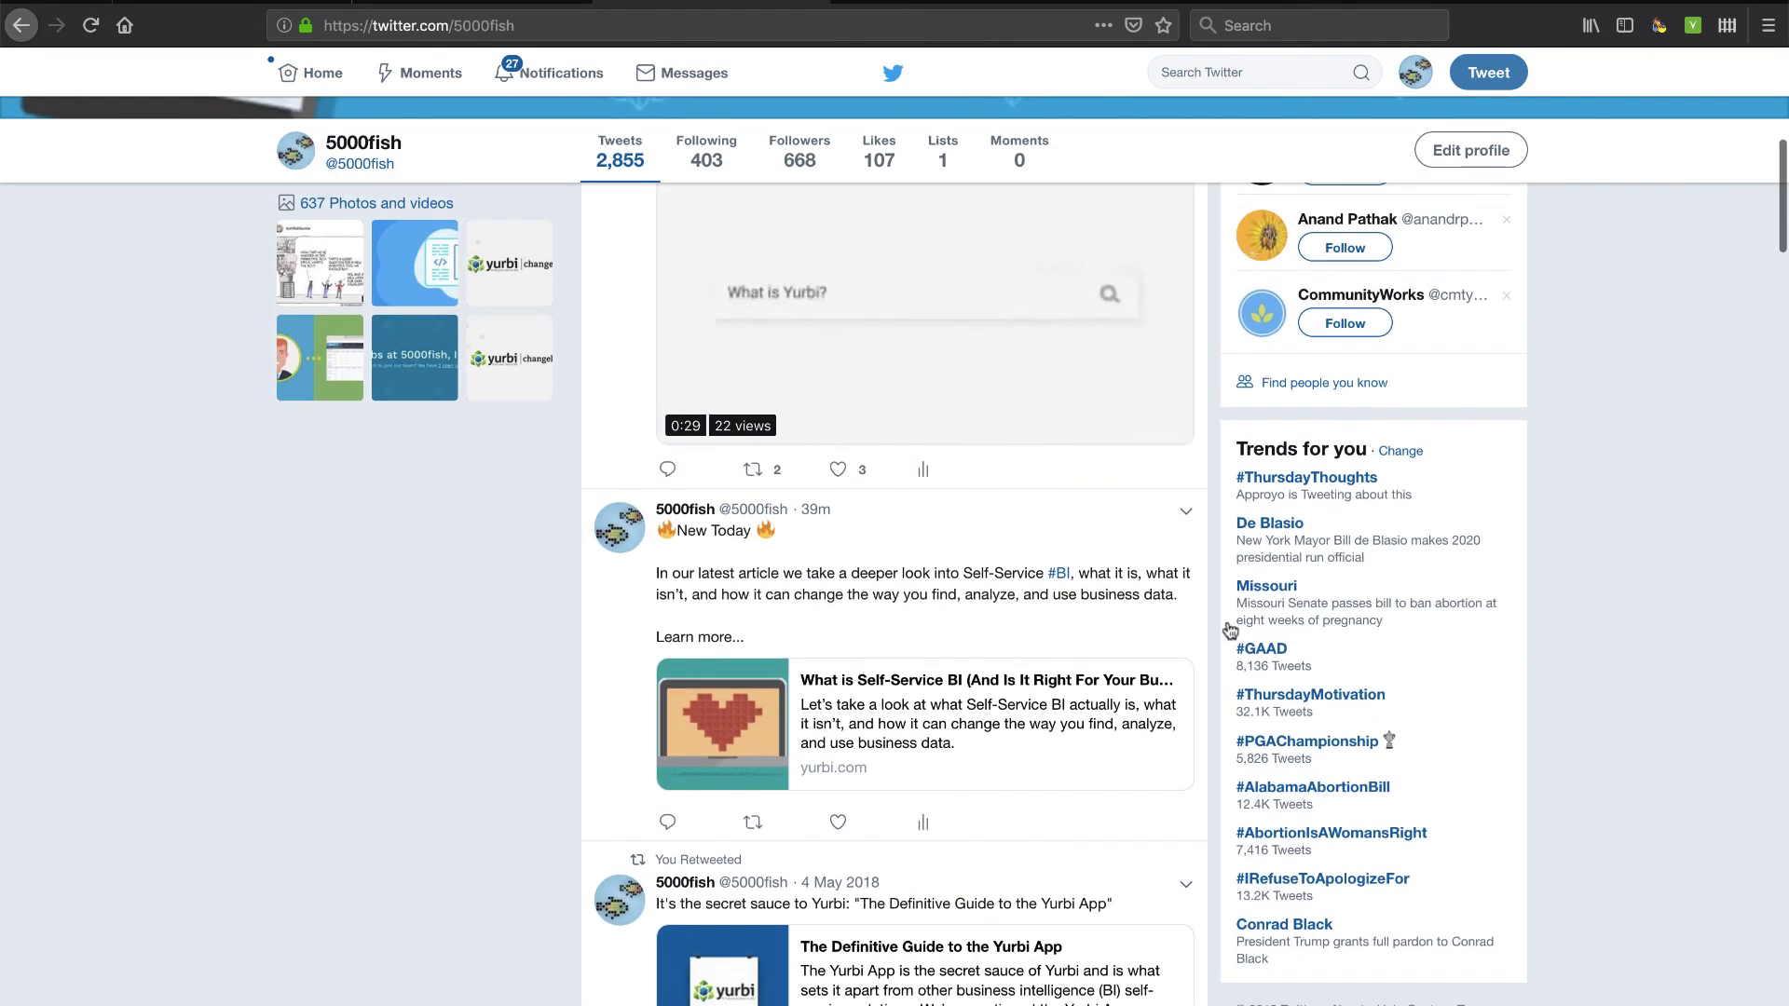
{"action": "scroll", "coordinate": [982, 652], "scroll_direction": "up", "scroll_amount": 1}
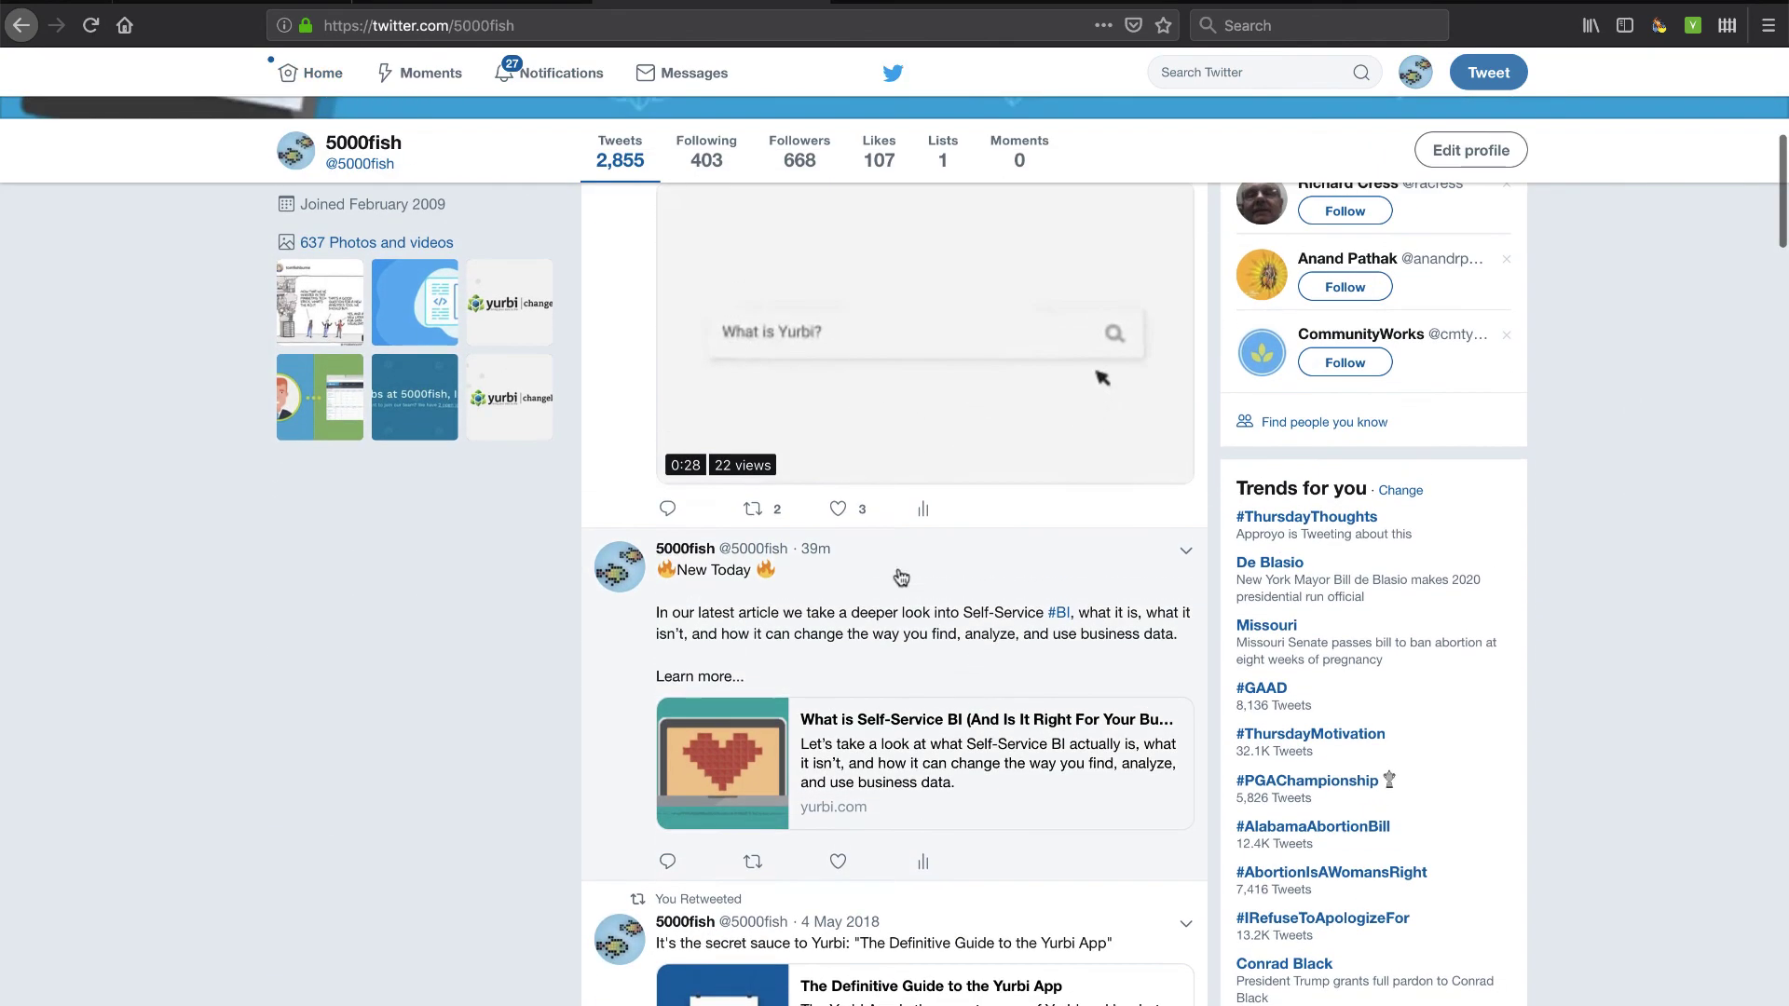
{"action": "left_click", "coordinate": [233, 9]}
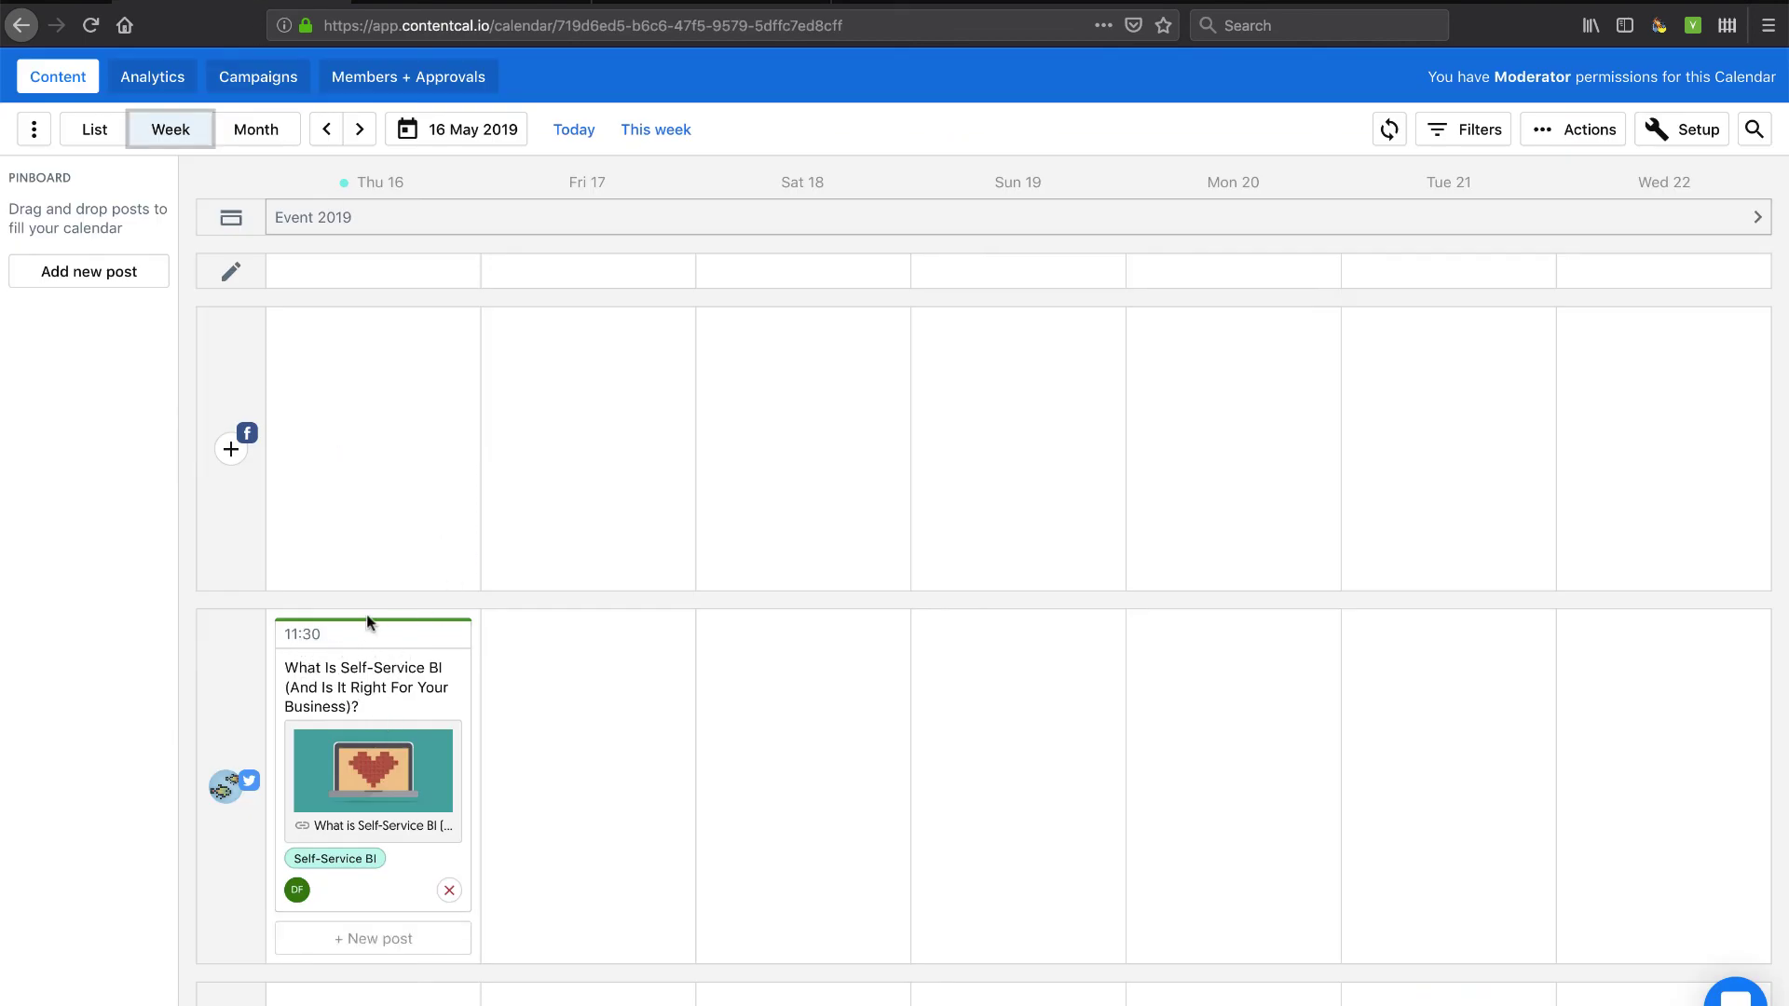
{"action": "scroll", "coordinate": [369, 624], "scroll_direction": "down", "scroll_amount": 9}
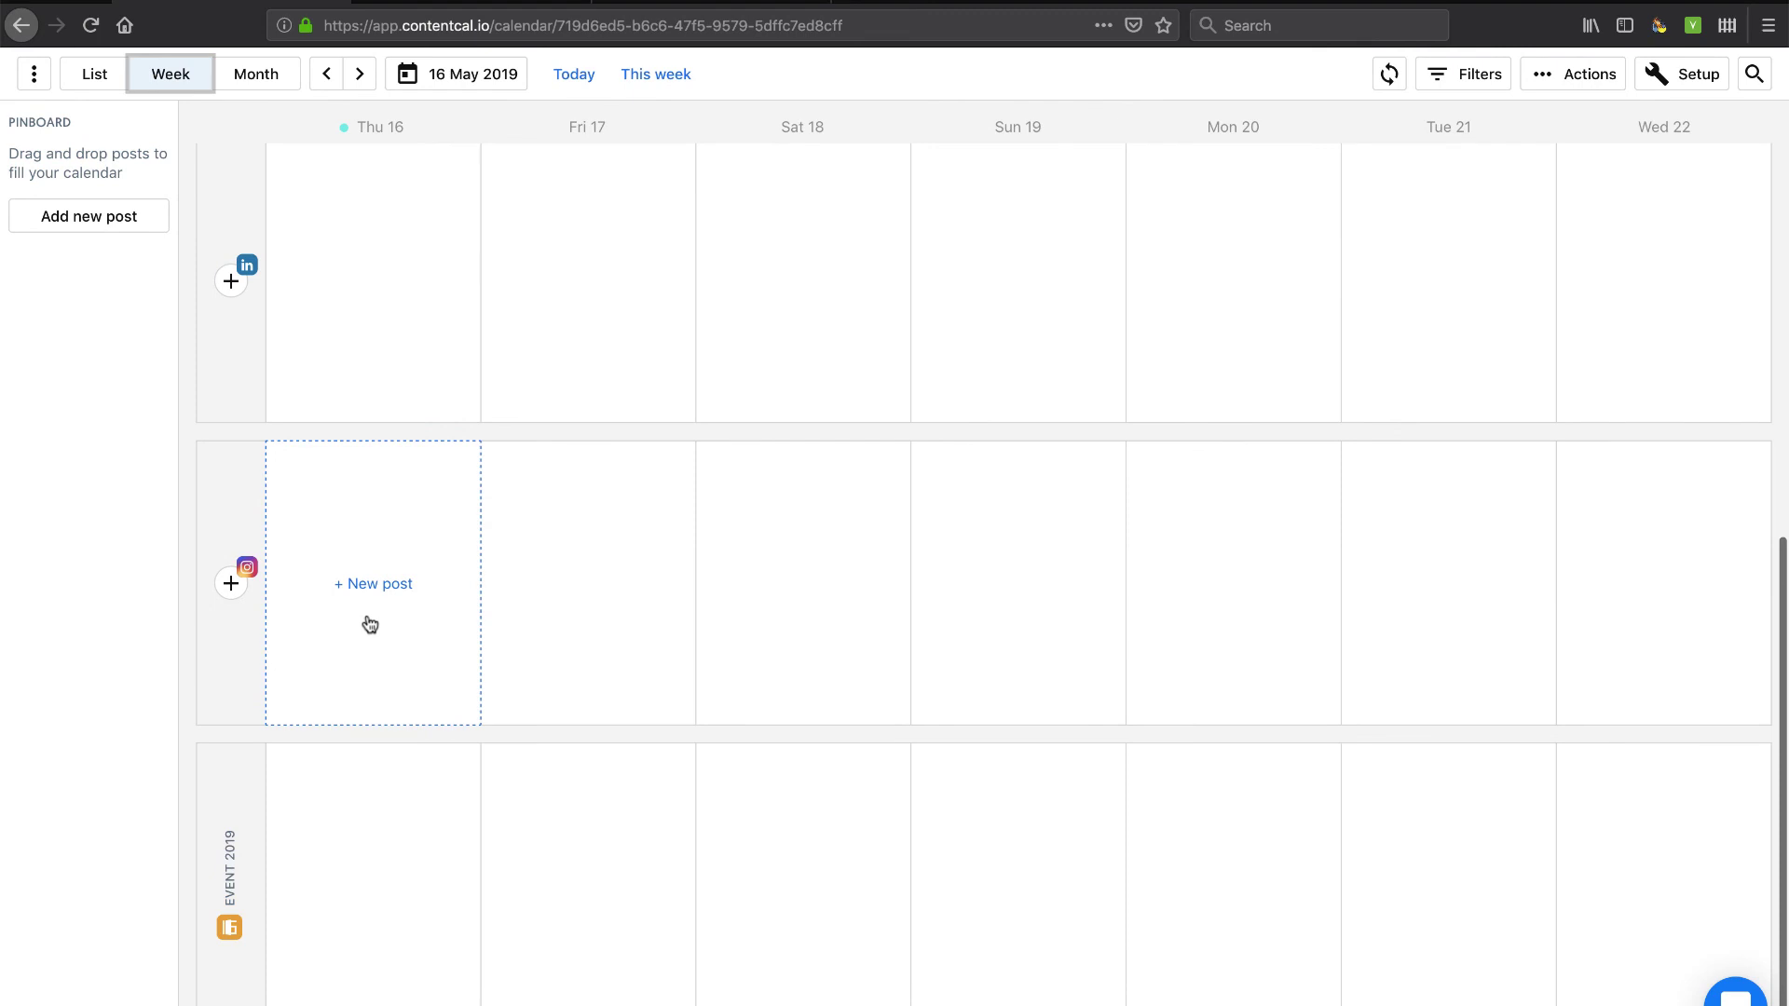
{"action": "scroll", "coordinate": [370, 624], "scroll_direction": "up", "scroll_amount": 10}
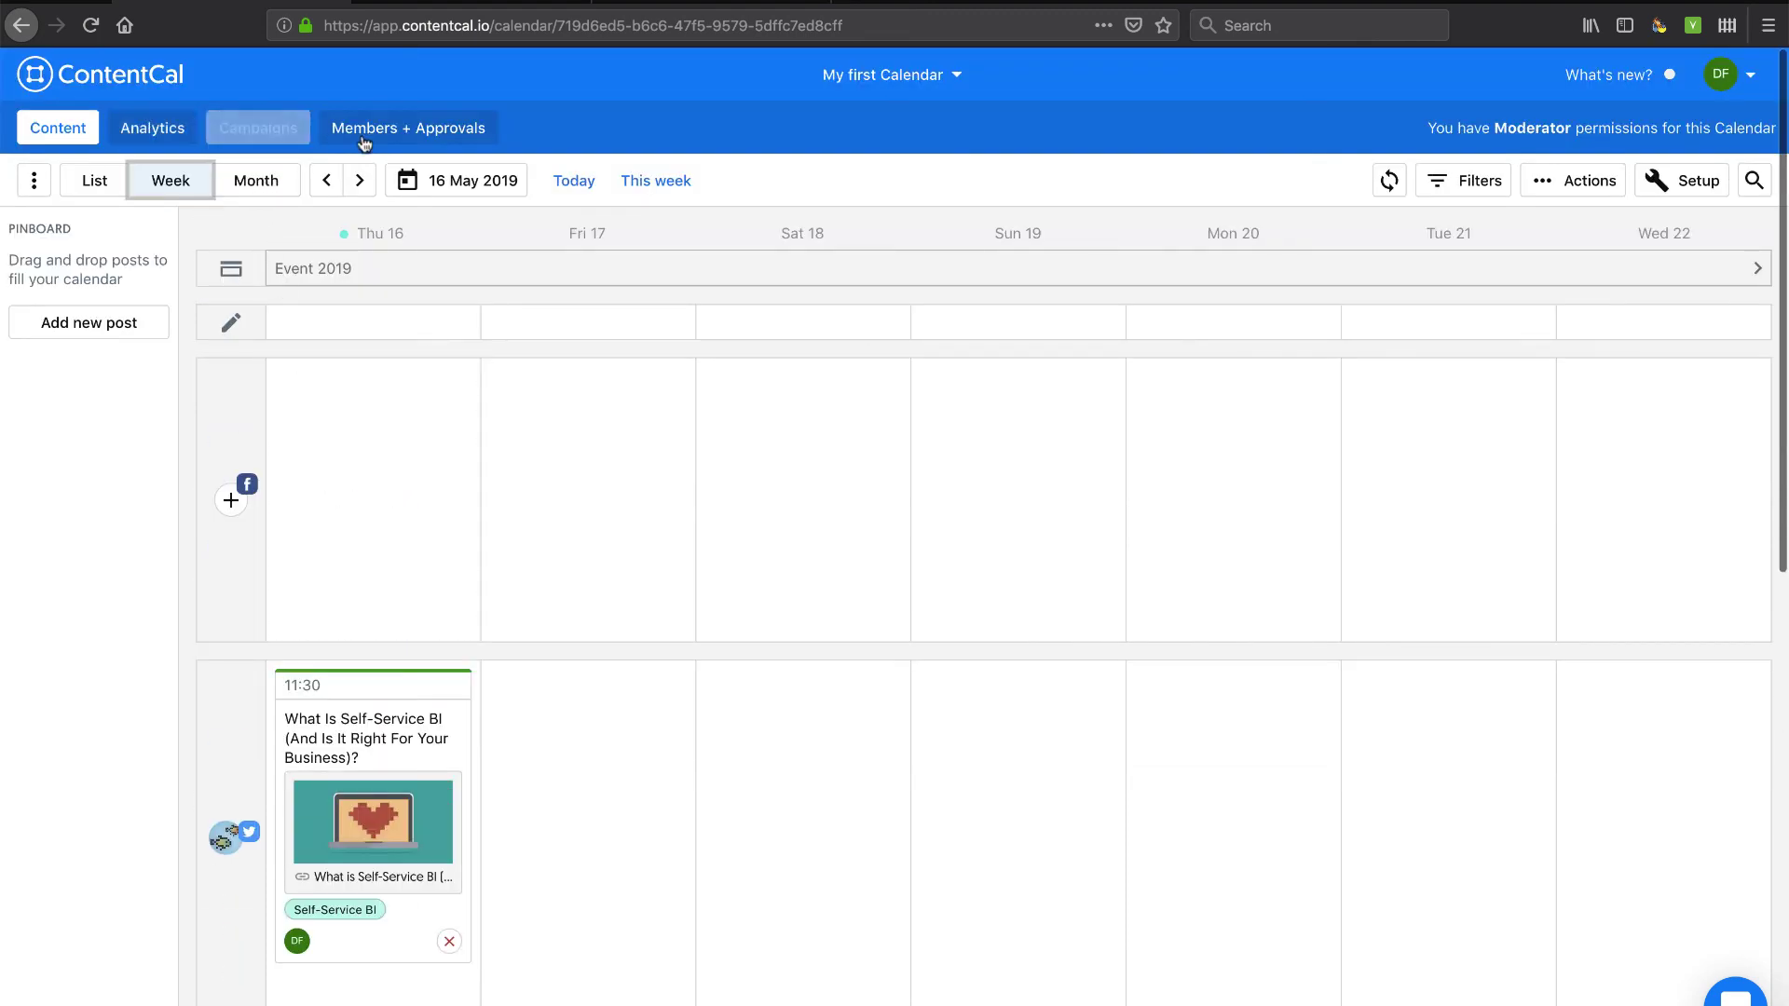
{"action": "left_click", "coordinate": [944, 78]}
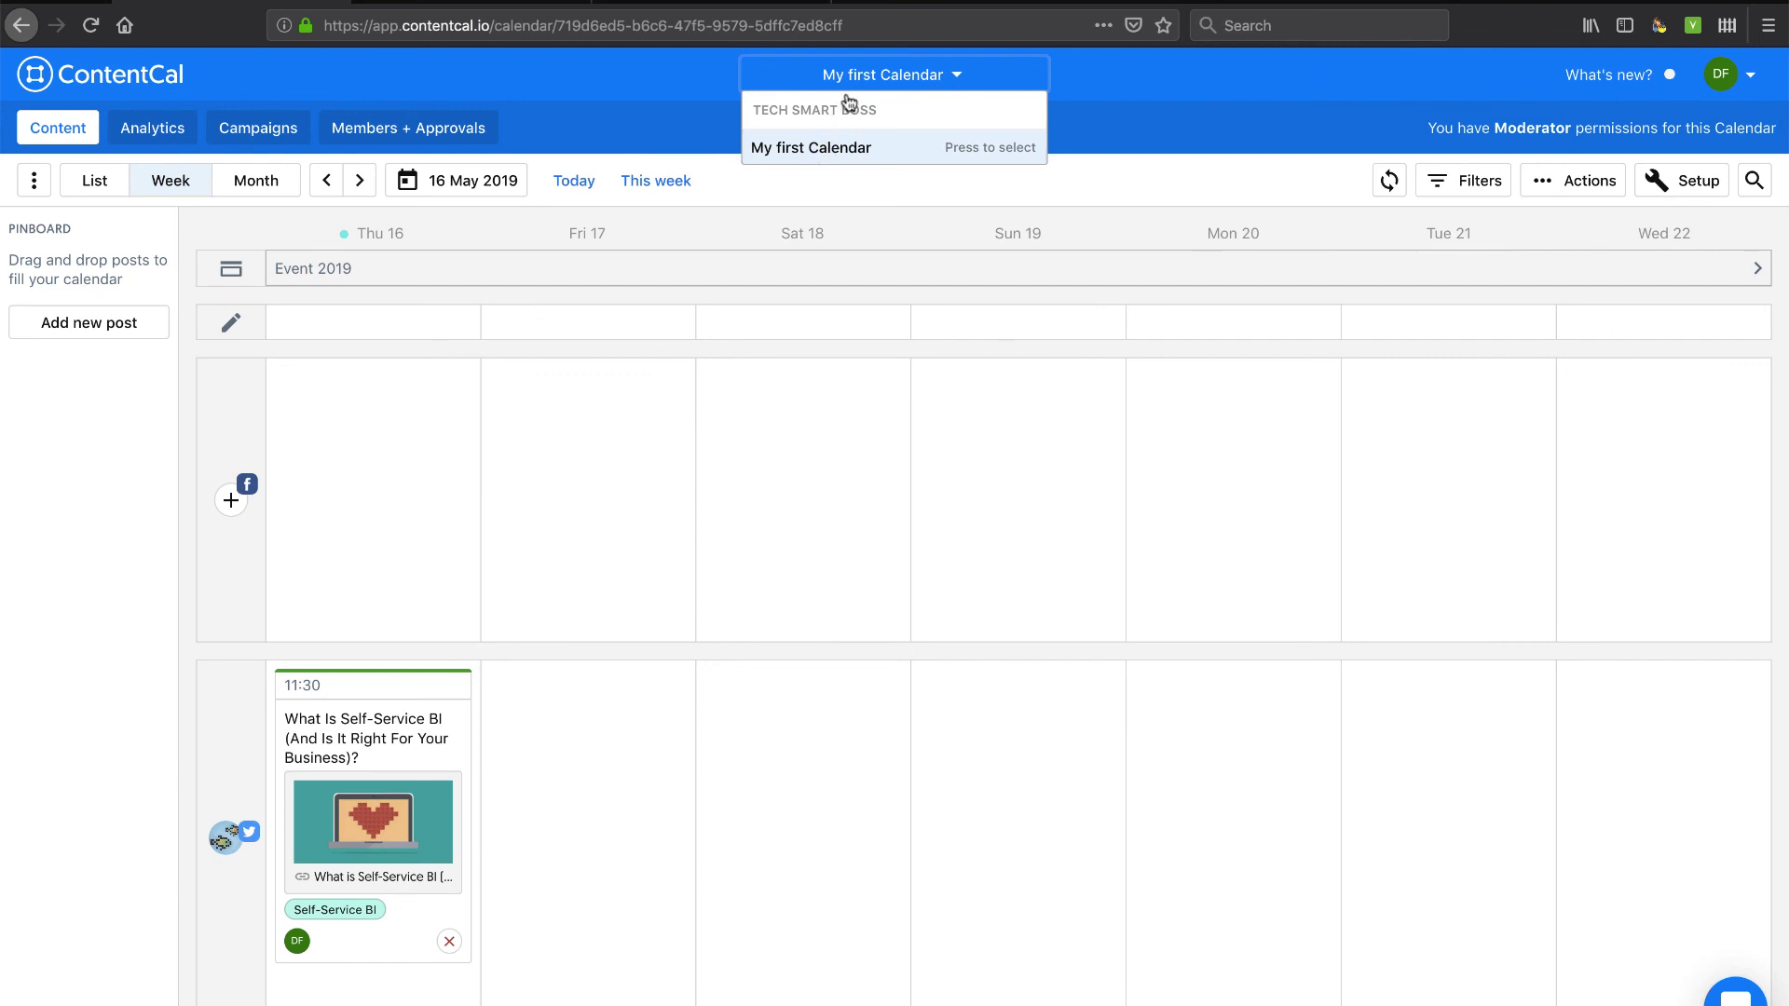
{"action": "left_click", "coordinate": [956, 78]}
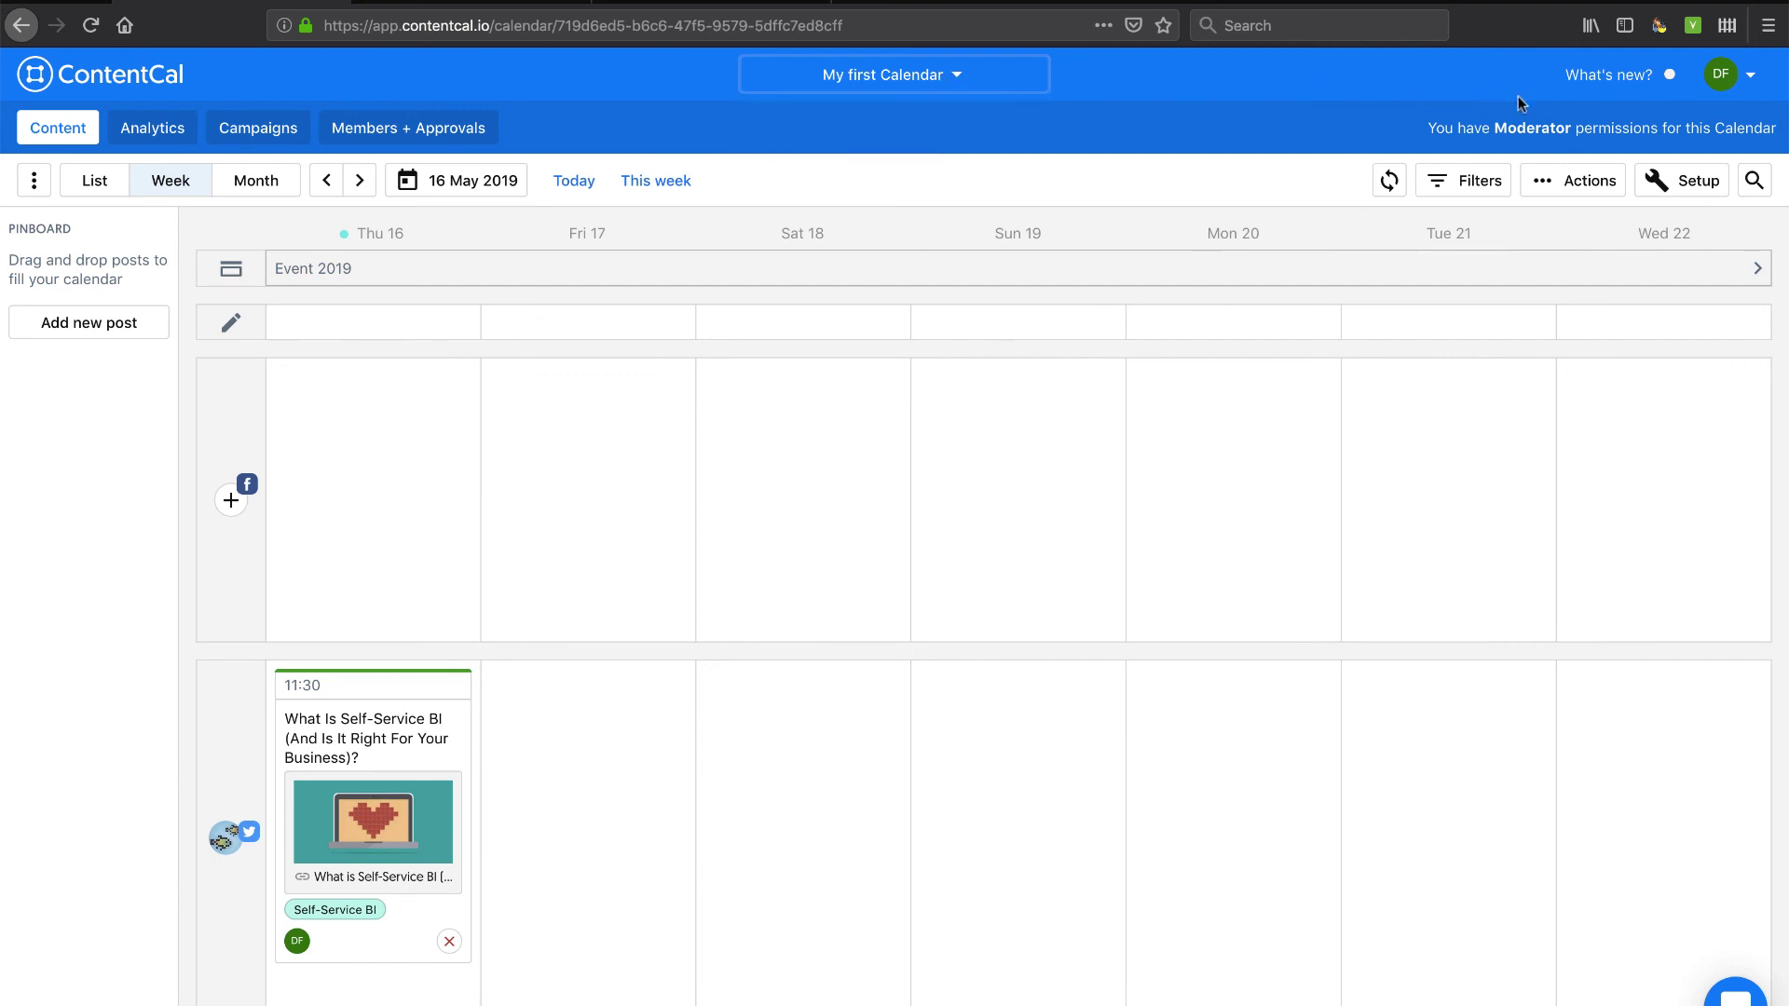